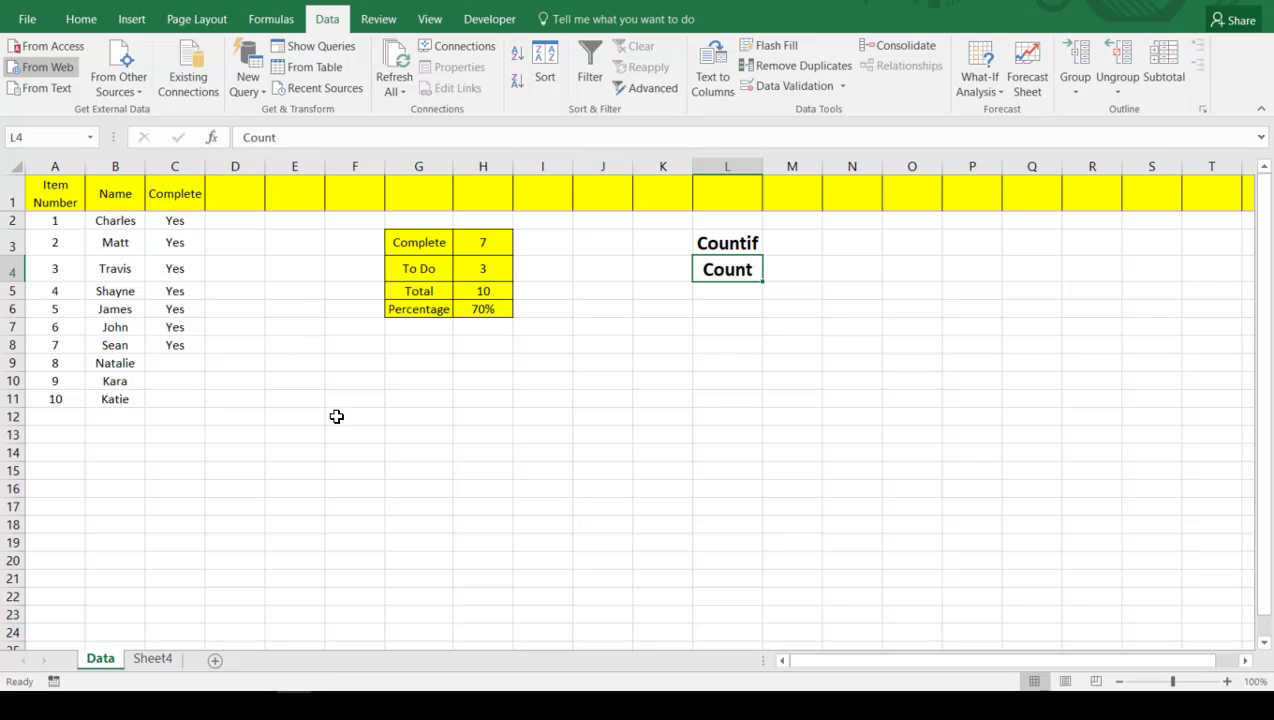
# Examine the finished example on the Data sheet, especially the Complete, To Do, Total and Percentage summary in G3:H6
pyautogui.click(665, 432)
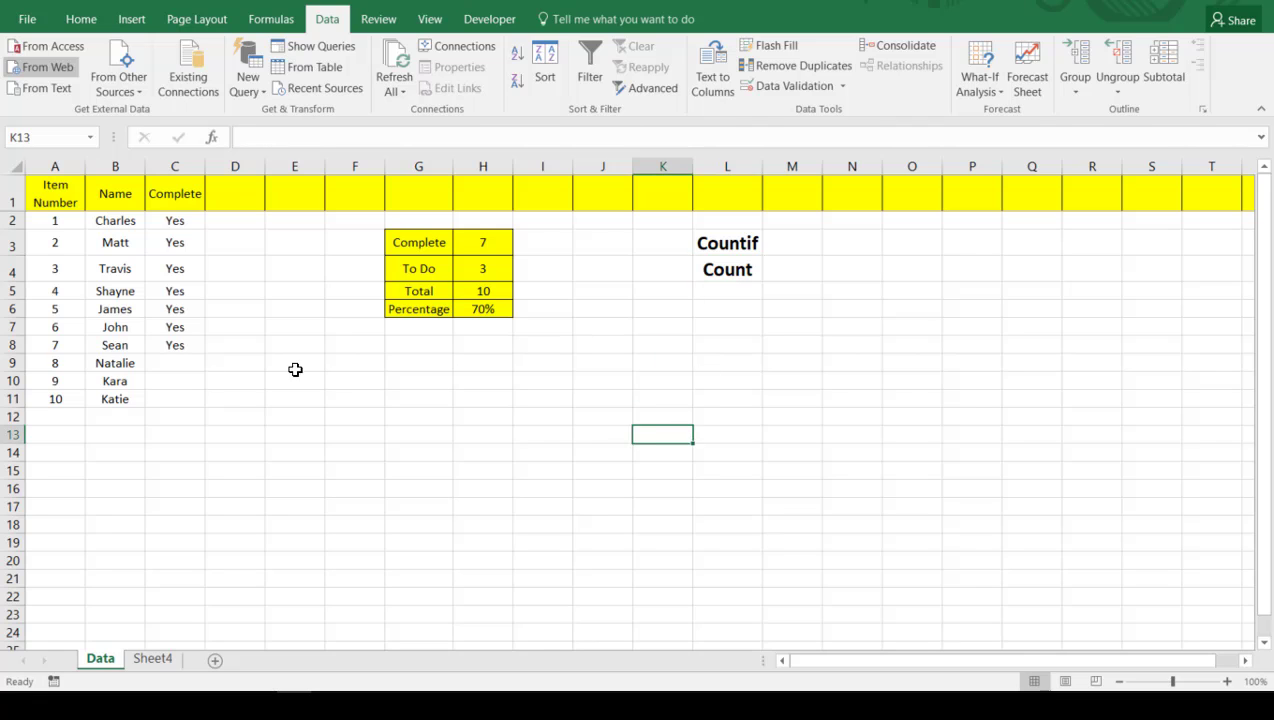
pyautogui.moveTo(46, 226); pyautogui.dragTo(476, 391)
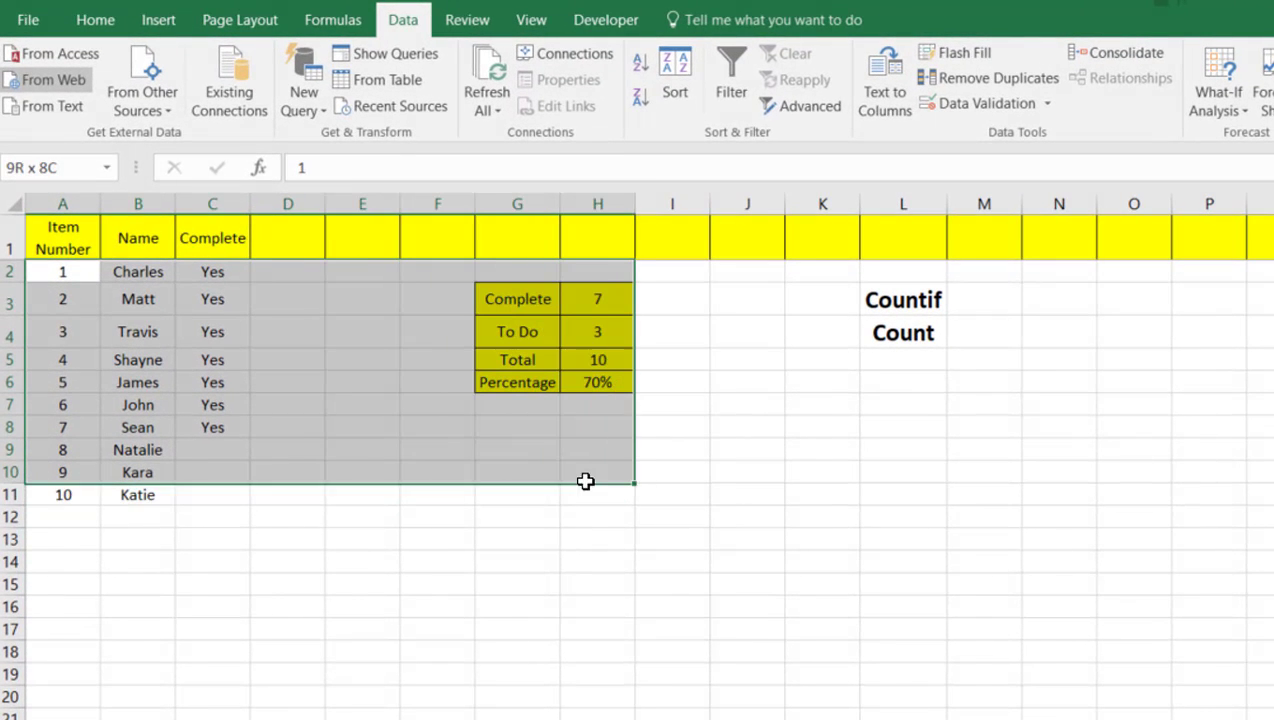
pyautogui.moveTo(585, 481); pyautogui.dragTo(603, 506)
pyautogui.click(597, 562)
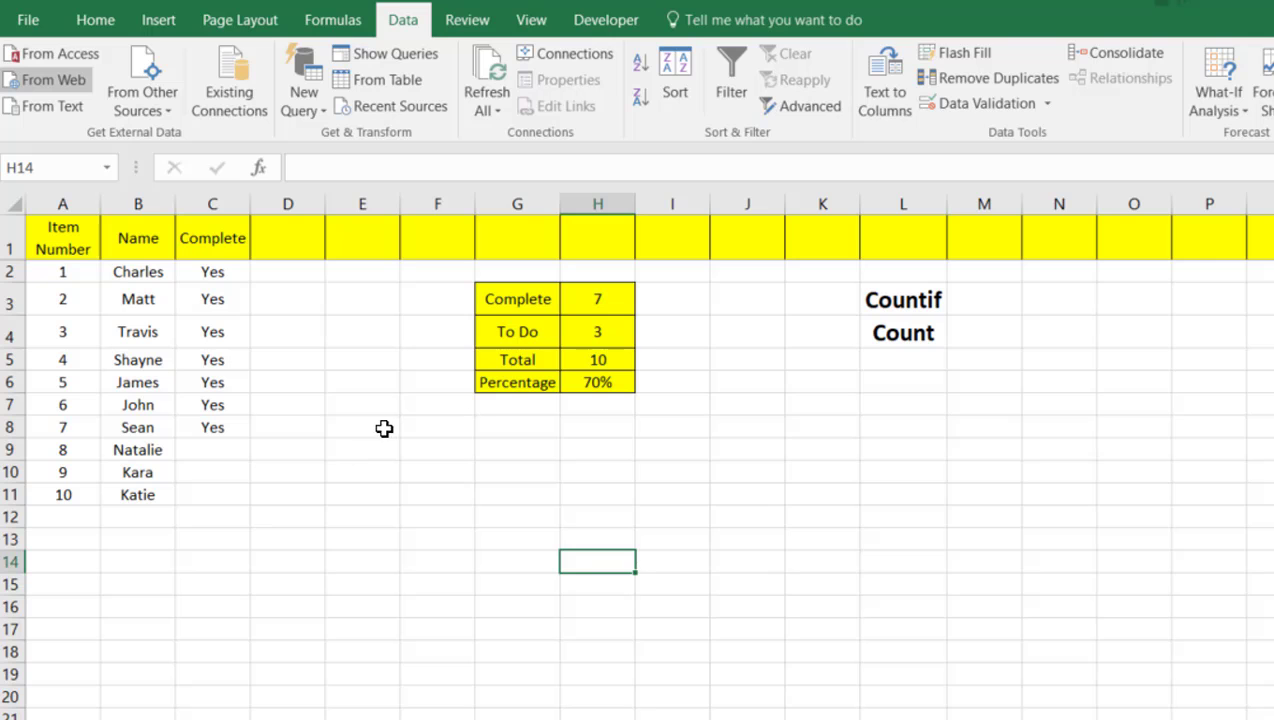
pyautogui.moveTo(505, 298); pyautogui.dragTo(500, 382)
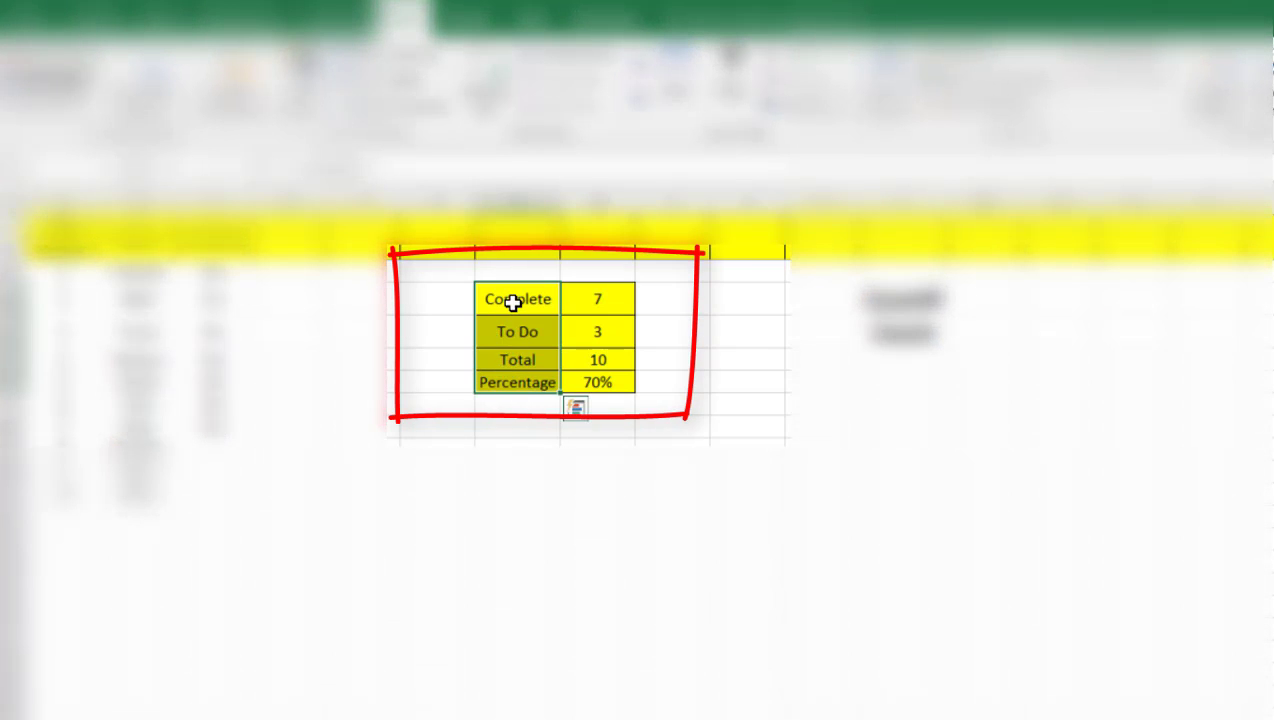
pyautogui.click(1200, 388)
pyautogui.click(571, 298)
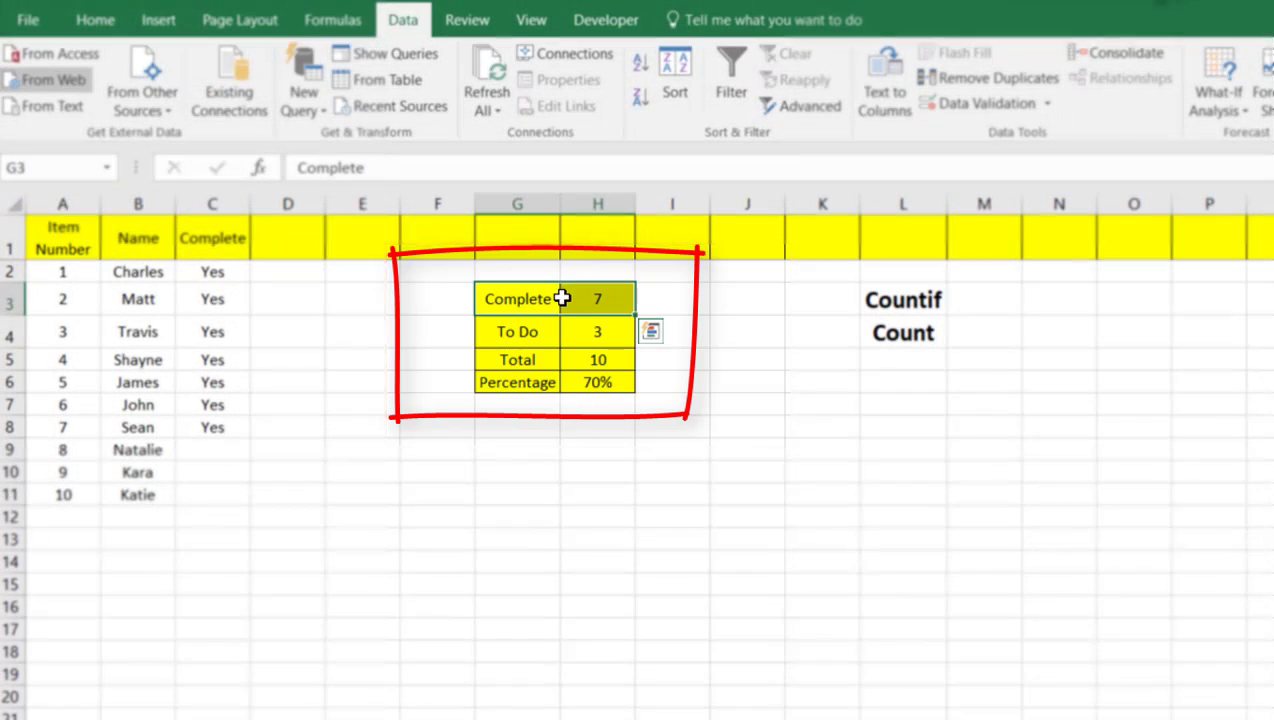
pyautogui.moveTo(500, 330); pyautogui.dragTo(614, 332)
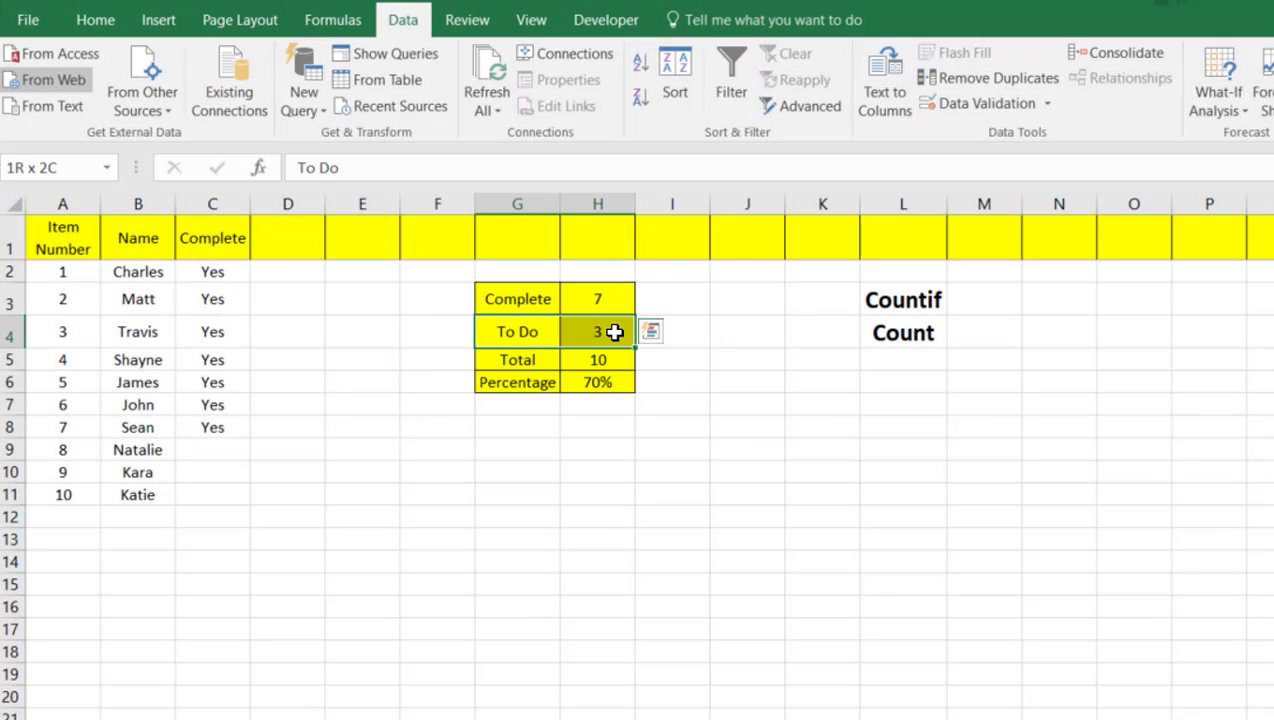
pyautogui.moveTo(512, 360); pyautogui.dragTo(583, 382)
pyautogui.click(574, 455)
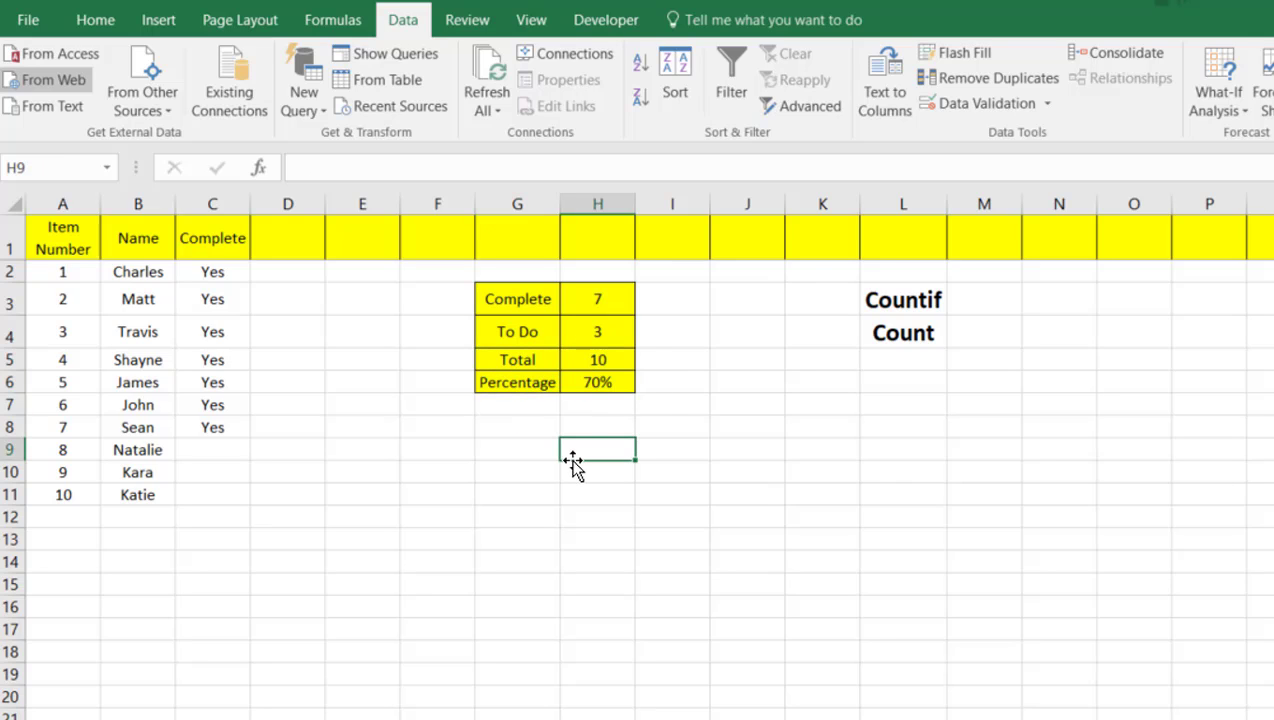
pyautogui.moveTo(510, 309); pyautogui.dragTo(589, 374)
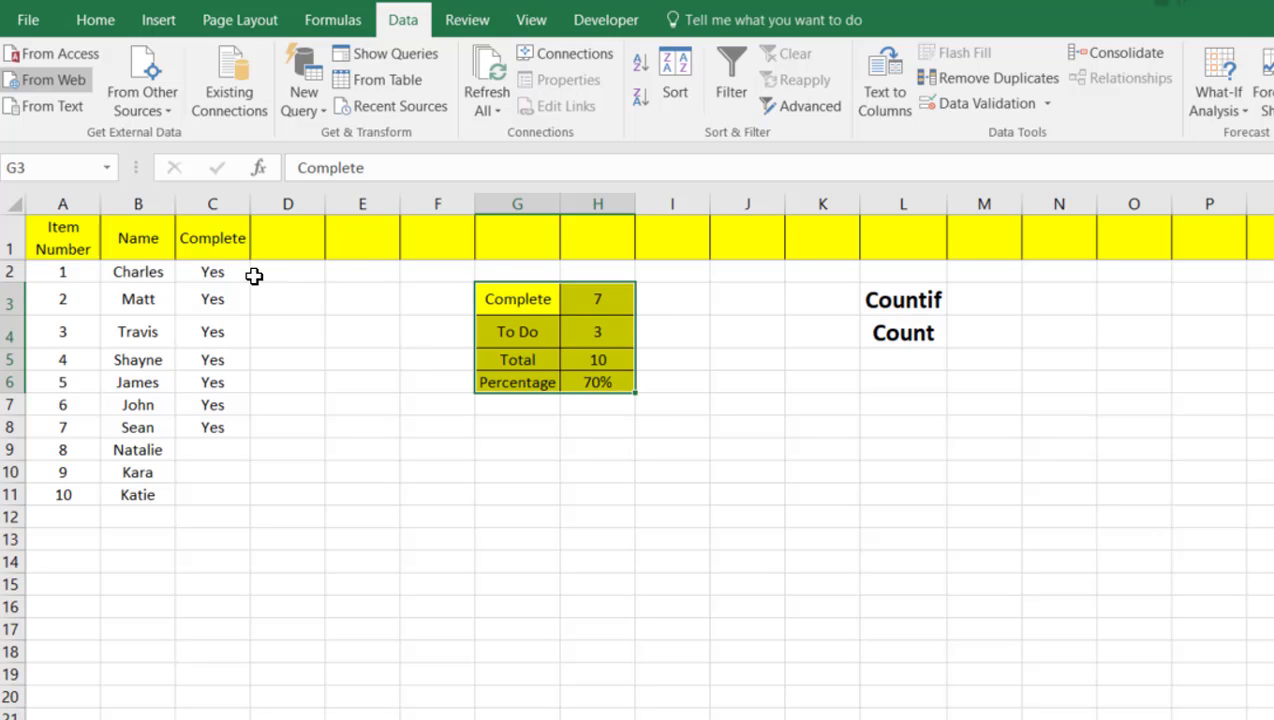
# Review the Item Number, Name and Complete columns of the example list on the Data sheet
pyautogui.moveTo(212, 272); pyautogui.dragTo(76, 499)
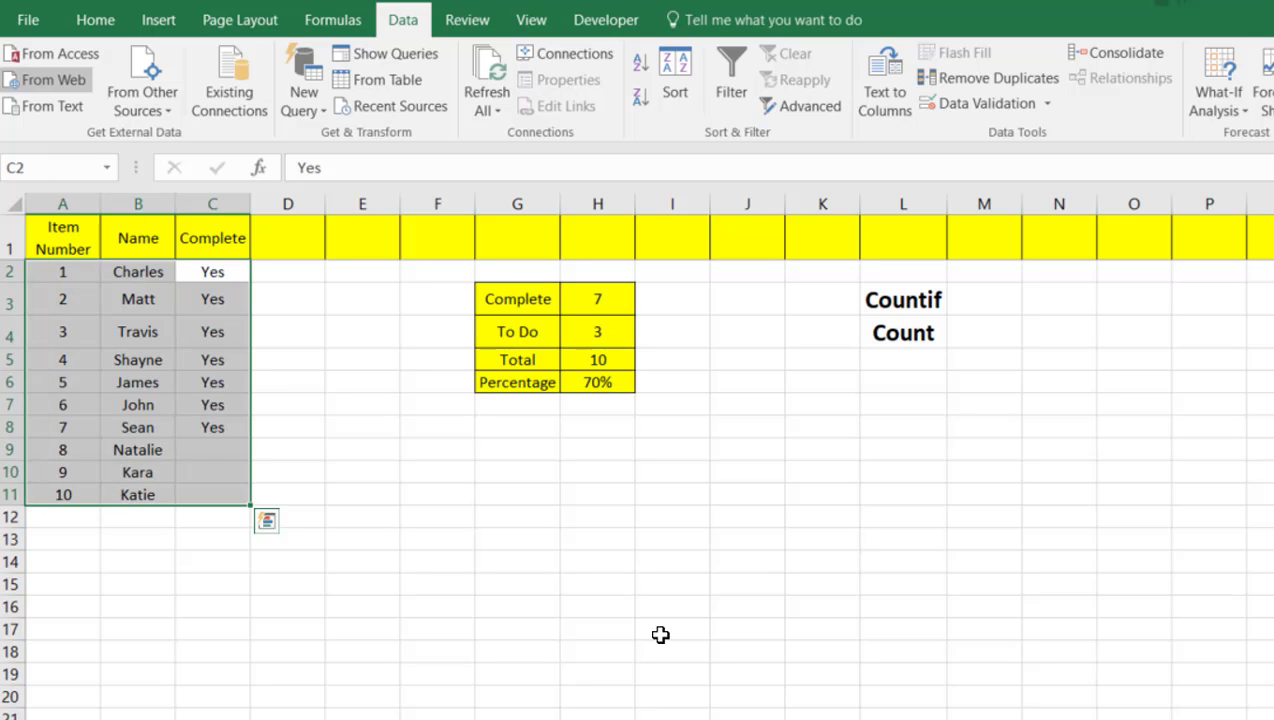
pyautogui.click(481, 420)
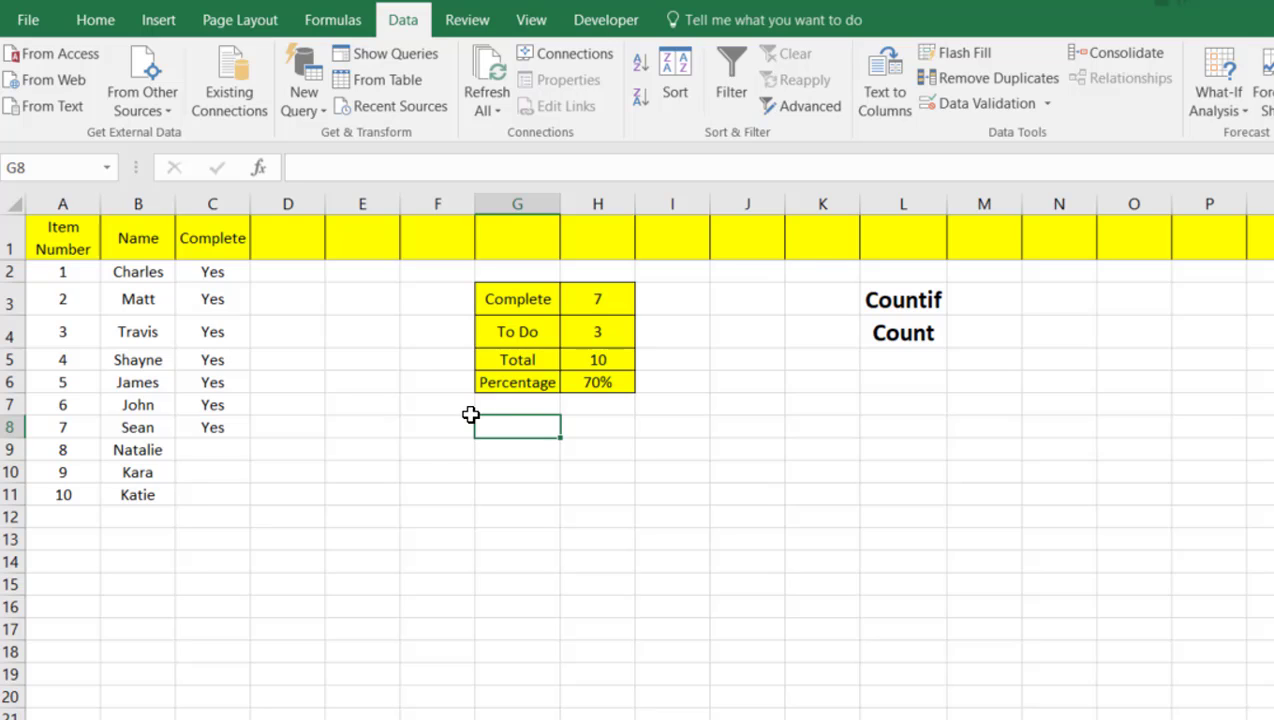
pyautogui.click(65, 202)
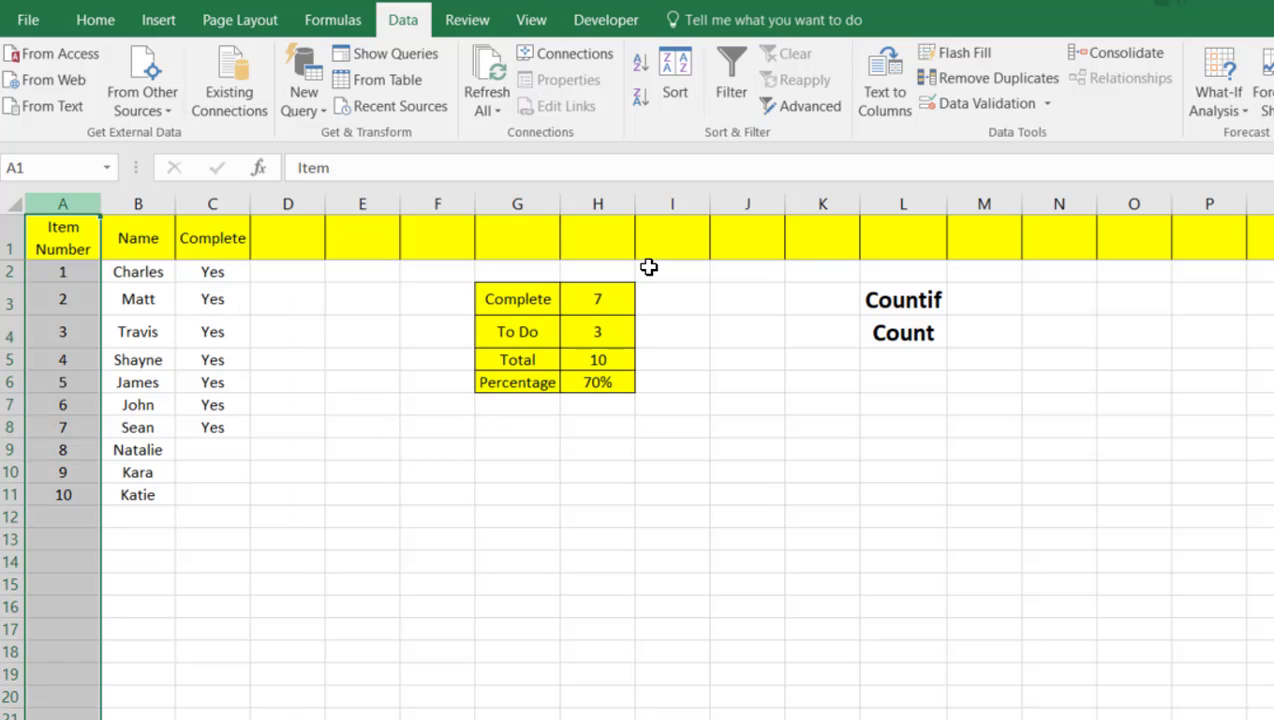
pyautogui.click(120, 200)
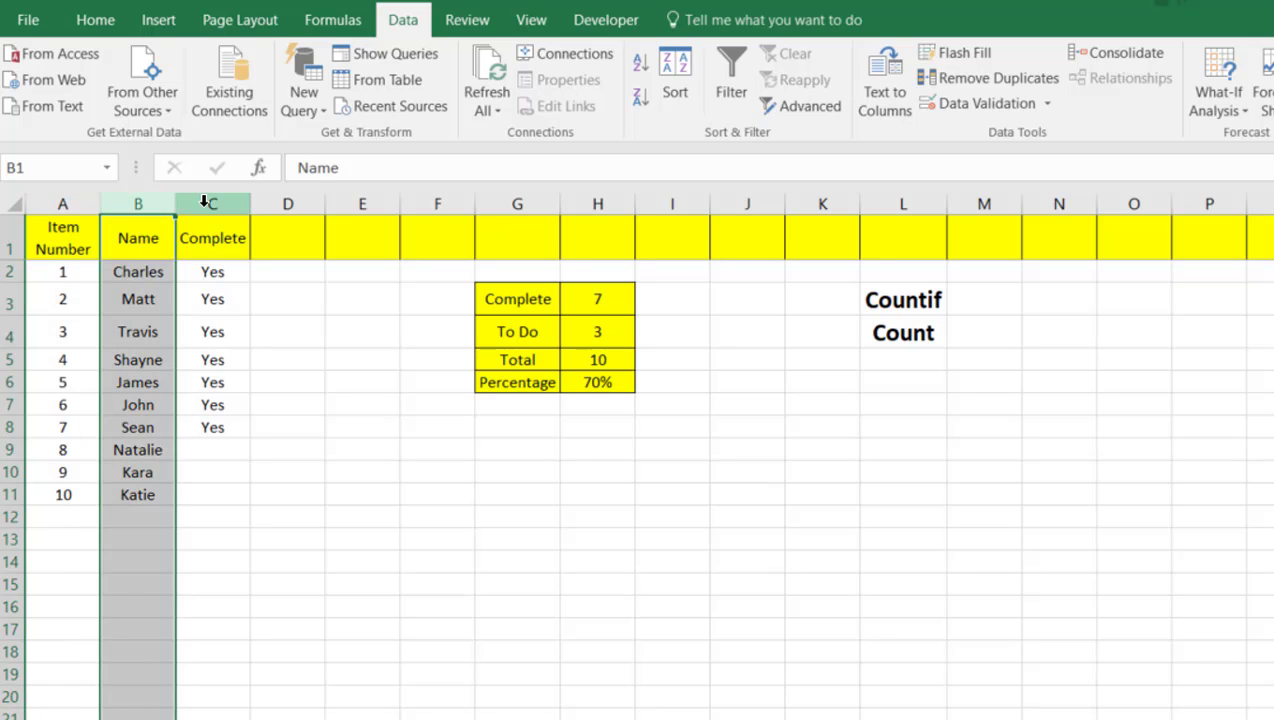
pyautogui.click(205, 200)
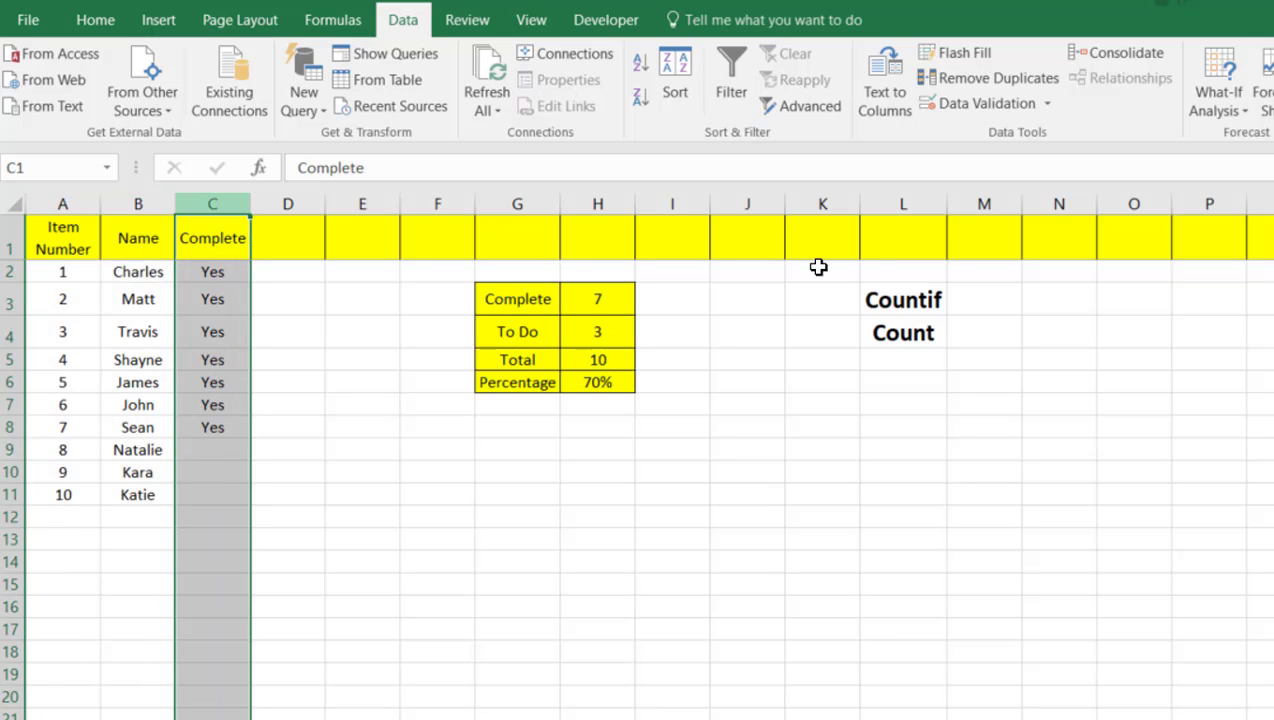
pyautogui.click(330, 516)
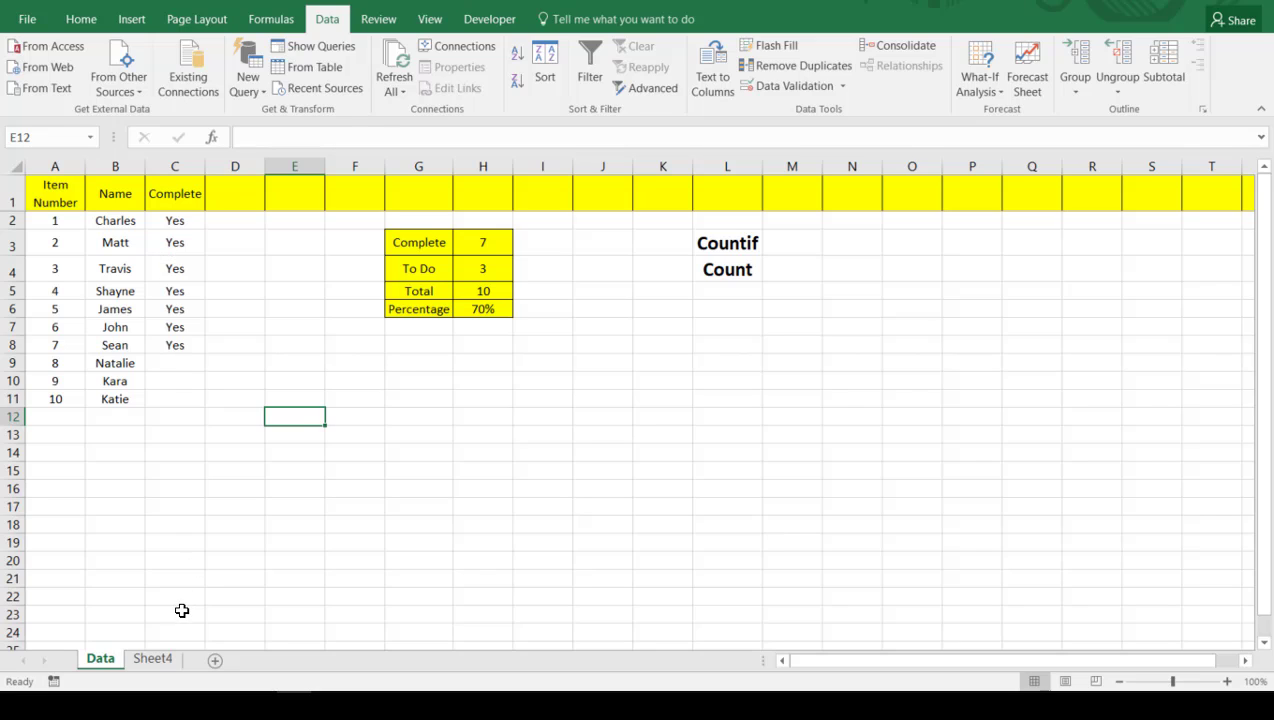
# Clear the contents of every cell on Sheet4, keeping the yellow fills and borders
pyautogui.click(153, 659)
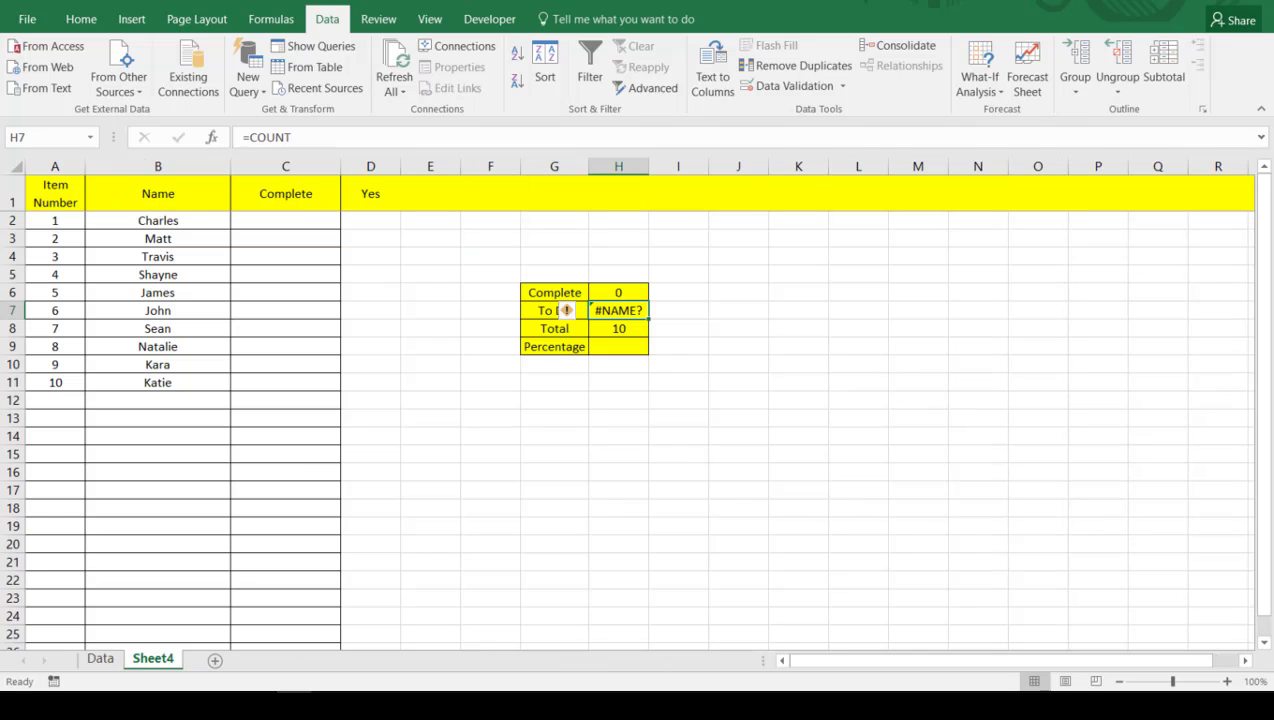
pyautogui.hotkey('ctrl', 'a')
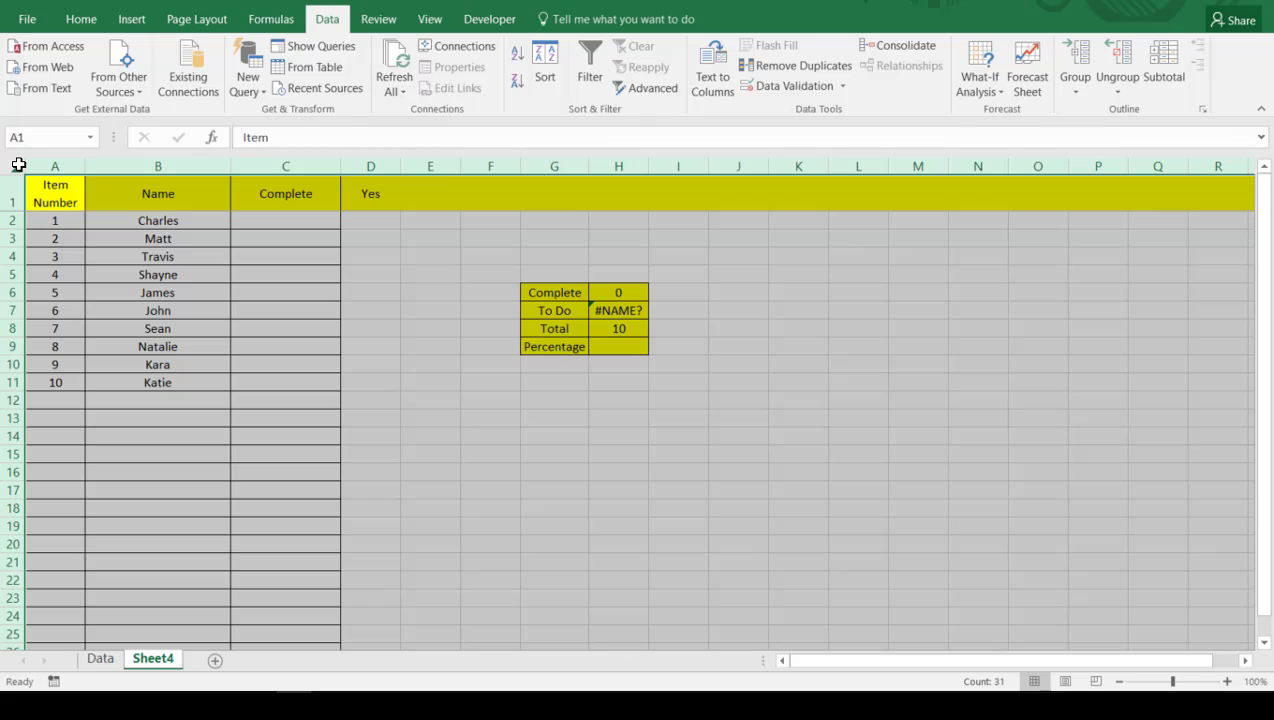
pyautogui.press('Delete')
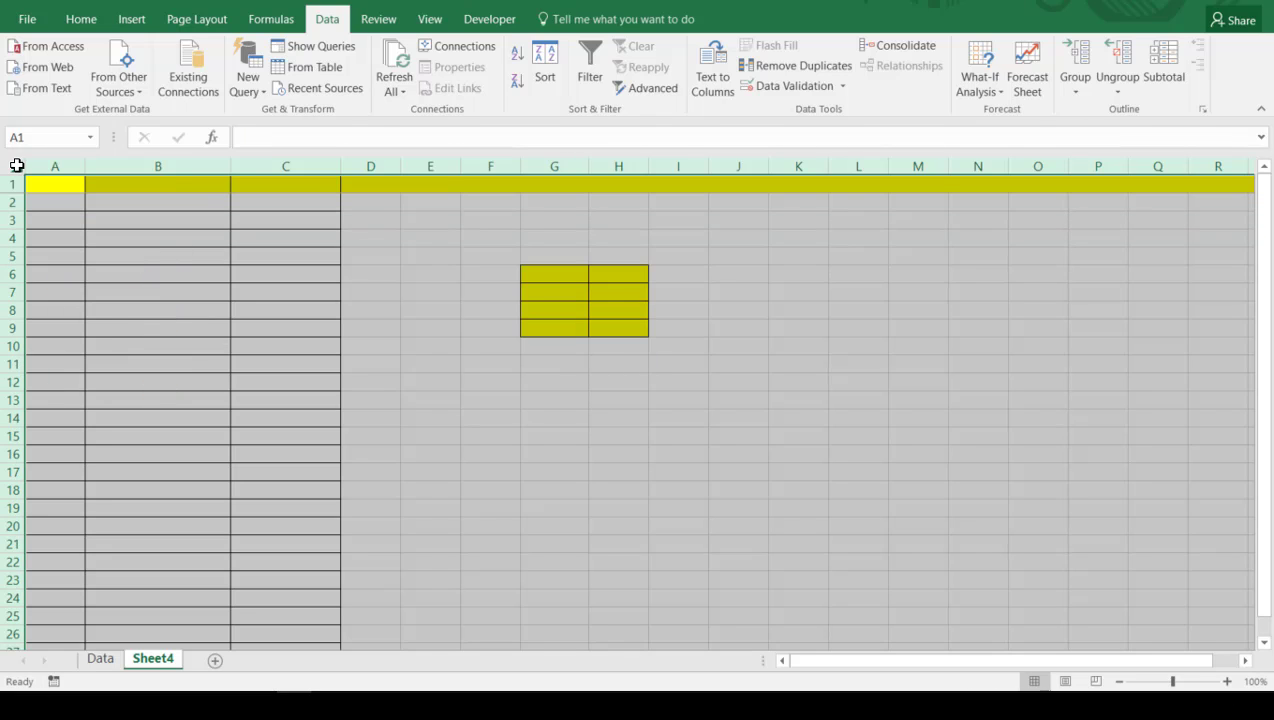
pyautogui.click(122, 333)
pyautogui.click(446, 427)
pyautogui.click(302, 276)
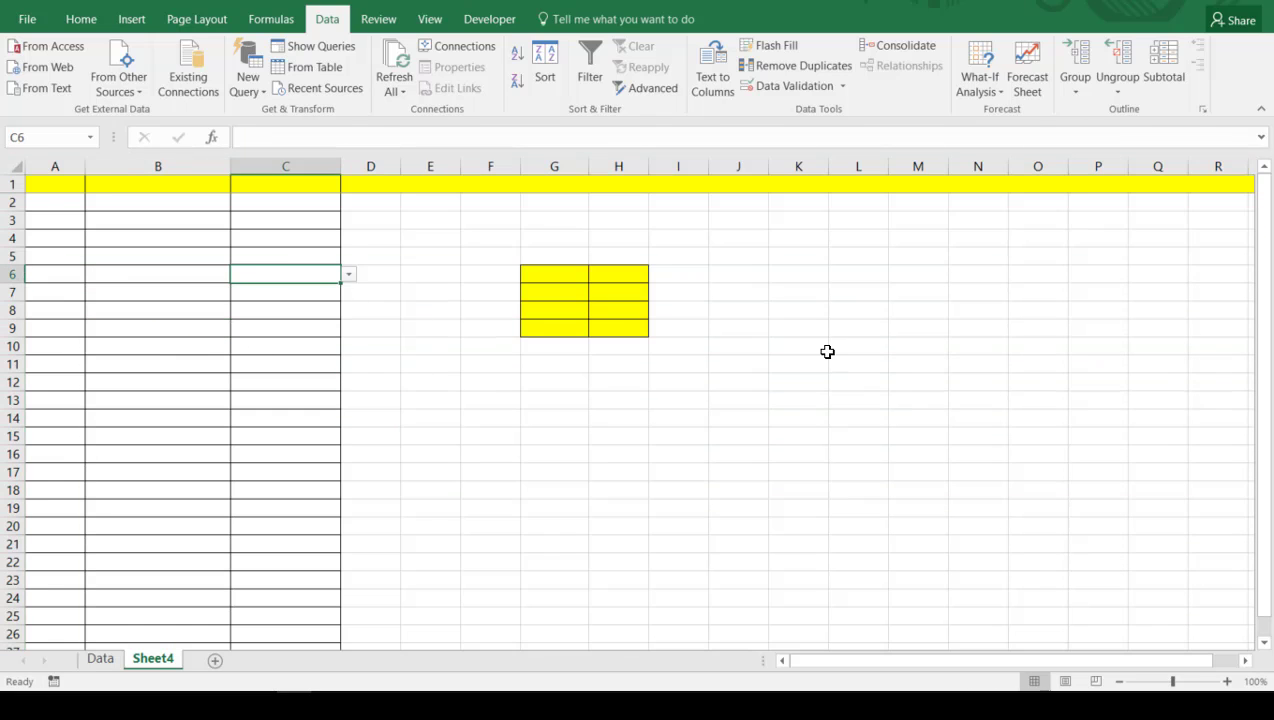
pyautogui.click(78, 204)
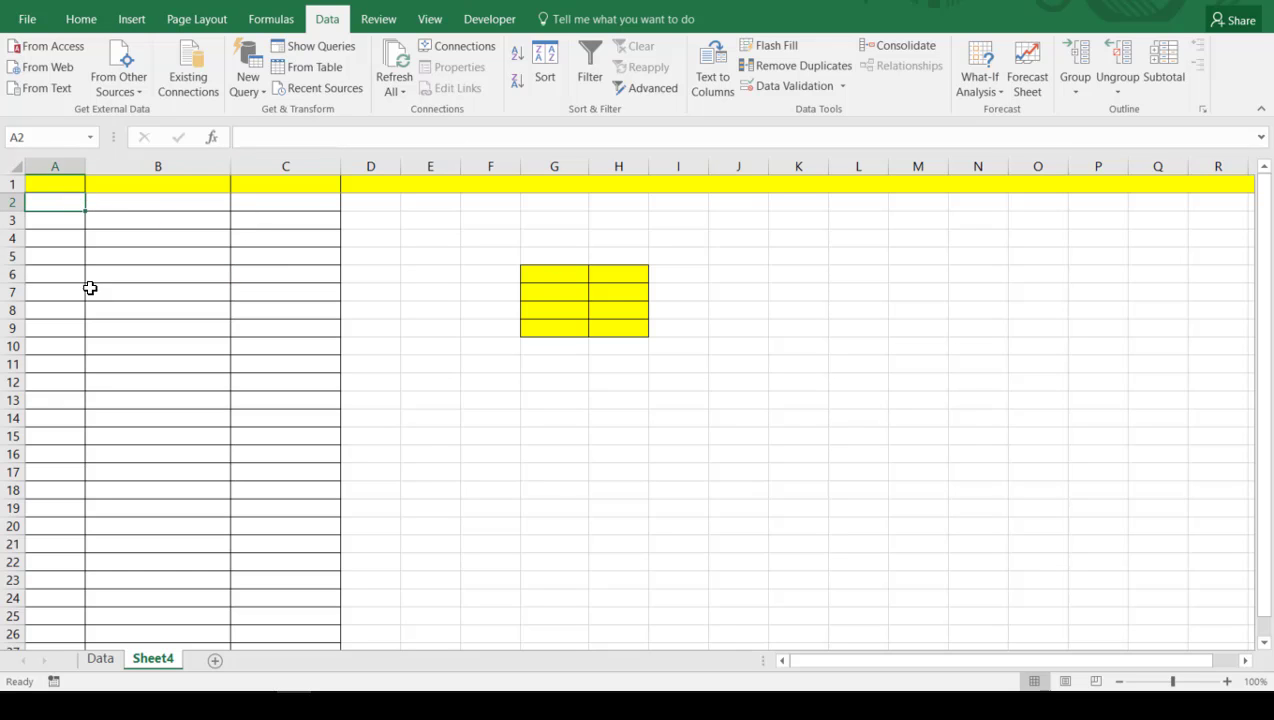
pyautogui.scroll(-4, 105, 361)
pyautogui.scroll(4, 105, 361)
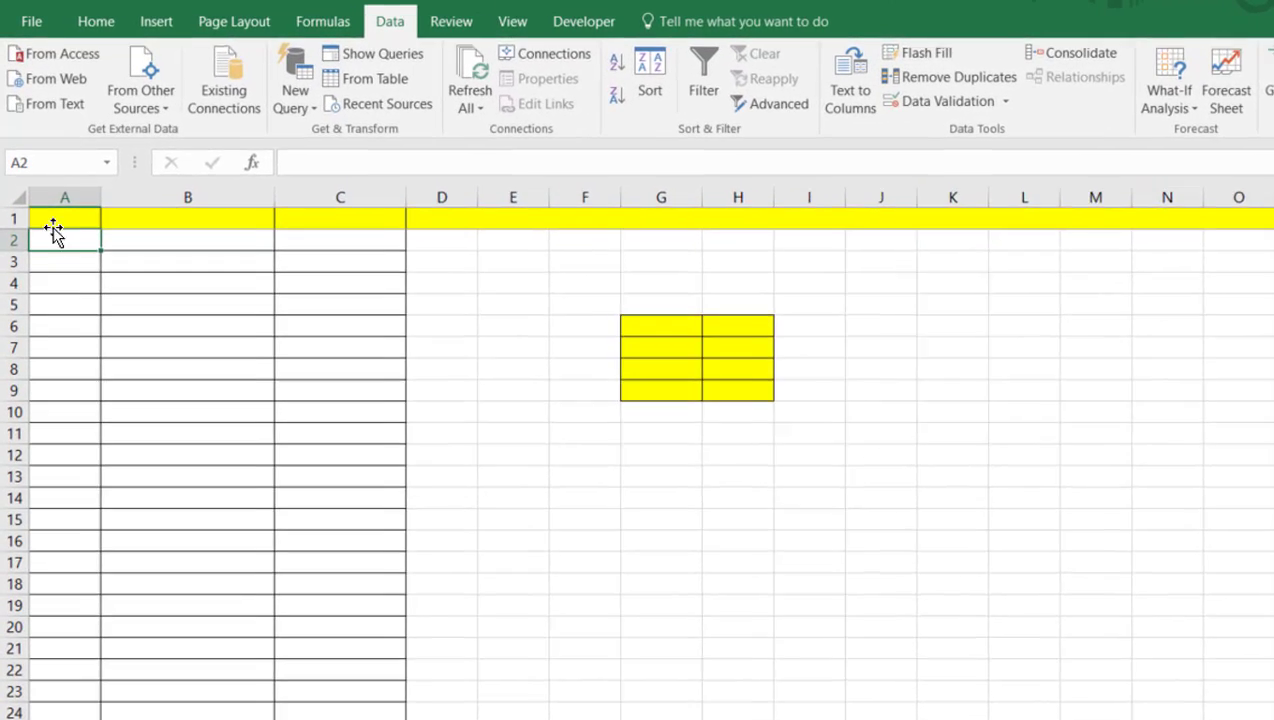
# Enter the header "Item Number" on two lines in A1 and the header "Name" in B1
pyautogui.click(14, 218)
pyautogui.click(77, 223)
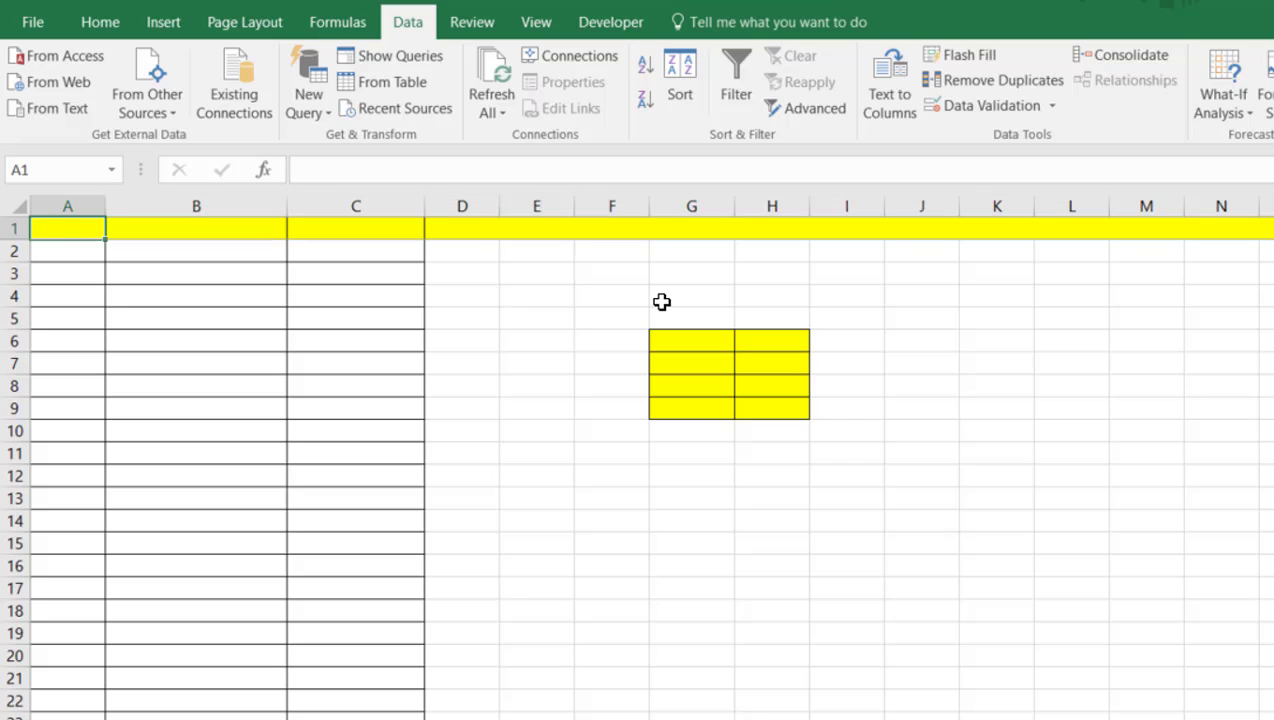
pyautogui.write('Item')
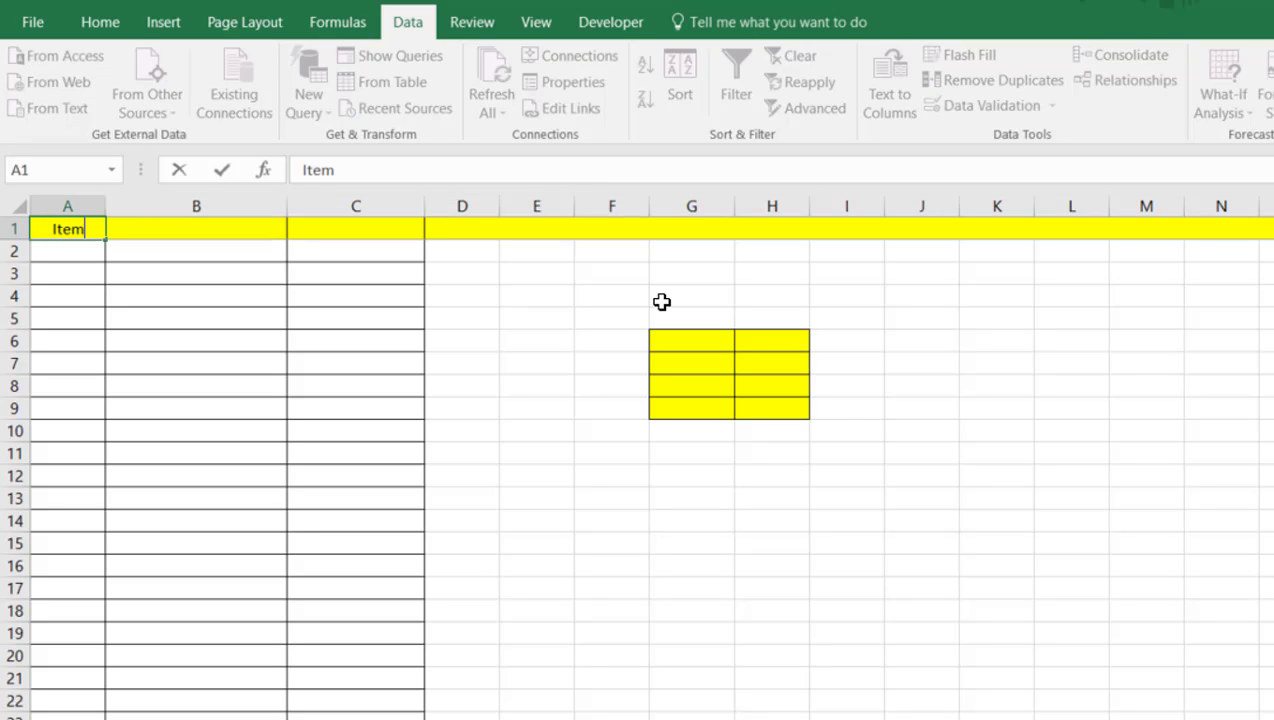
pyautogui.press('BackSpace')
pyautogui.write('Number')
pyautogui.click(162, 398)
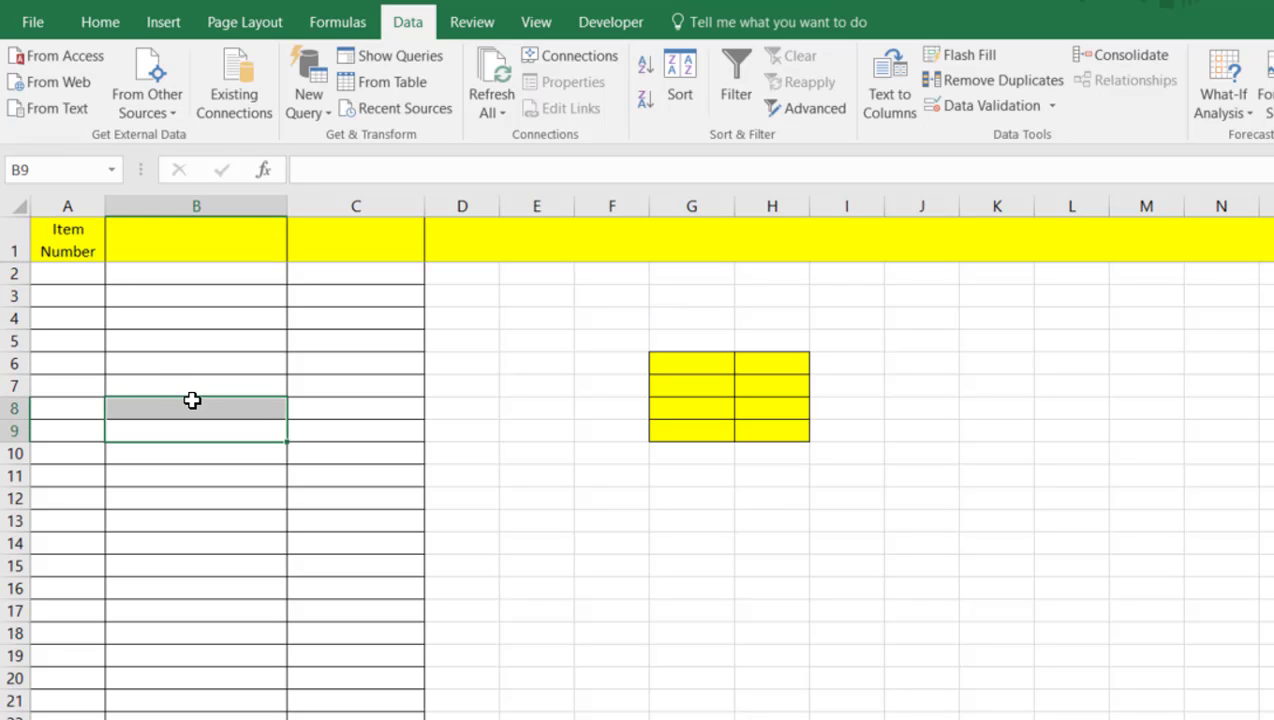
pyautogui.click(176, 239)
pyautogui.write('Name')
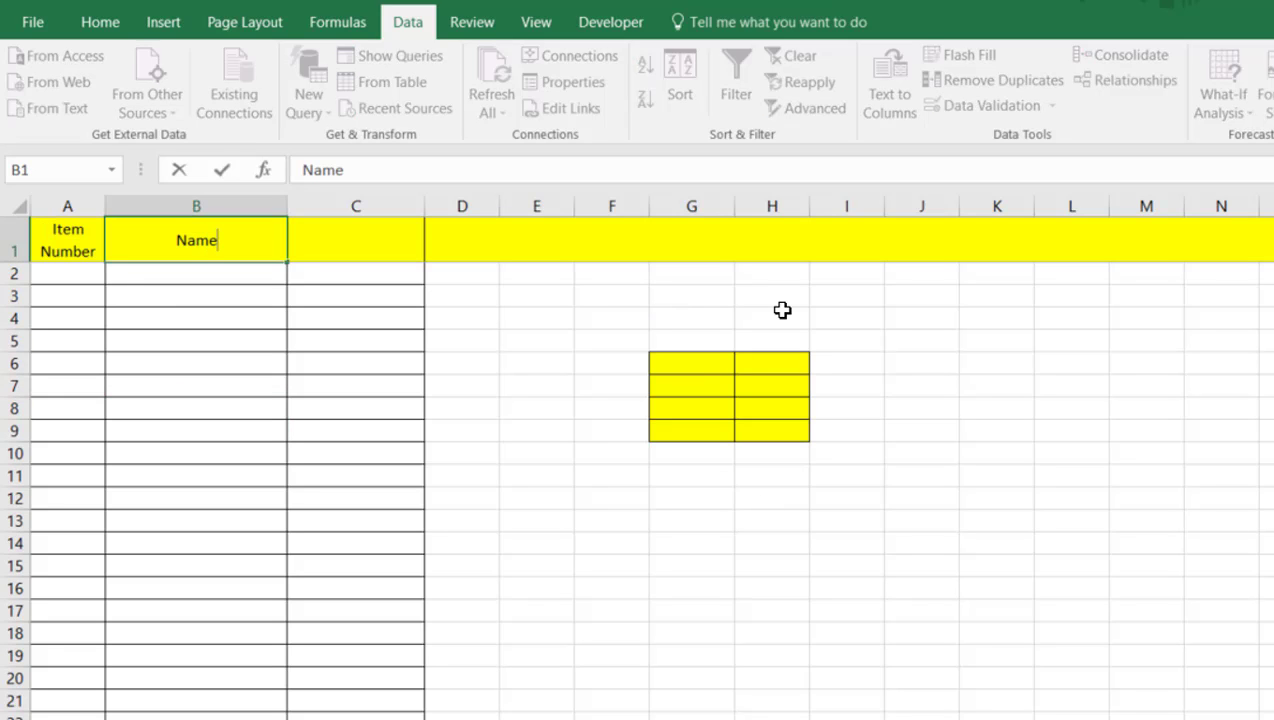
pyautogui.press('Tab')
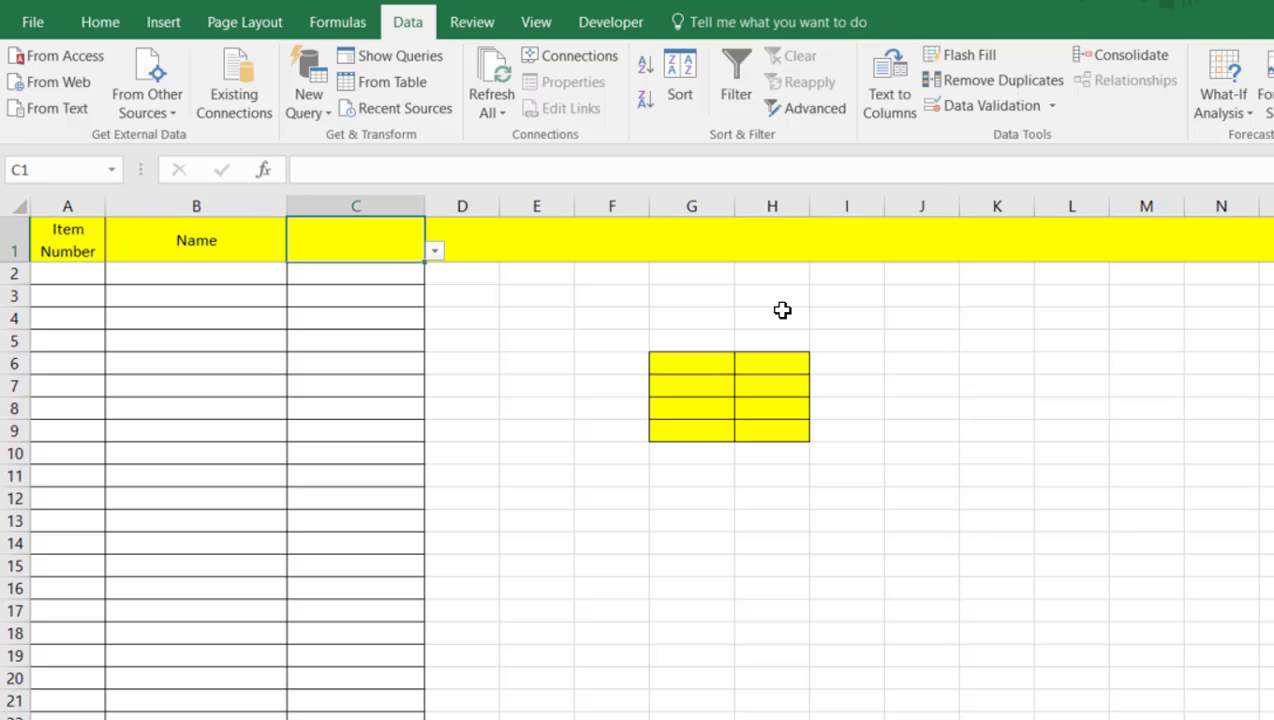
# Try to enter the header "Complete" in cell C1
pyautogui.write('Complete')
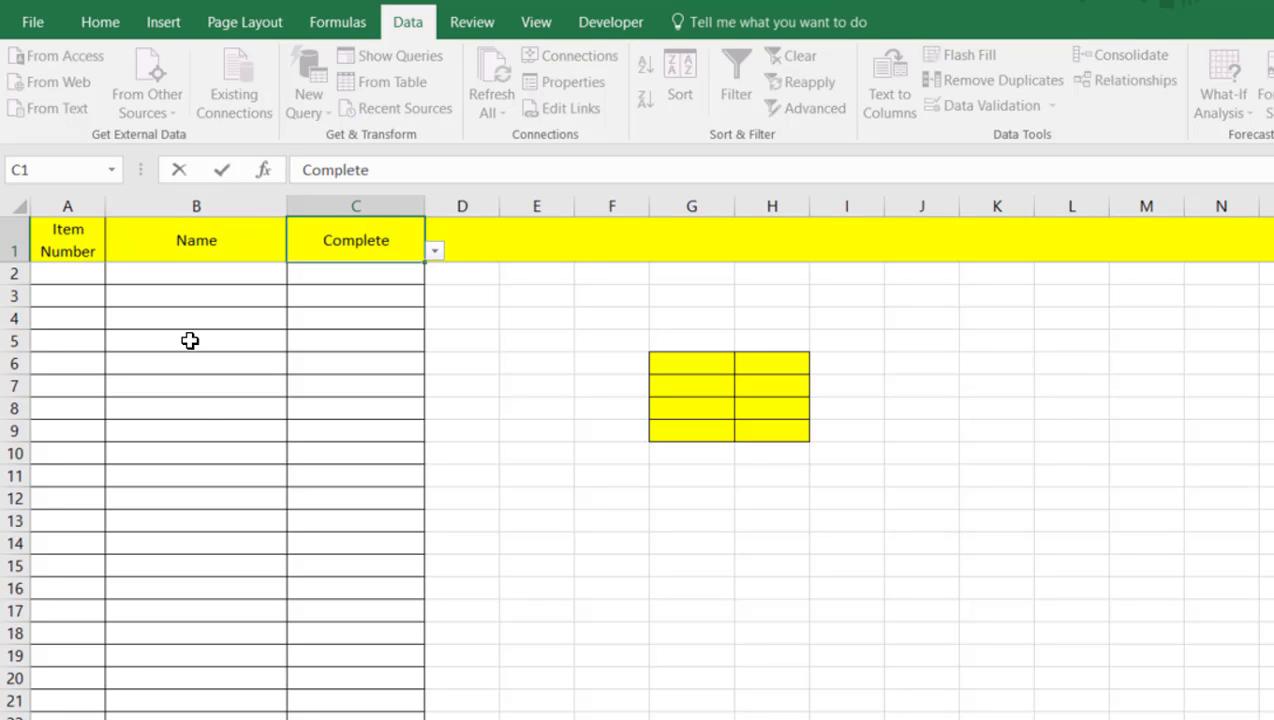
pyautogui.press('Return')
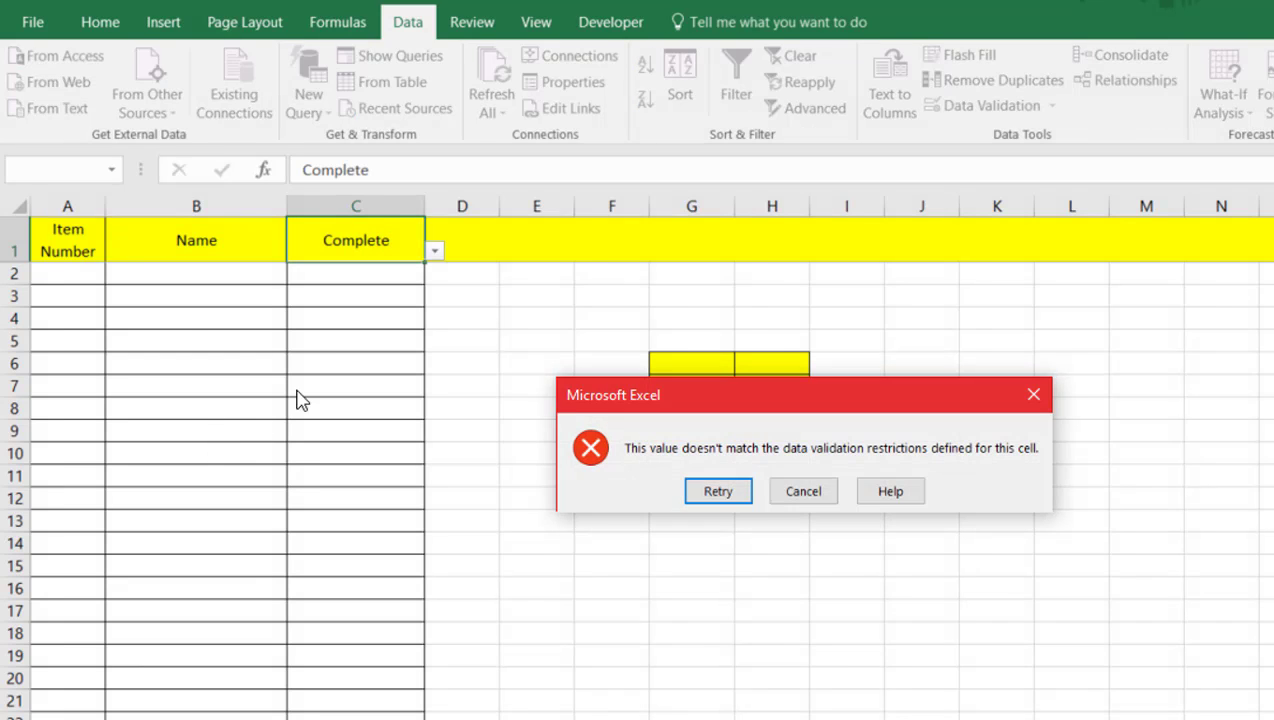
pyautogui.click(830, 492)
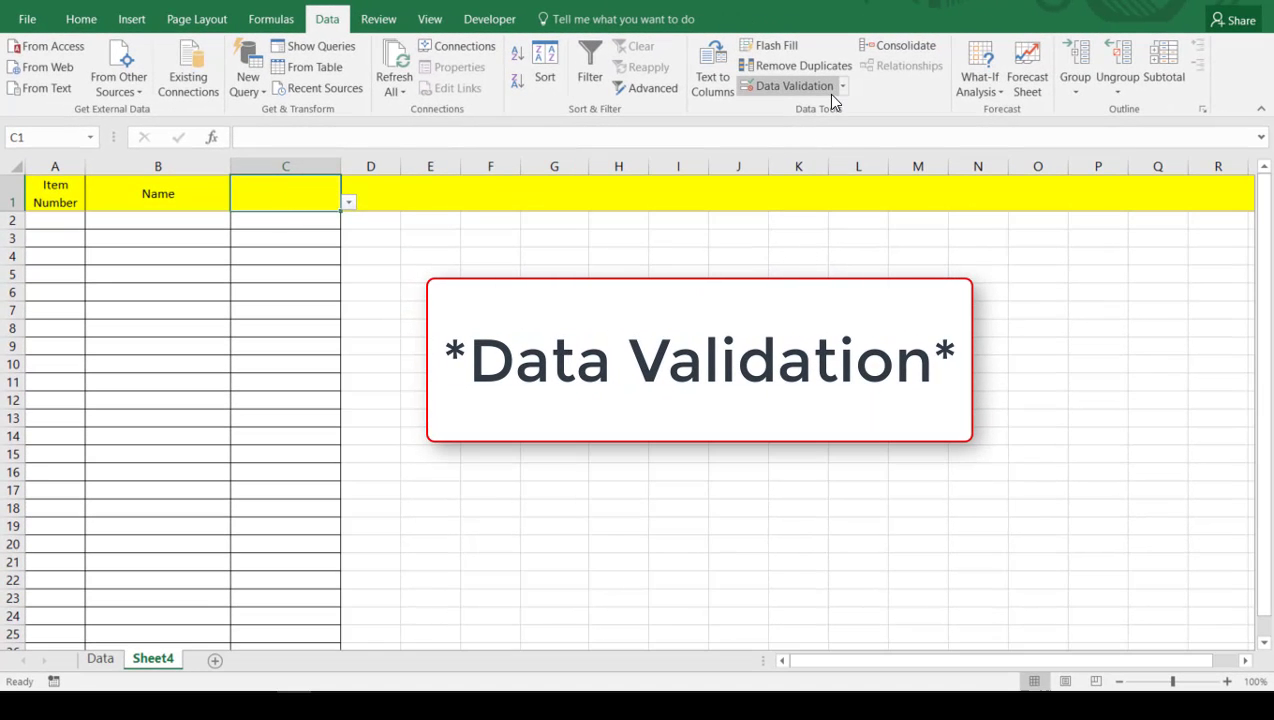
# Clear all data validation settings from cell C1 so that it allows any value
pyautogui.click(842, 87)
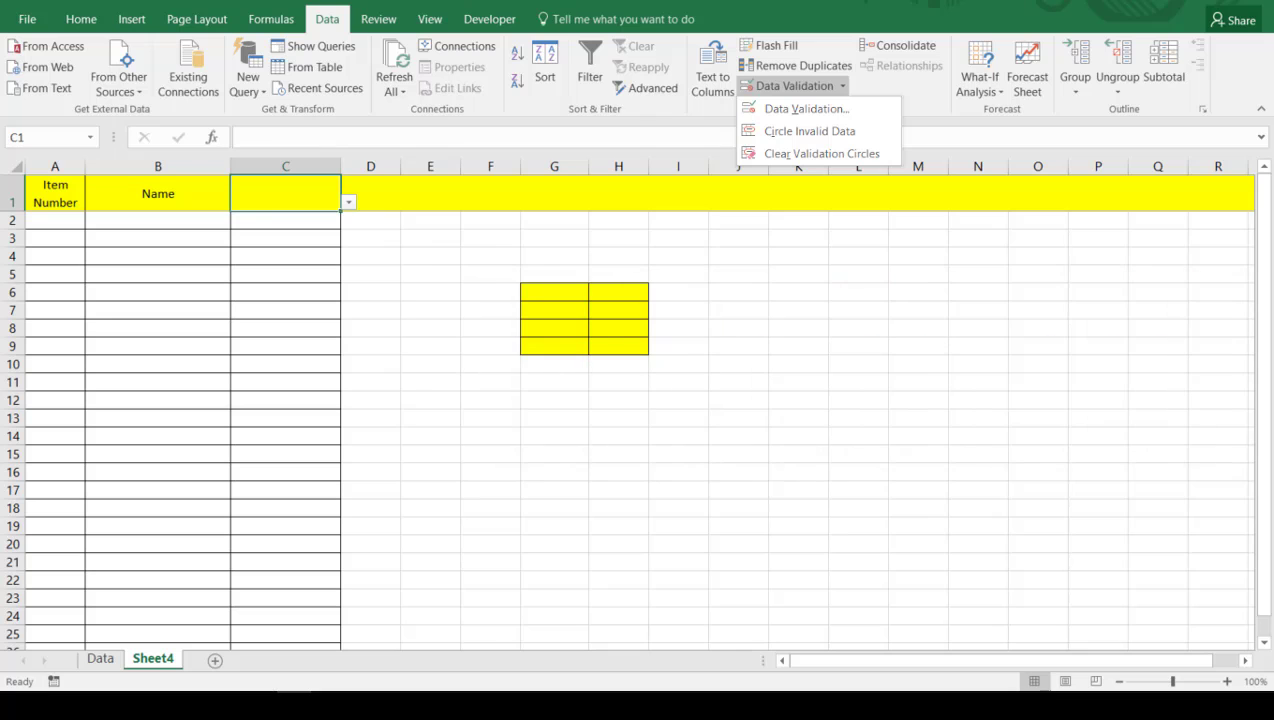
pyautogui.click(810, 110)
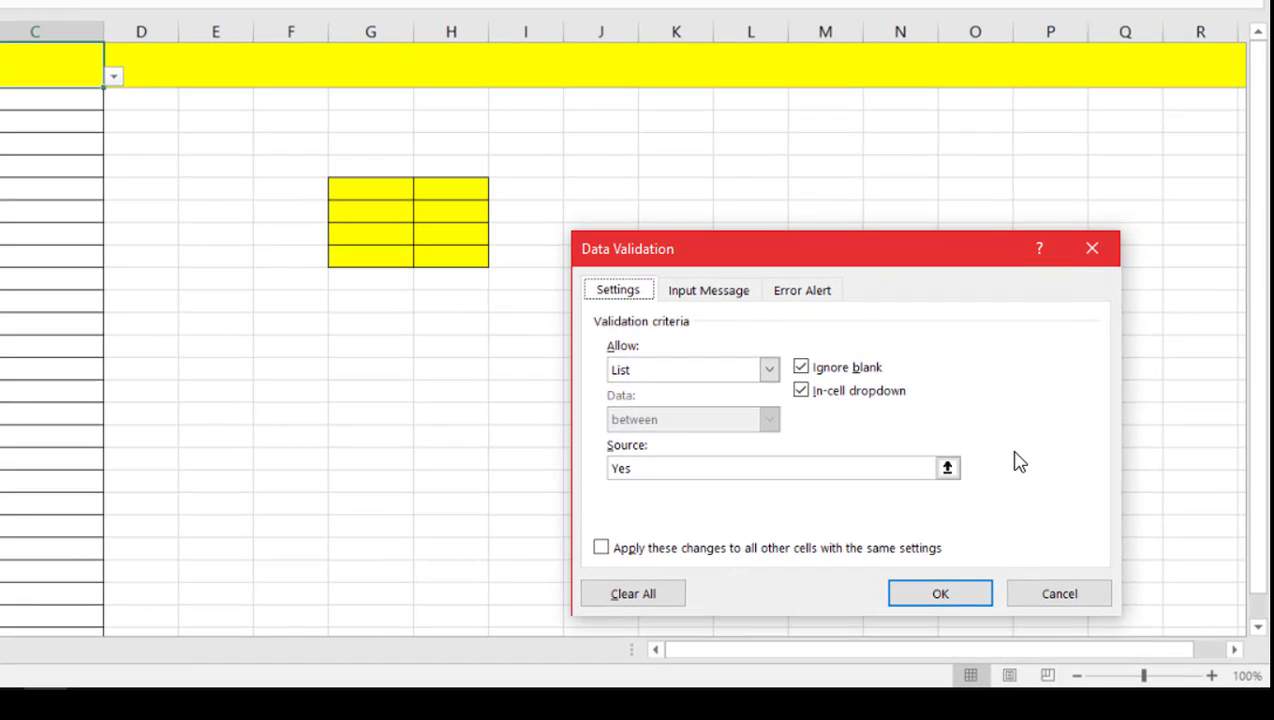
pyautogui.click(878, 470)
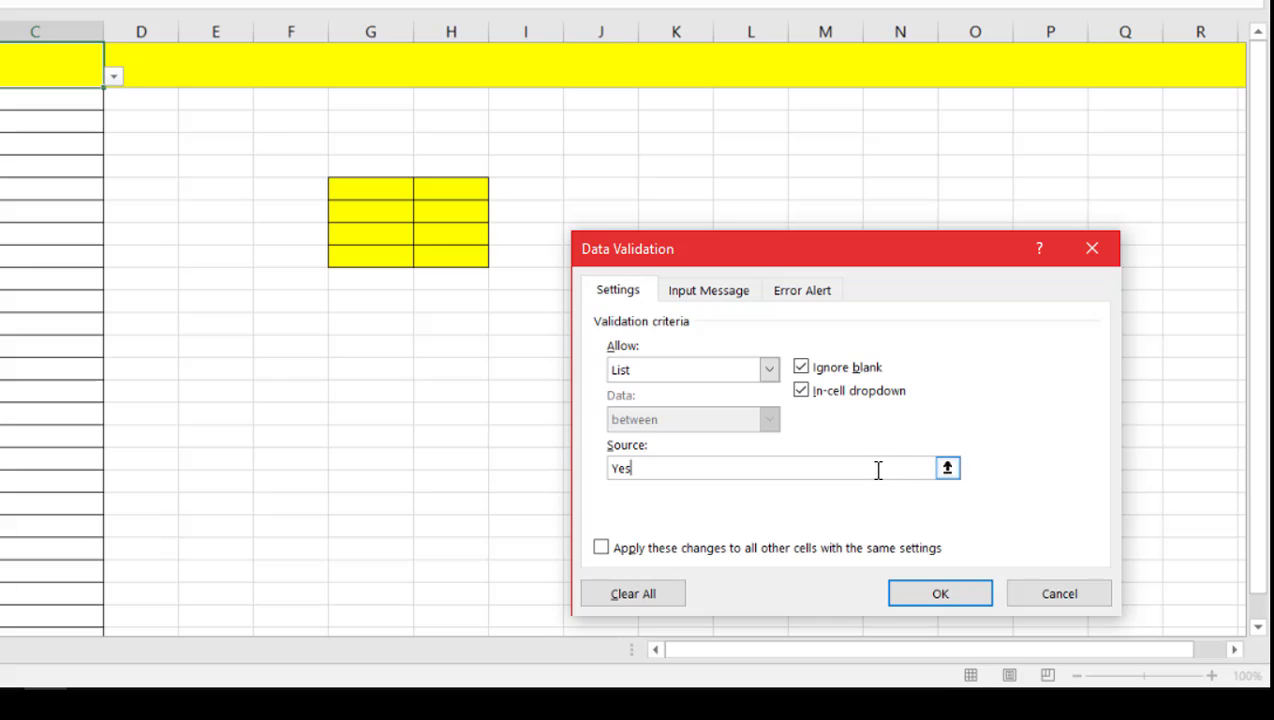
pyautogui.doubleClick(652, 468)
pyautogui.press('BackSpace')
pyautogui.click(617, 594)
pyautogui.click(892, 594)
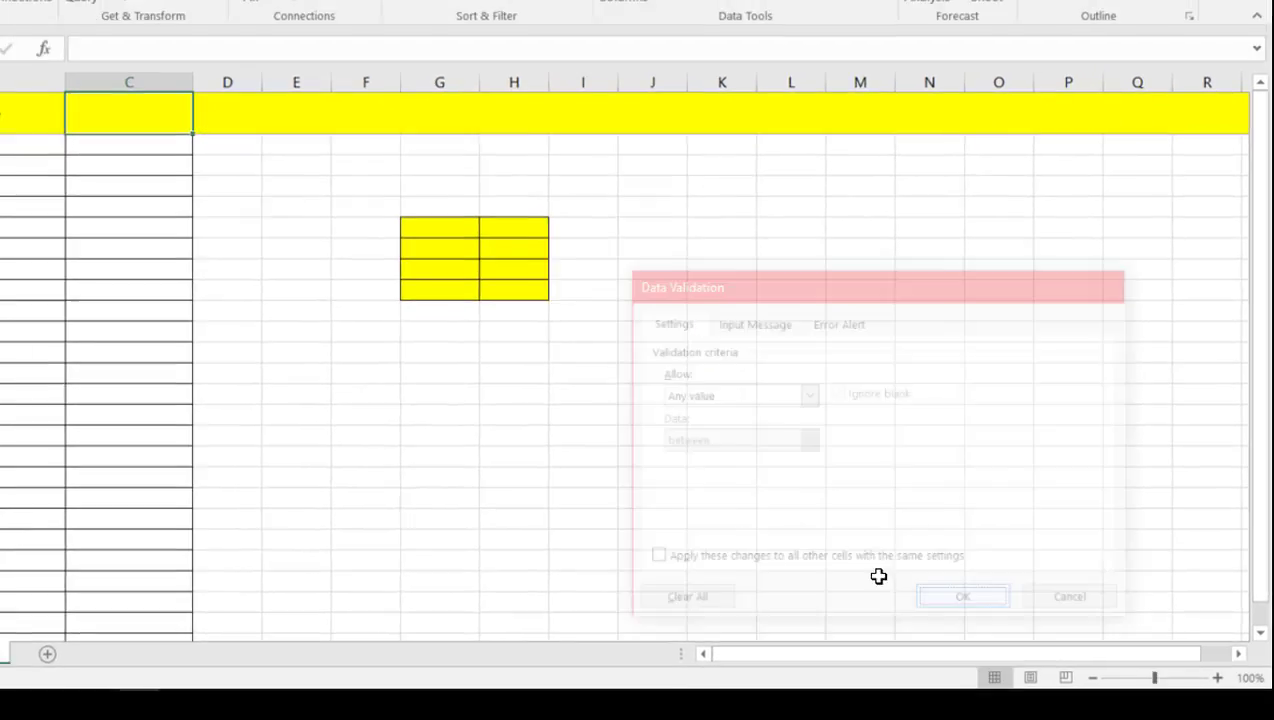
# Enter the header "Complete" in cell C1
pyautogui.click(79, 98)
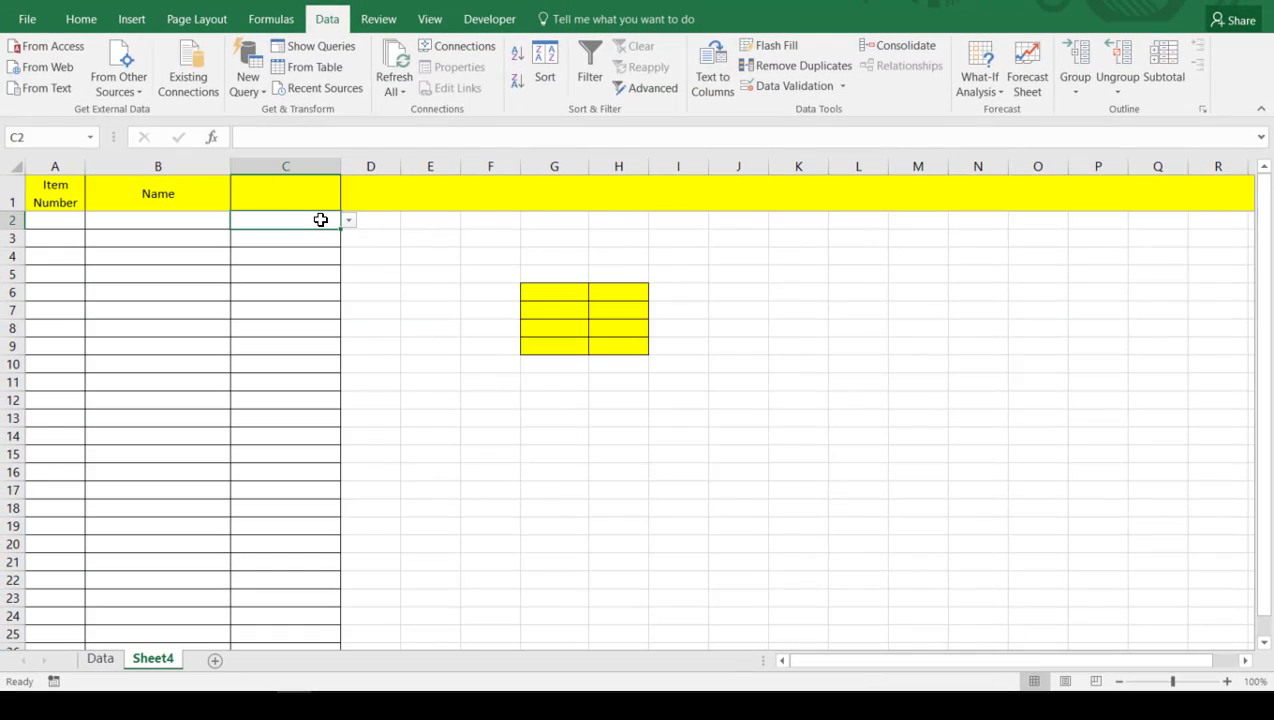
pyautogui.click(314, 196)
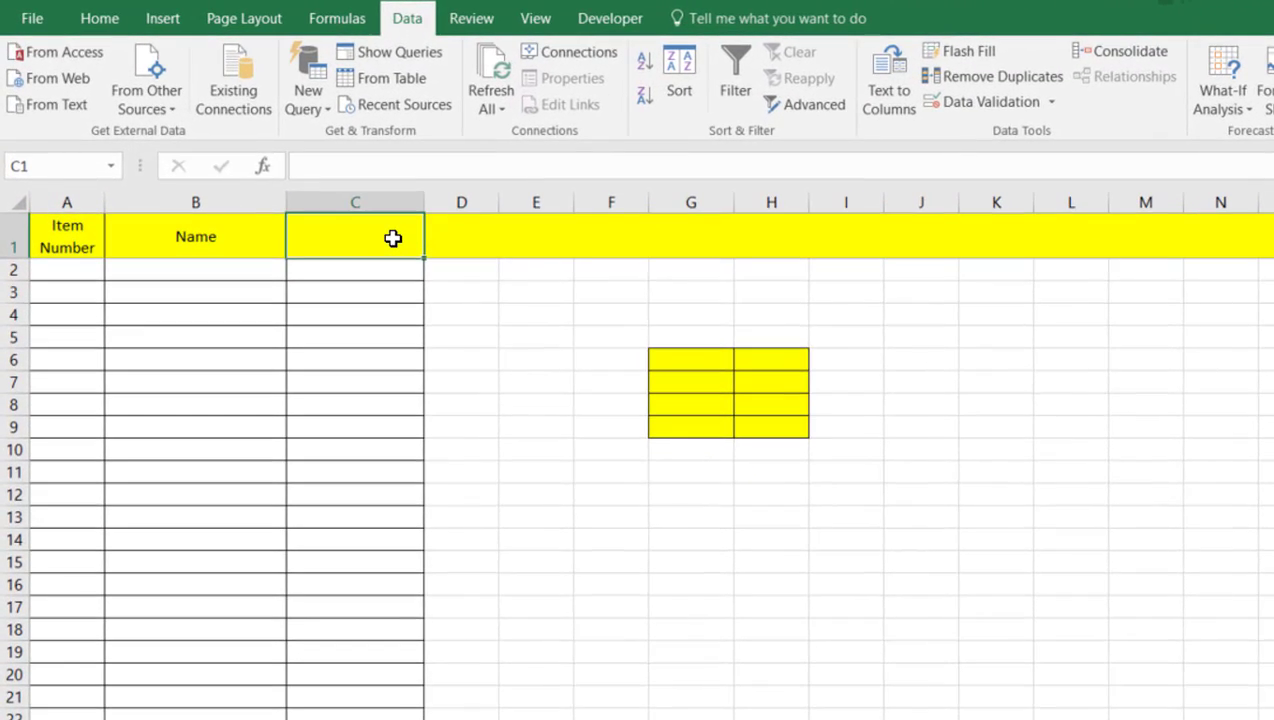
pyautogui.write('Complete')
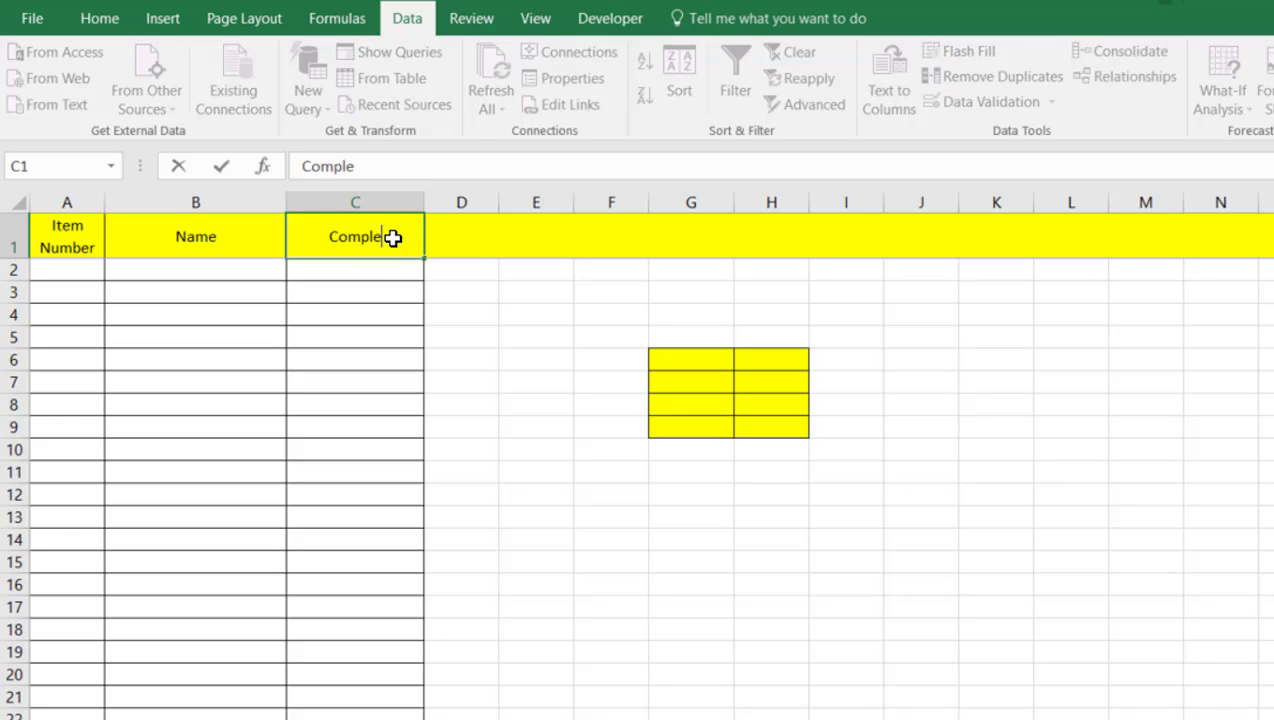
pyautogui.click(461, 448)
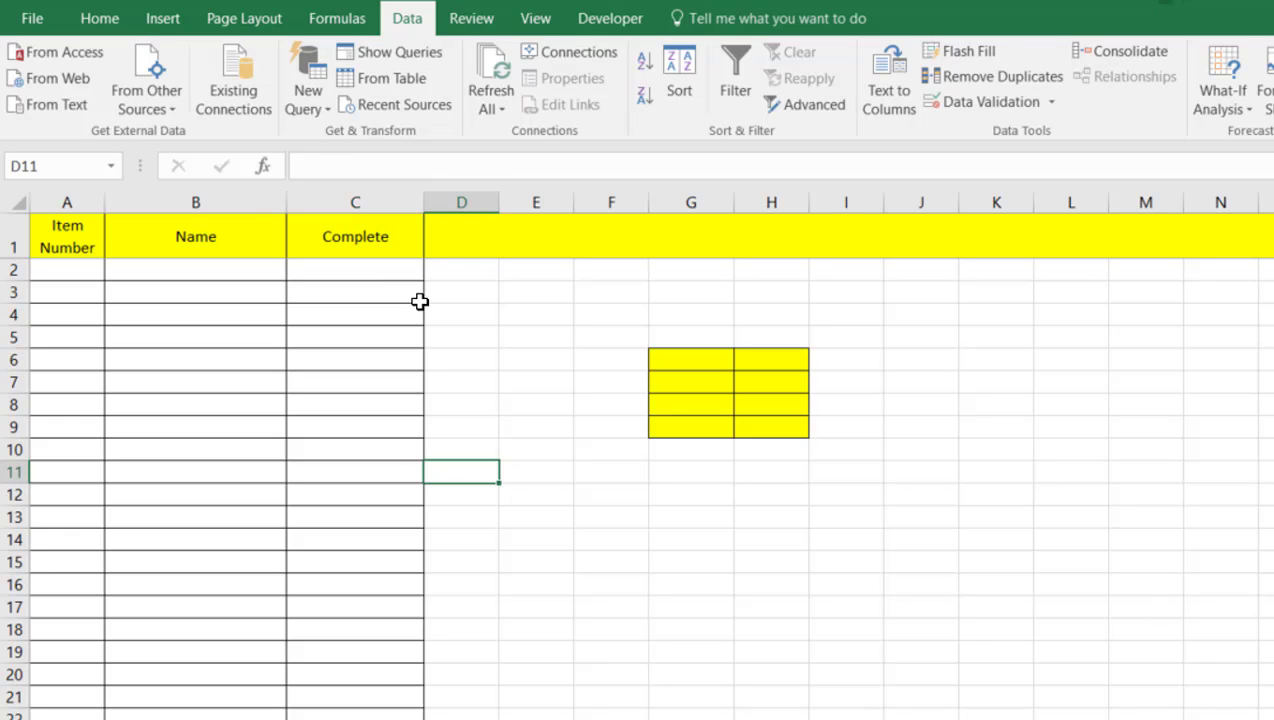
pyautogui.moveTo(360, 270); pyautogui.dragTo(372, 430)
pyautogui.hotkey('shift', 'Return')
pyautogui.hotkey('shift', 'Return')
pyautogui.hotkey('shift', 'Return')
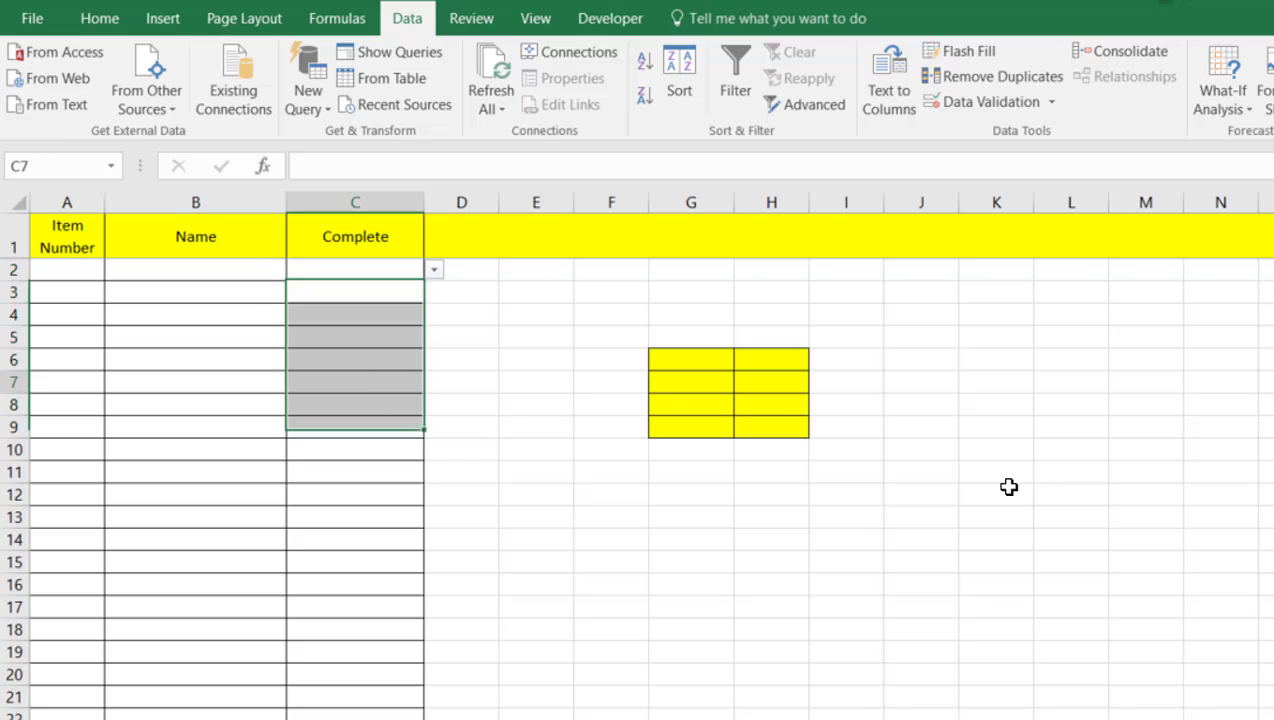
pyautogui.press('Up')
pyautogui.press('Up')
pyautogui.press('Up')
pyautogui.press('Up')
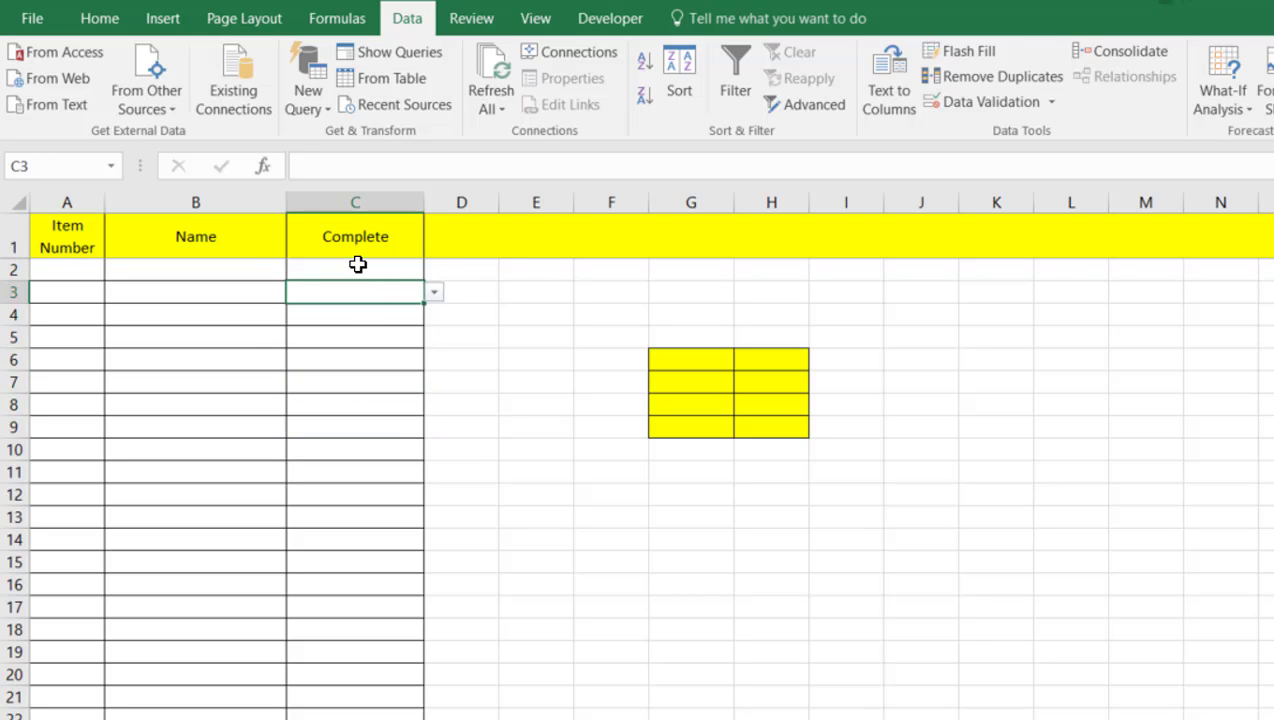
# Apply data validation to all of column C, extending it to every cell, as a List with the source "Yes"
pyautogui.click(355, 202)
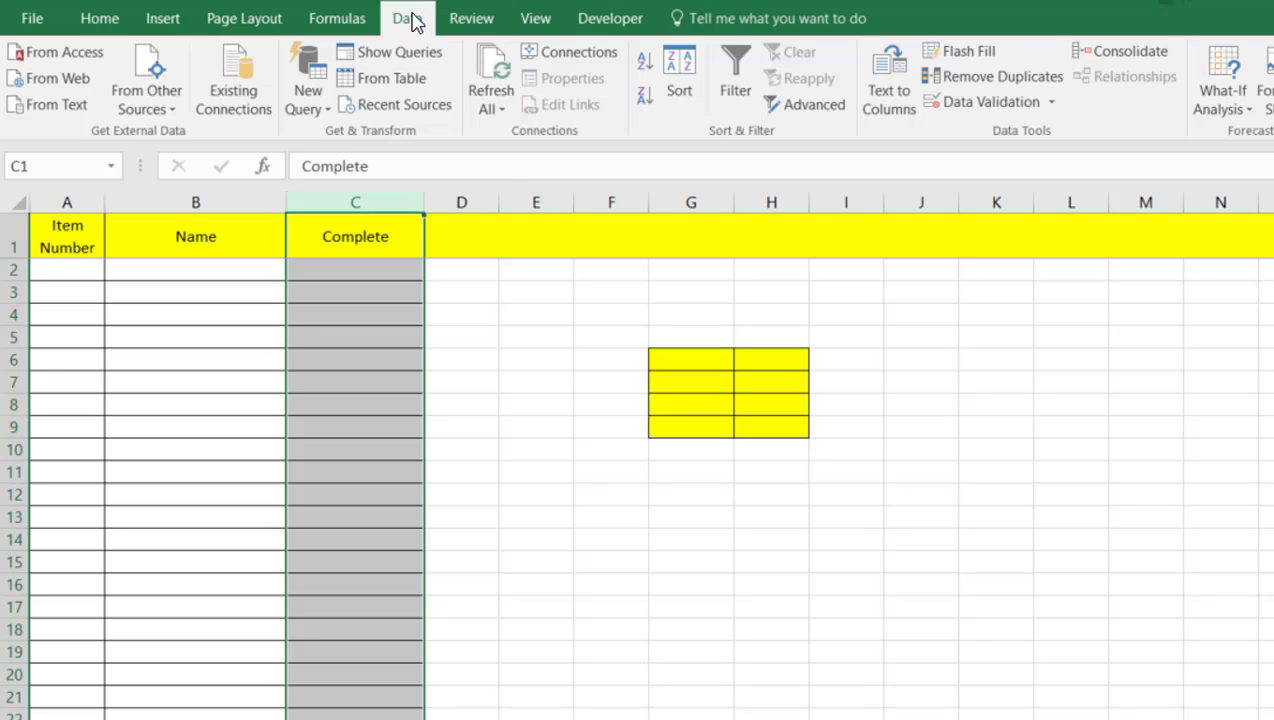
pyautogui.click(1050, 104)
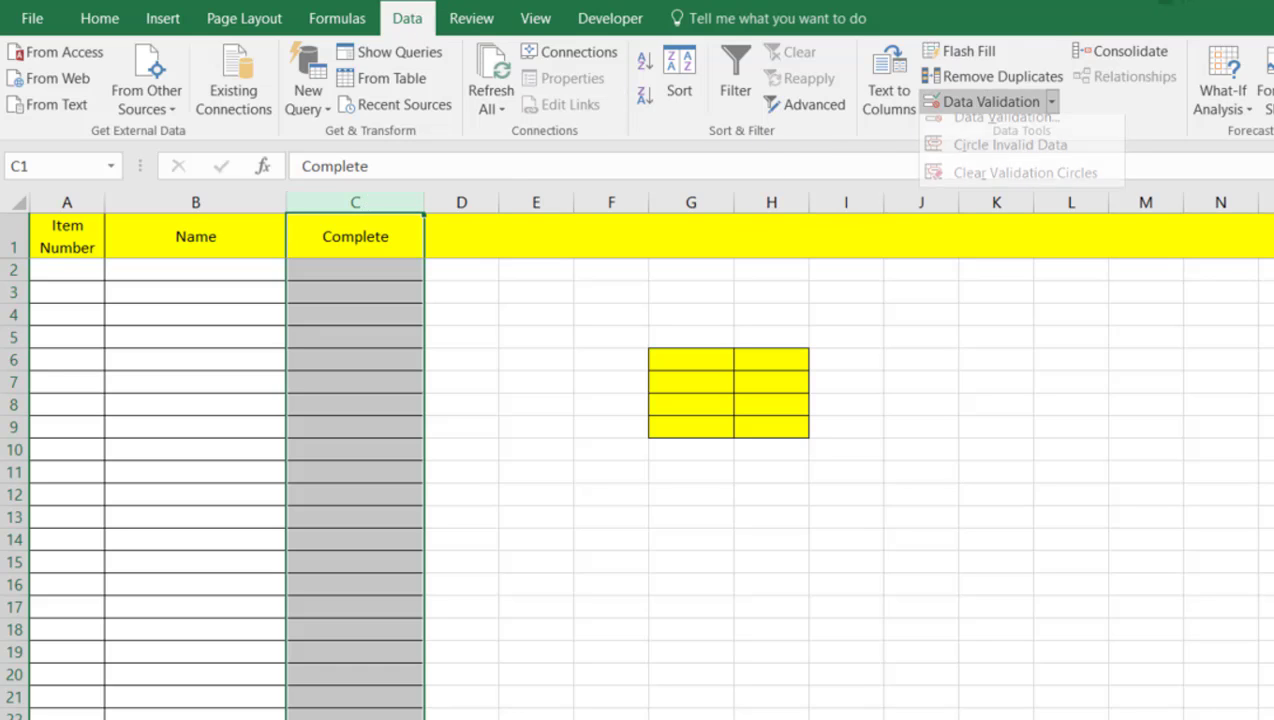
pyautogui.click(1036, 126)
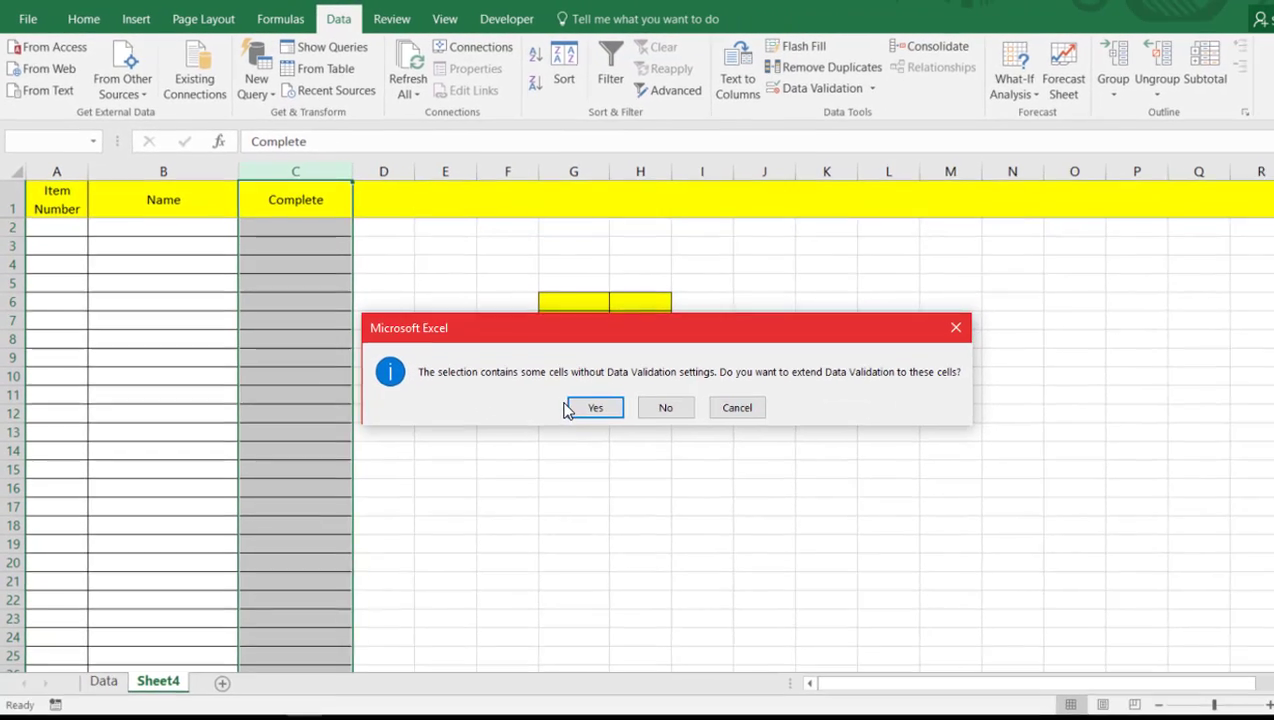
pyautogui.click(714, 487)
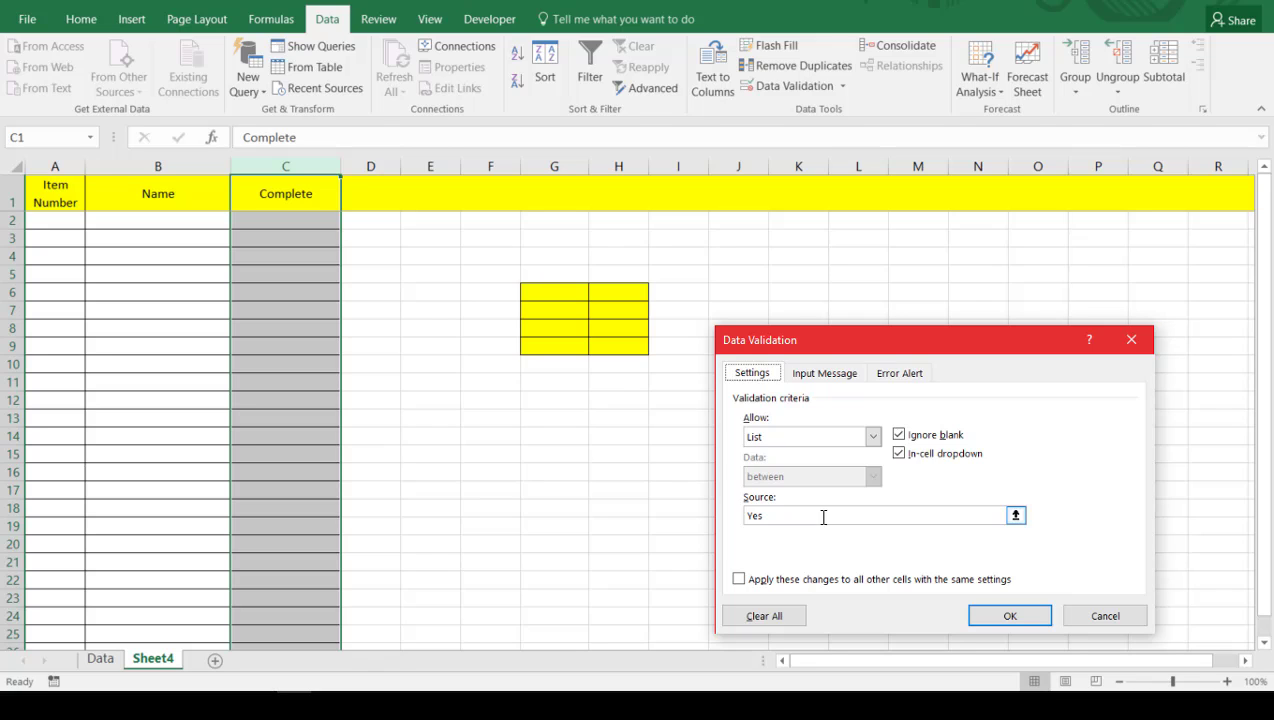
pyautogui.click(859, 436)
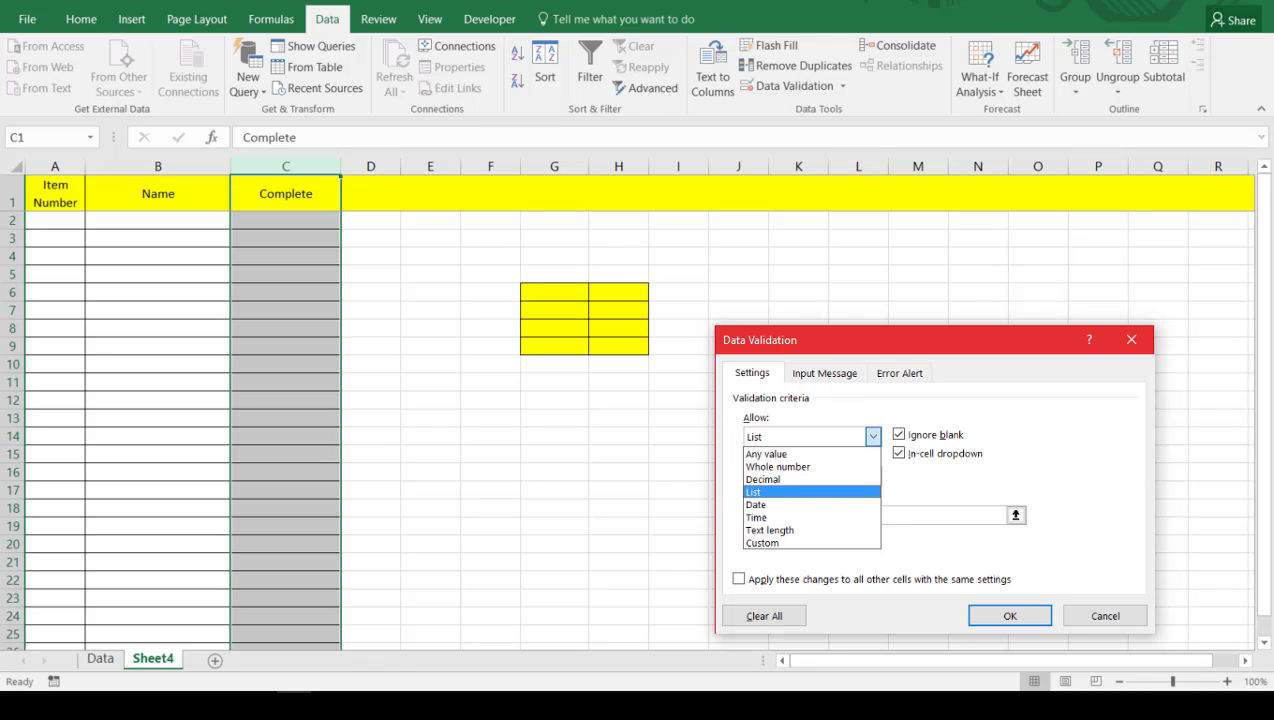
pyautogui.click(806, 493)
pyautogui.click(792, 514)
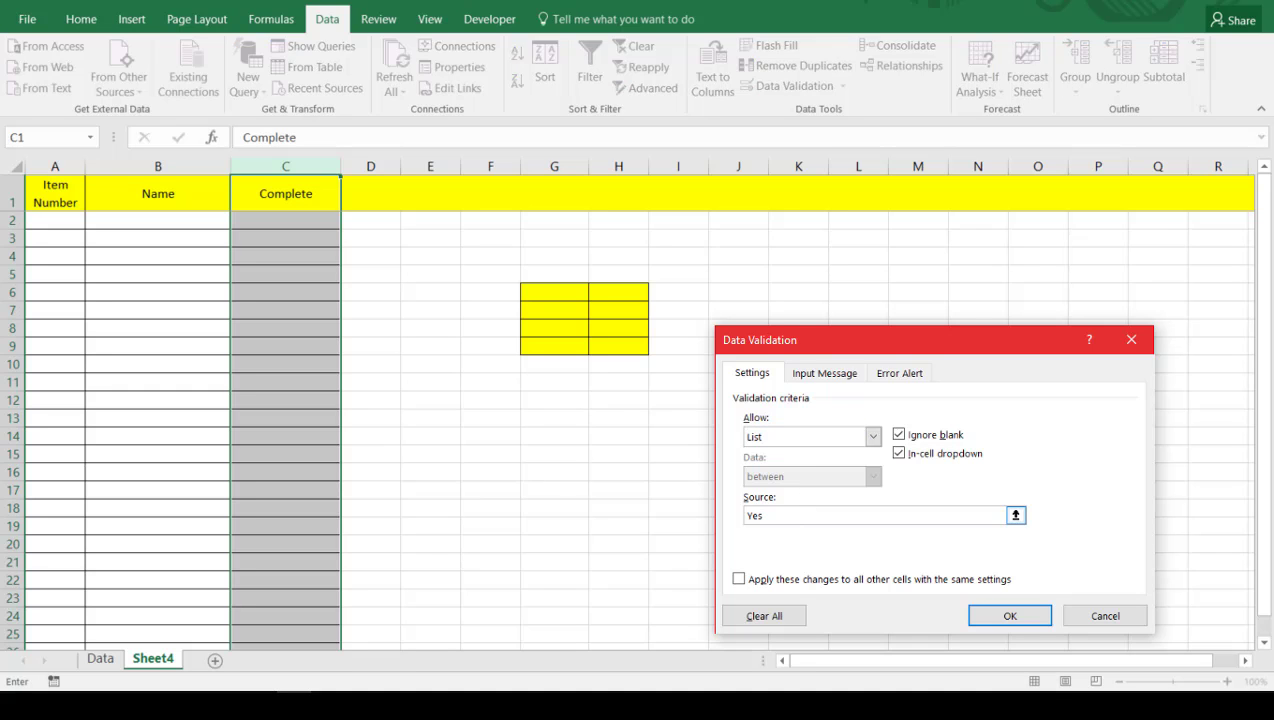
pyautogui.click(1008, 615)
pyautogui.click(680, 530)
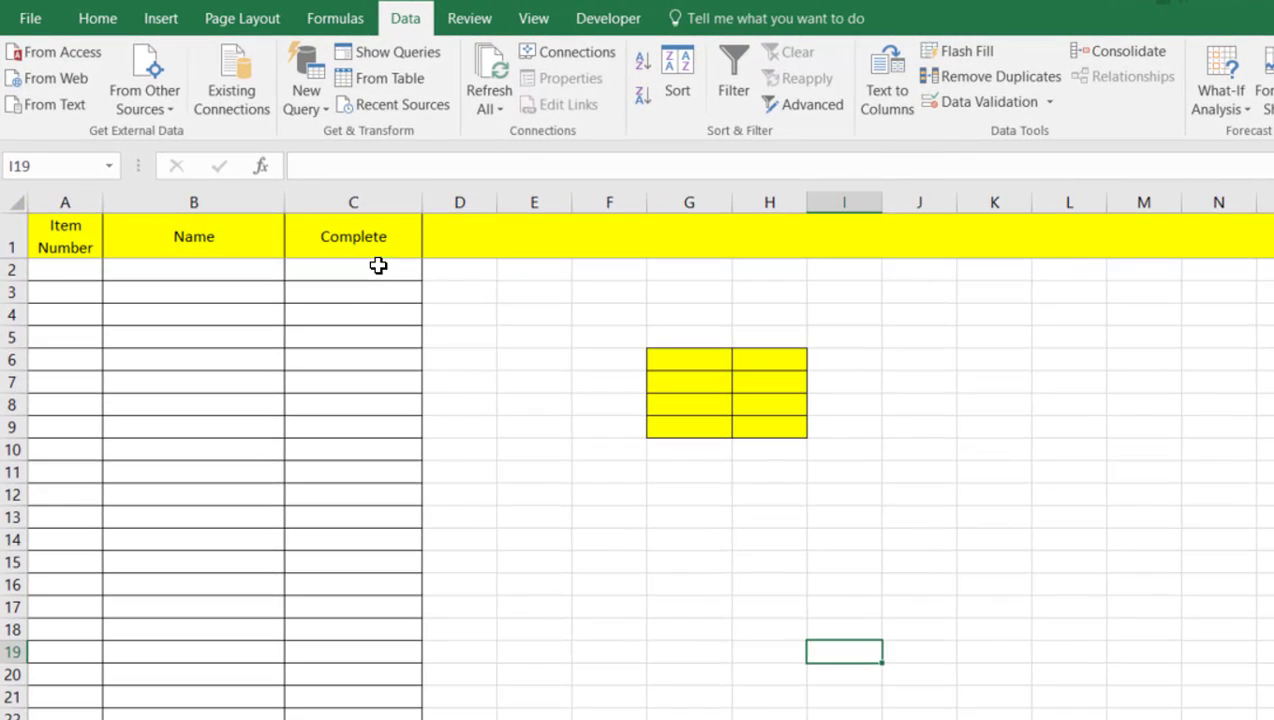
# Choose "Yes" from the in-cell lists of C2 and C3
pyautogui.click(371, 252)
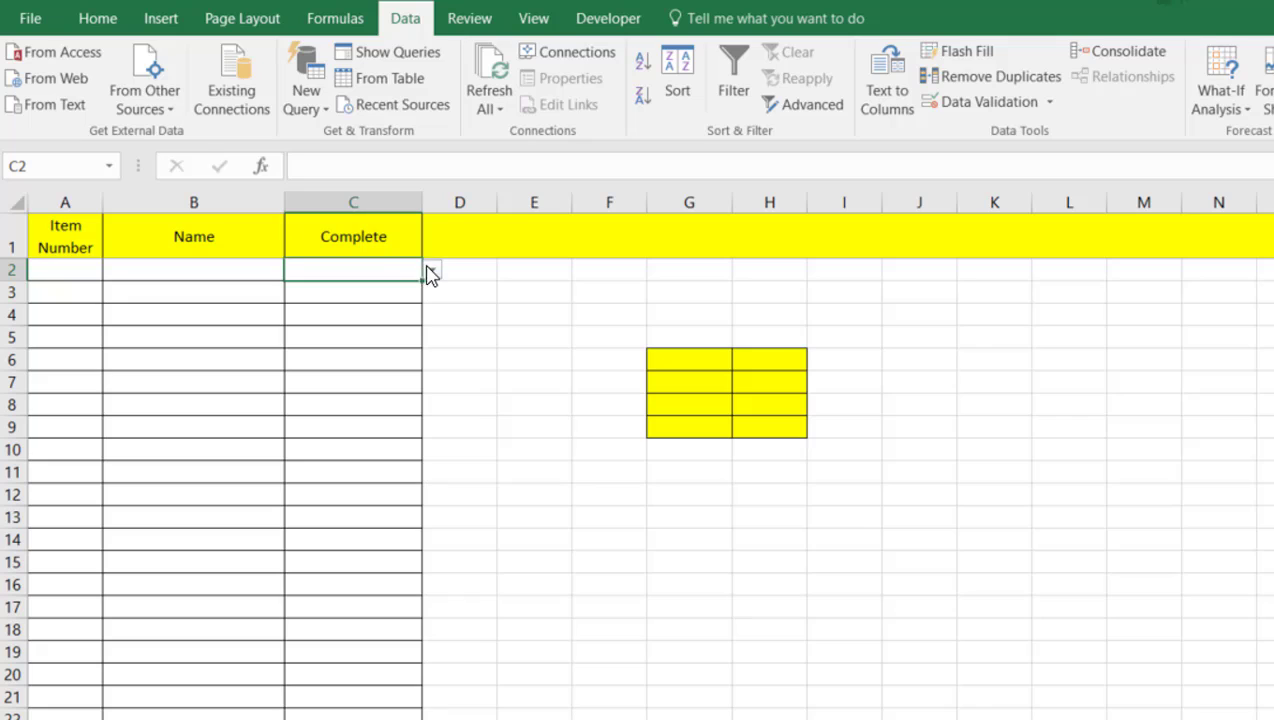
pyautogui.click(406, 254)
pyautogui.click(428, 289)
pyautogui.click(407, 288)
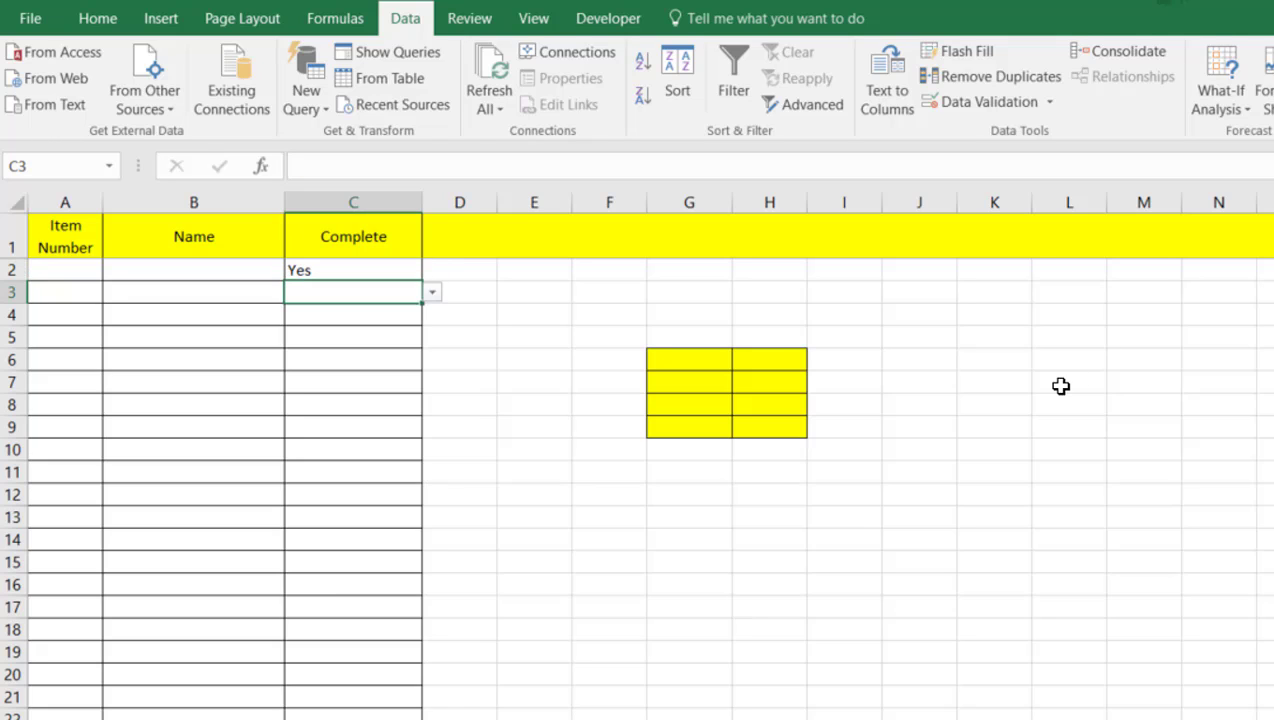
pyautogui.click(432, 292)
pyautogui.click(410, 313)
# Try to enter "Maybe" in C4 to test the validation rule, and cancel the entry
pyautogui.click(382, 320)
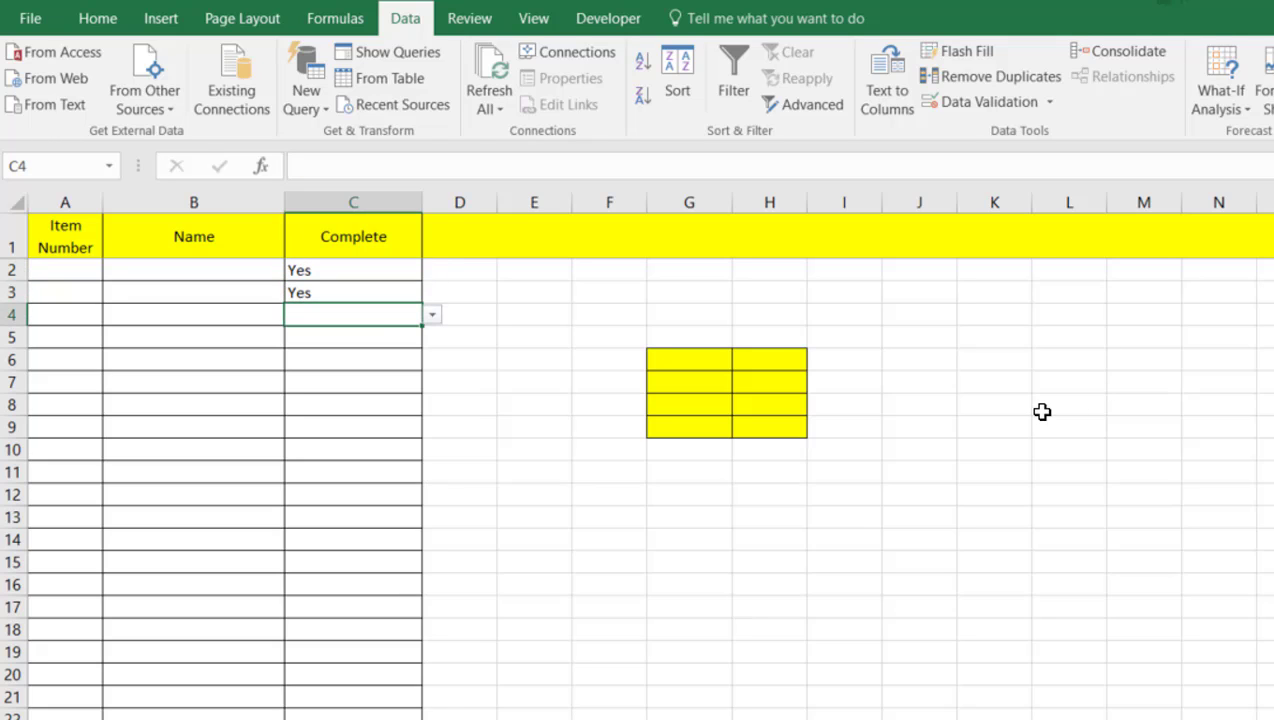
pyautogui.write('Maybe')
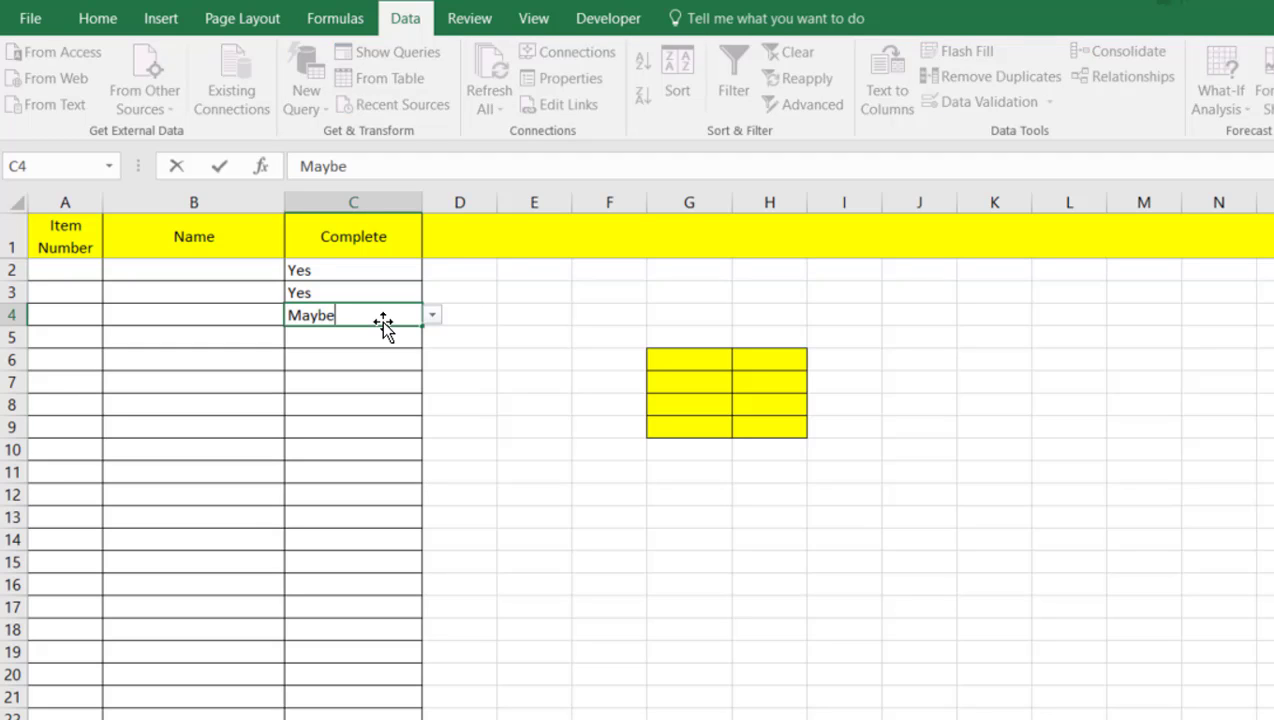
pyautogui.press('Return')
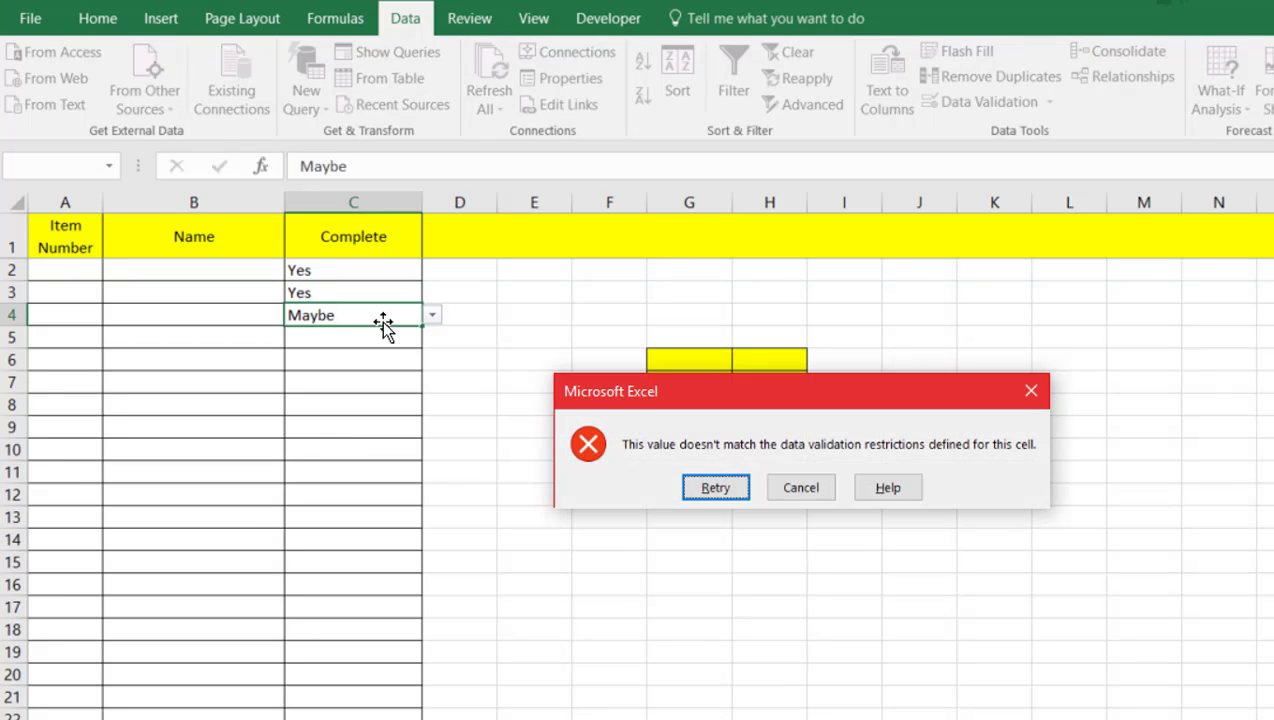
pyautogui.click(800, 487)
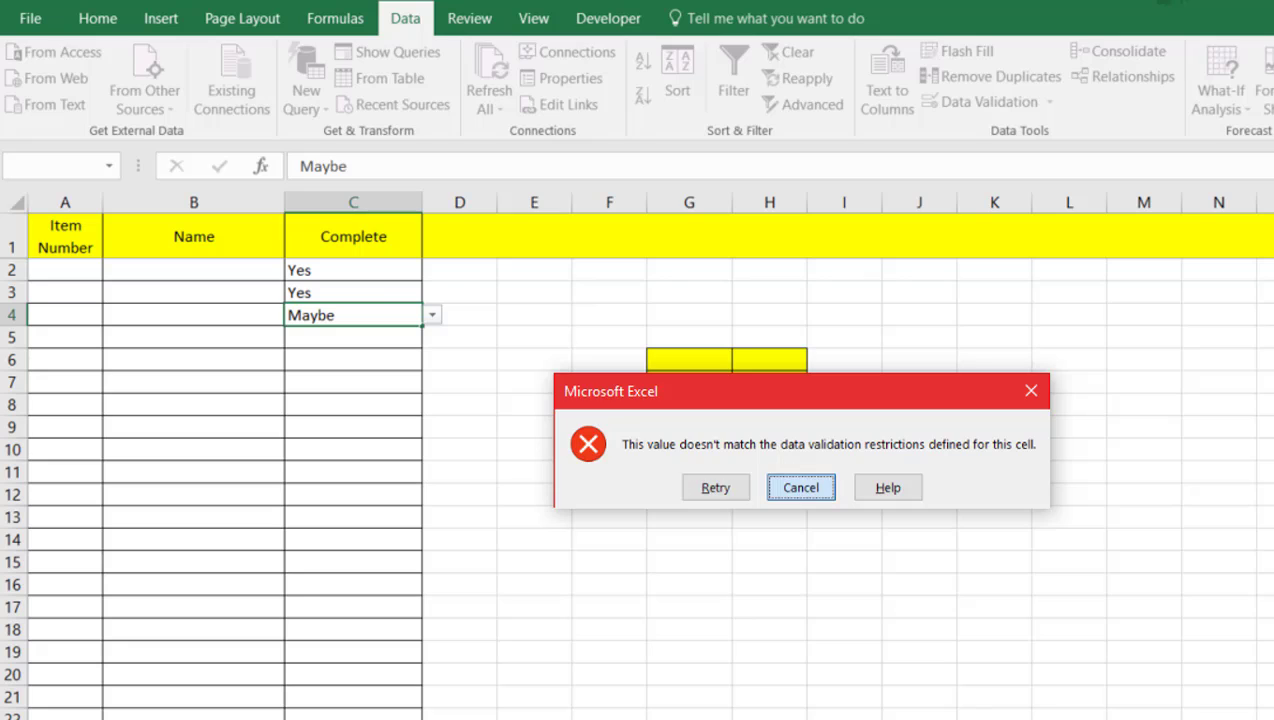
pyautogui.click(689, 584)
# Choose "Yes" from the in-cell list of C4
pyautogui.click(407, 310)
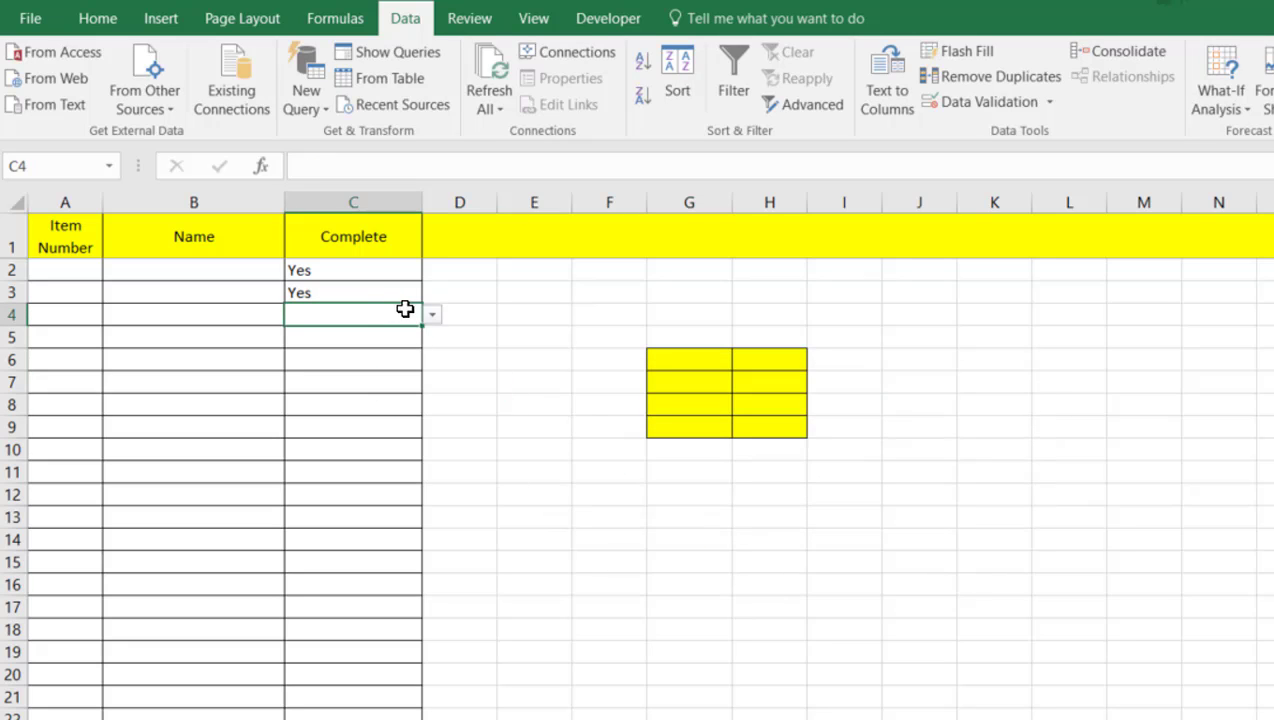
pyautogui.click(432, 314)
pyautogui.click(407, 337)
pyautogui.click(486, 468)
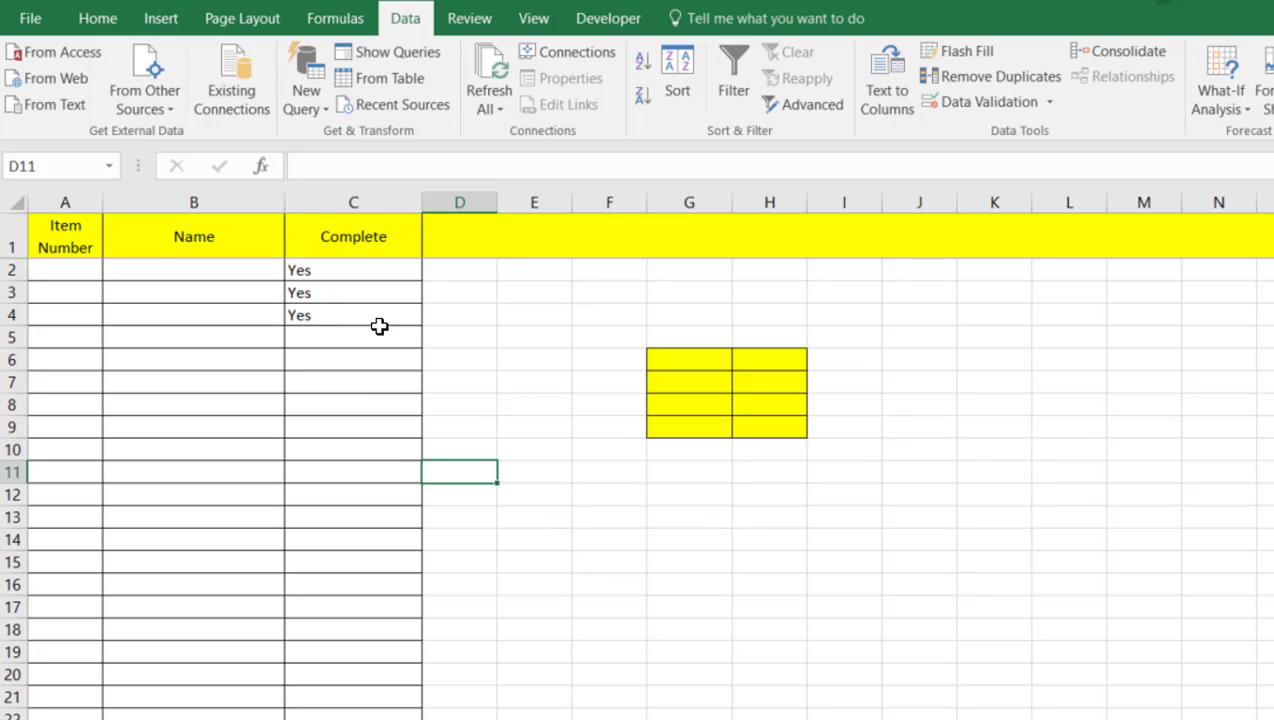
# Clear the test "Yes" entries from C2, C3 and C4
pyautogui.click(348, 274)
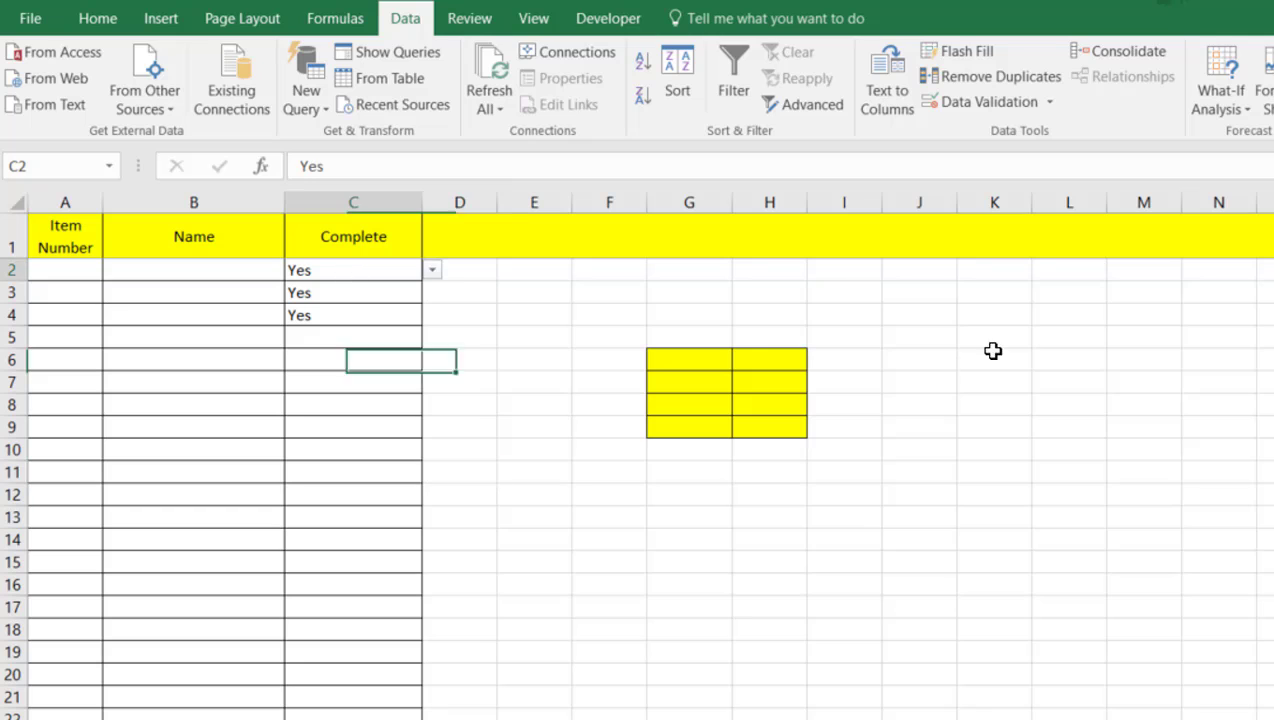
pyautogui.press('BackSpace')
pyautogui.click(332, 293)
pyautogui.press('BackSpace')
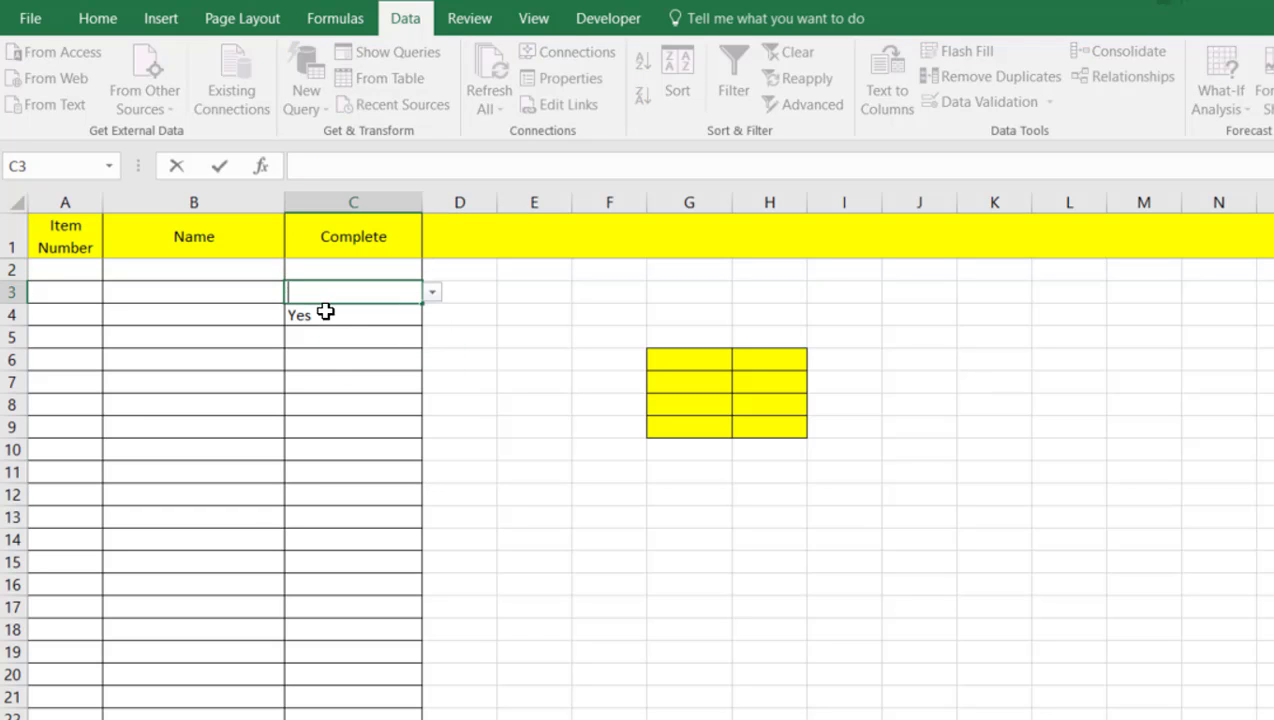
pyautogui.click(325, 312)
pyautogui.press('BackSpace')
# Enter item numbers 1, 2 and 3 in A2:A4 and extend the series down to 10 in A11
pyautogui.click(83, 271)
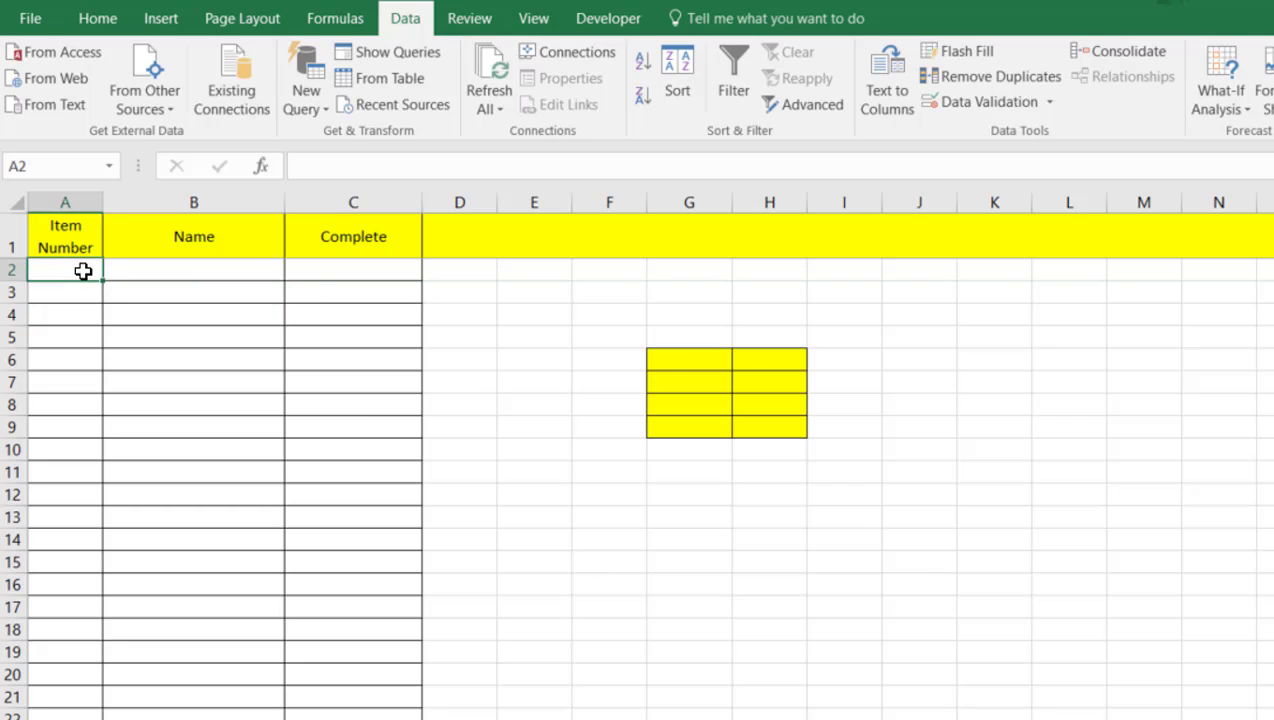
pyautogui.write('1')
pyautogui.press('Return')
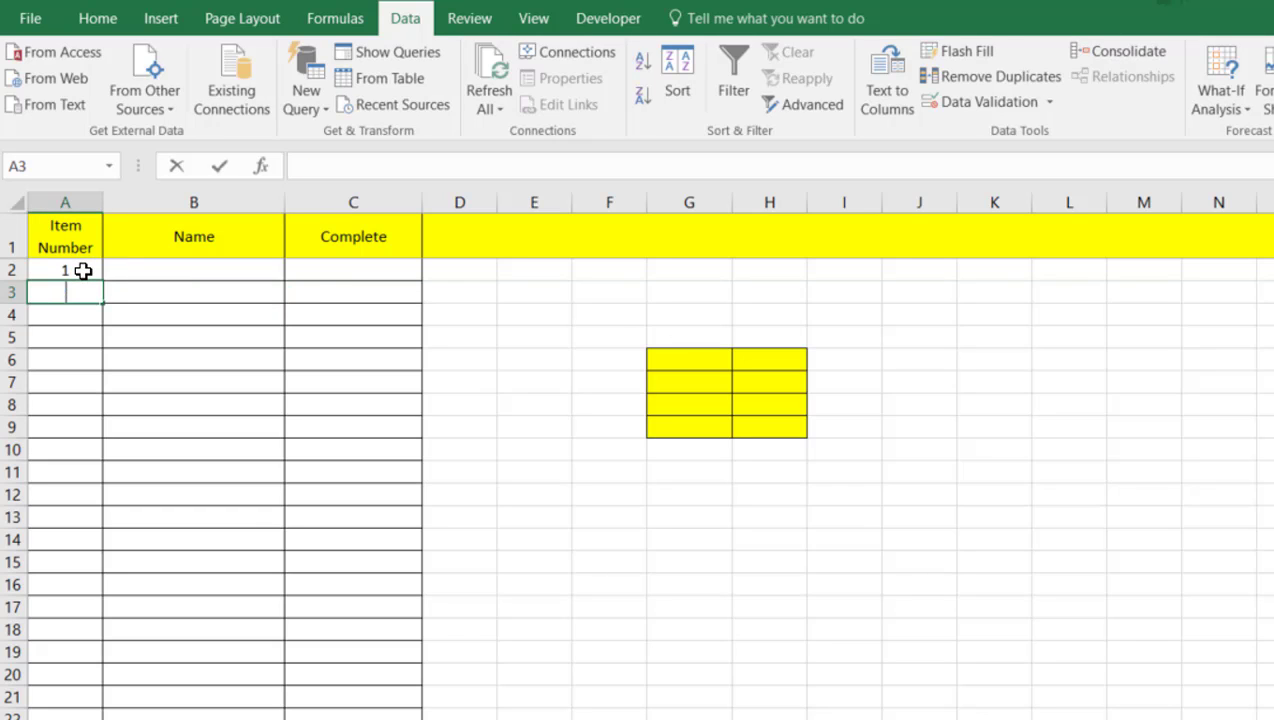
pyautogui.write('2')
pyautogui.press('Return')
pyautogui.write('3')
pyautogui.press('Return')
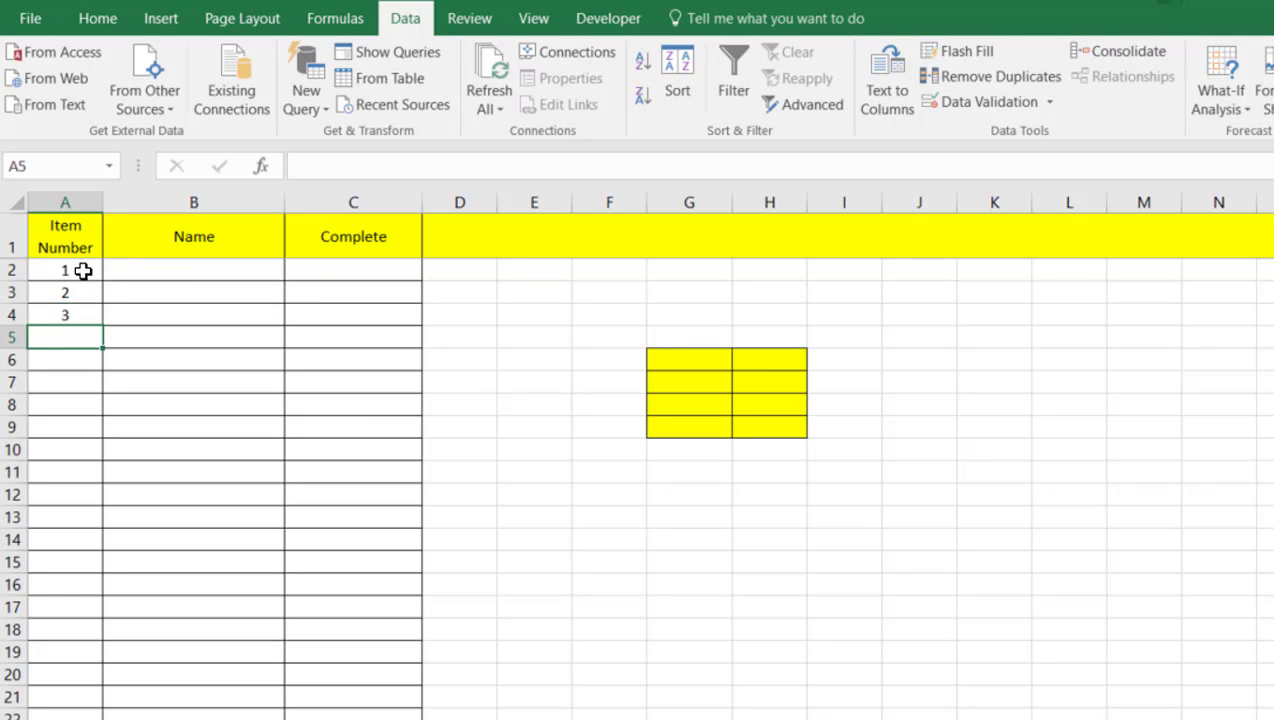
pyautogui.moveTo(80, 270); pyautogui.dragTo(84, 475)
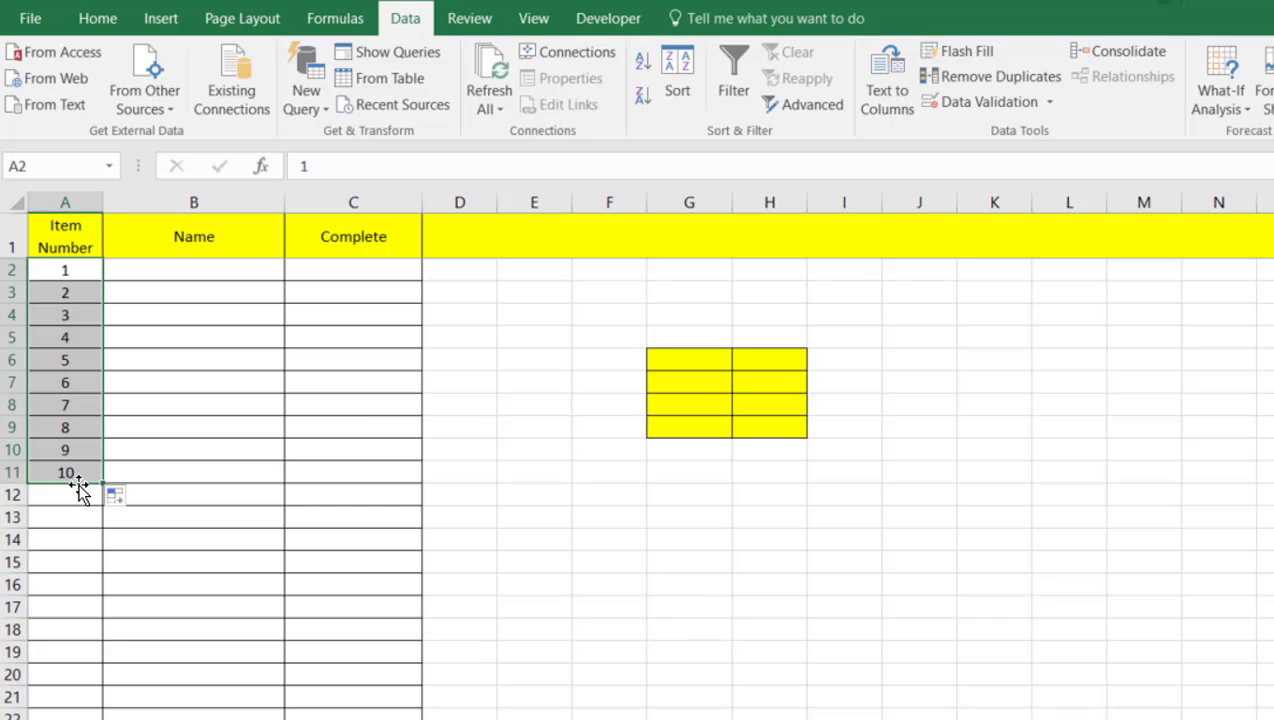
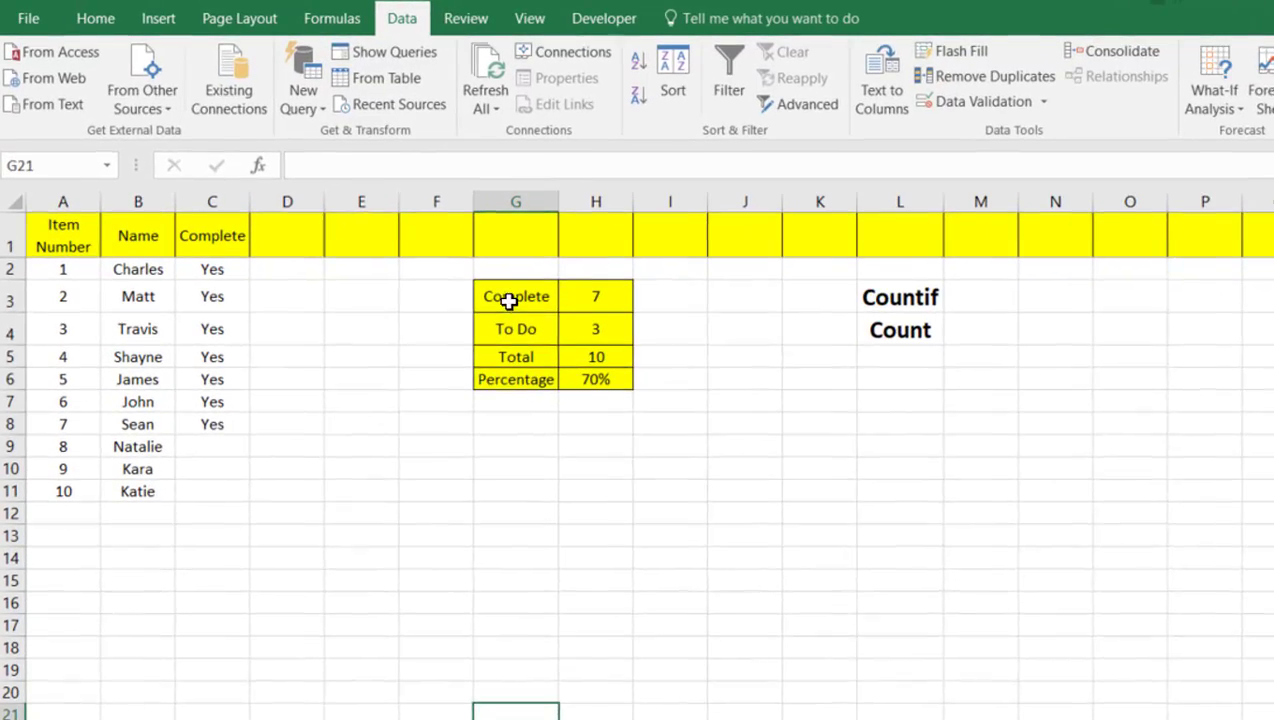
# Copy the summary table G3:H6 from the Data sheet and paste it into the yellow block G6:H9 on Sheet4
pyautogui.moveTo(440, 259); pyautogui.dragTo(520, 332)
pyautogui.hotkey('ctrl', 'c')
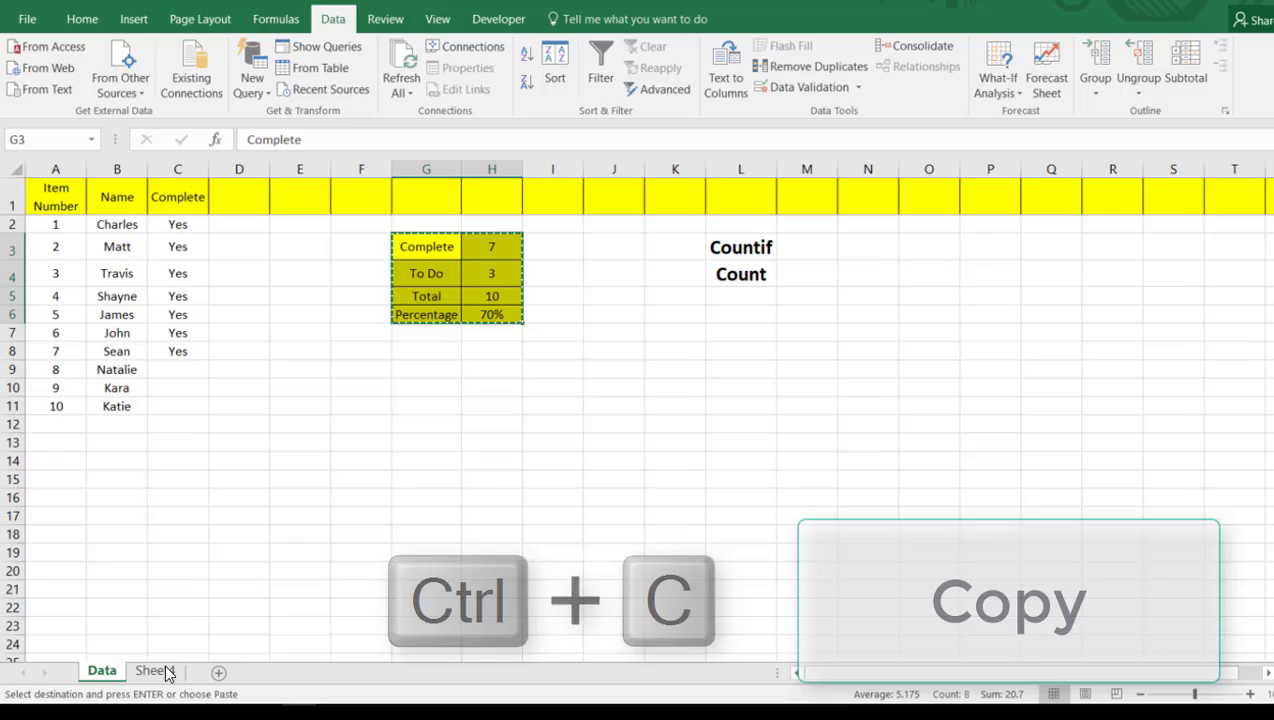
pyautogui.click(155, 658)
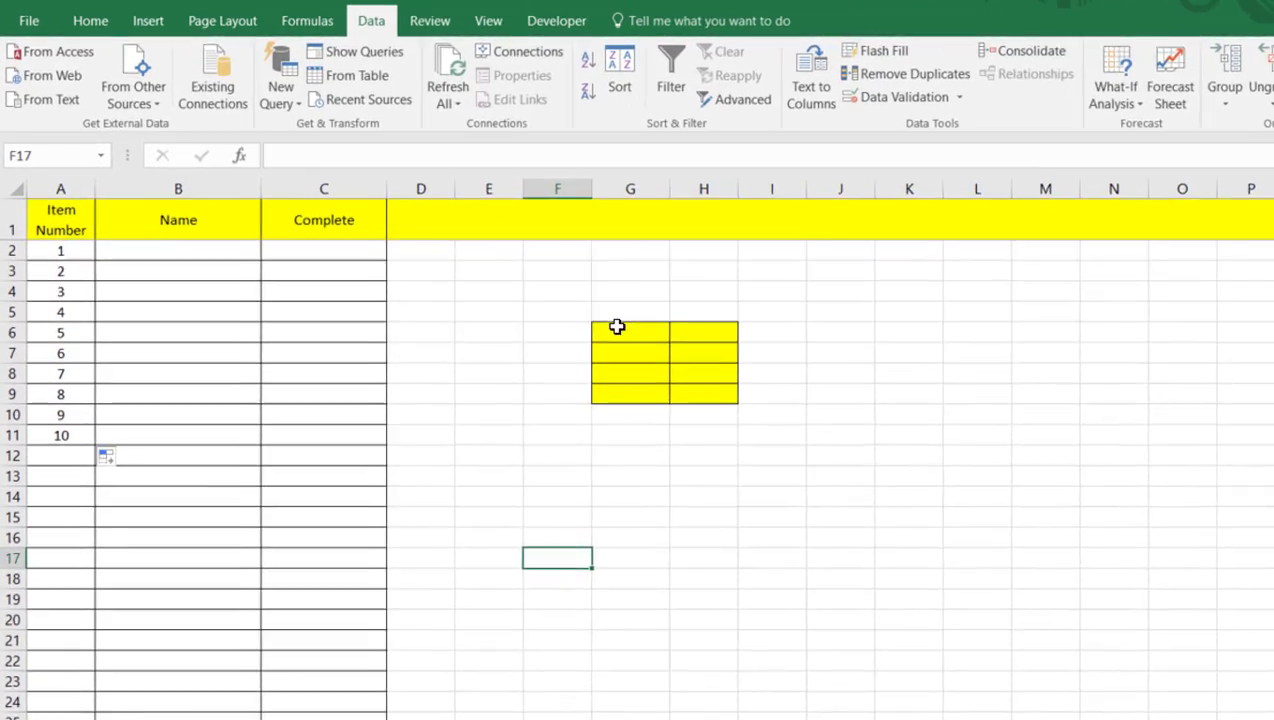
pyautogui.moveTo(542, 293); pyautogui.dragTo(569, 341)
pyautogui.moveTo(708, 425); pyautogui.dragTo(748, 427)
pyautogui.hotkey('ctrl', 'v')
pyautogui.click(673, 705)
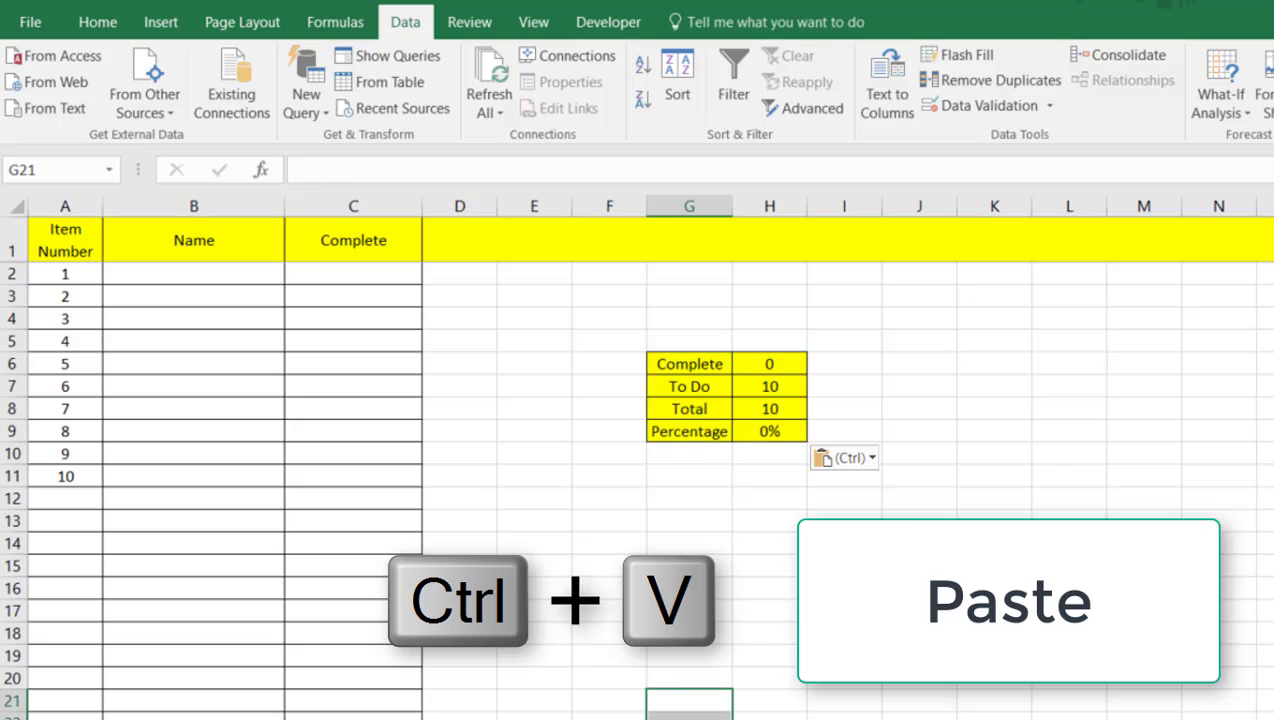
# Clear the pasted values from H6:H9, keeping the Complete, To Do, Total and Percentage labels
pyautogui.click(770, 364)
pyautogui.moveTo(776, 385); pyautogui.dragTo(770, 431)
pyautogui.press('Delete')
pyautogui.click(783, 652)
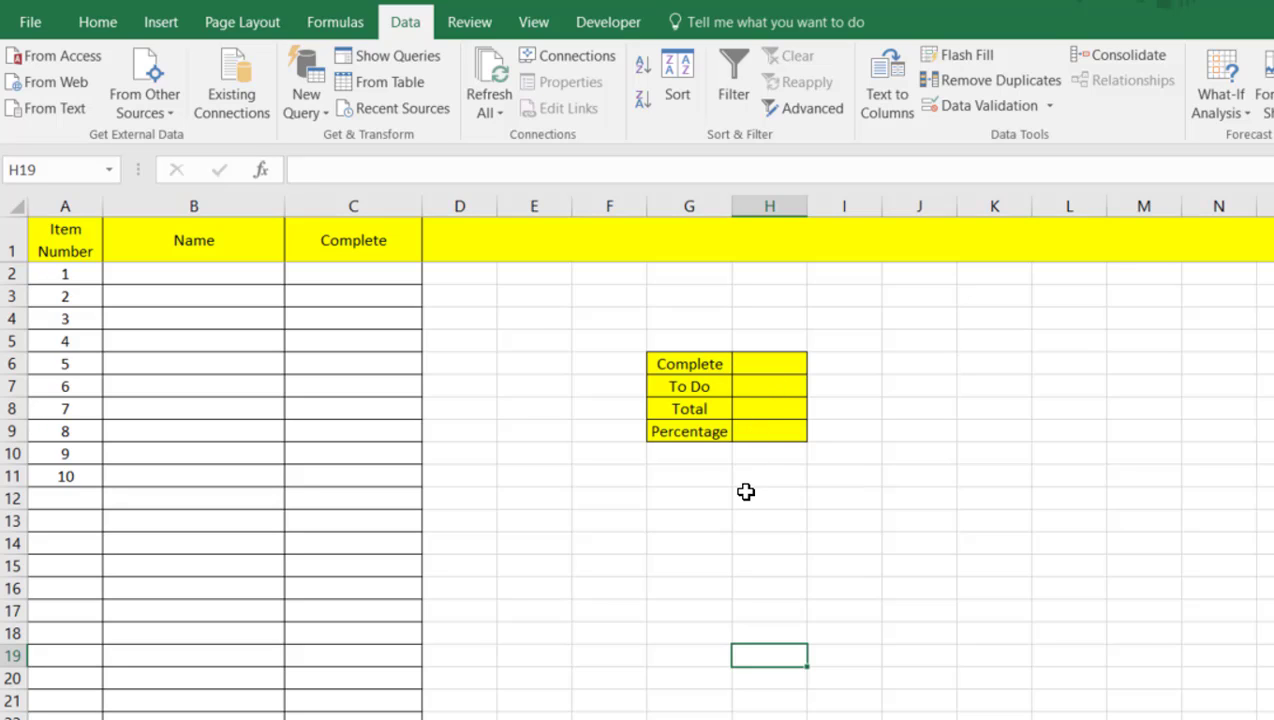
# Enter the formula =COUNT(A:A) in the Total cell H8 to count the item numbers in column A
pyautogui.press('Up')
pyautogui.press('Up')
pyautogui.press('Up')
pyautogui.press('Up')
pyautogui.press('Up')
pyautogui.press('Up')
pyautogui.press('Up')
pyautogui.press('Up')
pyautogui.press('Up')
pyautogui.press('Up')
pyautogui.press('Up')
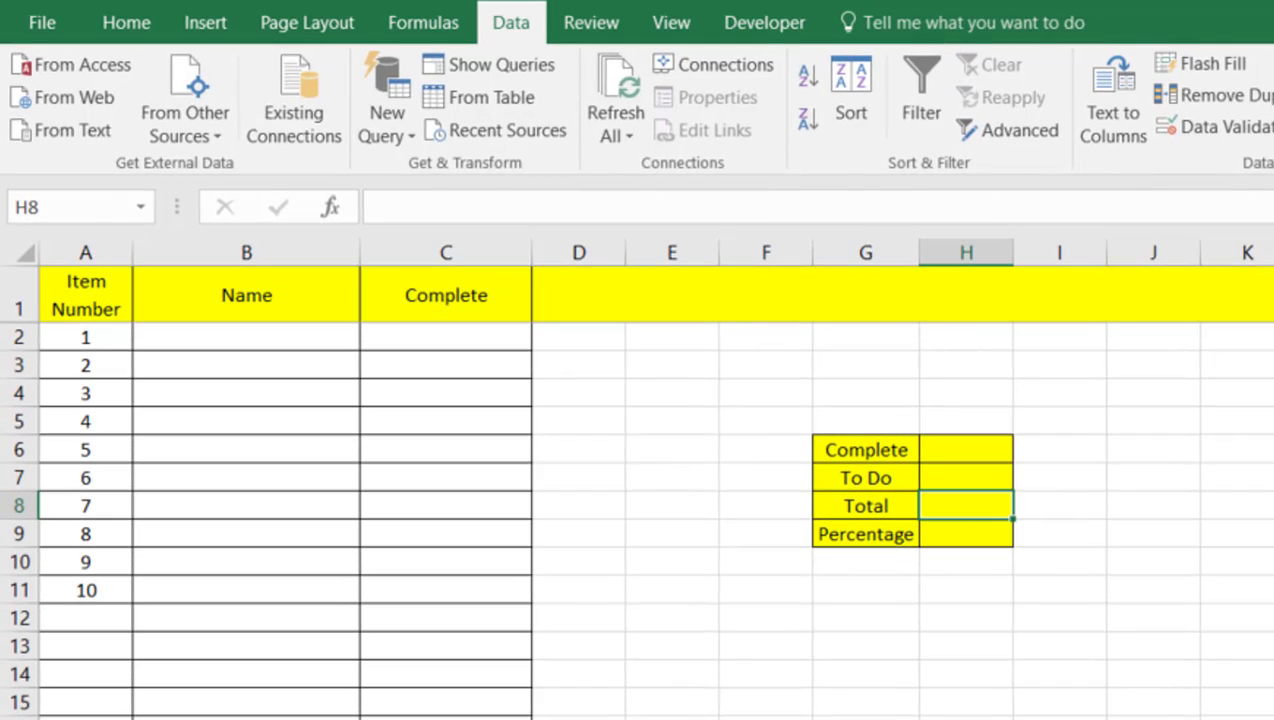
pyautogui.write('=')
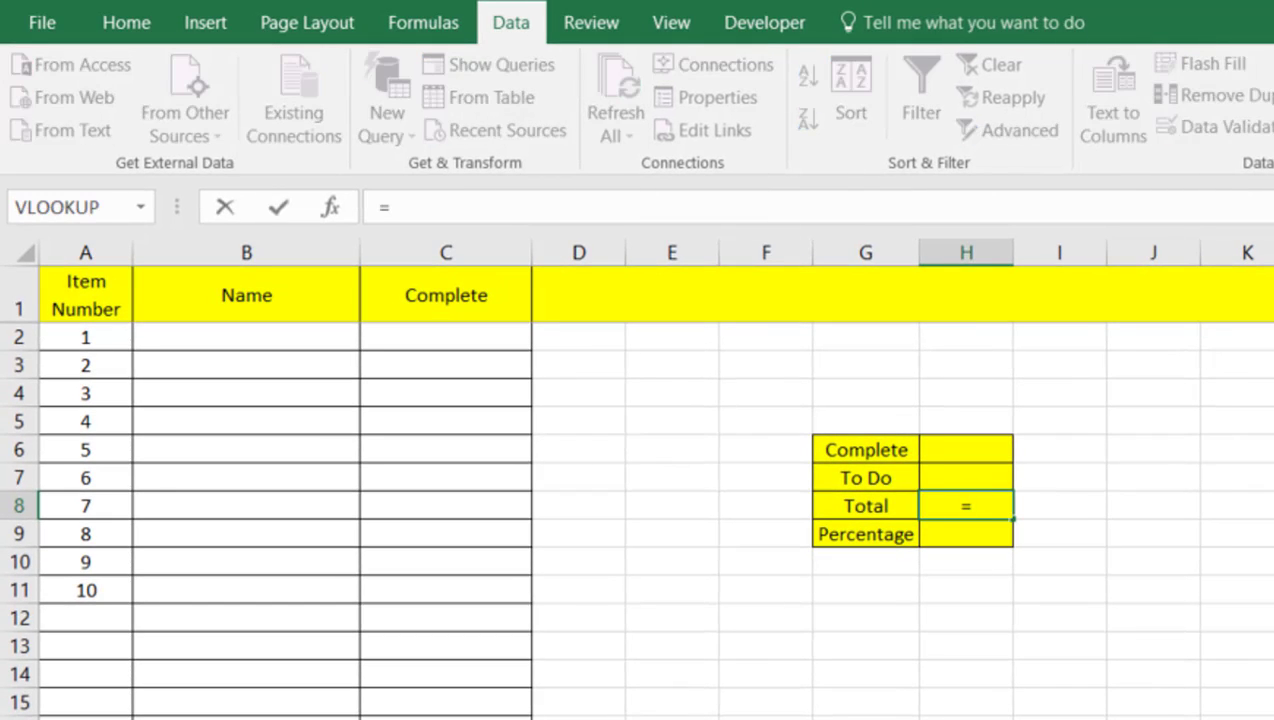
pyautogui.click(94, 252)
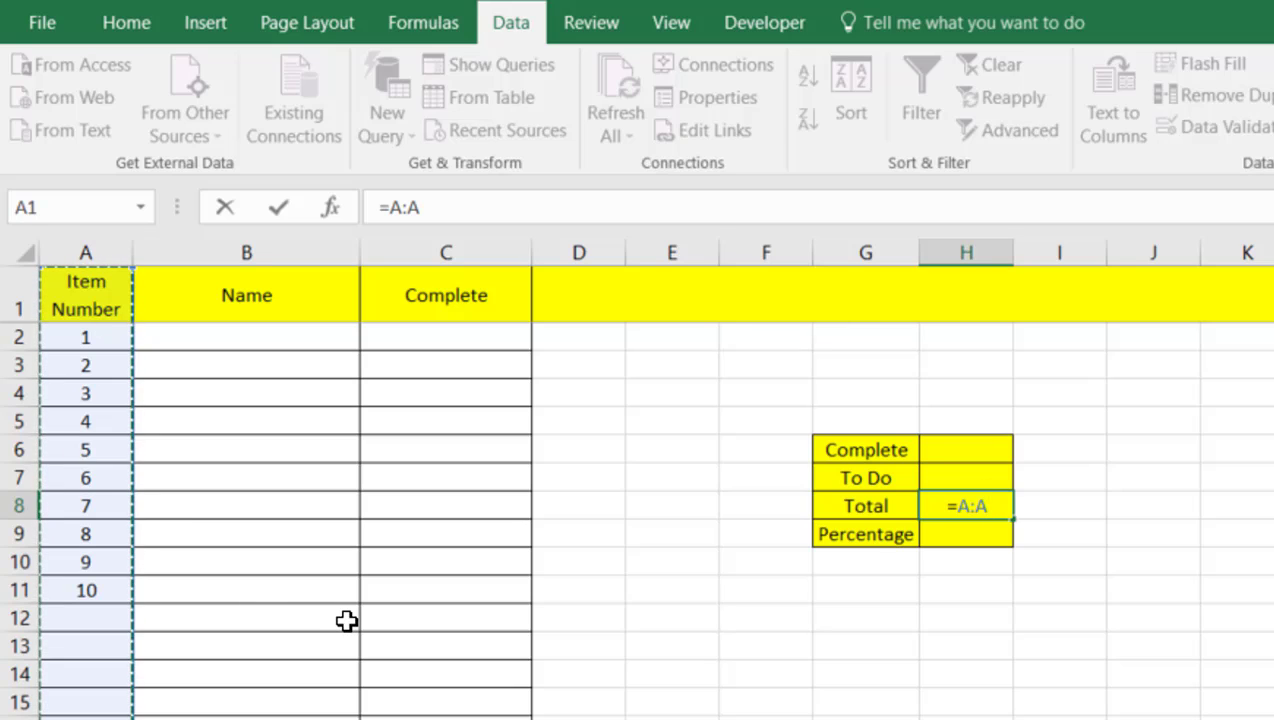
pyautogui.press('BackSpace')
pyautogui.press('BackSpace')
pyautogui.press('BackSpace')
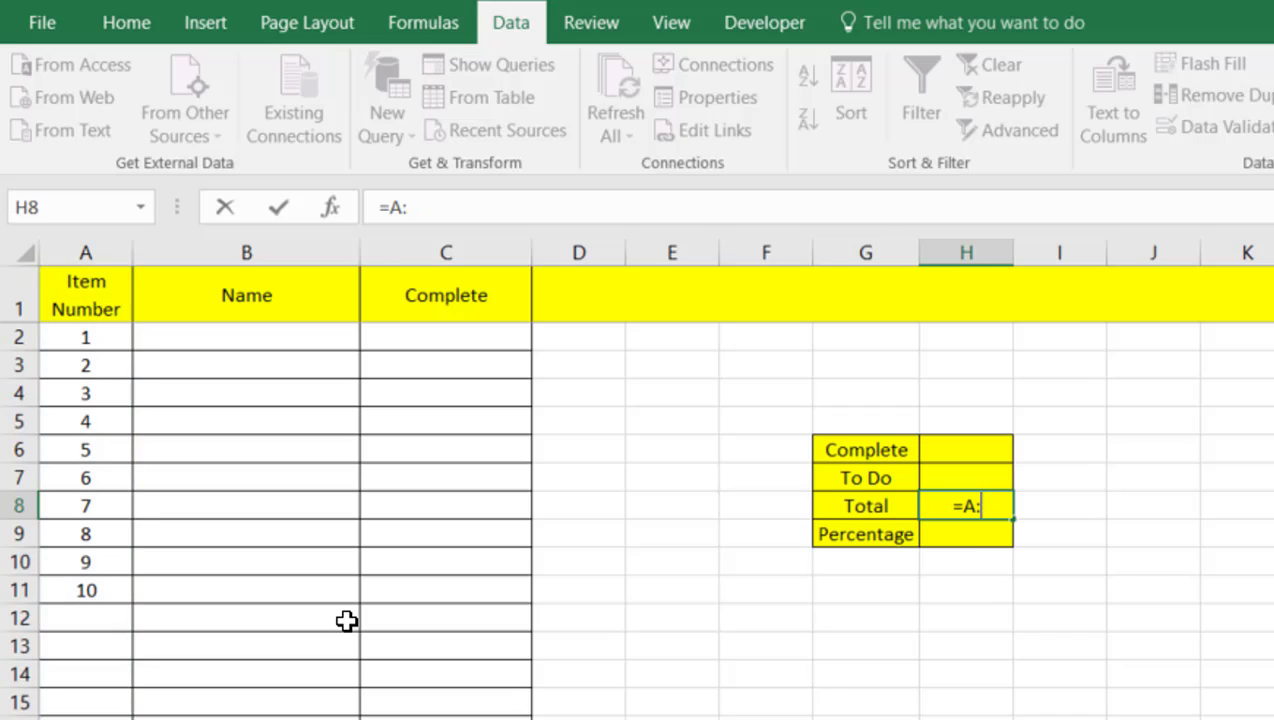
pyautogui.write('COUTN')
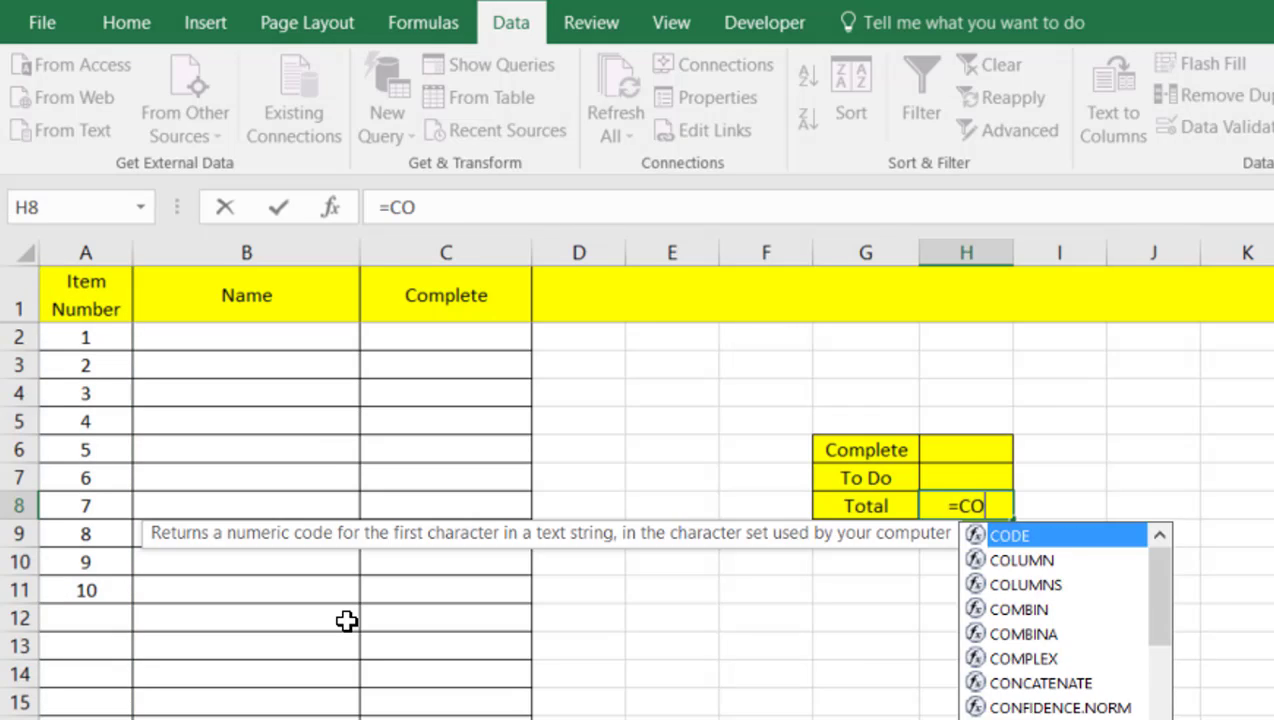
pyautogui.press('BackSpace')
pyautogui.press('BackSpace')
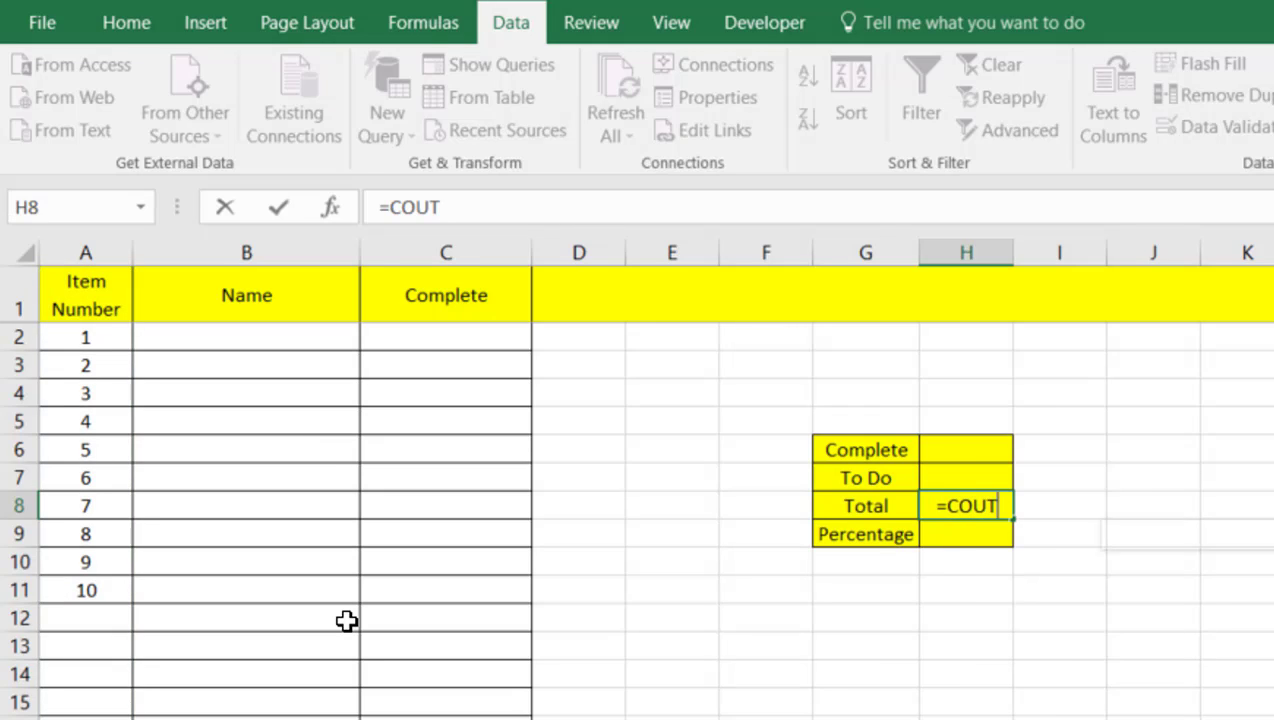
pyautogui.write('NT')
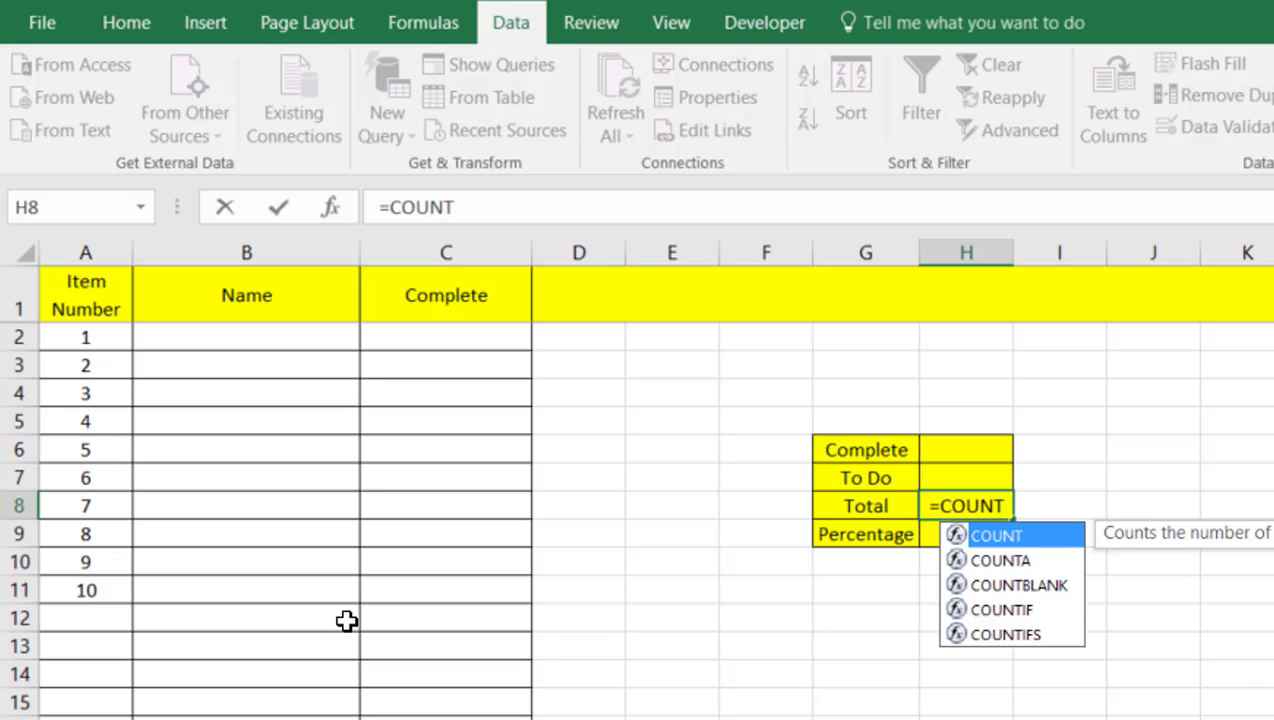
pyautogui.write('(')
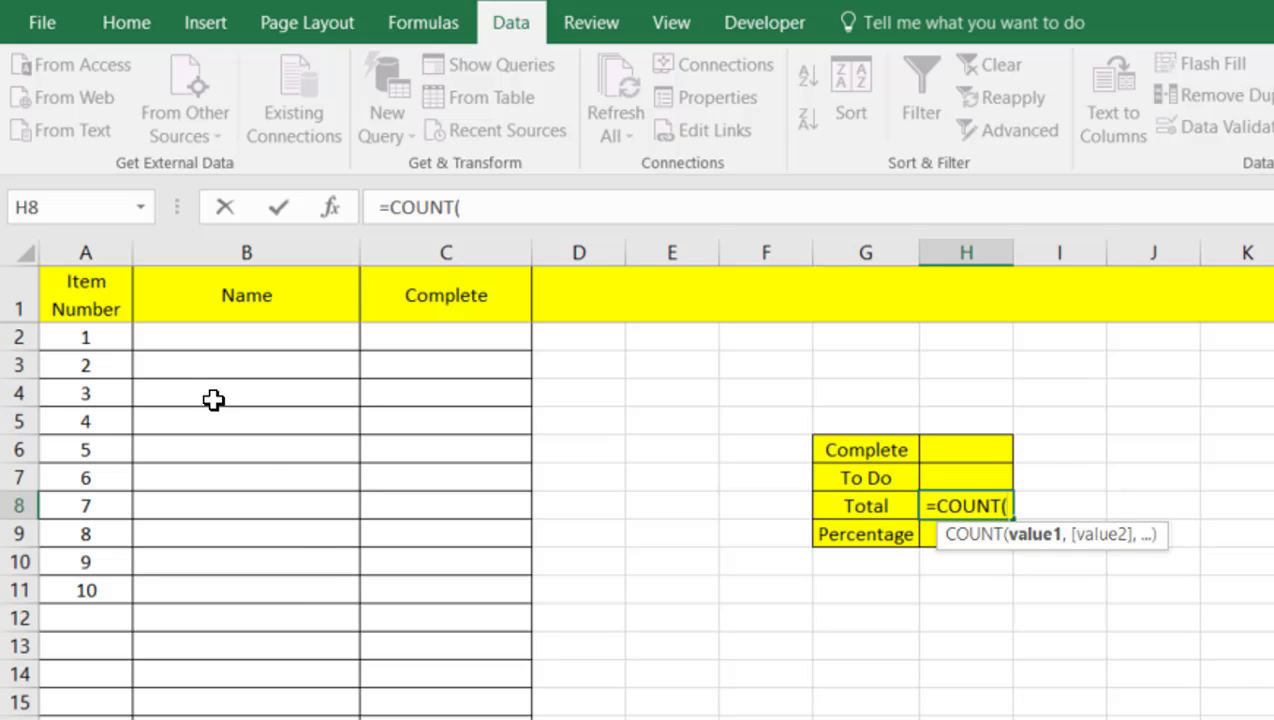
pyautogui.click(110, 252)
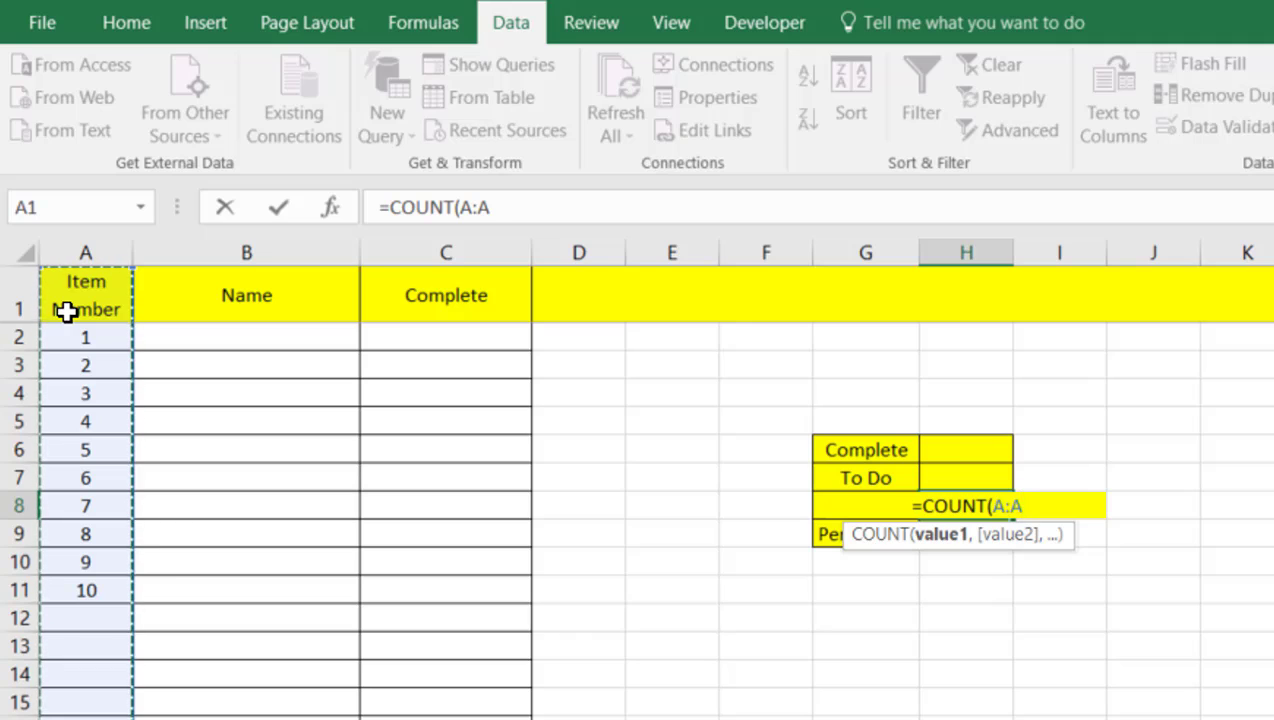
pyautogui.write(')')
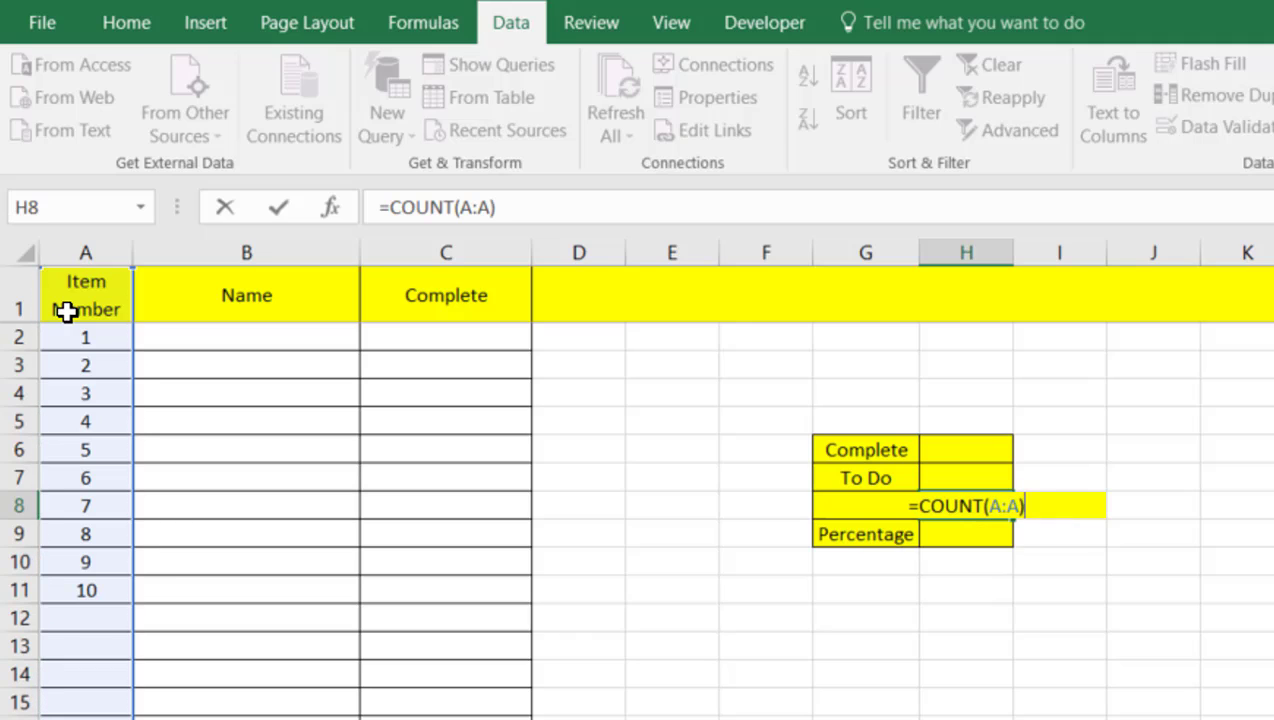
pyautogui.press('Return')
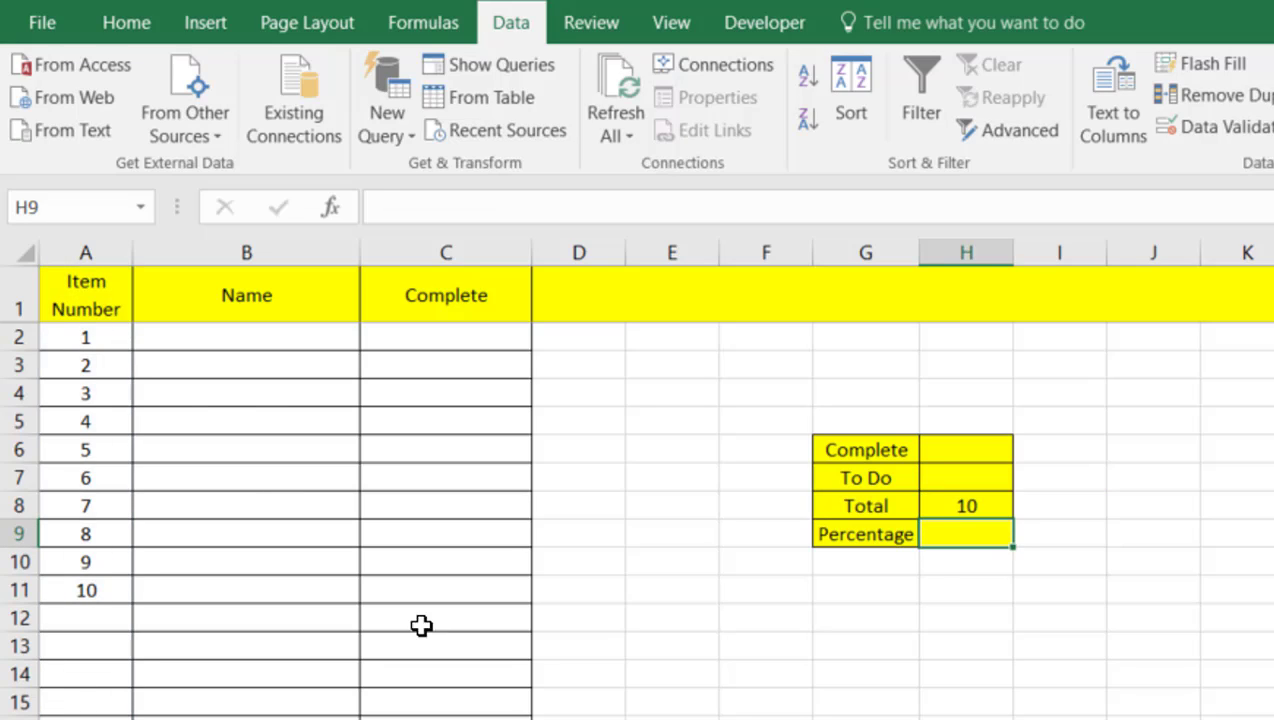
pyautogui.click(766, 716)
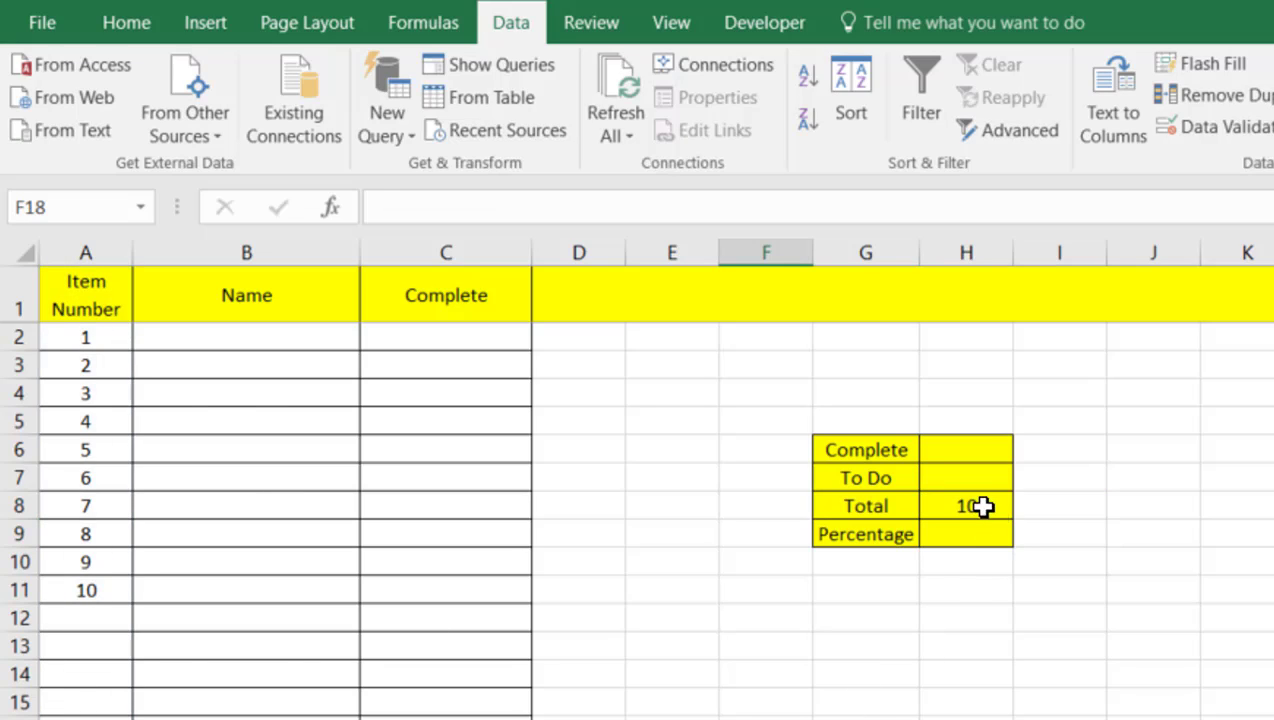
# Add test item numbers 11, 12 and 13 in A12:A14 and check the Total row in G8:H8
pyautogui.click(115, 621)
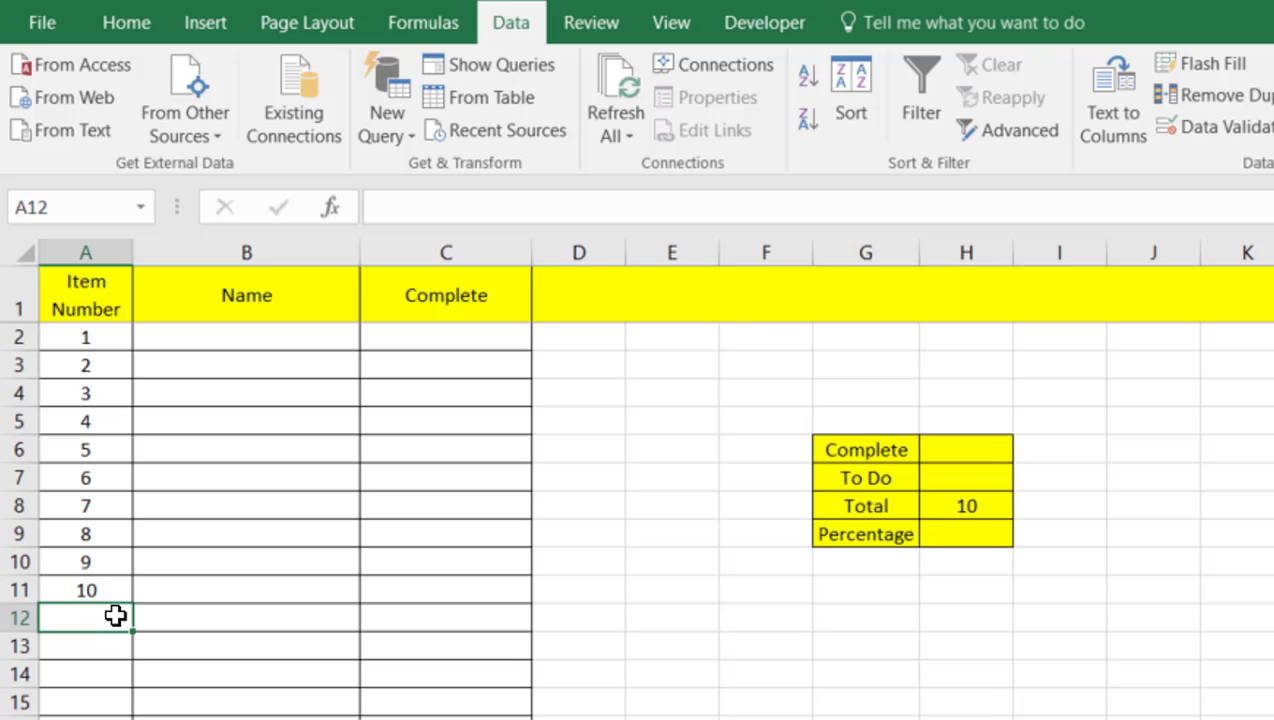
pyautogui.write('11')
pyautogui.press('Return')
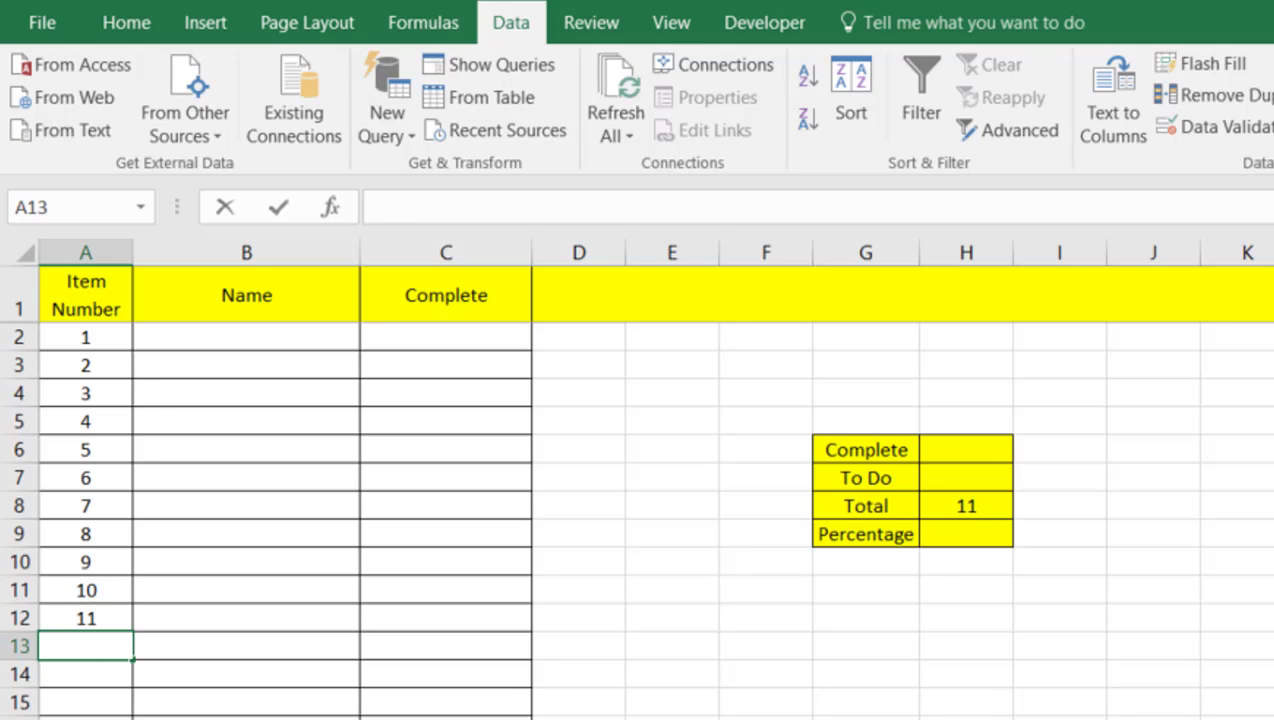
pyautogui.write('12')
pyautogui.press('Return')
pyautogui.write('13')
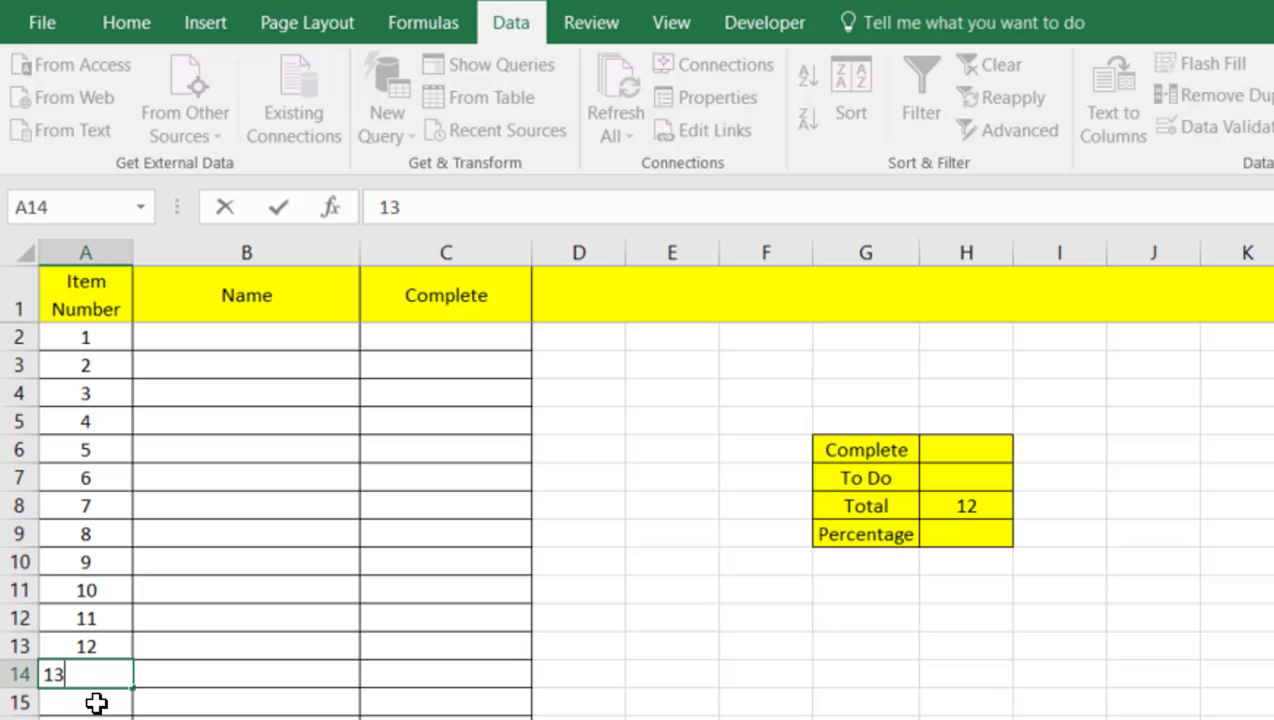
pyautogui.press('Return')
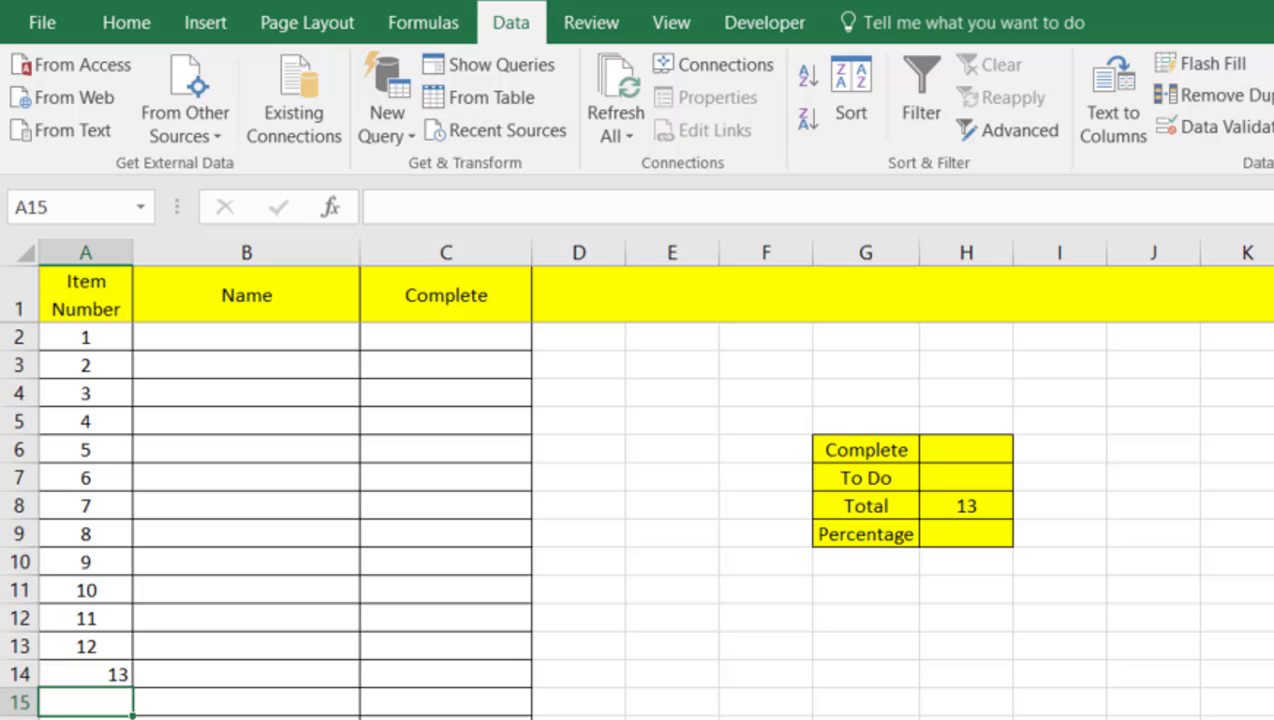
pyautogui.click(975, 507)
pyautogui.moveTo(975, 507); pyautogui.dragTo(819, 507)
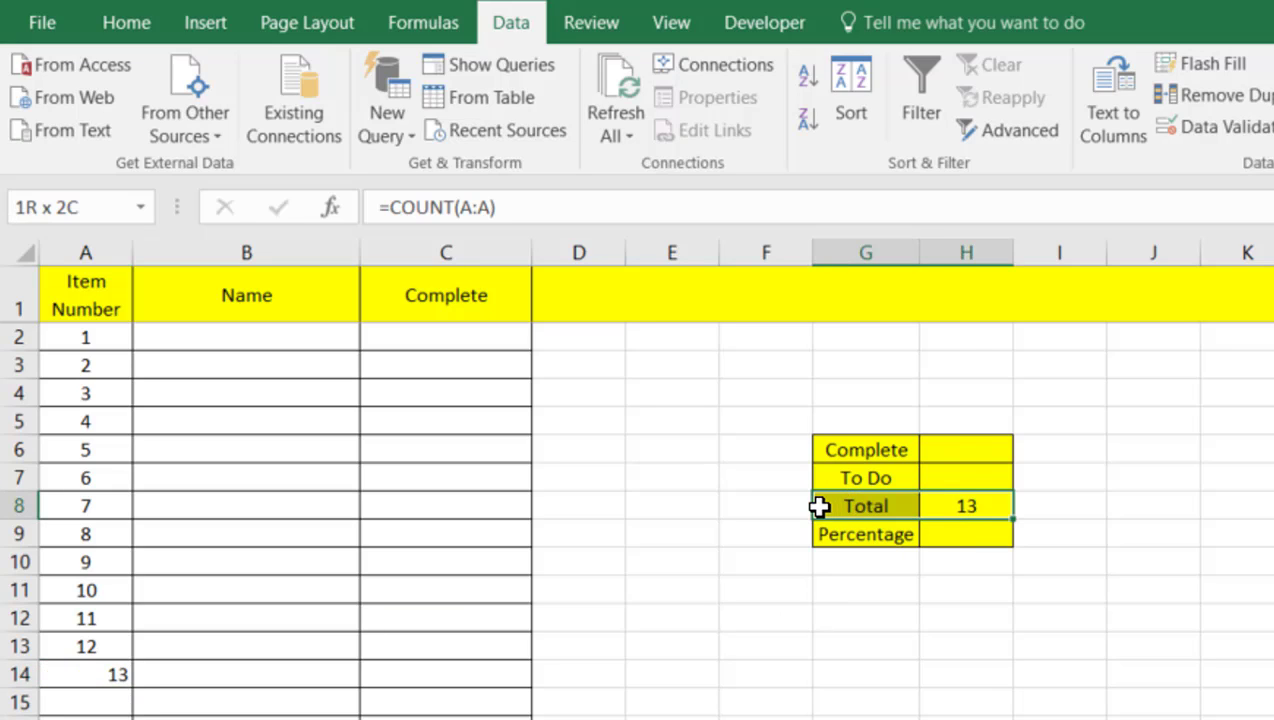
pyautogui.click(695, 512)
pyautogui.click(246, 719)
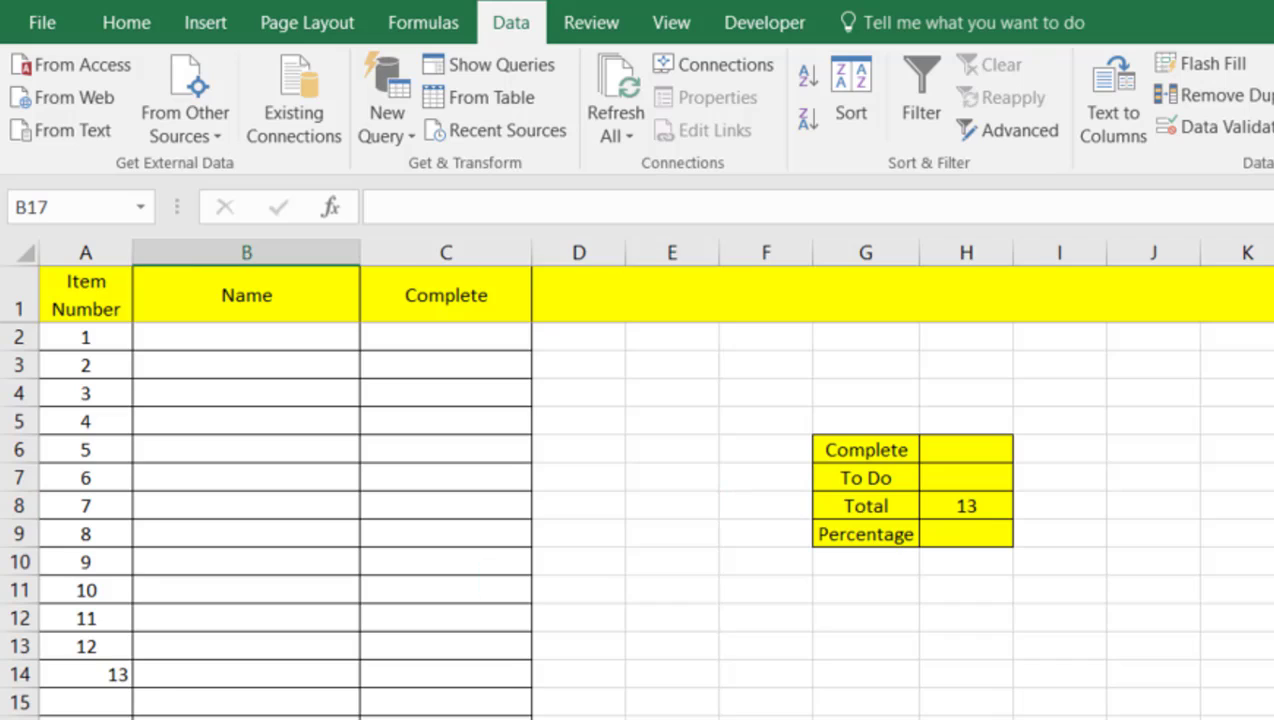
# Clear the test item numbers 13, 12 and 11 from A14, A13 and A12
pyautogui.click(113, 673)
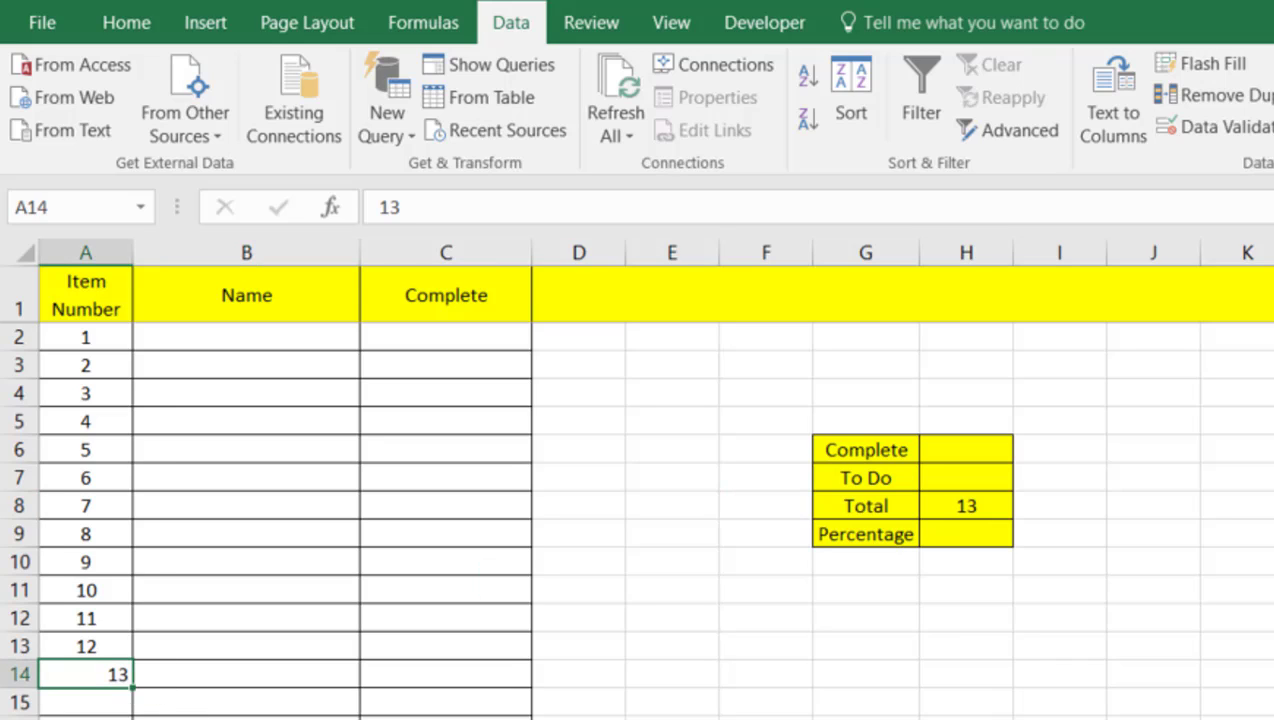
pyautogui.press('Delete')
pyautogui.click(105, 645)
pyautogui.press('Delete')
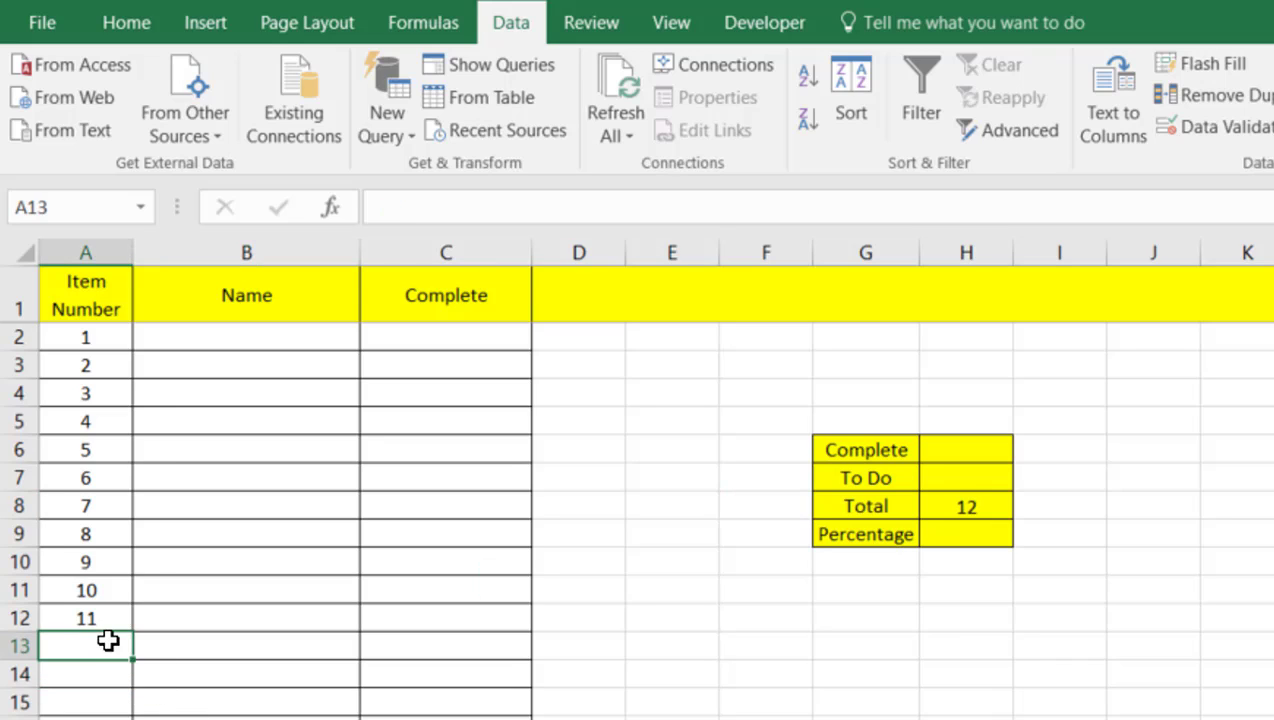
pyautogui.click(105, 617)
pyautogui.press('Delete')
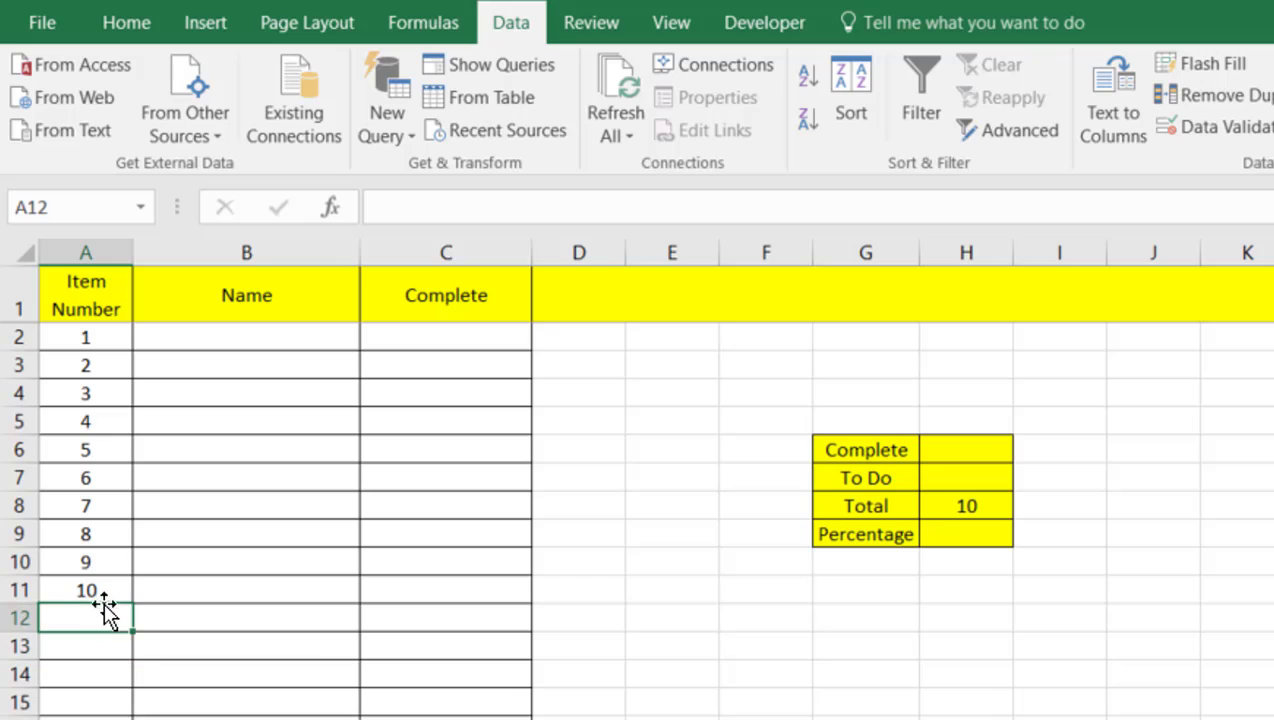
# Center the contents of the whole column A horizontally and vertically
pyautogui.click(91, 253)
pyautogui.click(126, 22)
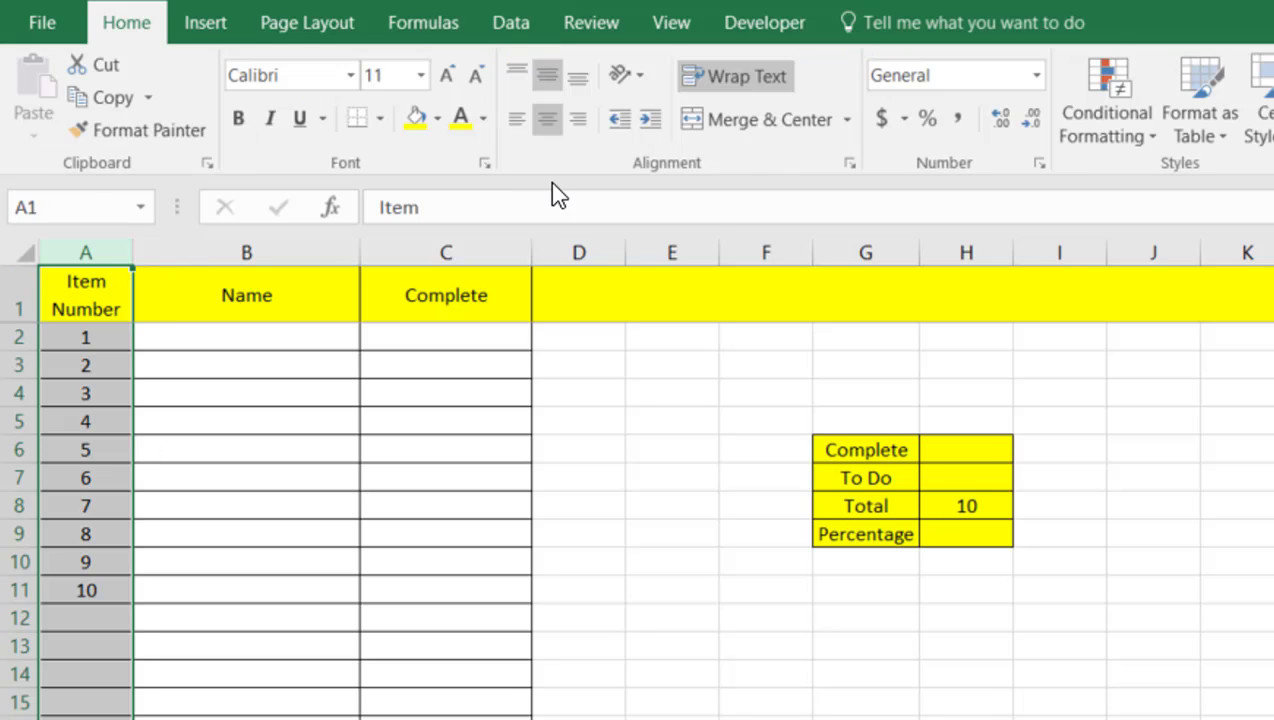
pyautogui.click(548, 119)
pyautogui.click(546, 119)
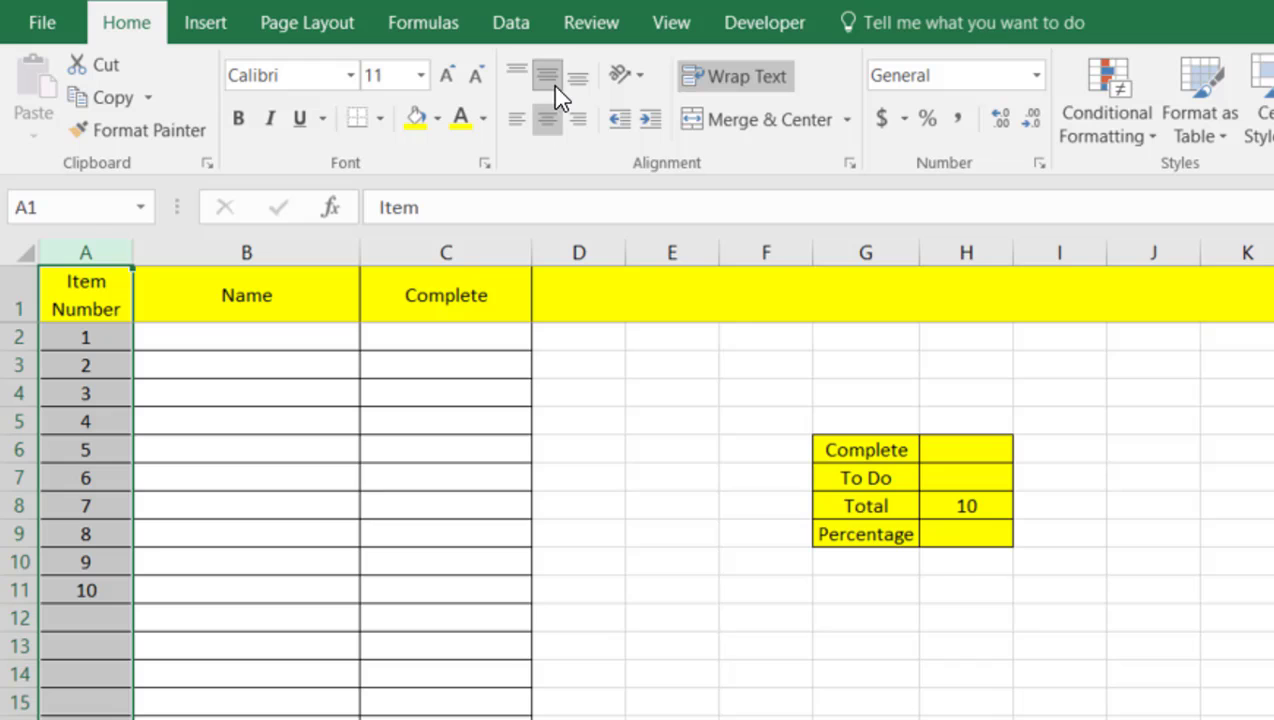
pyautogui.click(545, 532)
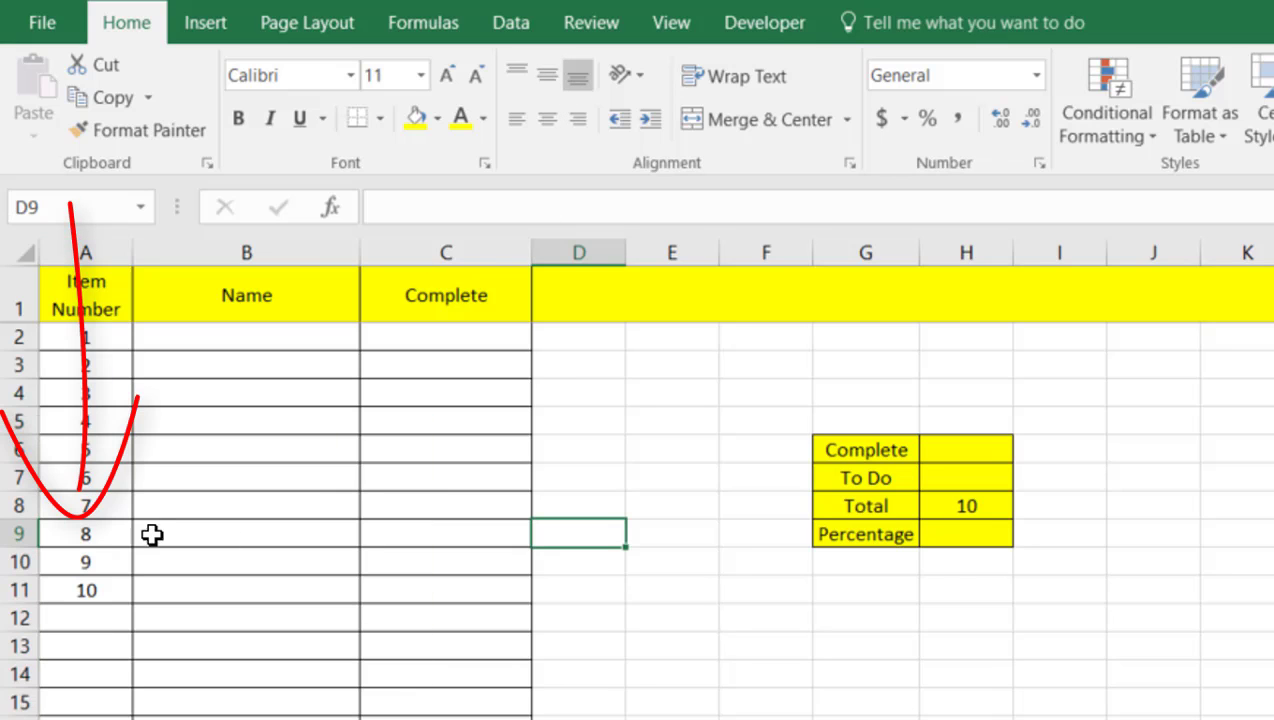
# Test the alignment of column A by entering 11 in A12, and clear that cell again
pyautogui.click(102, 617)
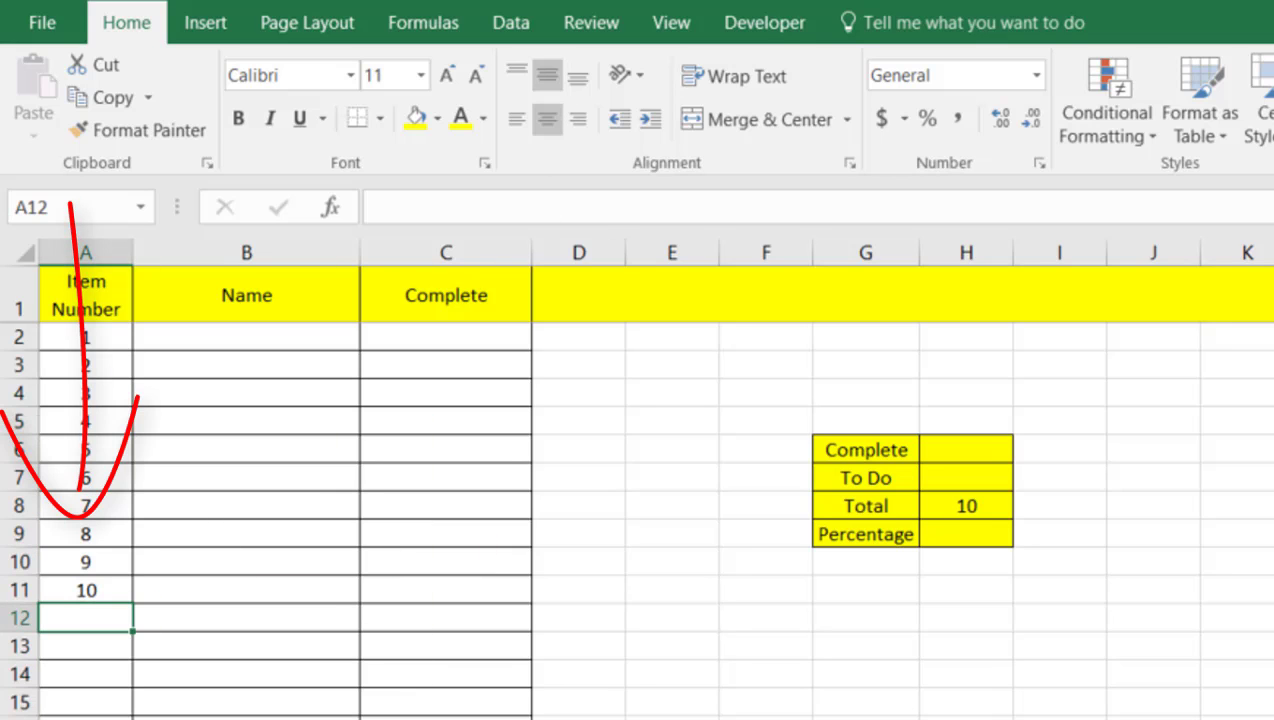
pyautogui.write('11')
pyautogui.click(92, 673)
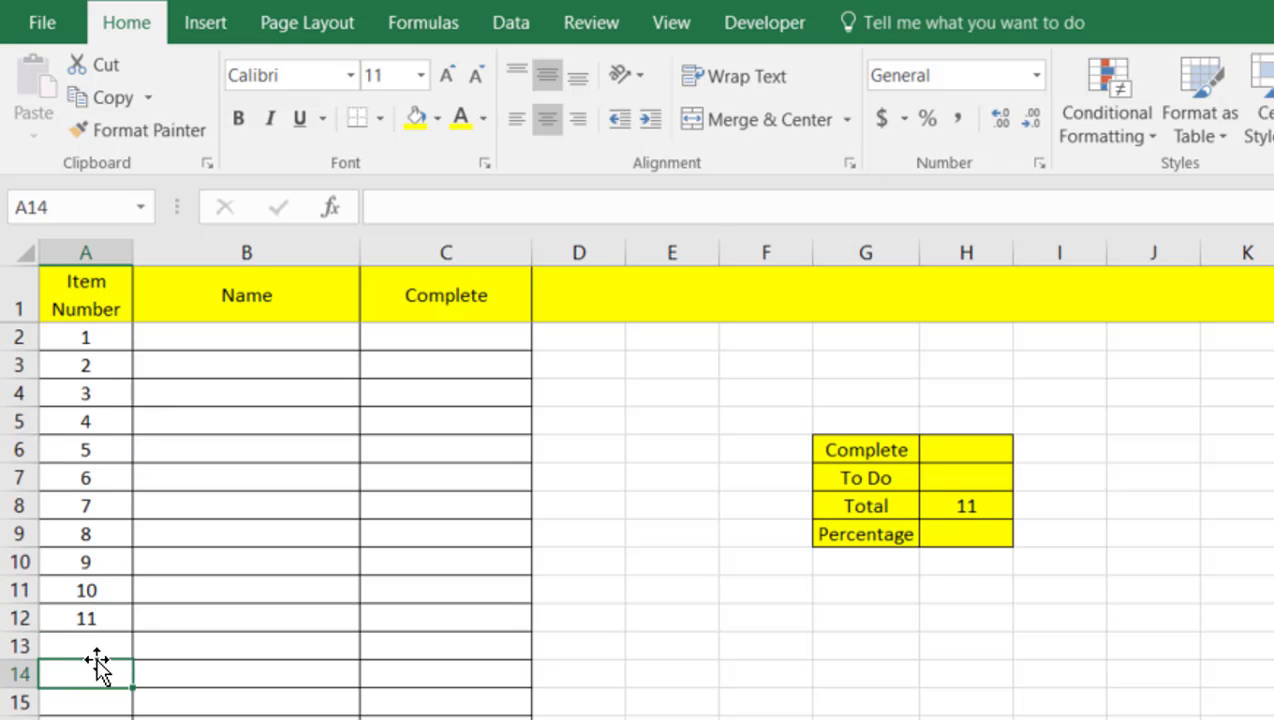
pyautogui.click(86, 618)
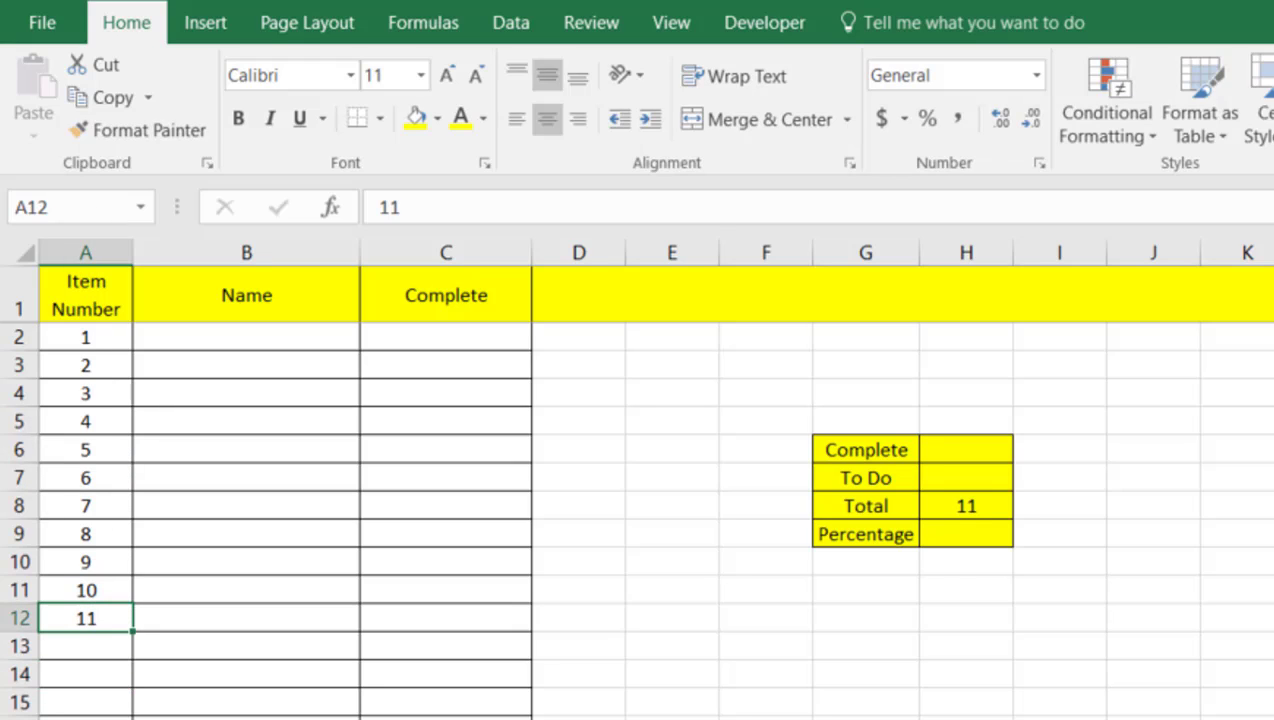
pyautogui.press('Delete')
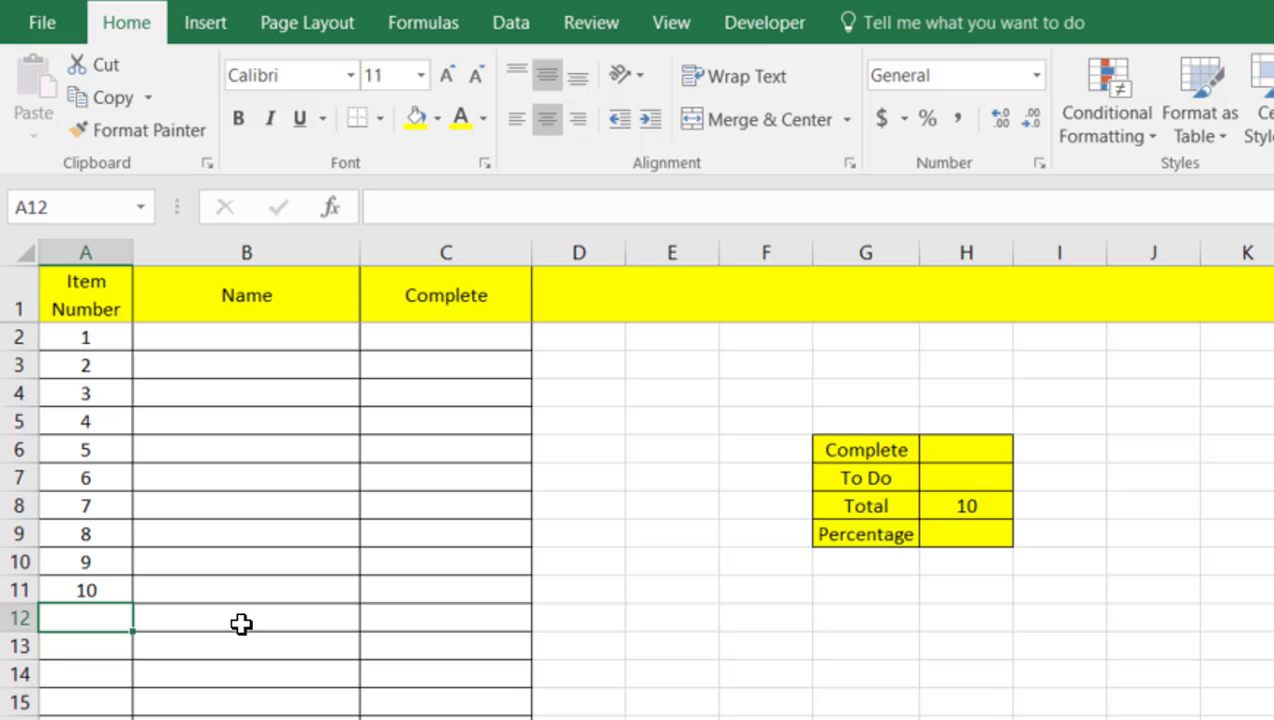
pyautogui.click(242, 620)
# Copy the names in B2:B11 of the Data sheet and paste them into B2:B11 on Sheet4
pyautogui.click(284, 340)
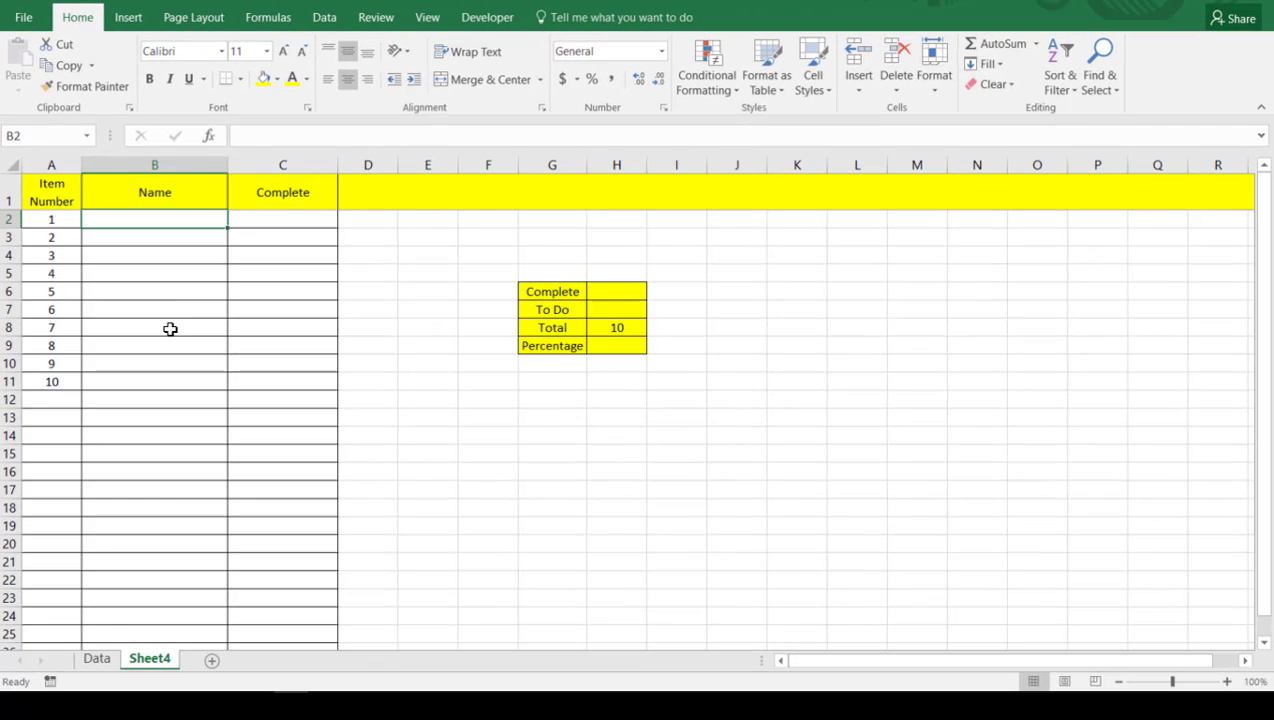
pyautogui.click(97, 658)
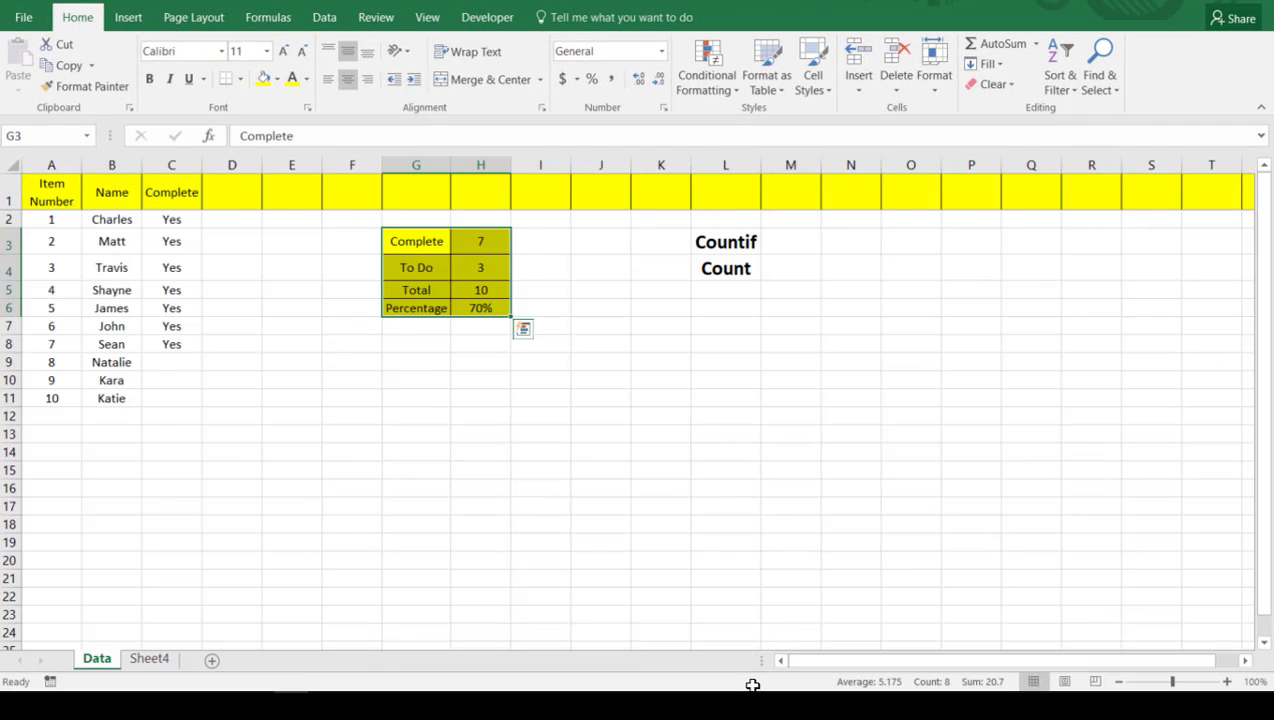
pyautogui.click(231, 542)
pyautogui.moveTo(115, 220); pyautogui.dragTo(122, 399)
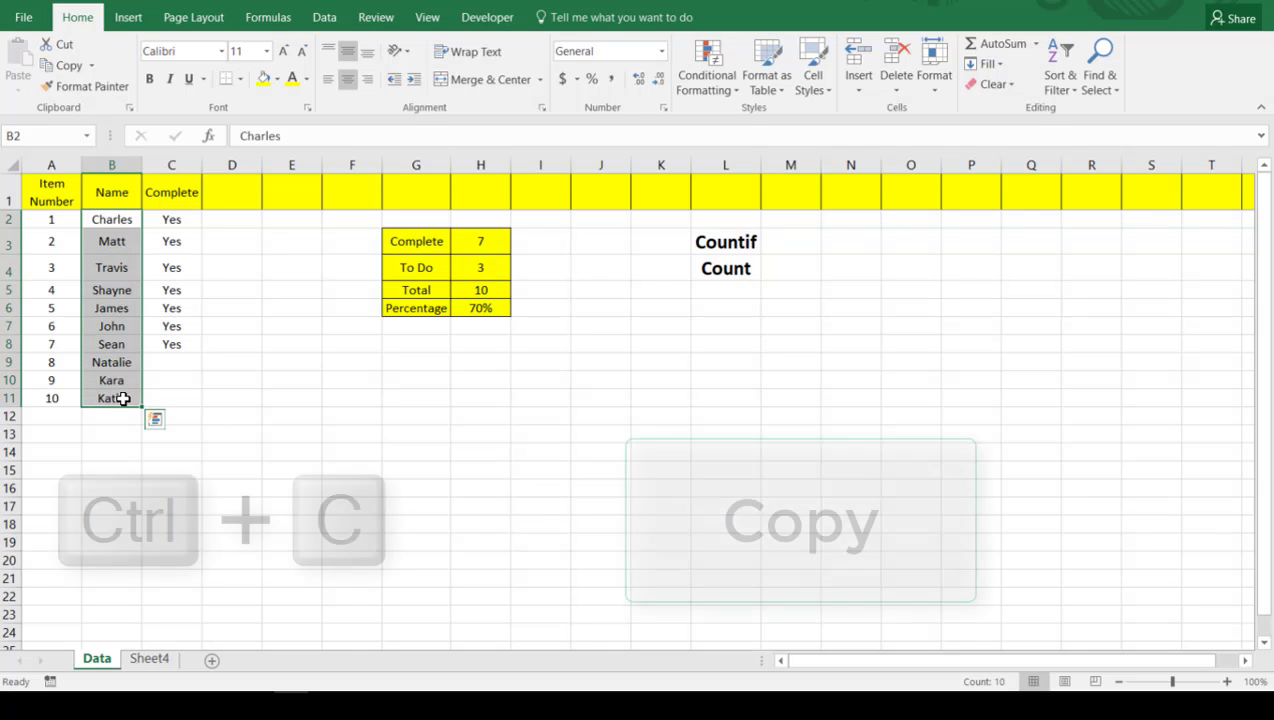
pyautogui.hotkey('ctrl', 'c')
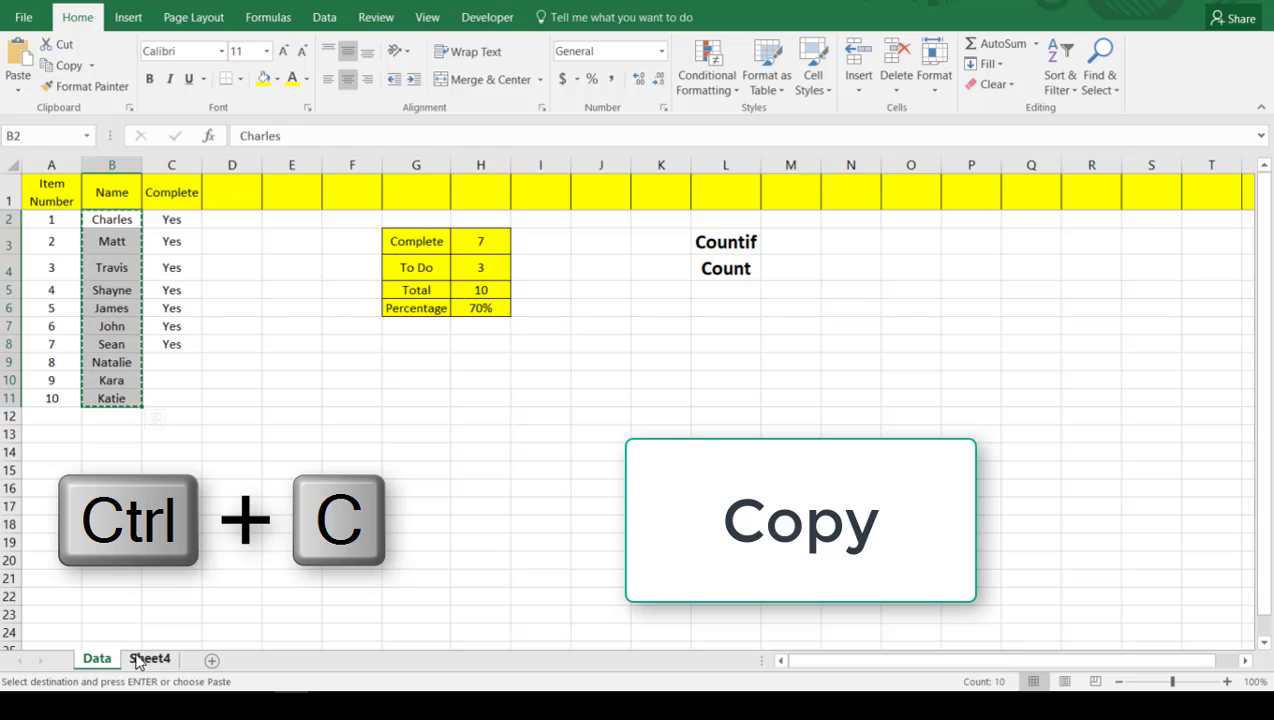
pyautogui.click(149, 658)
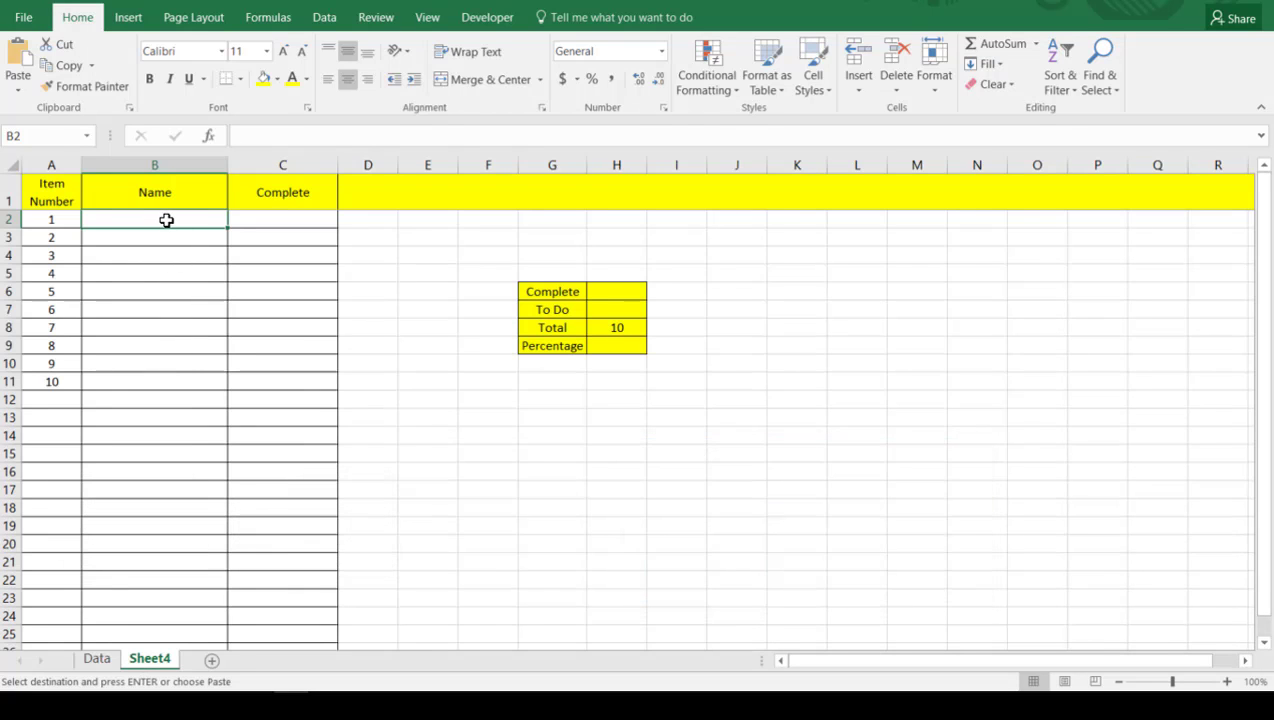
pyautogui.moveTo(162, 220); pyautogui.dragTo(162, 382)
pyautogui.hotkey('ctrl', 'v')
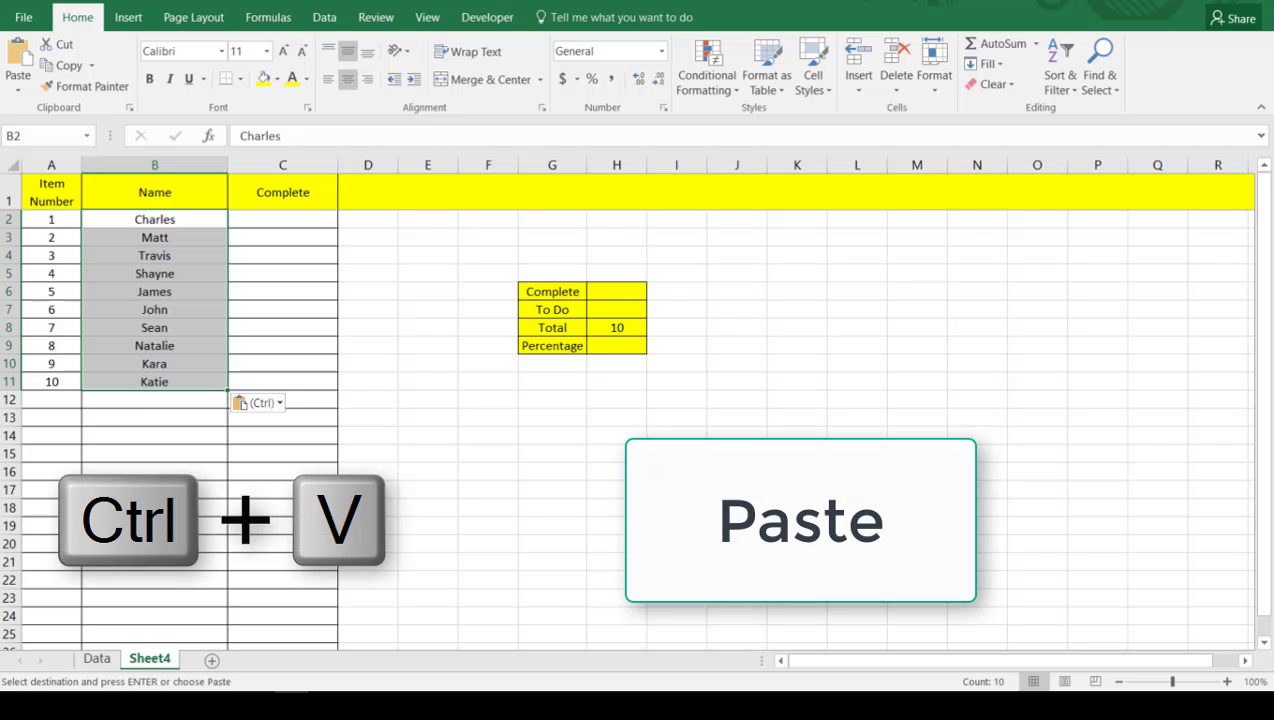
pyautogui.click(158, 470)
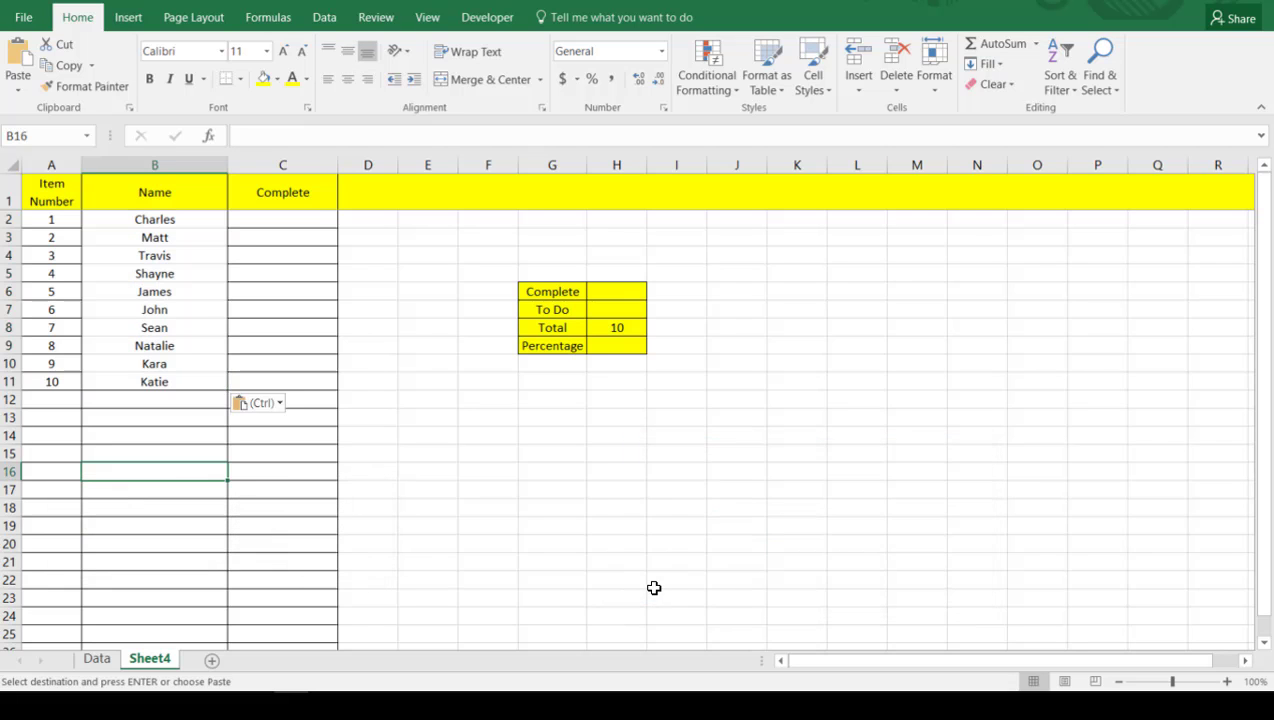
# Fit the width of column B to its contents, and widen the Name column slightly by hand
pyautogui.click(163, 165)
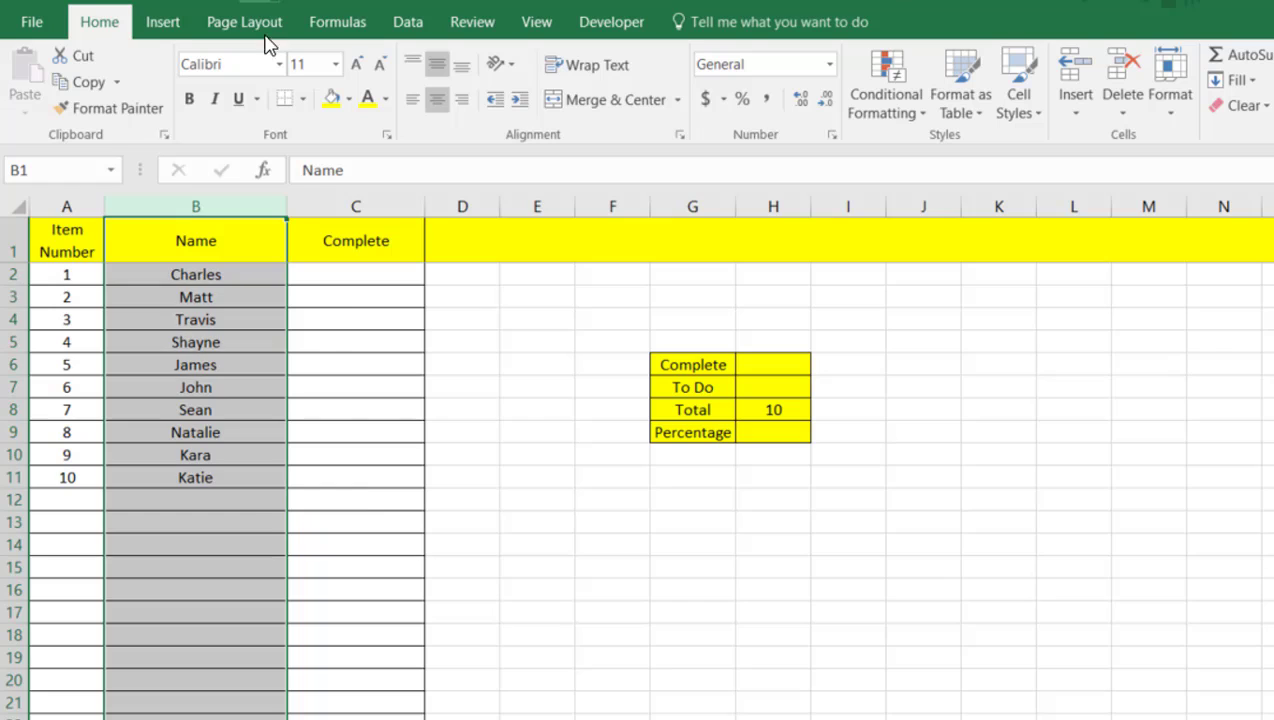
pyautogui.click(395, 426)
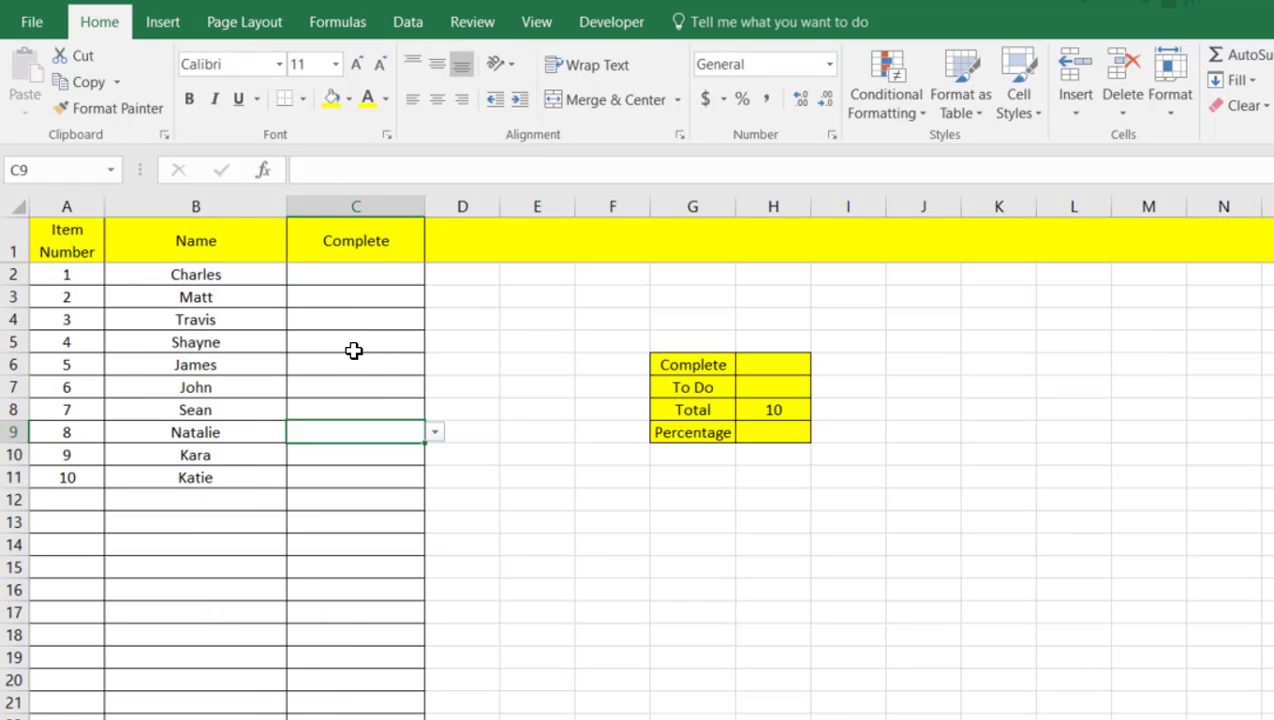
pyautogui.click(245, 207)
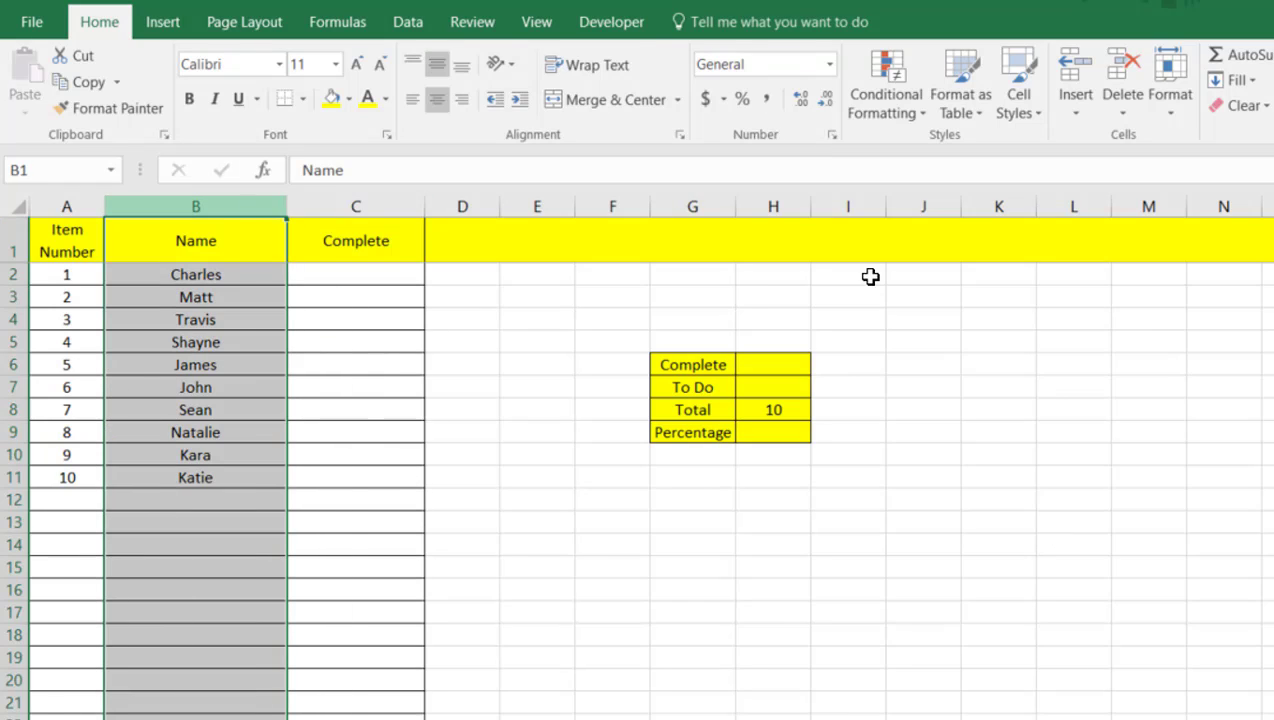
pyautogui.doubleClick(285, 203)
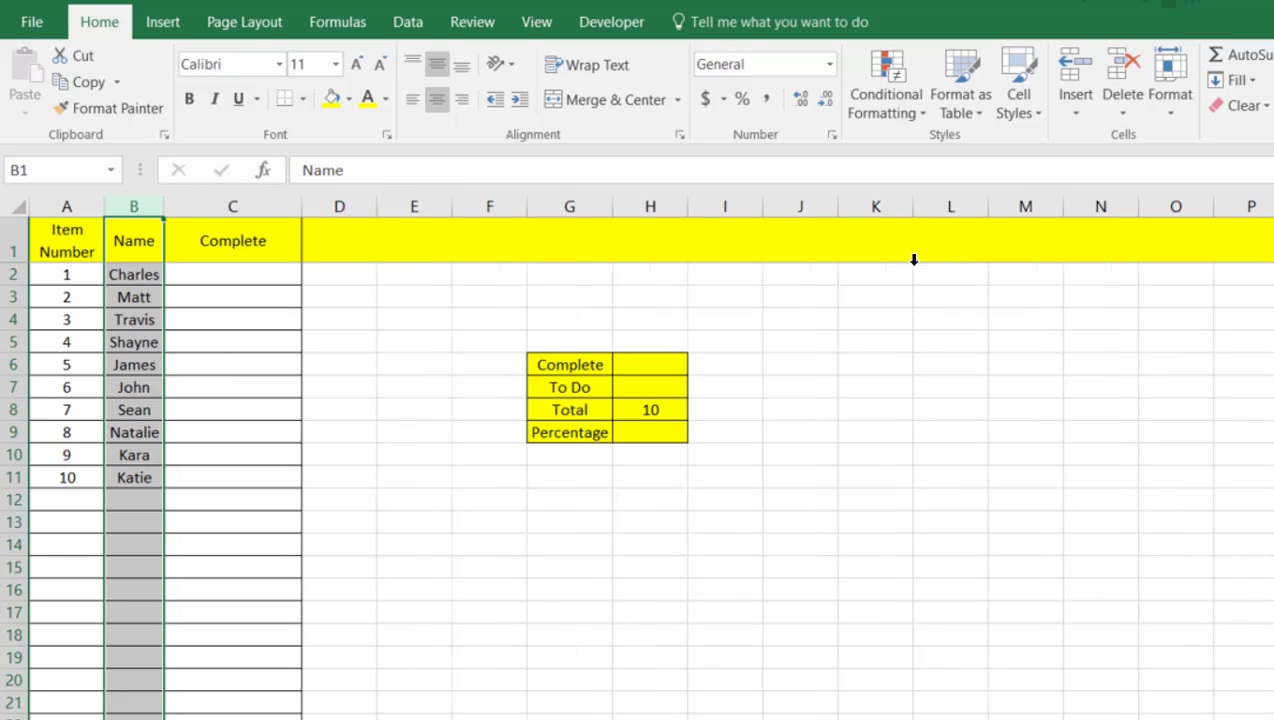
pyautogui.click(333, 364)
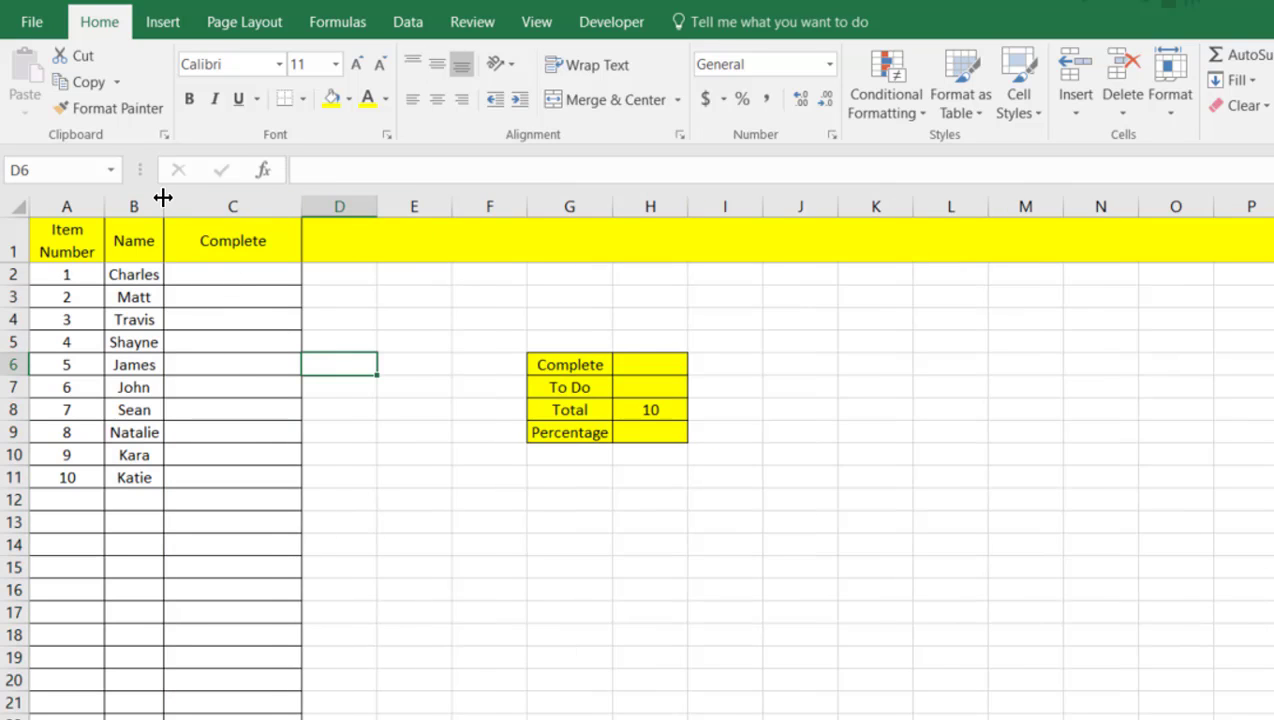
pyautogui.moveTo(163, 198); pyautogui.dragTo(219, 205)
pyautogui.click(288, 342)
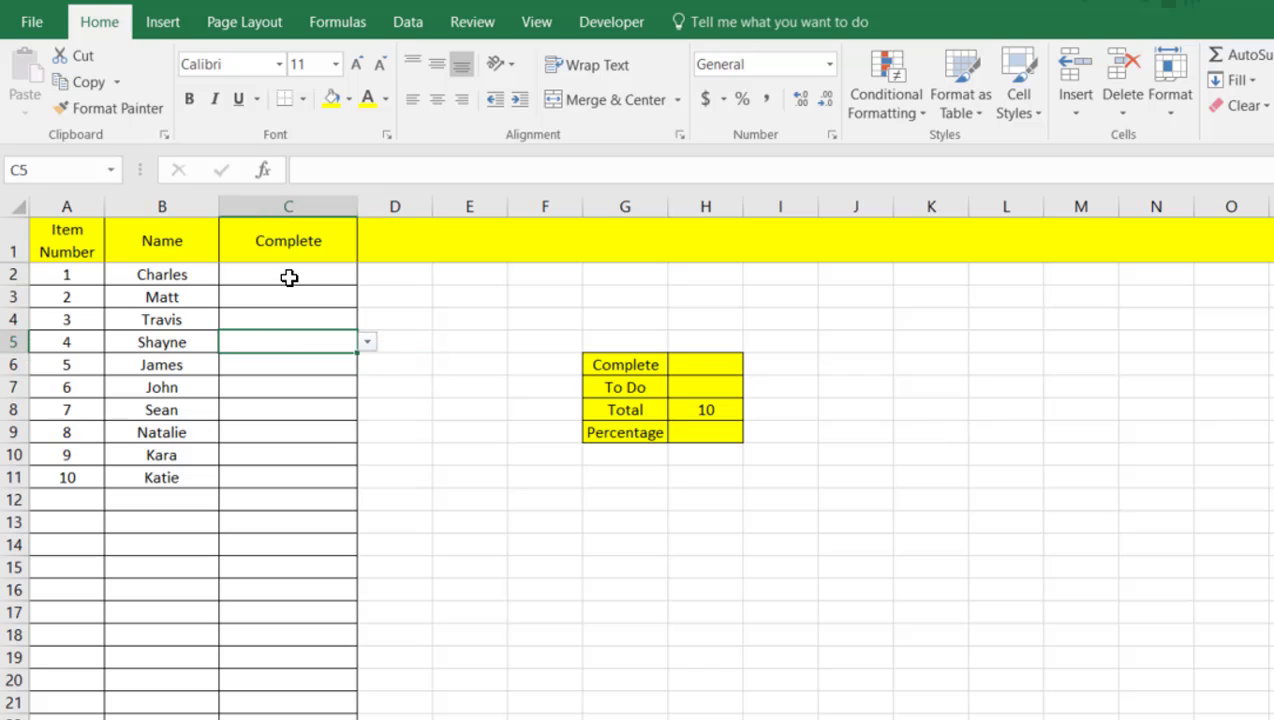
pyautogui.click(288, 276)
pyautogui.moveTo(288, 274); pyautogui.dragTo(290, 404)
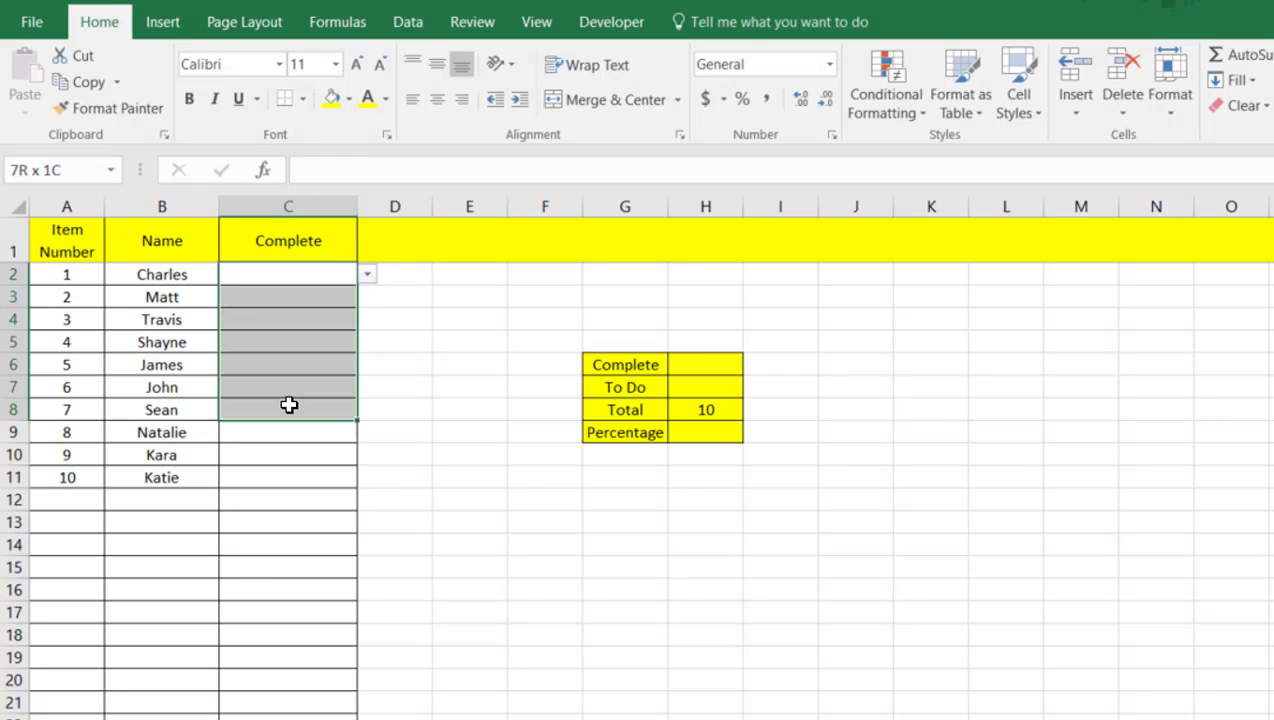
pyautogui.click(438, 398)
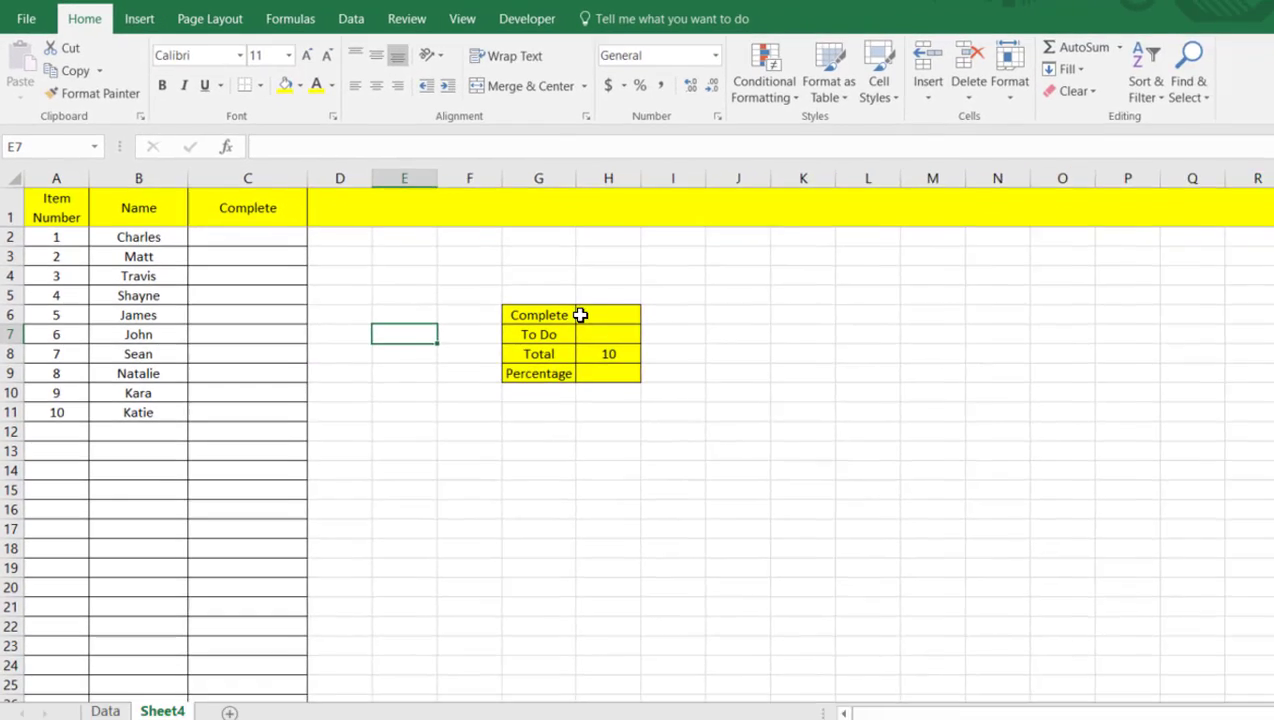
# Check on the Data sheet what cell D1, beside the Complete header, contains
pyautogui.click(705, 364)
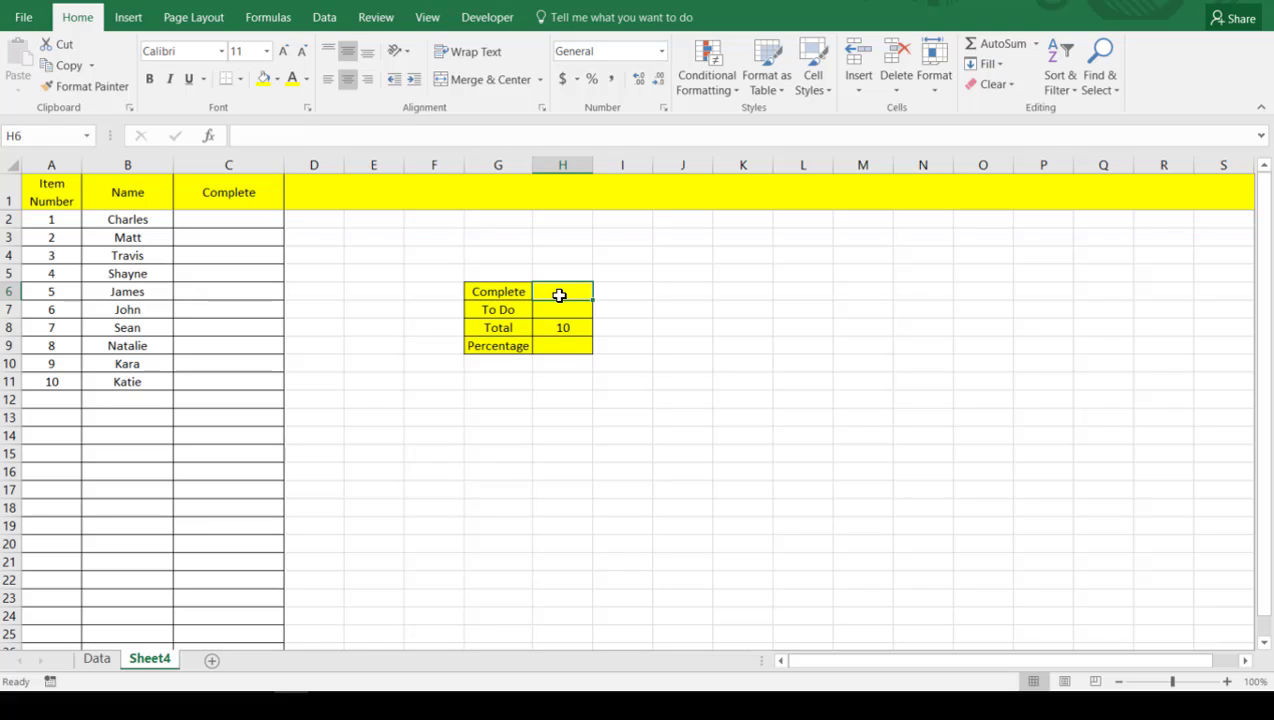
pyautogui.click(97, 659)
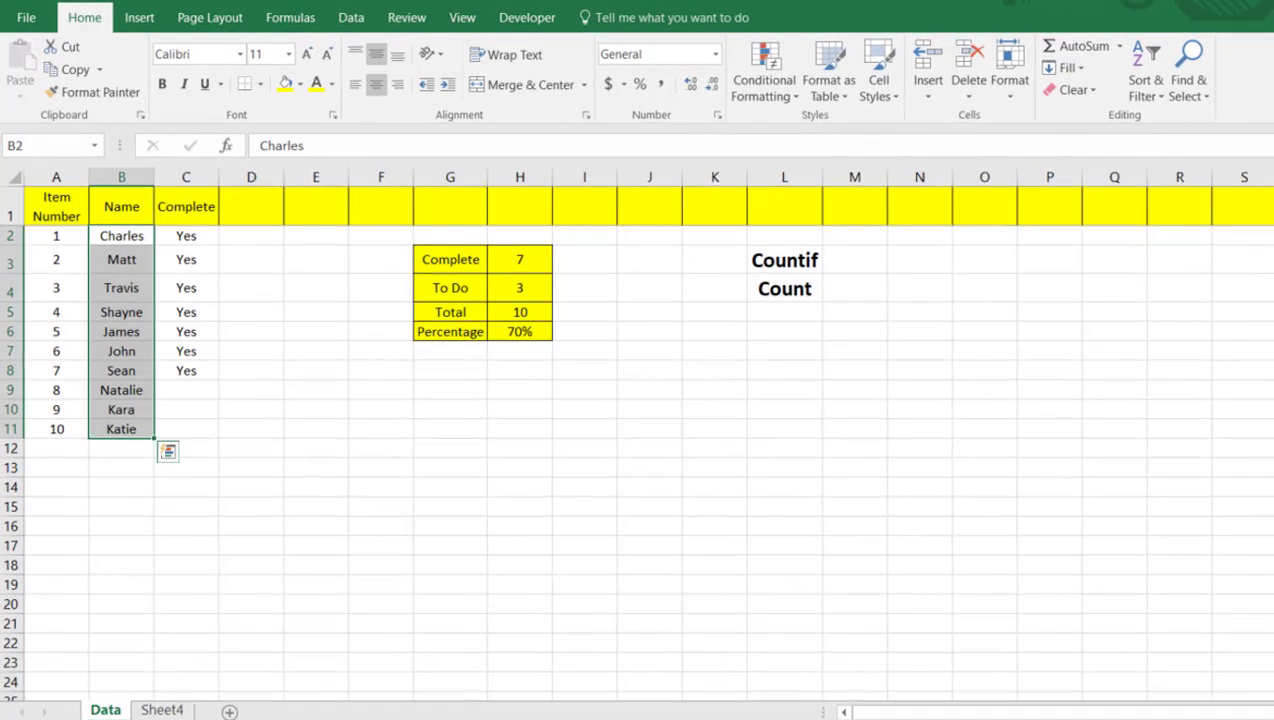
pyautogui.click(290, 242)
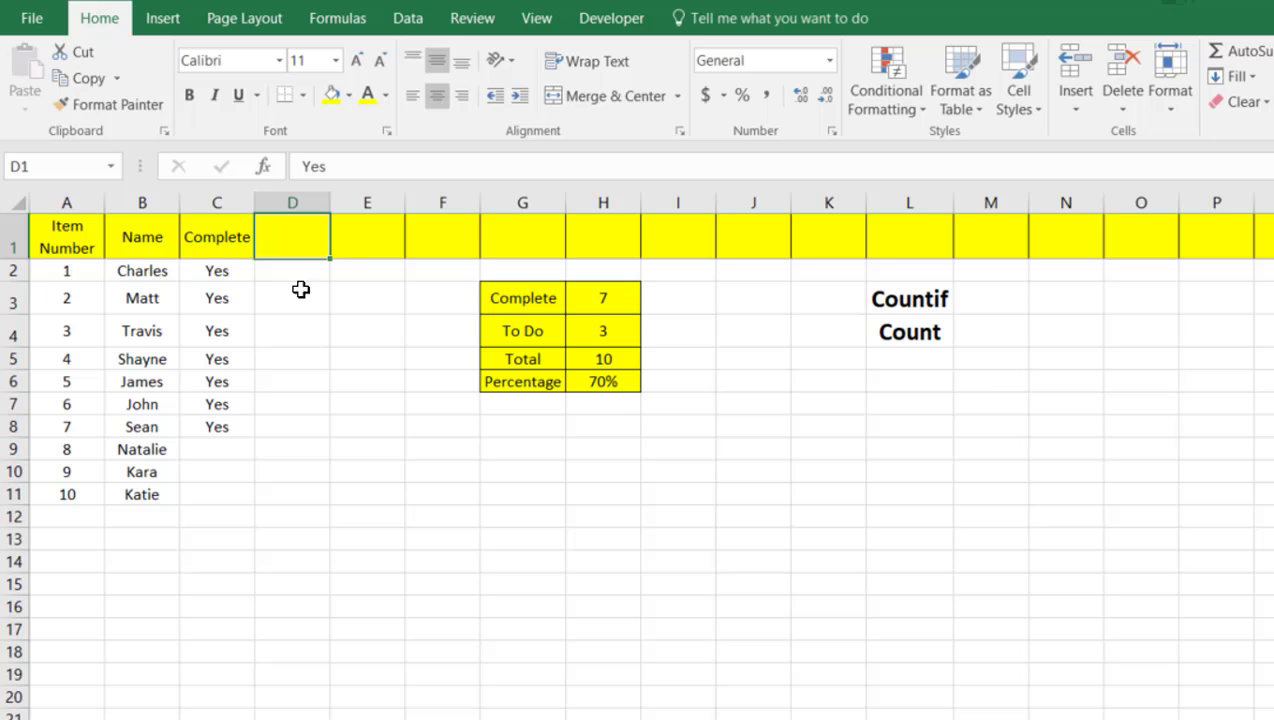
pyautogui.moveTo(328, 166); pyautogui.dragTo(306, 166)
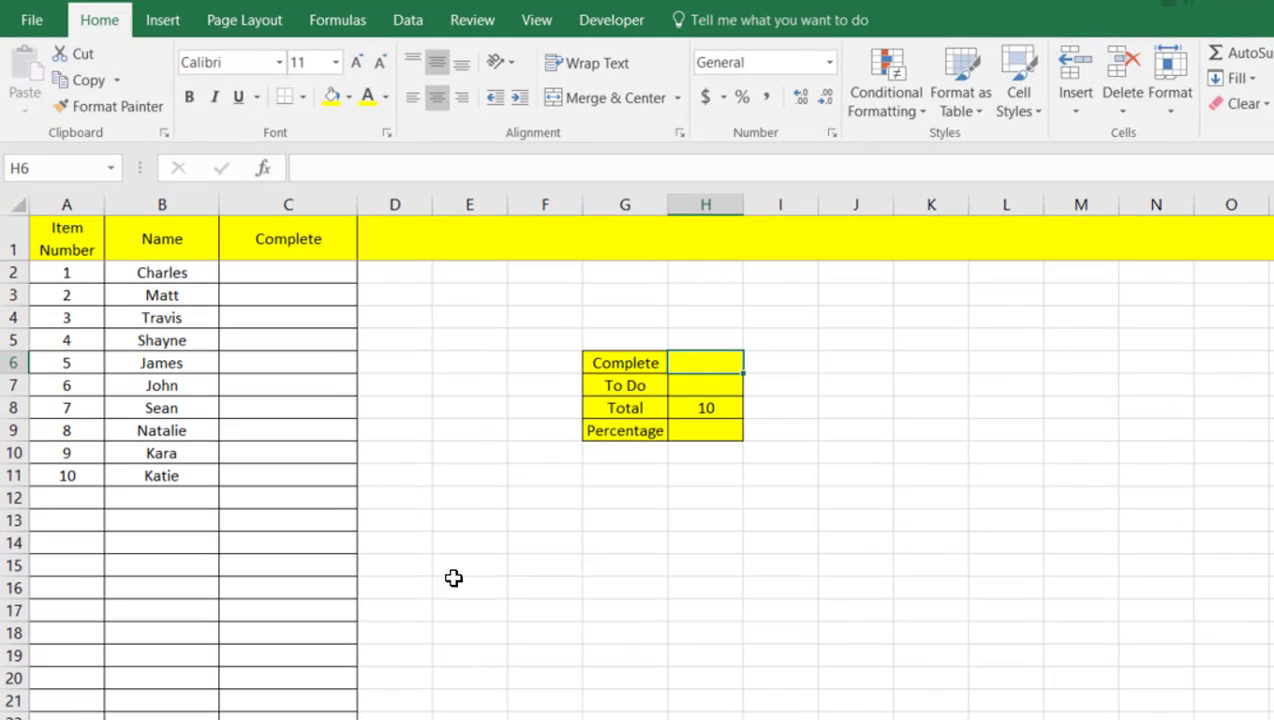
# Enter Yes in D1 of Sheet4, beside the Complete header
pyautogui.click(455, 585)
pyautogui.click(369, 257)
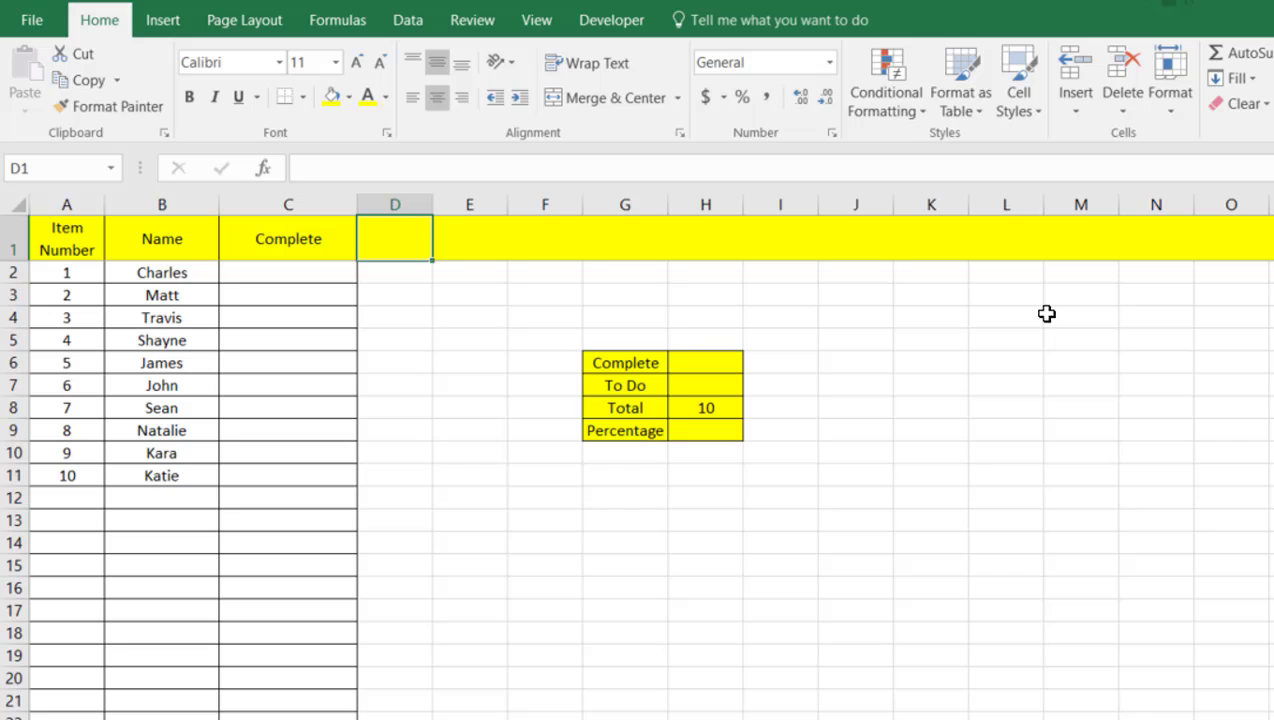
pyautogui.write('Yes')
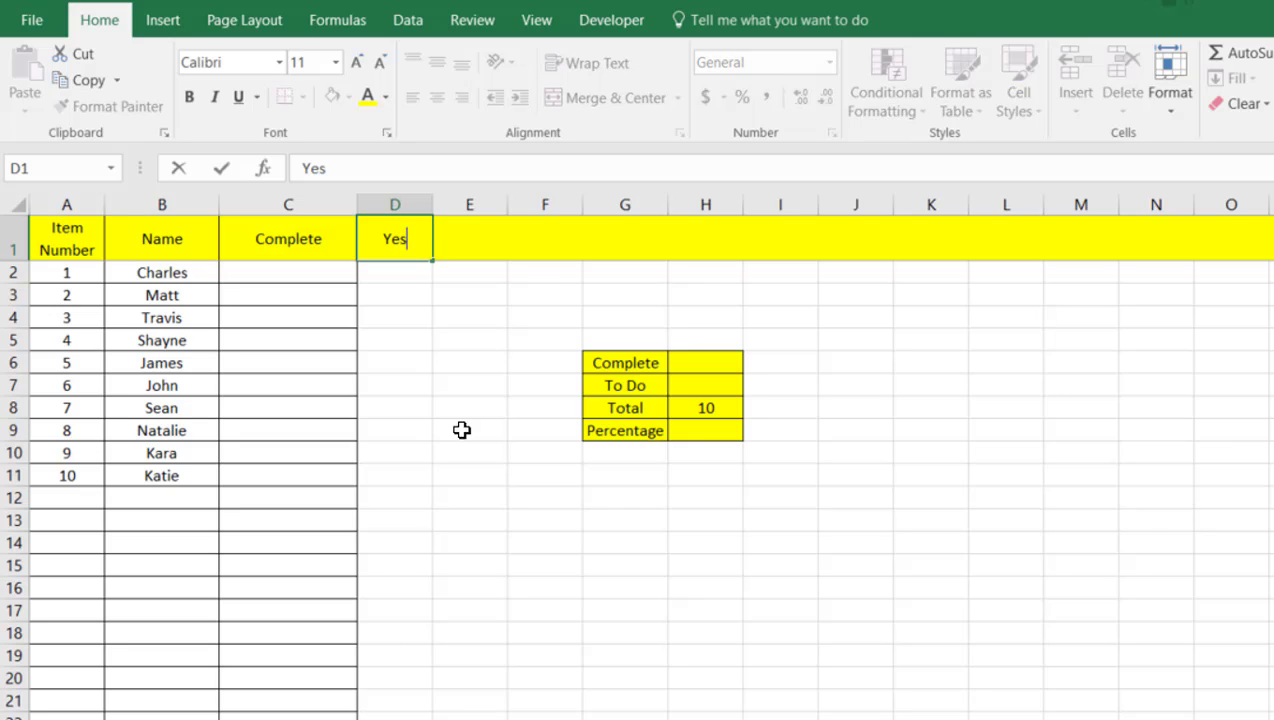
pyautogui.click(461, 430)
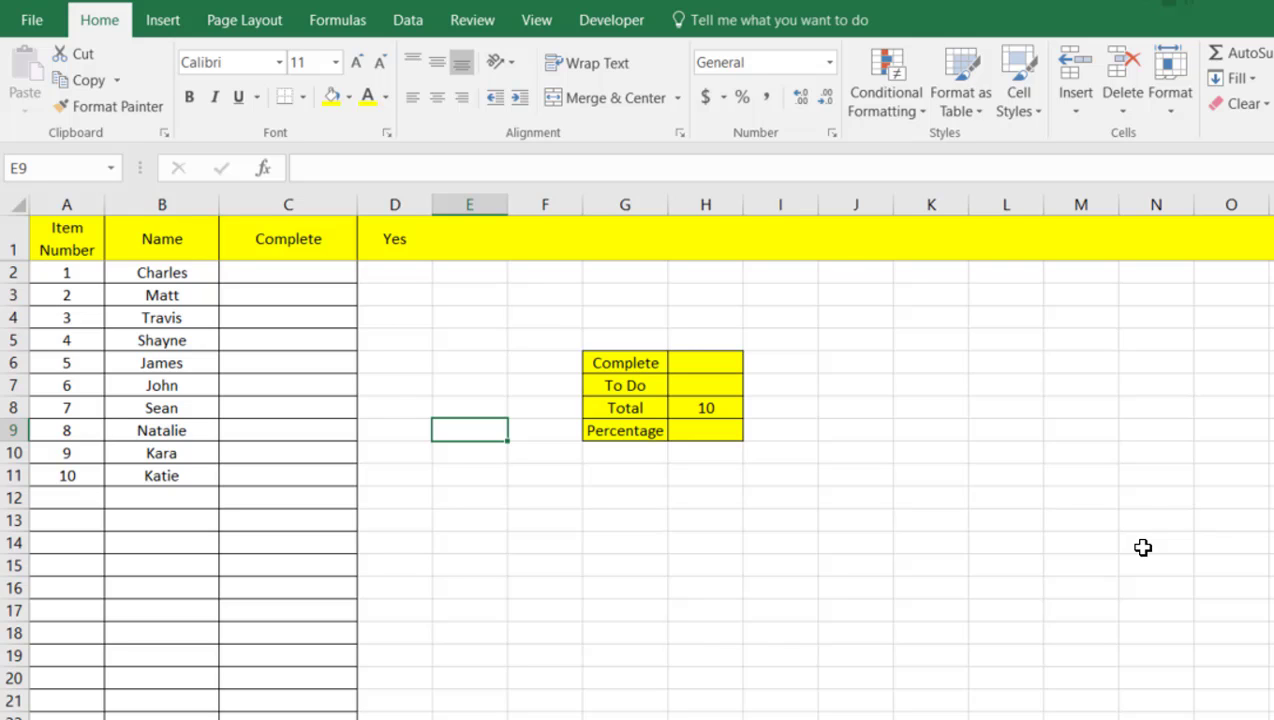
# Enter =COUNTIF(C:C,D1) in H6 to count the completed items
pyautogui.click(709, 361)
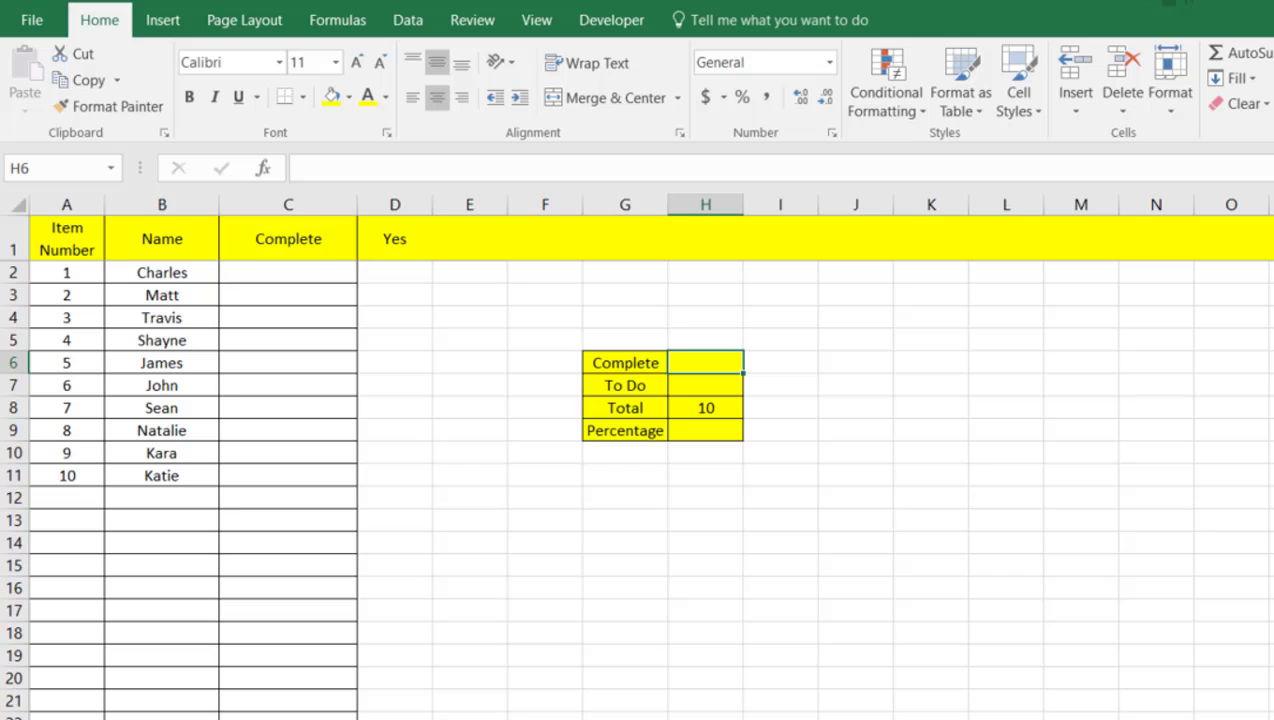
pyautogui.write('=')
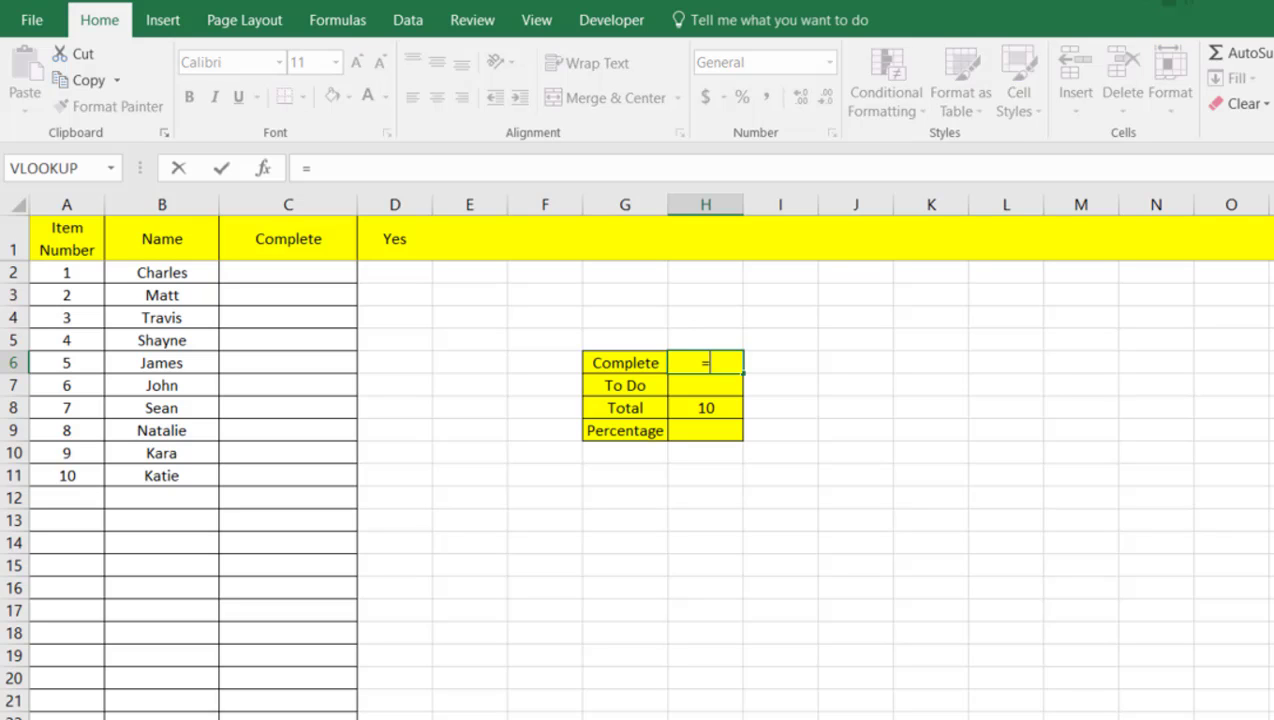
pyautogui.write('COUNTIF')
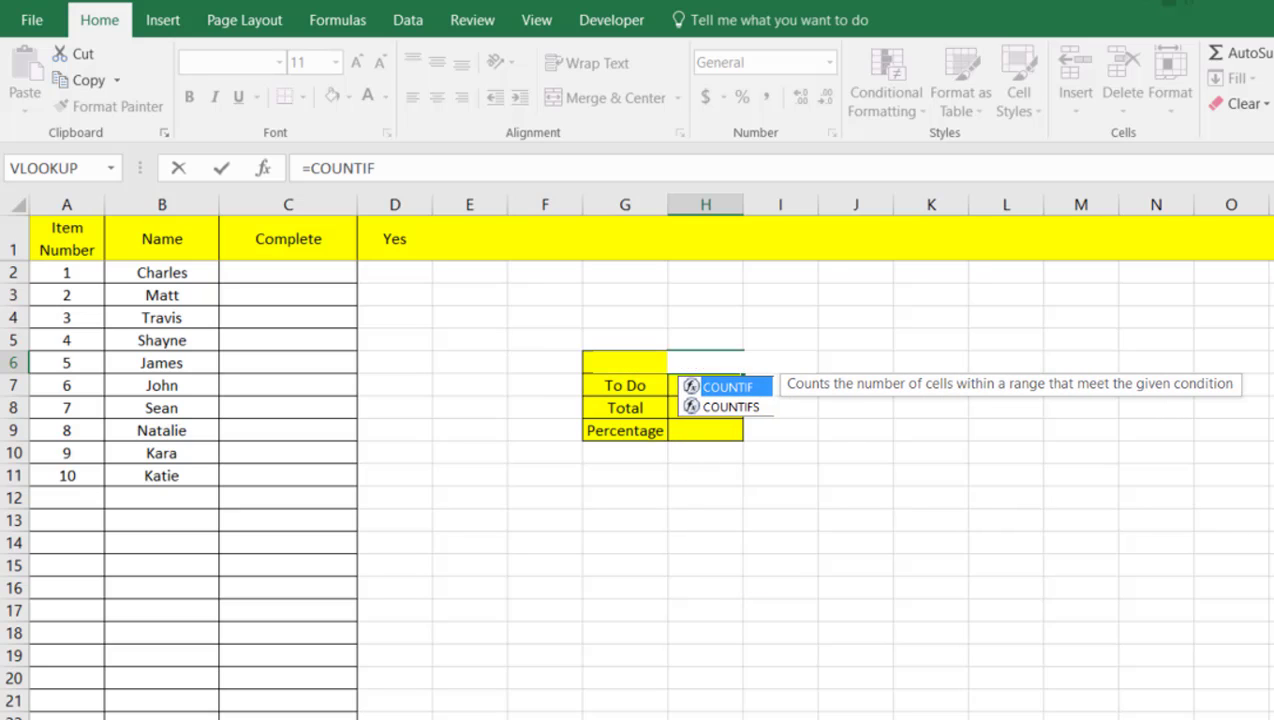
pyautogui.write('(')
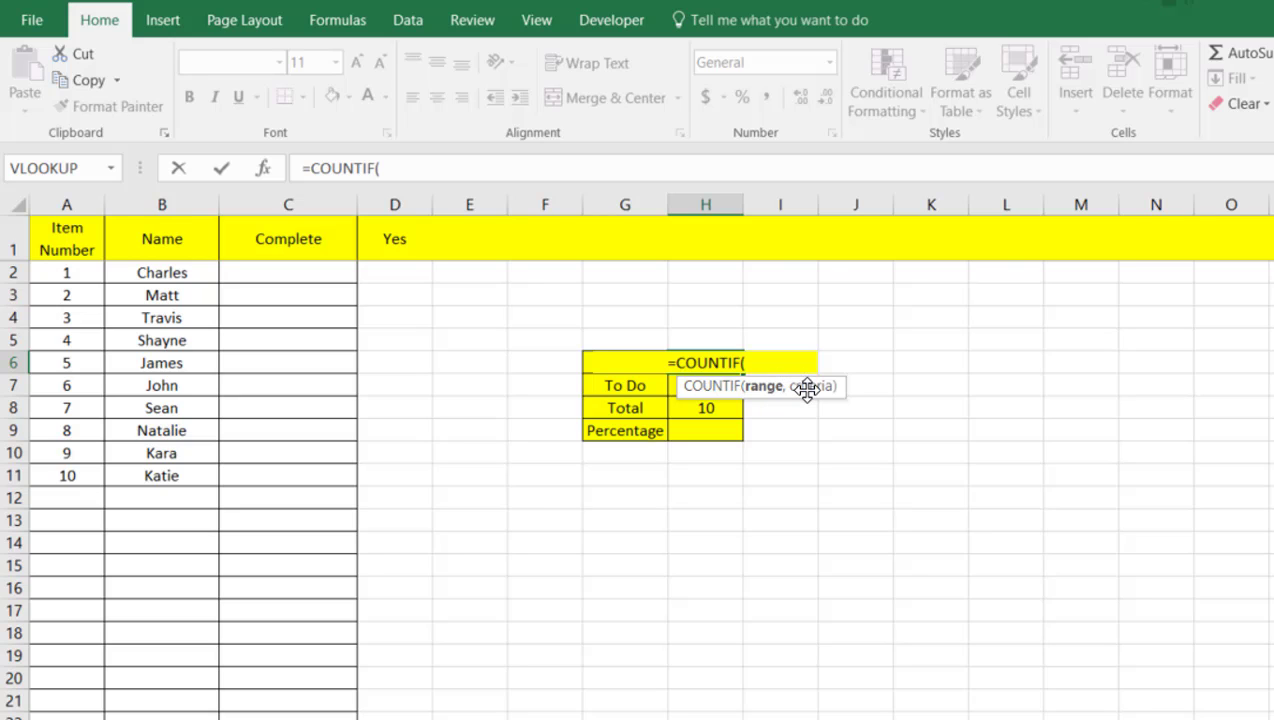
pyautogui.click(291, 203)
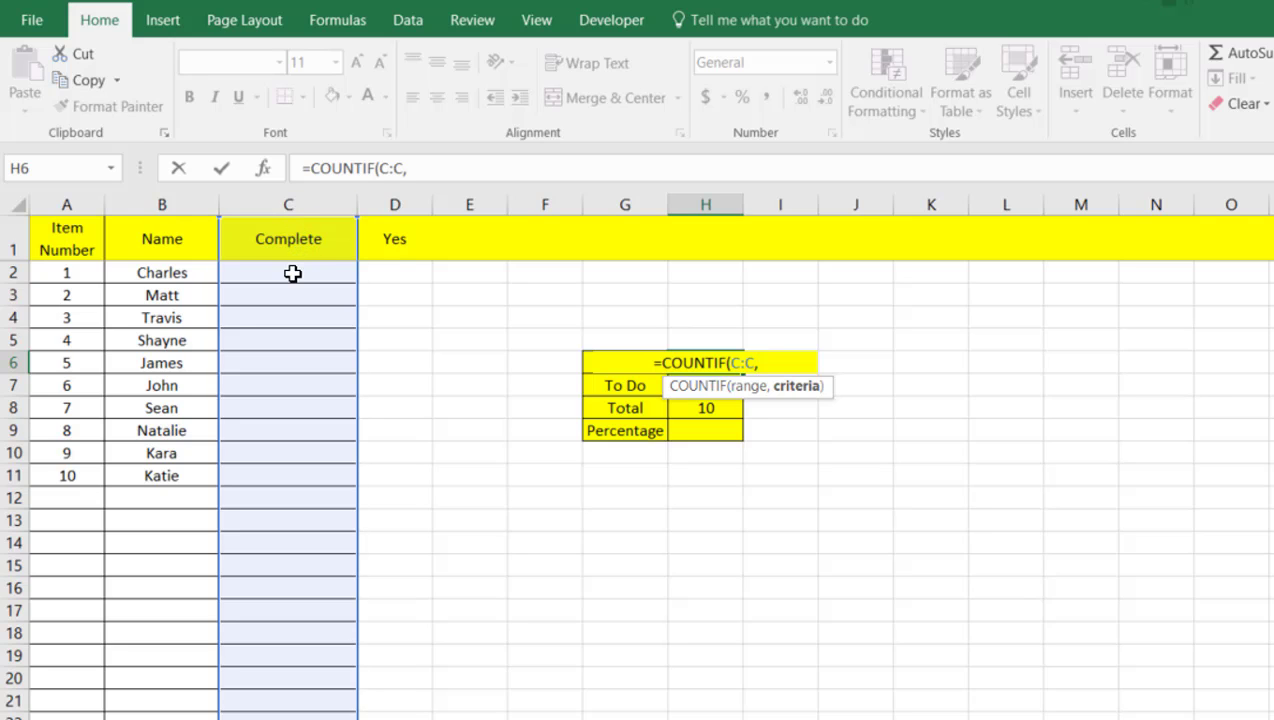
pyautogui.click(397, 235)
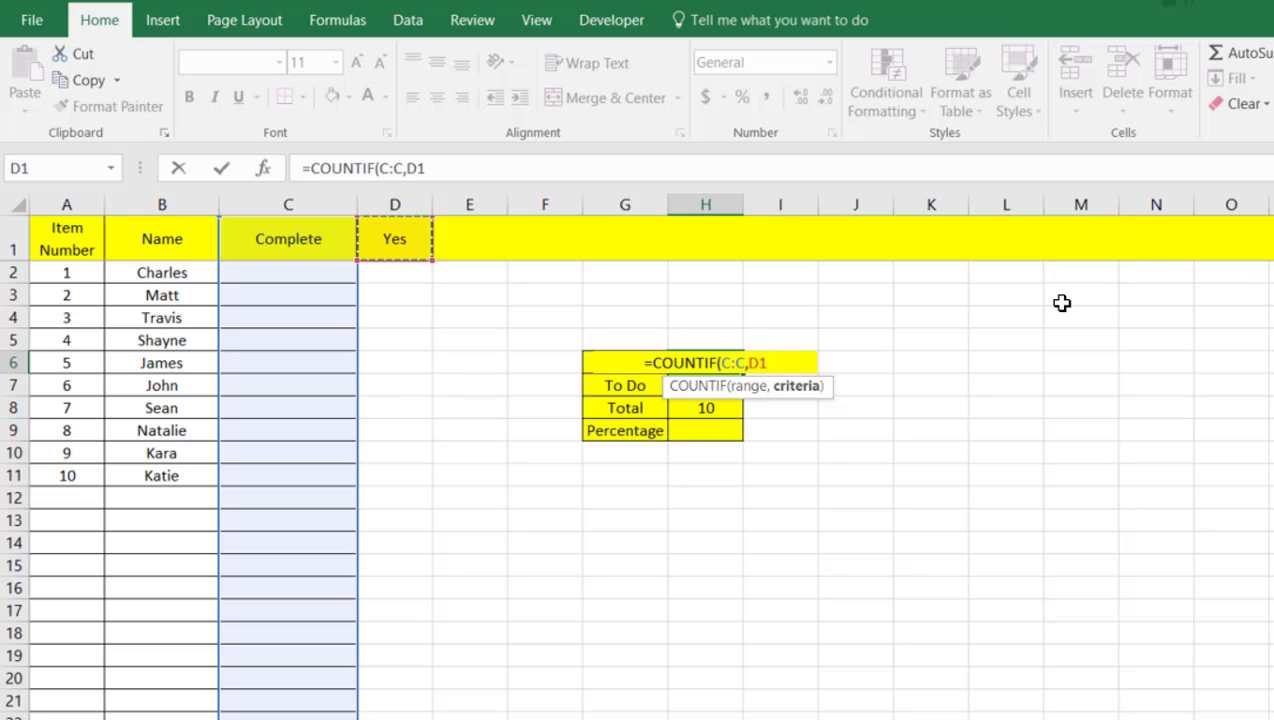
pyautogui.write(')')
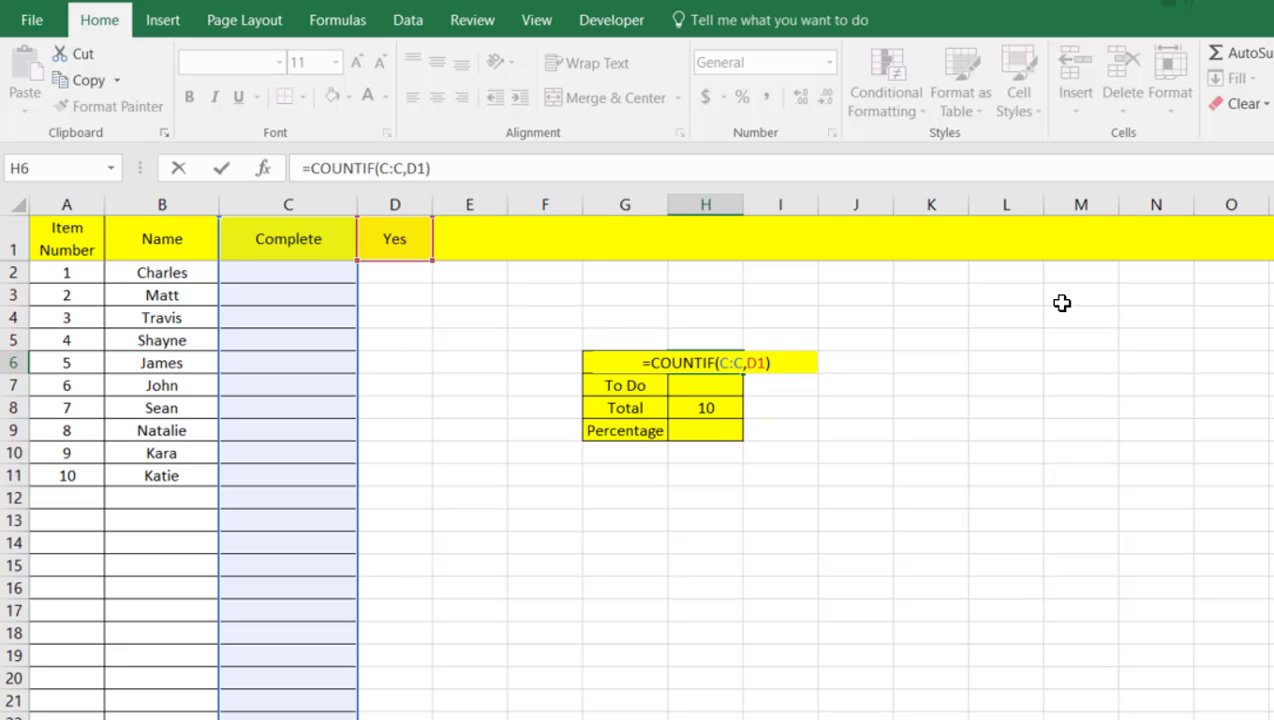
pyautogui.press('Return')
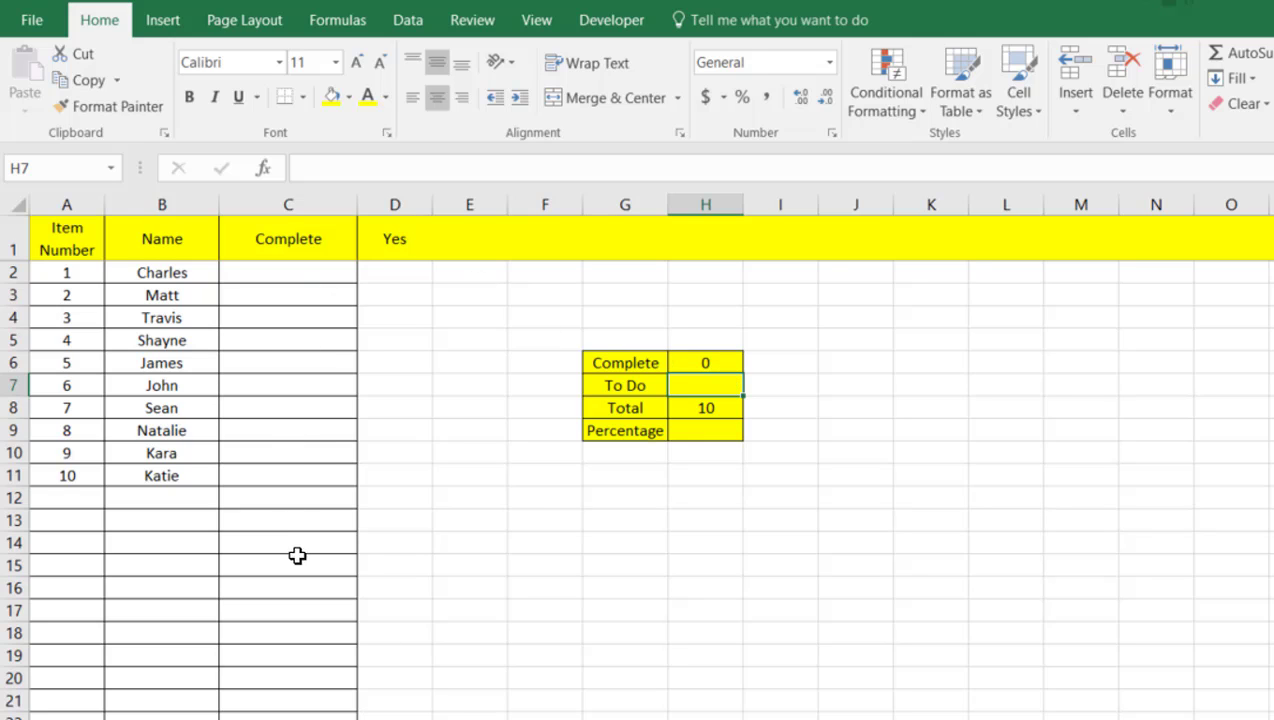
# Make the criteria reference in H6 absolute so the formula reads =COUNTIF(C:C,$D$1)
pyautogui.click(690, 364)
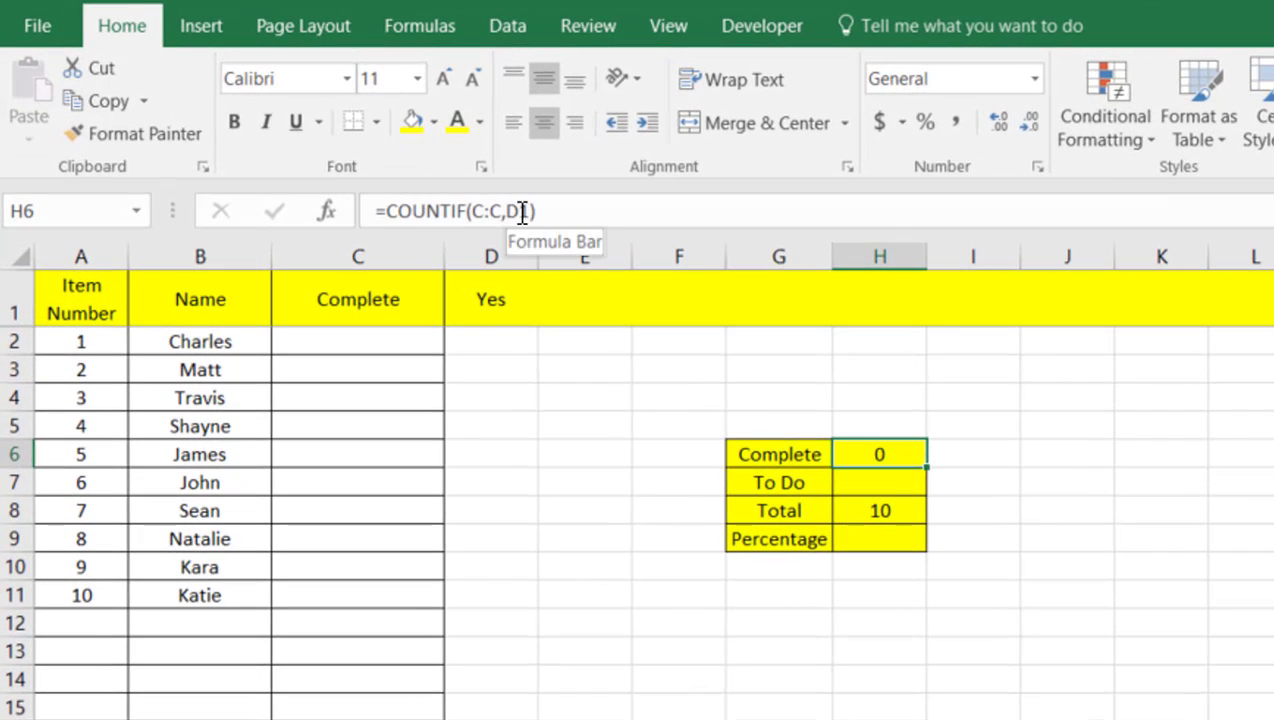
pyautogui.click(521, 213)
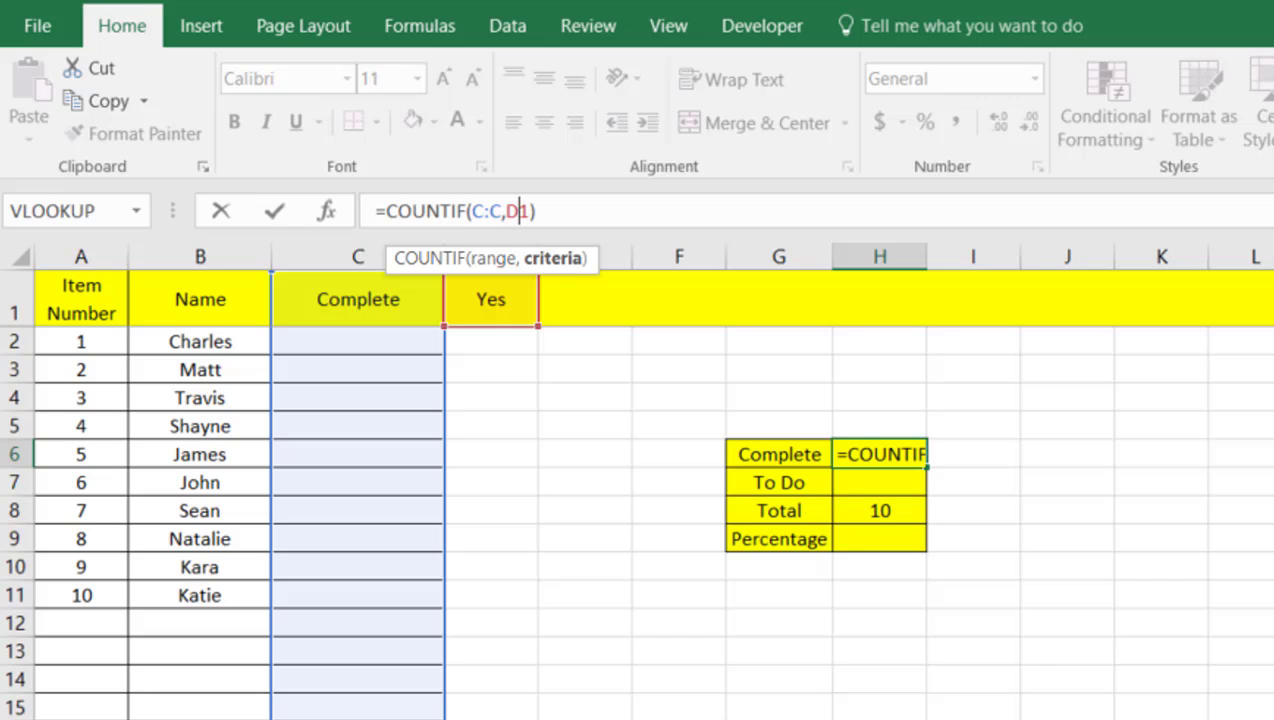
pyautogui.press('F4')
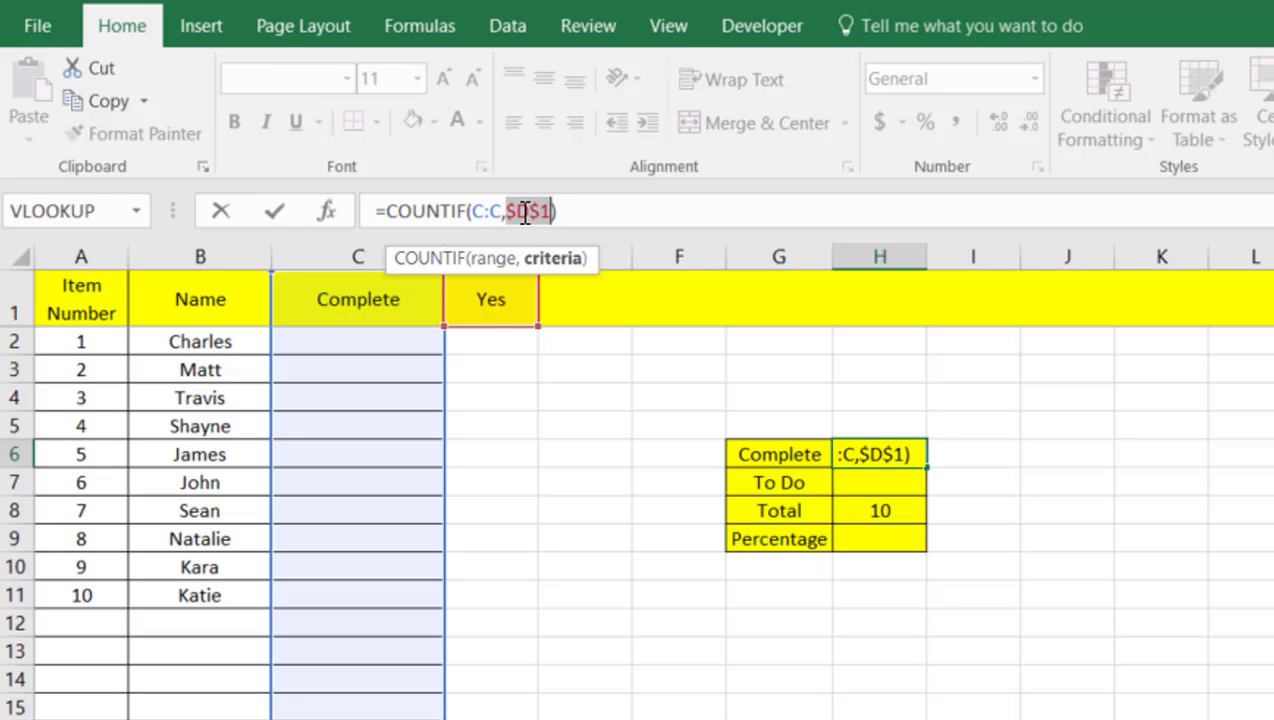
pyautogui.press('Return')
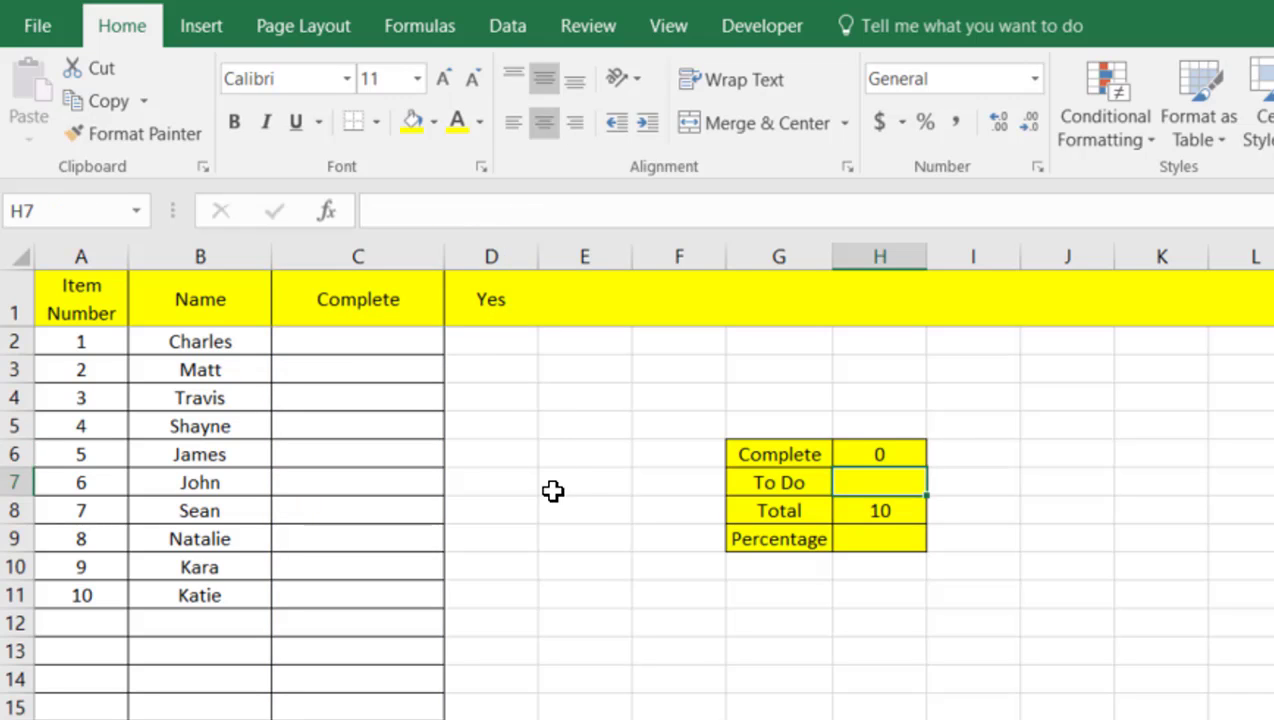
pyautogui.click(910, 445)
# Mark items 1 and 2 as complete by choosing Yes in C2 and C3
pyautogui.click(420, 343)
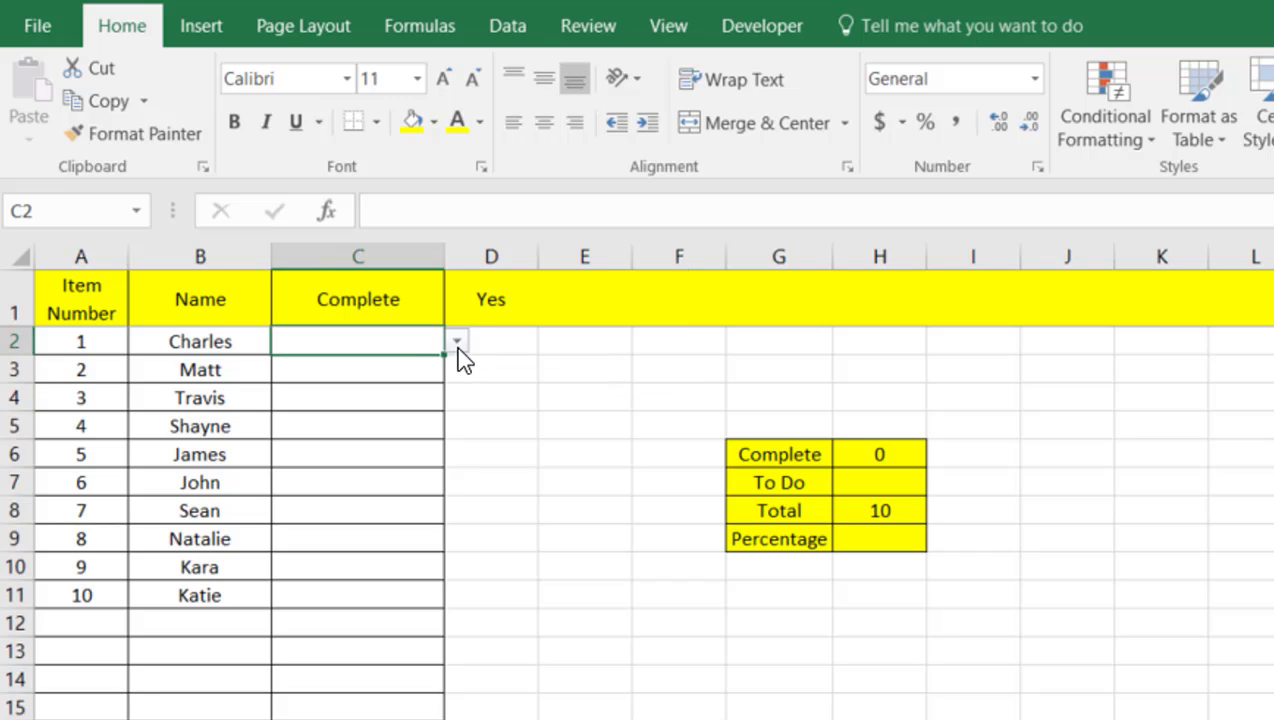
pyautogui.click(456, 342)
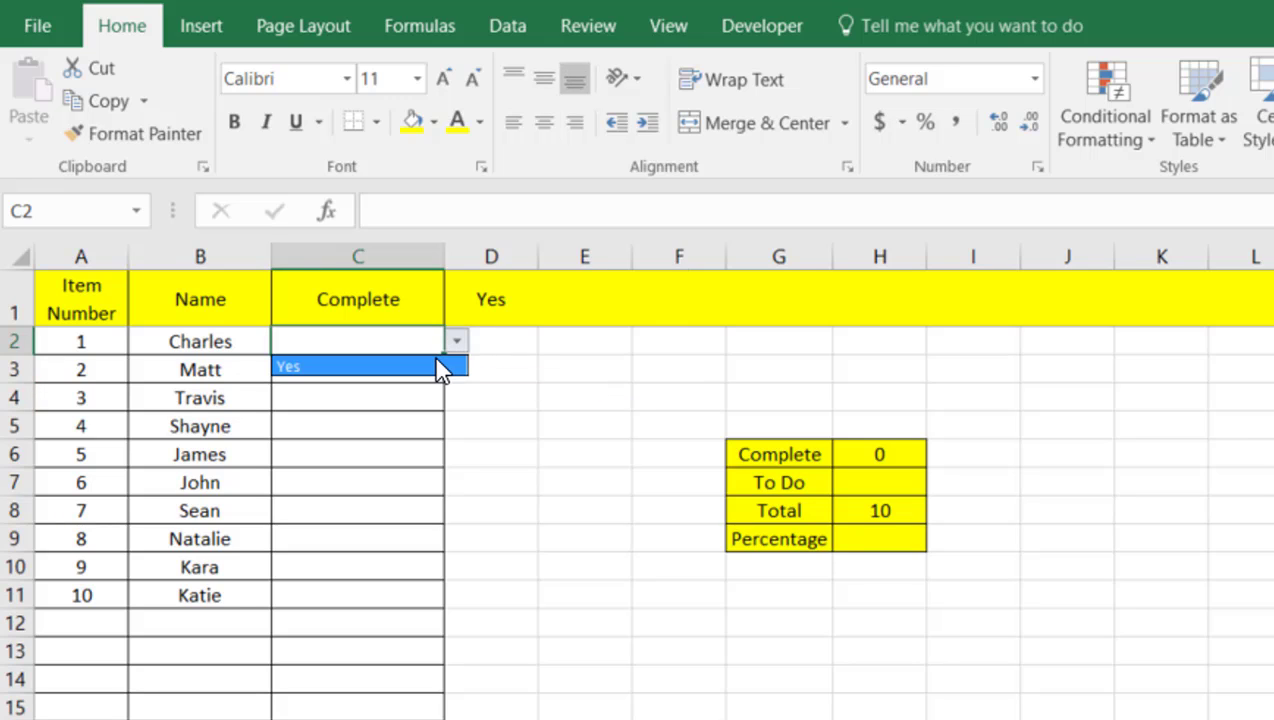
pyautogui.click(440, 368)
pyautogui.click(412, 370)
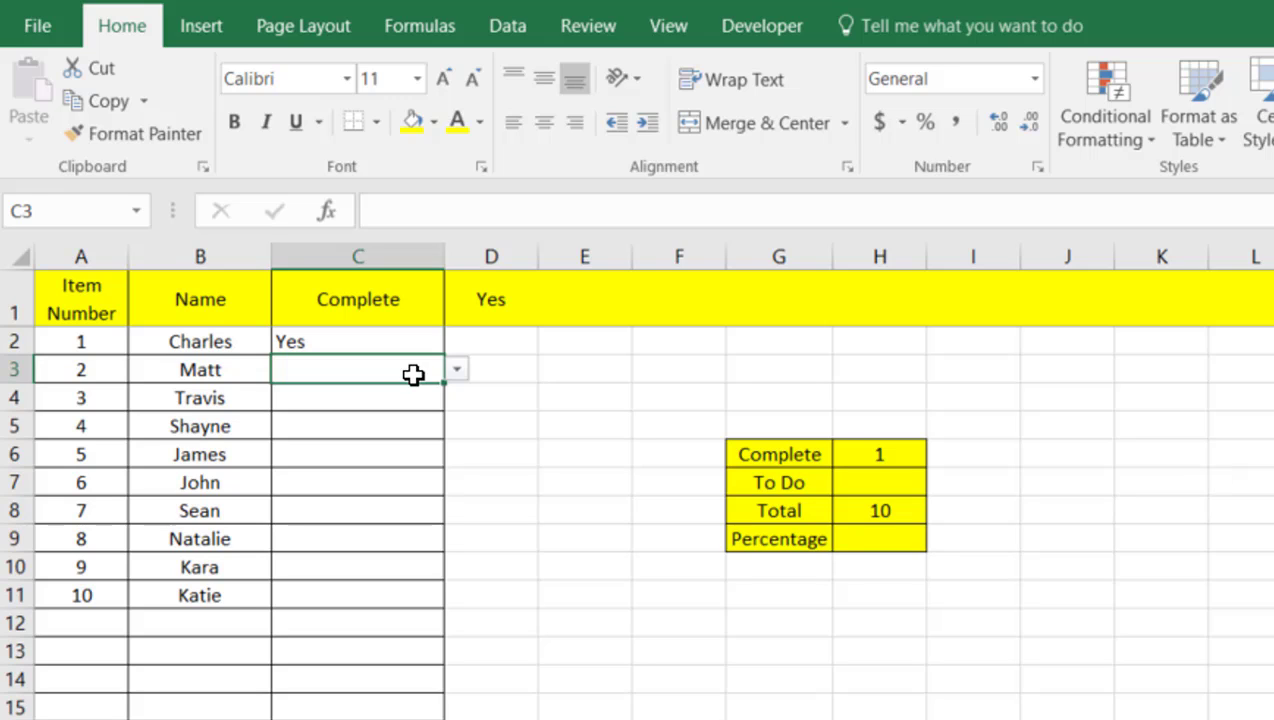
pyautogui.click(456, 369)
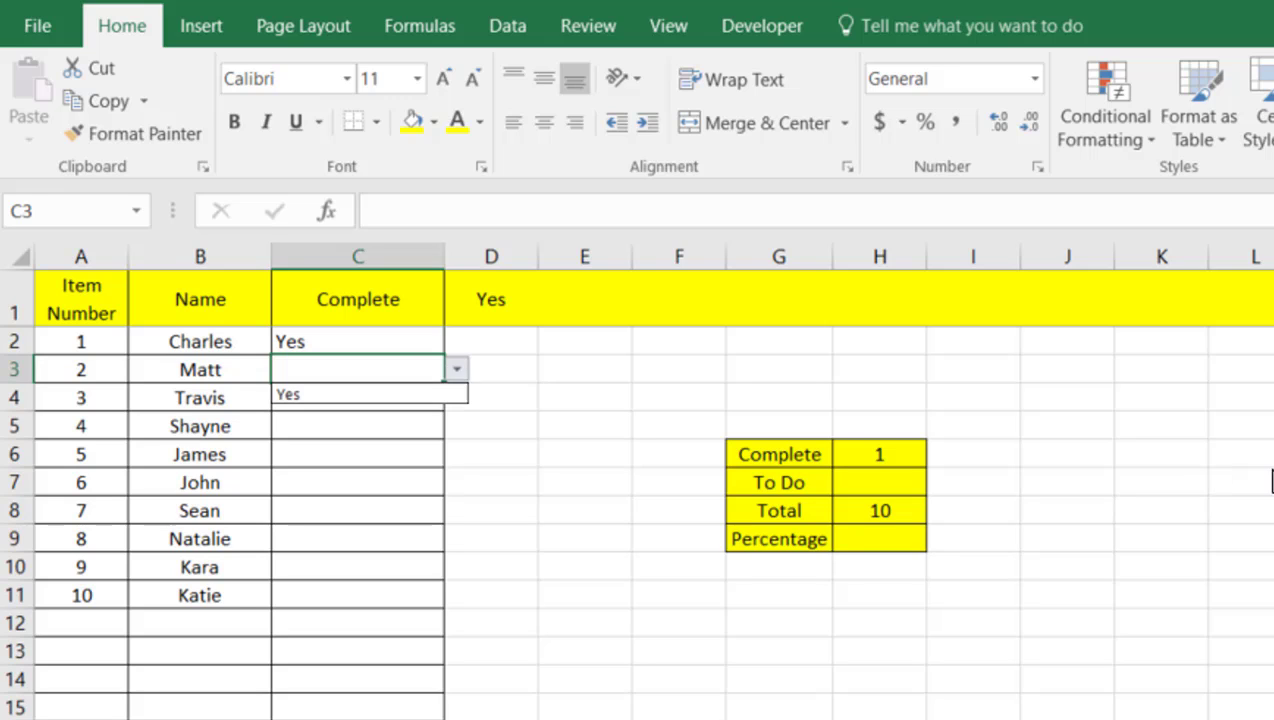
pyautogui.click(412, 394)
# Mark items 3 and 4 as complete by entering Yes in C4 and C5
pyautogui.click(412, 398)
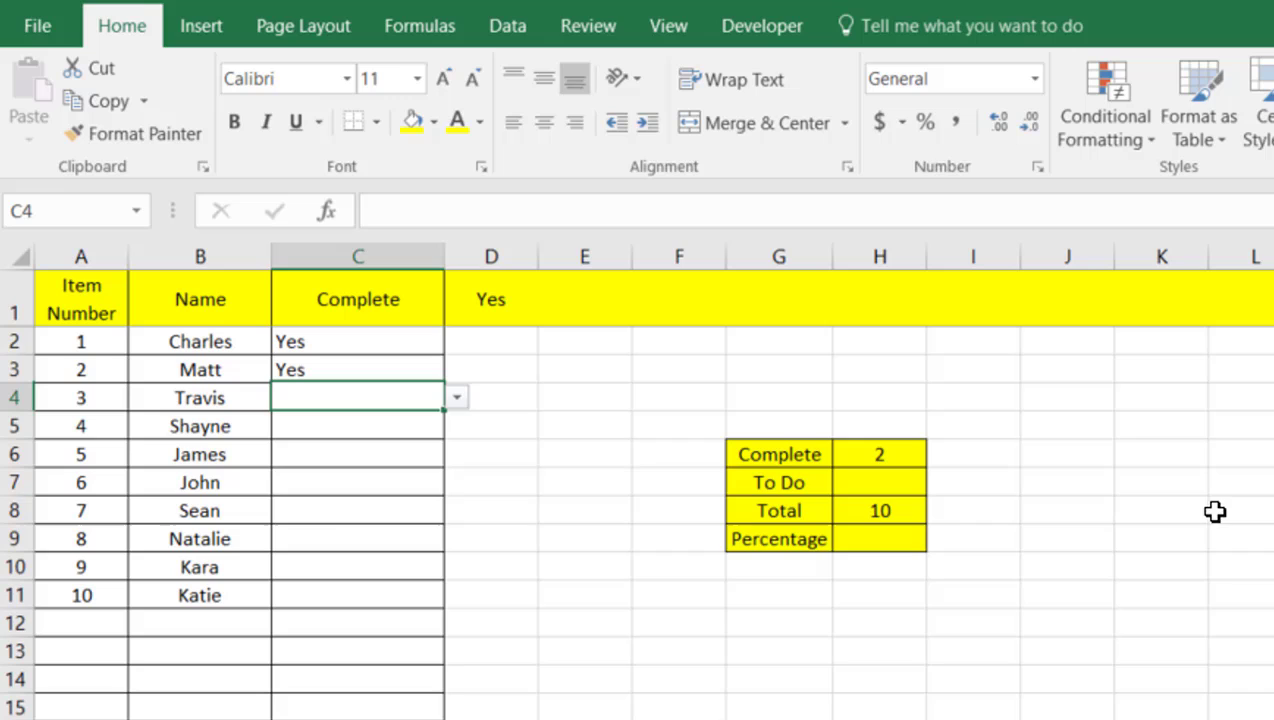
pyautogui.click(456, 398)
pyautogui.press('Escape')
pyautogui.hotkey('ctrl', 'd')
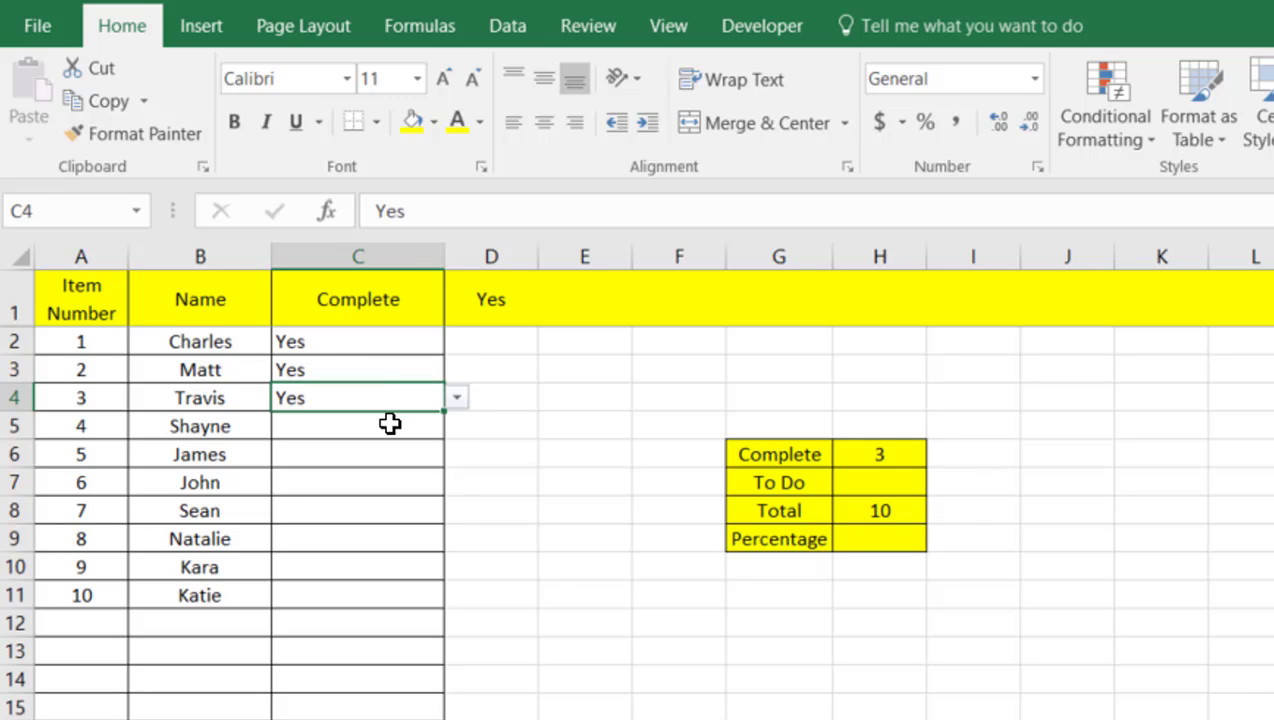
pyautogui.click(386, 426)
pyautogui.click(456, 426)
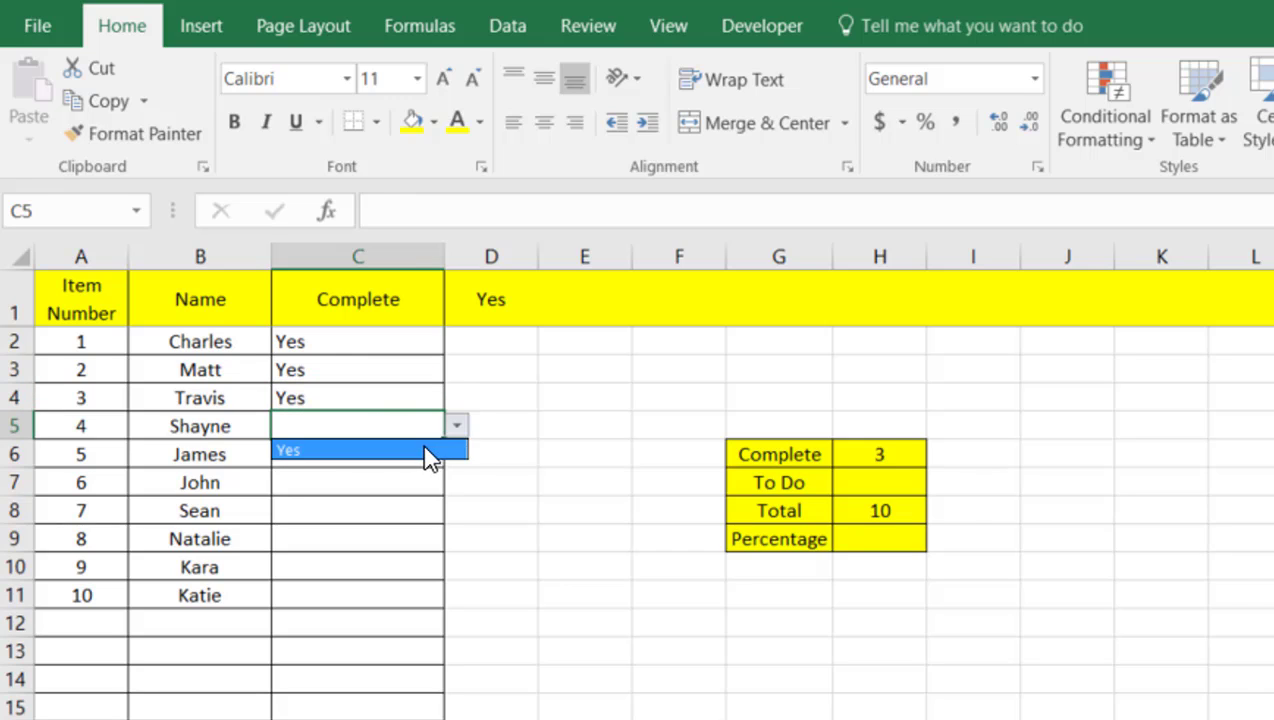
pyautogui.click(426, 452)
pyautogui.click(414, 454)
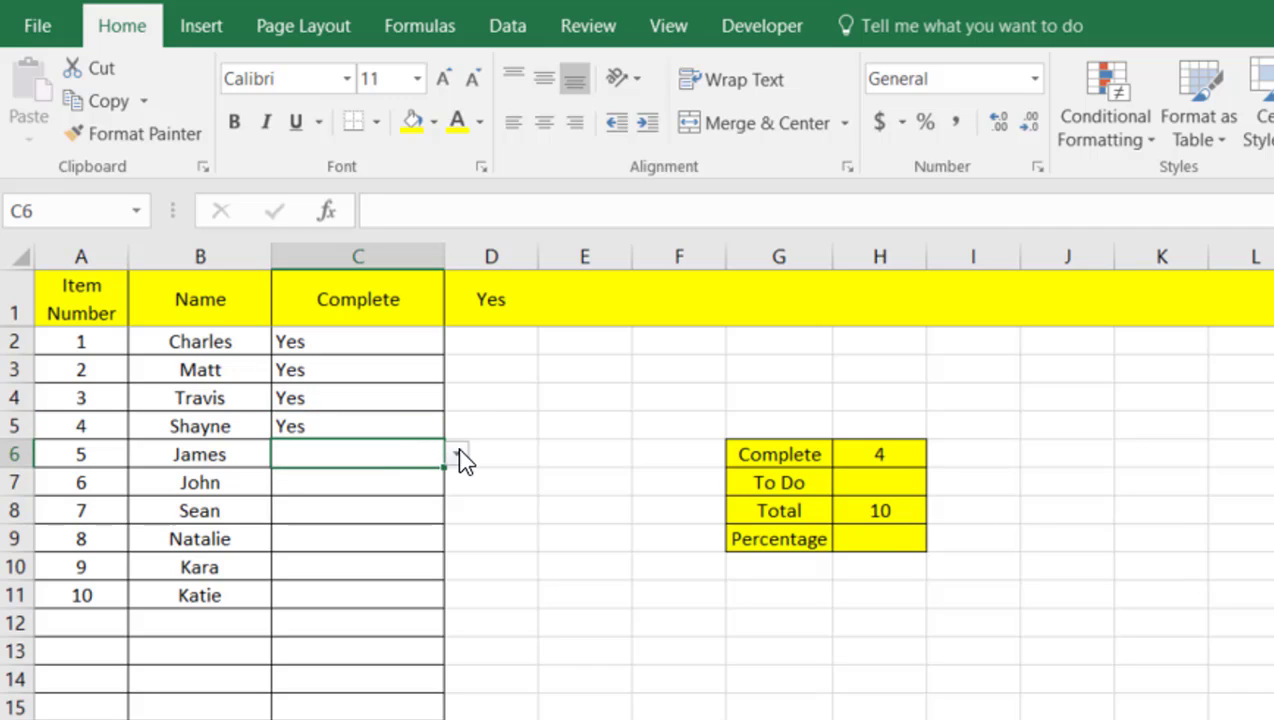
# Mark item 5 as complete by choosing Yes in C6, and select the Complete count in H6
pyautogui.click(456, 454)
pyautogui.click(405, 476)
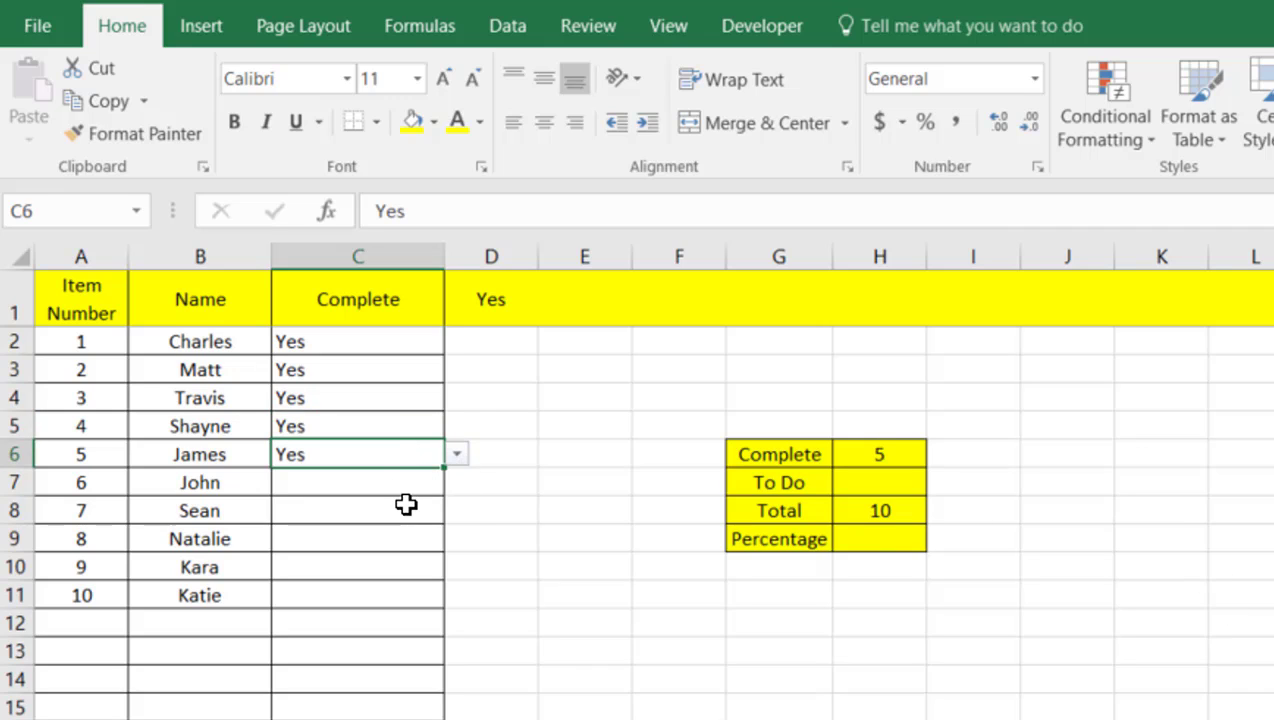
pyautogui.click(407, 505)
pyautogui.click(908, 457)
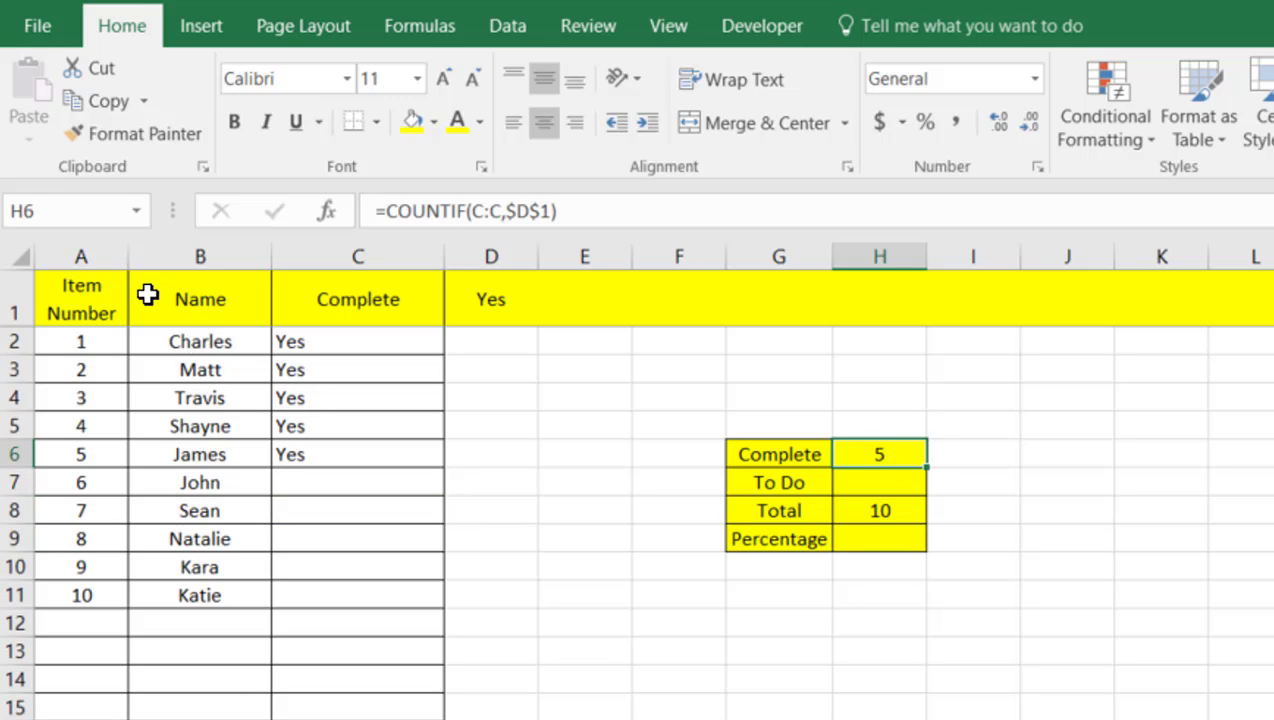
# Center the contents of the whole Complete column C both horizontally and vertically
pyautogui.click(415, 256)
pyautogui.click(544, 122)
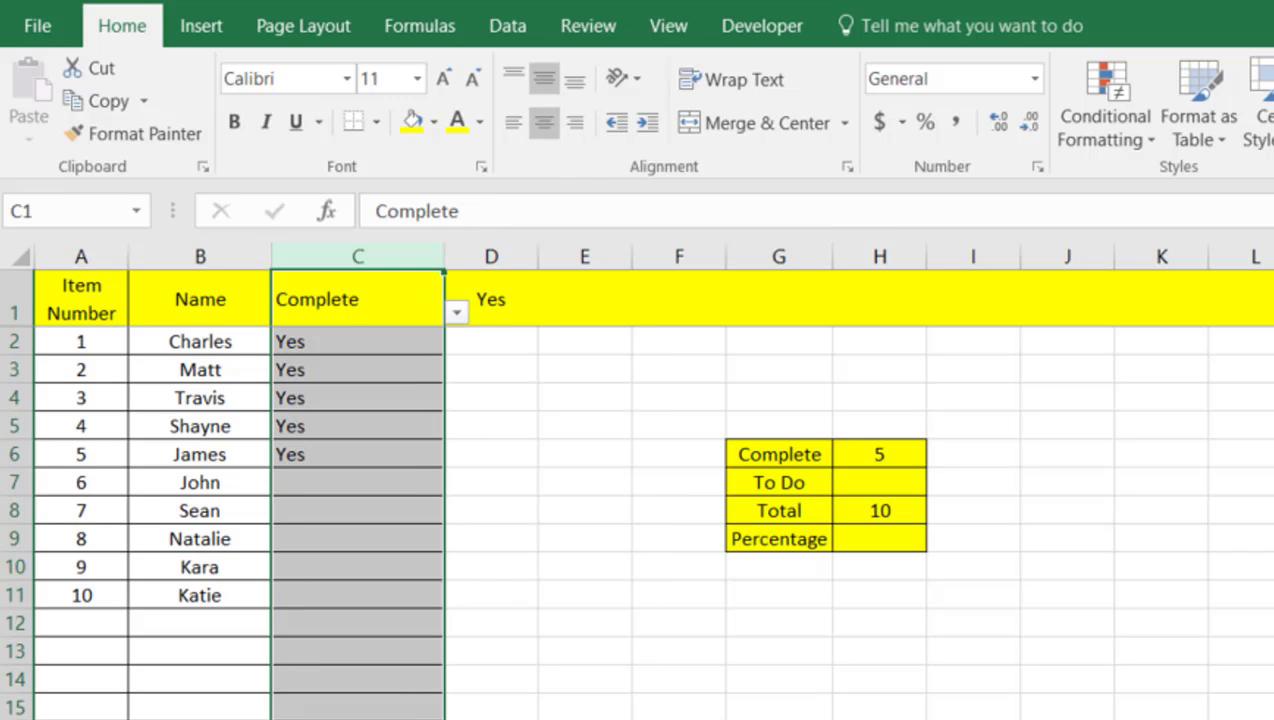
pyautogui.click(544, 122)
pyautogui.click(575, 78)
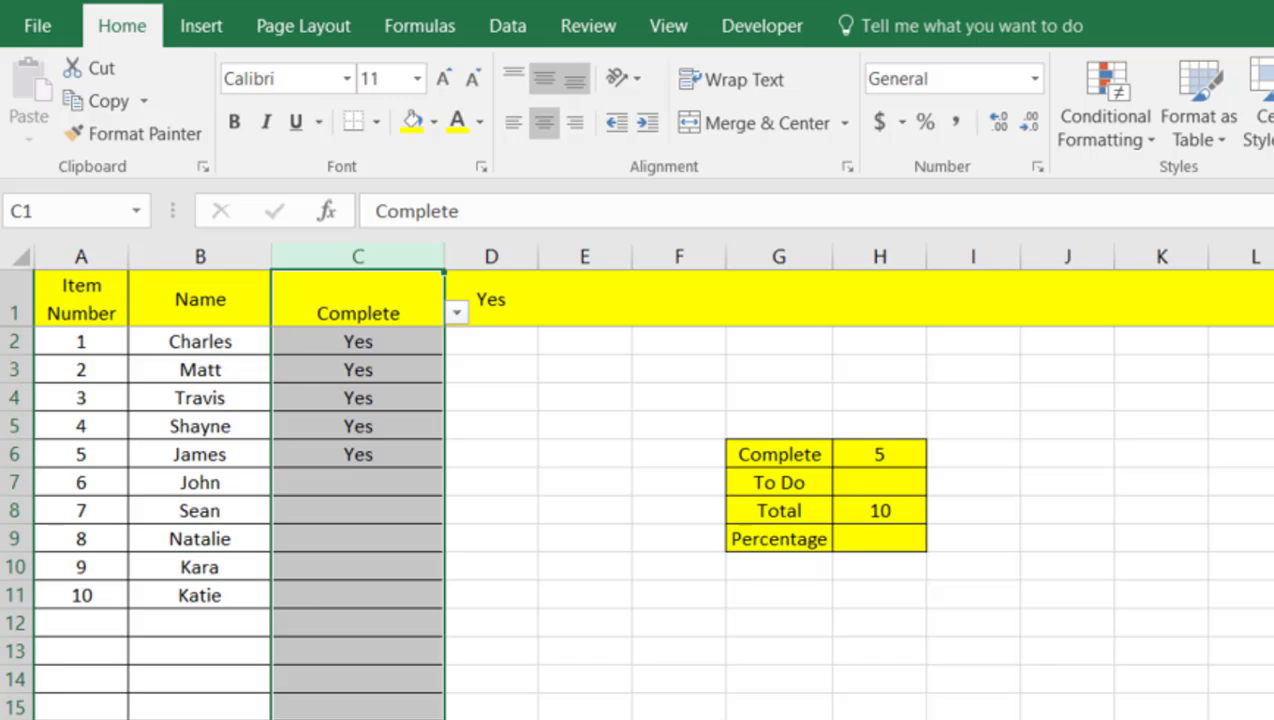
pyautogui.click(544, 78)
pyautogui.click(553, 505)
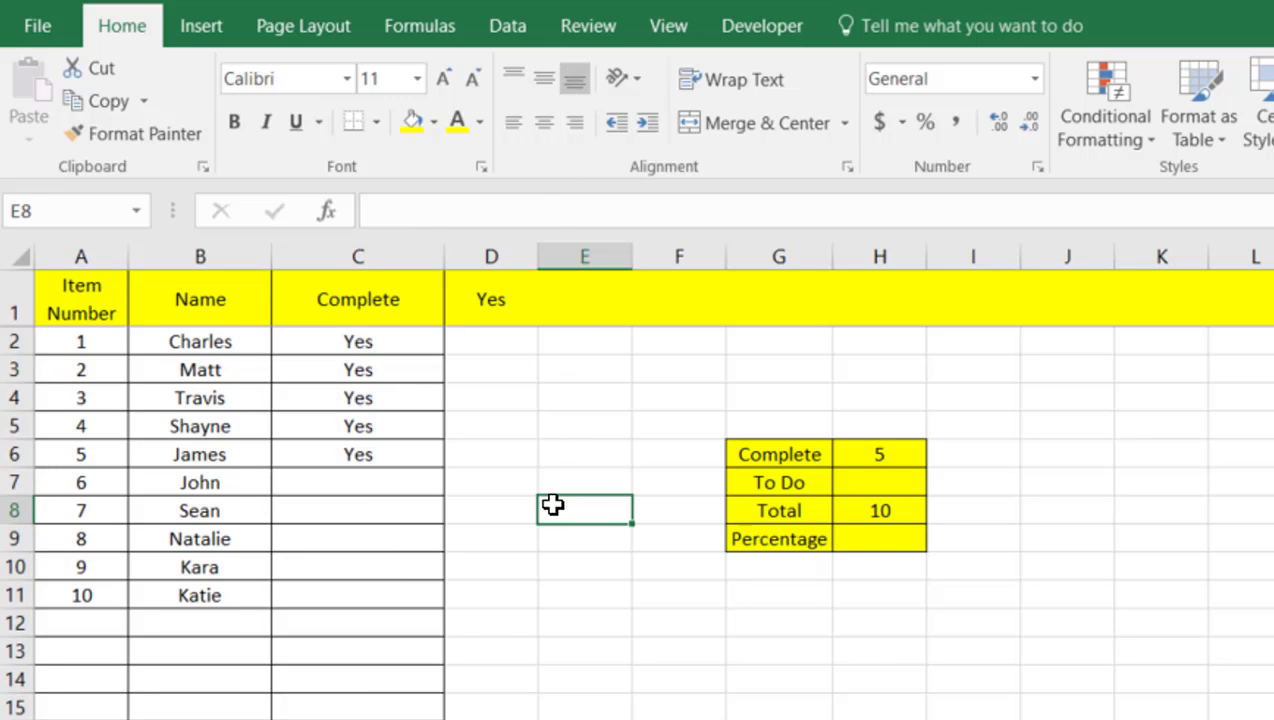
# Enter =H8-H6 in the To Do cell H7 to subtract the completed items from the total
pyautogui.click(873, 548)
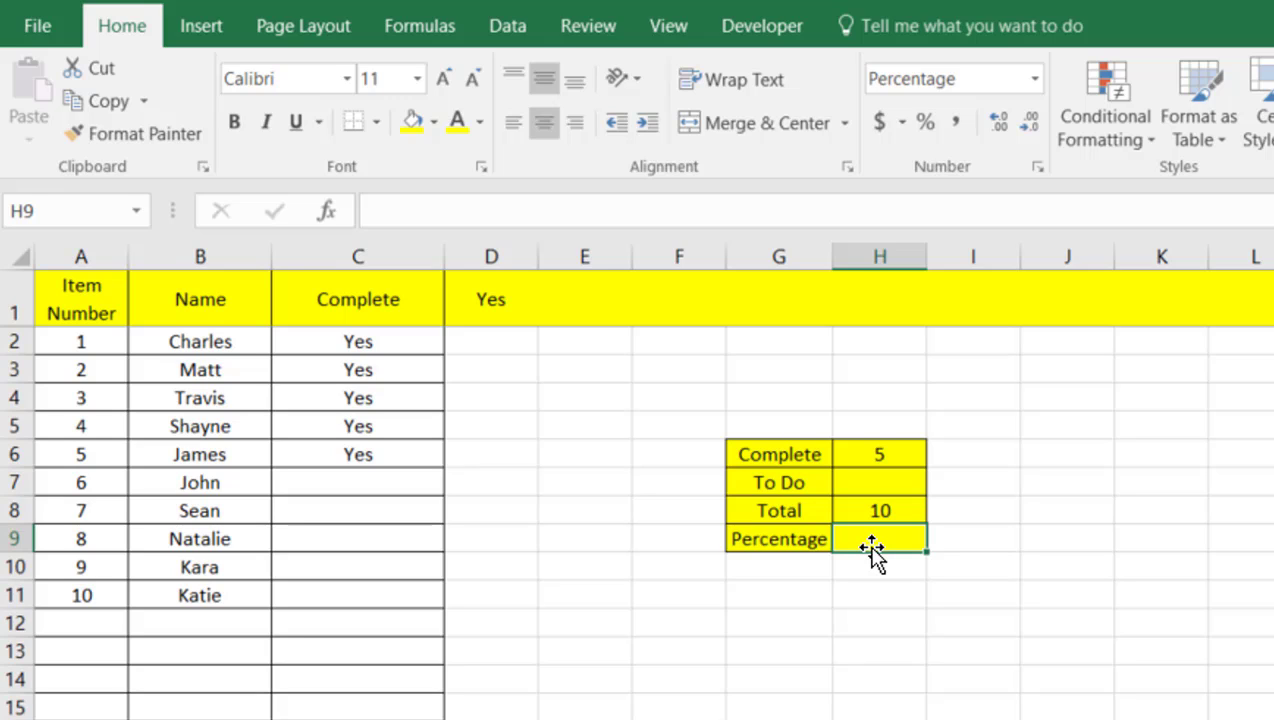
pyautogui.click(874, 478)
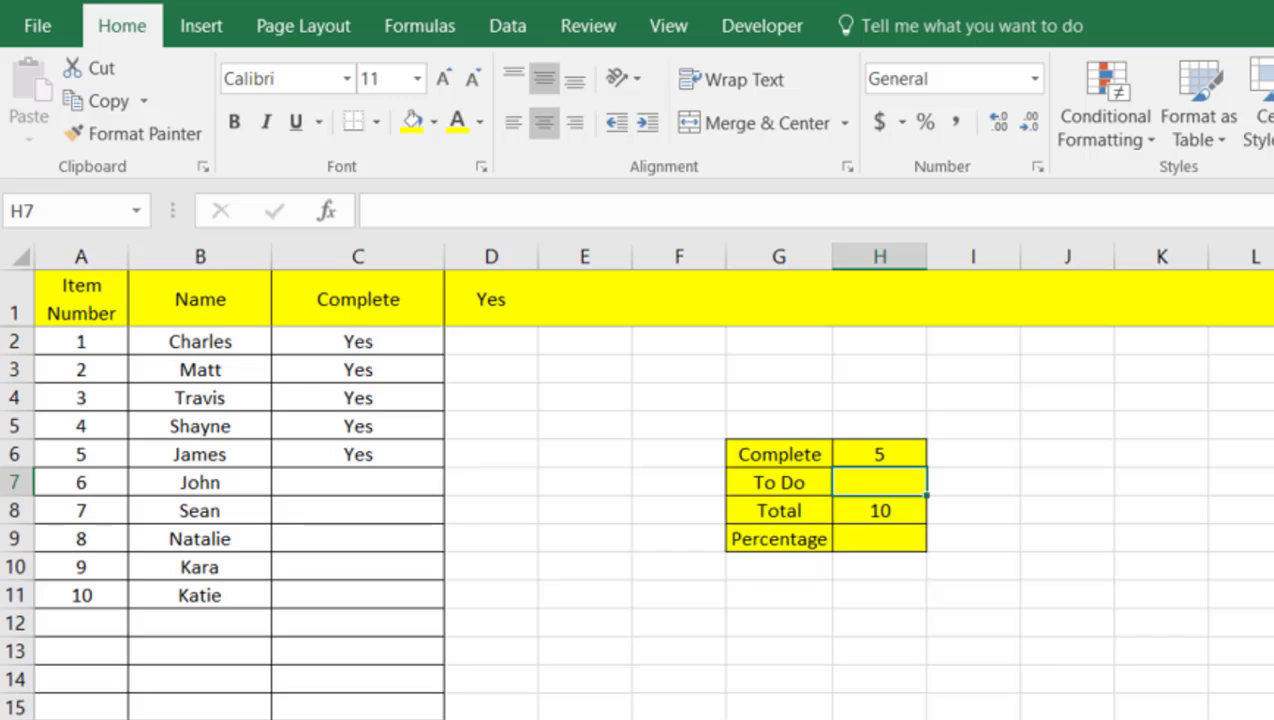
pyautogui.click(868, 512)
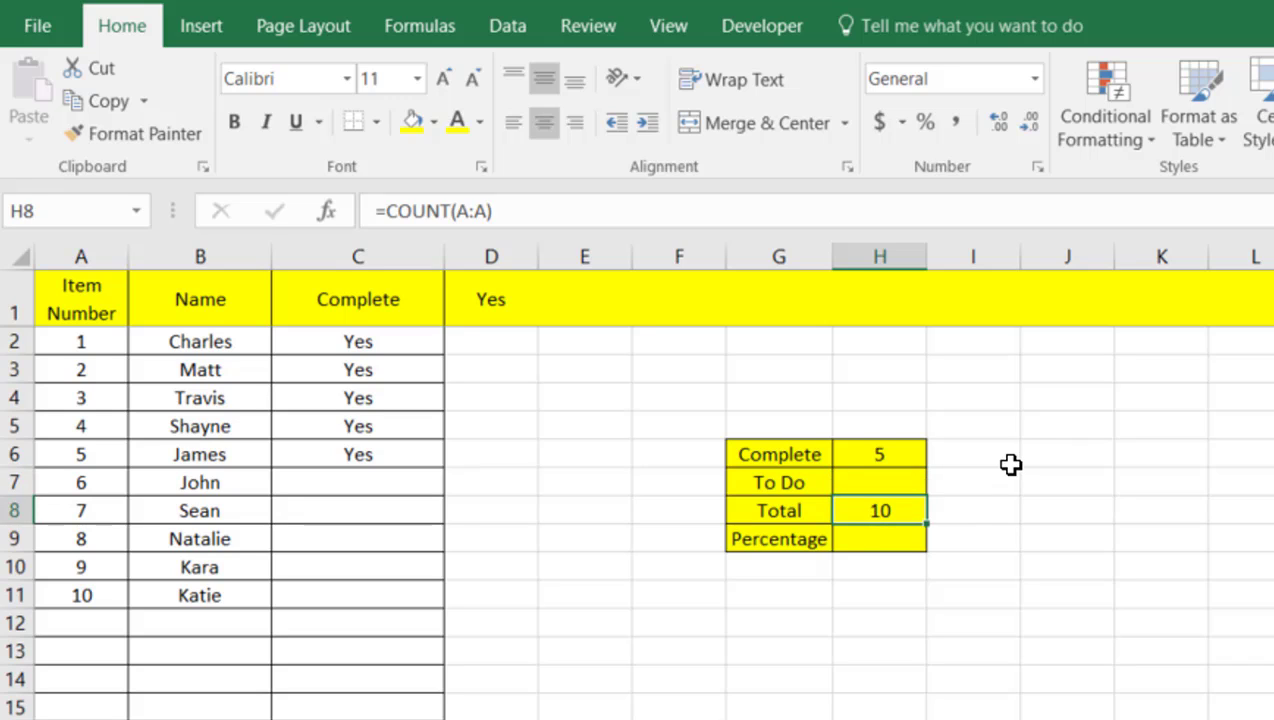
pyautogui.click(893, 455)
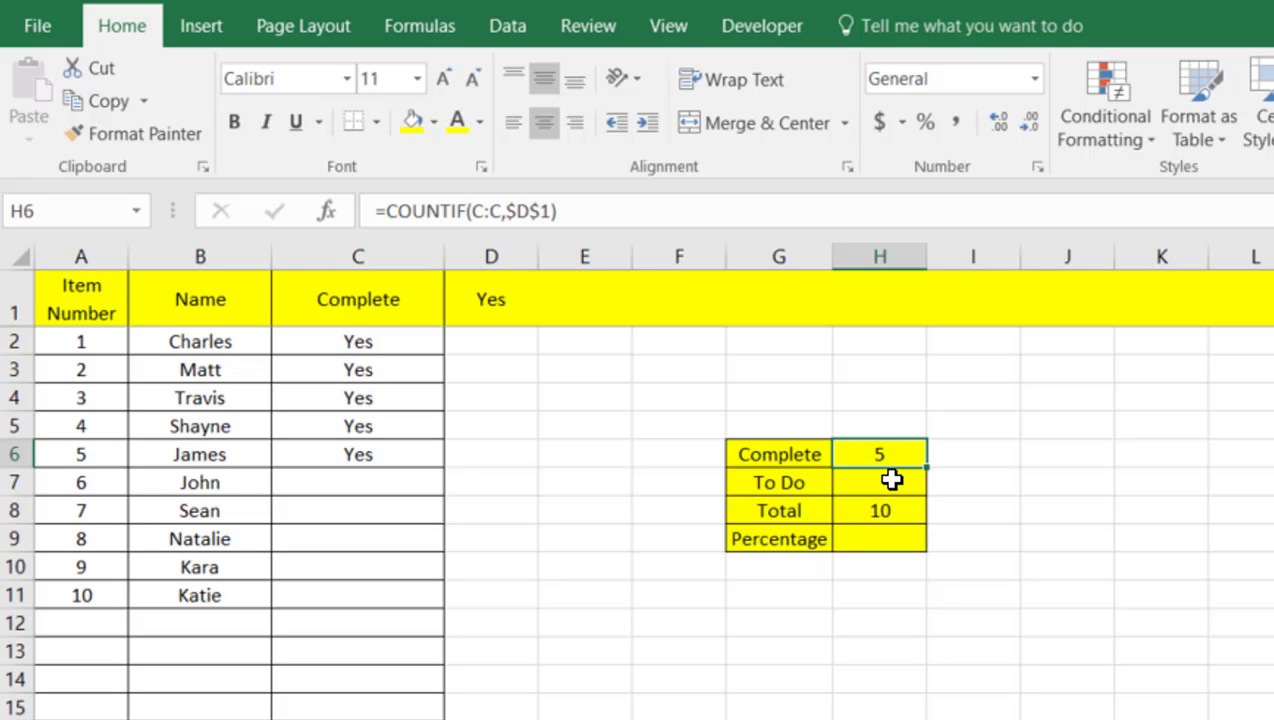
pyautogui.click(891, 481)
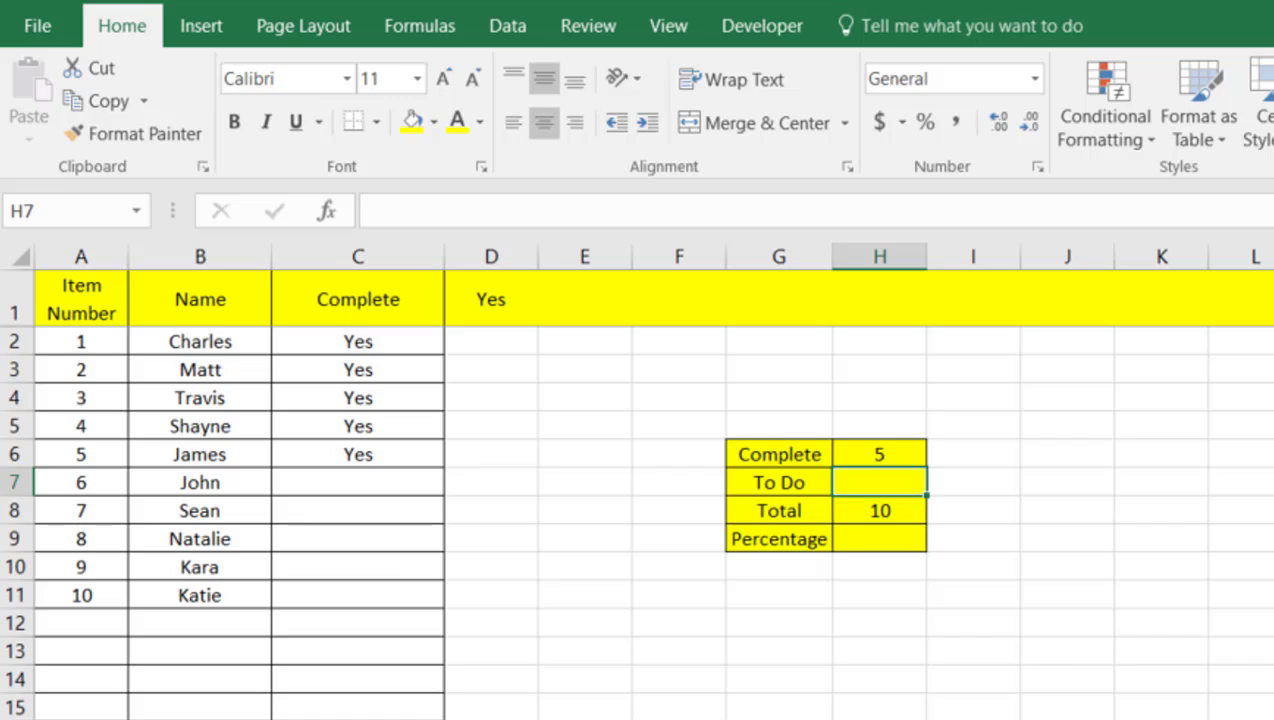
pyautogui.write('=')
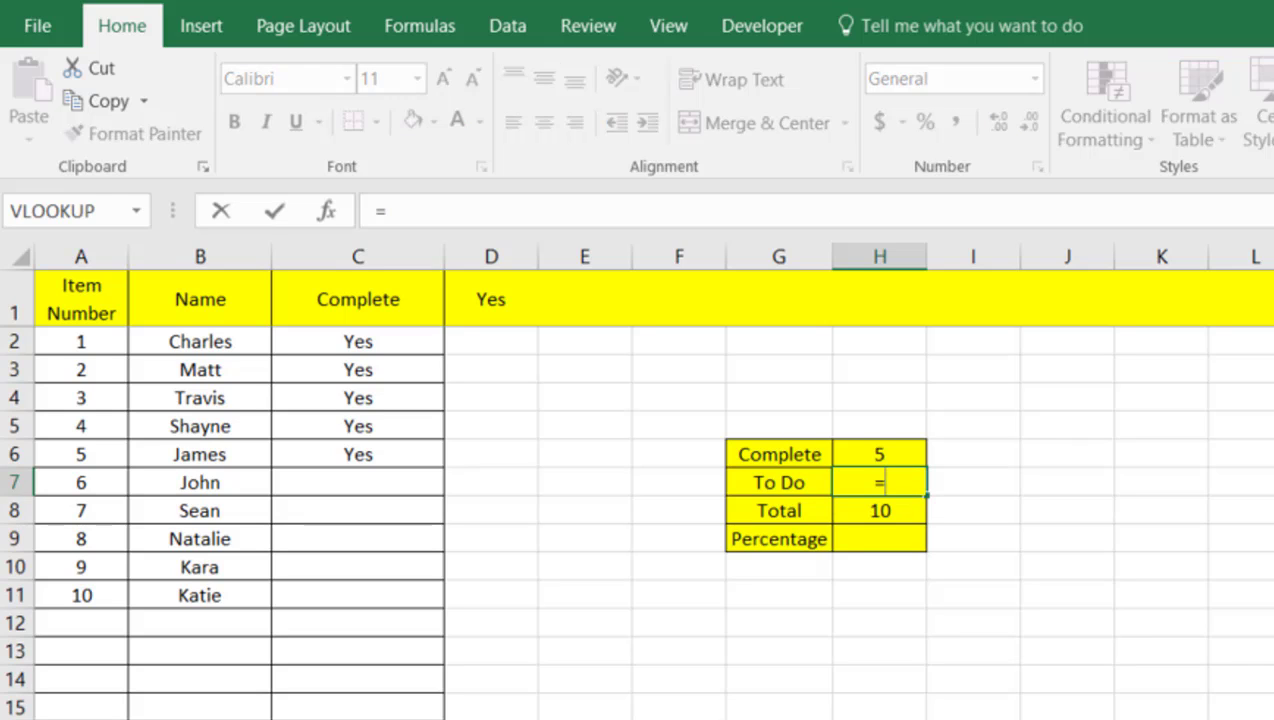
pyautogui.click(885, 510)
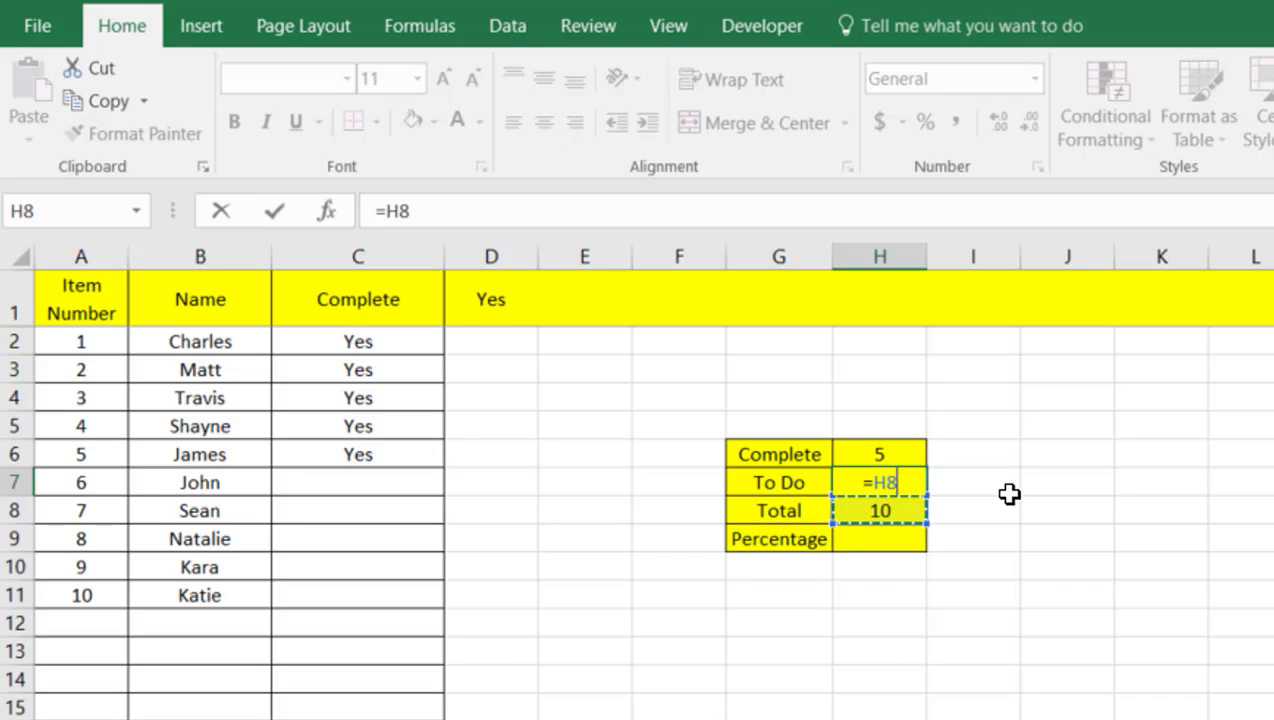
pyautogui.write('-')
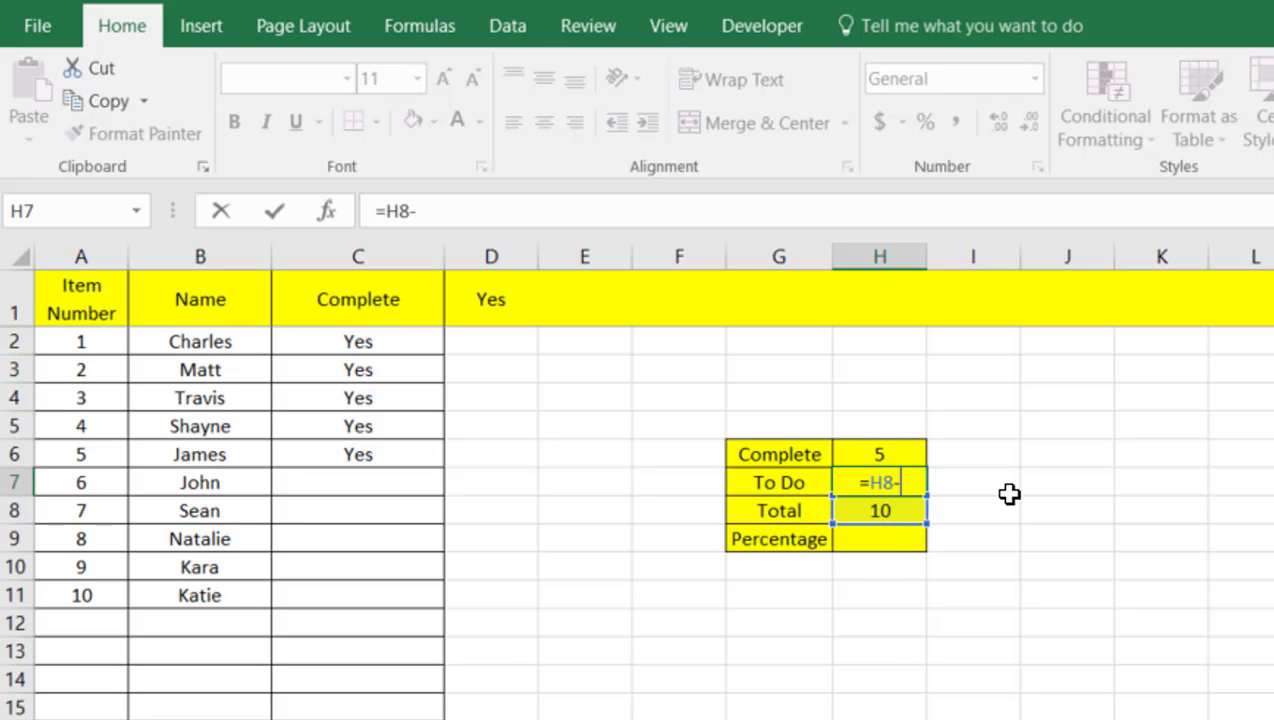
pyautogui.click(914, 450)
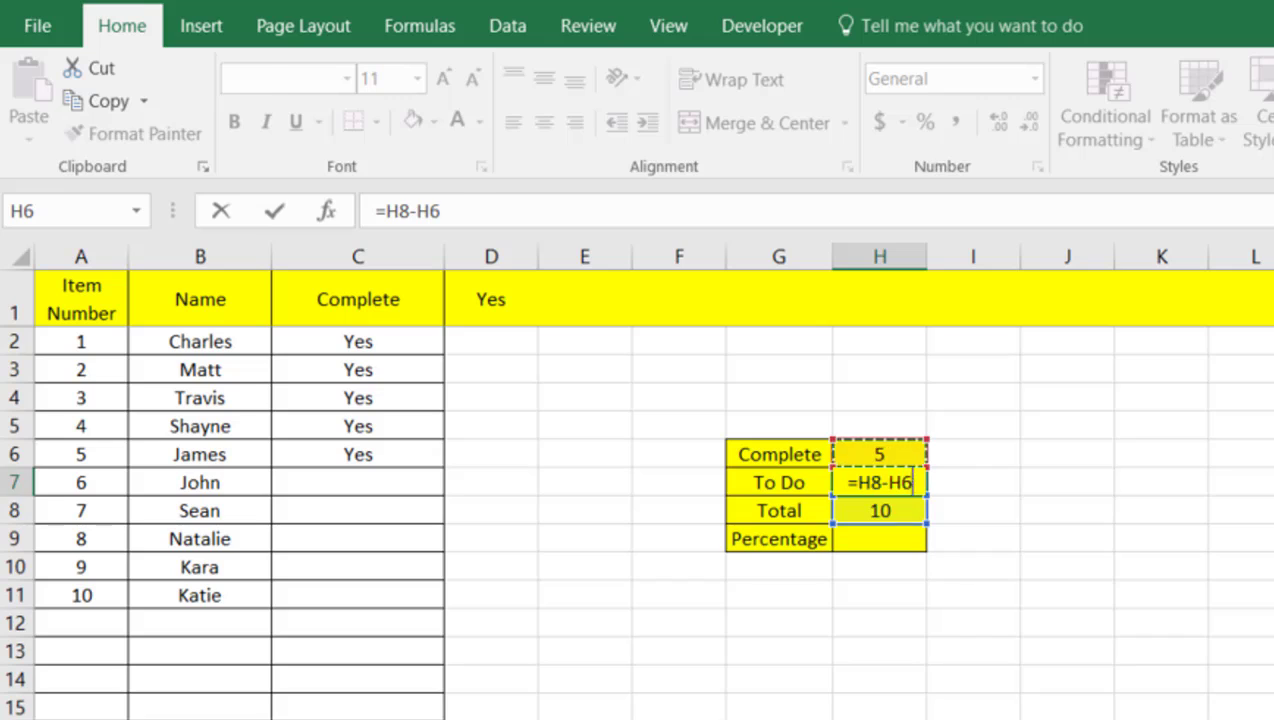
pyautogui.press('Return')
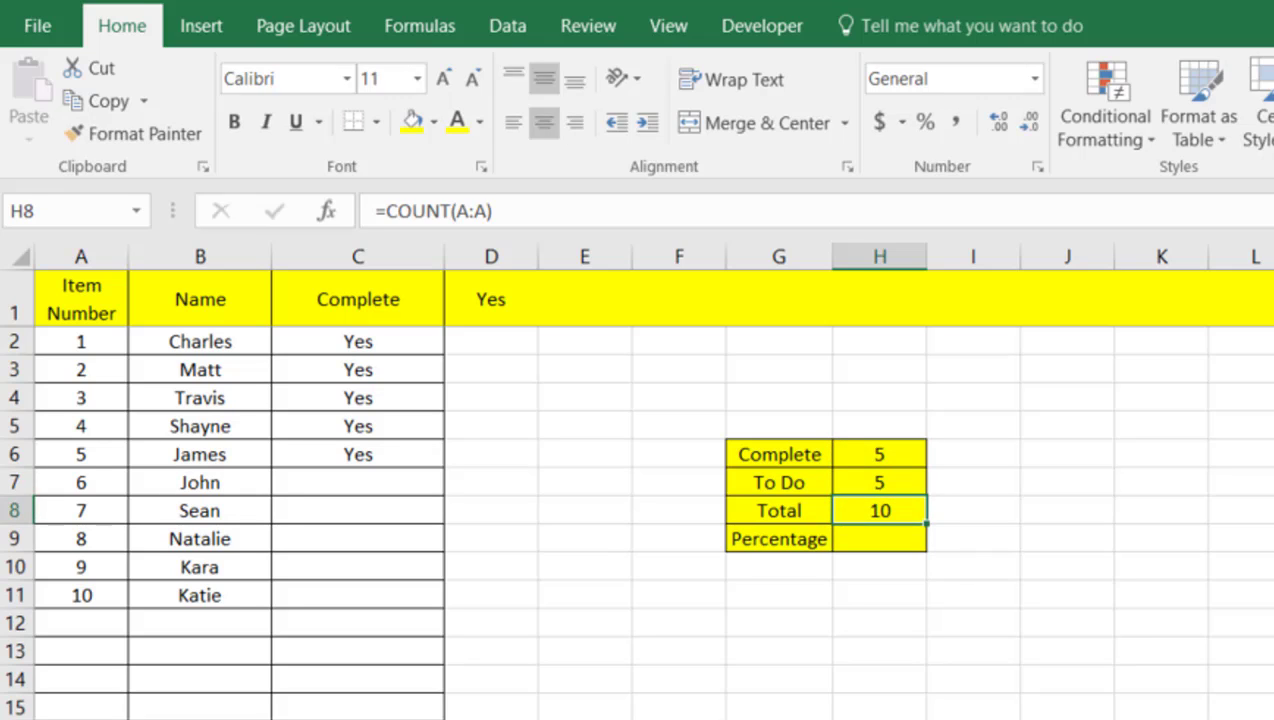
# Make both references in the To Do formula absolute so H7 reads =$H$8-$H$6
pyautogui.click(900, 483)
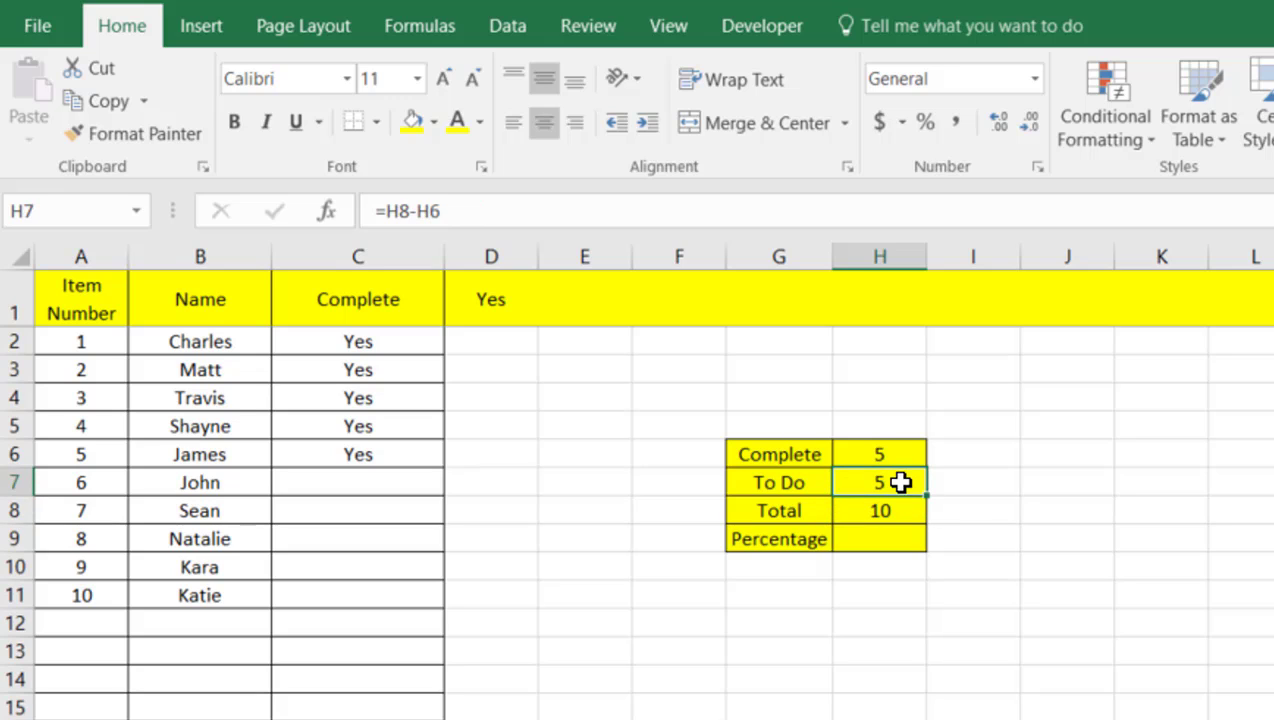
pyautogui.click(399, 212)
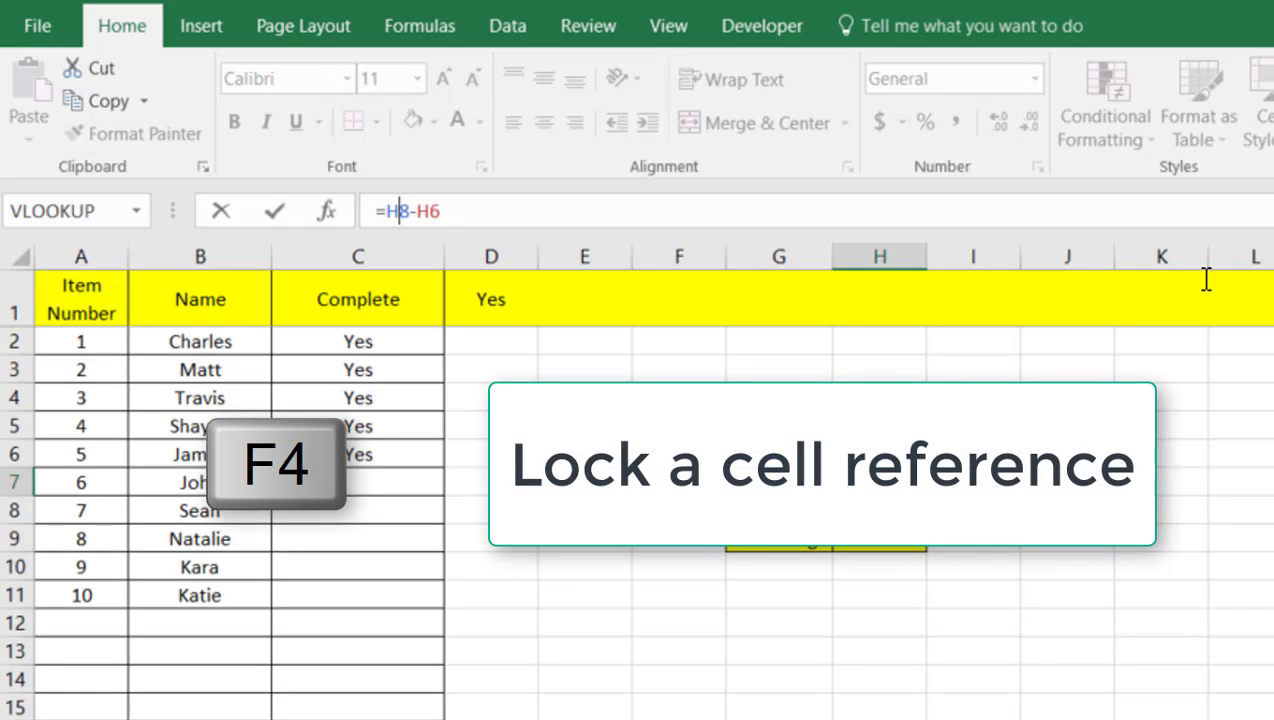
pyautogui.press('F4')
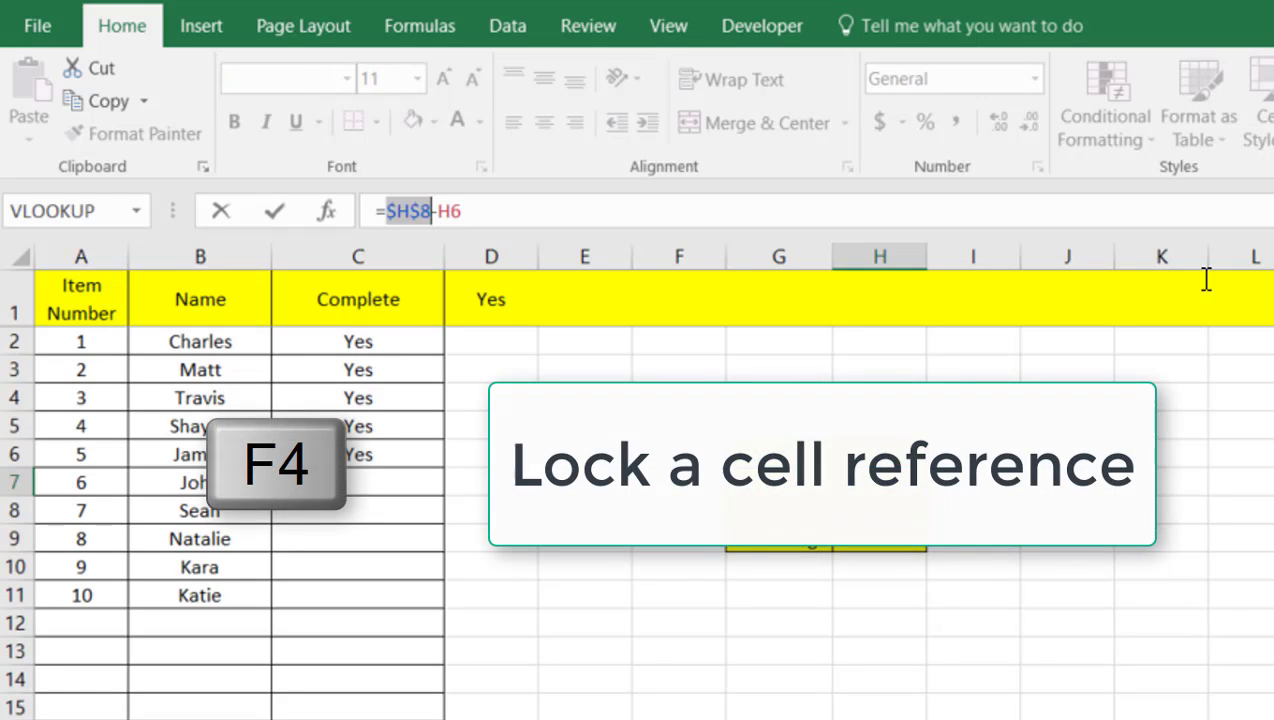
pyautogui.click(451, 211)
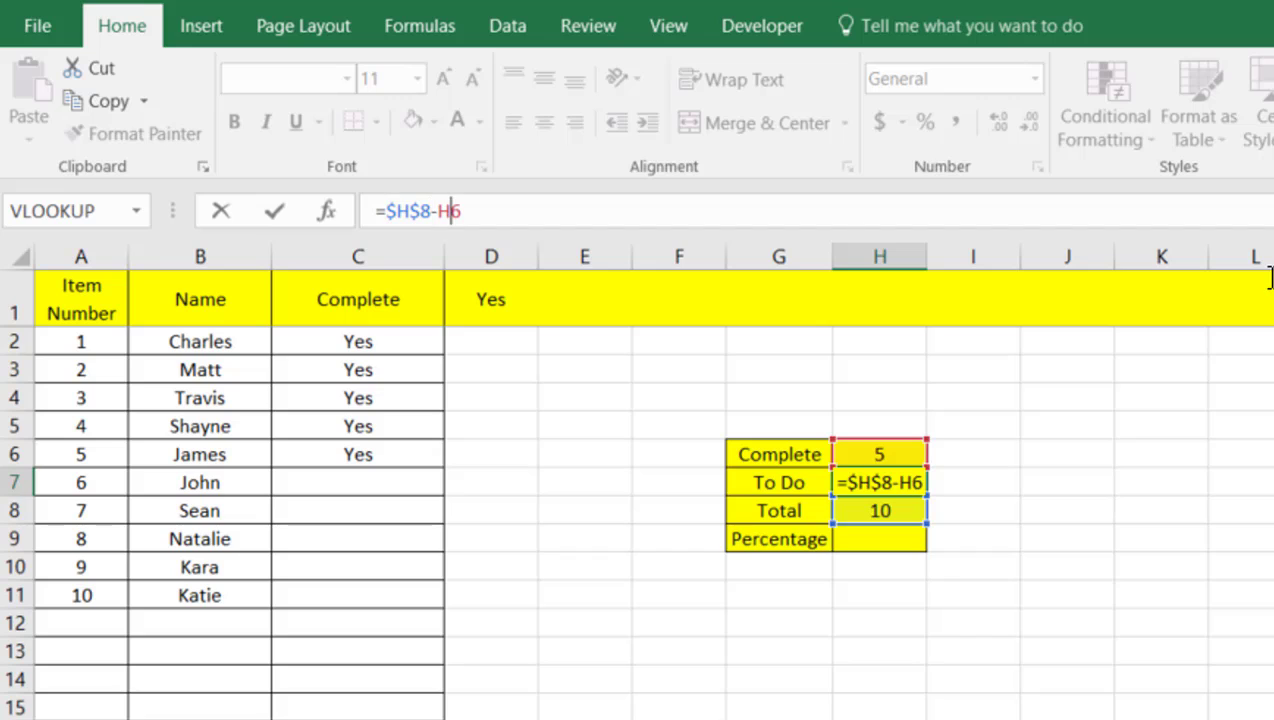
pyautogui.press('F4')
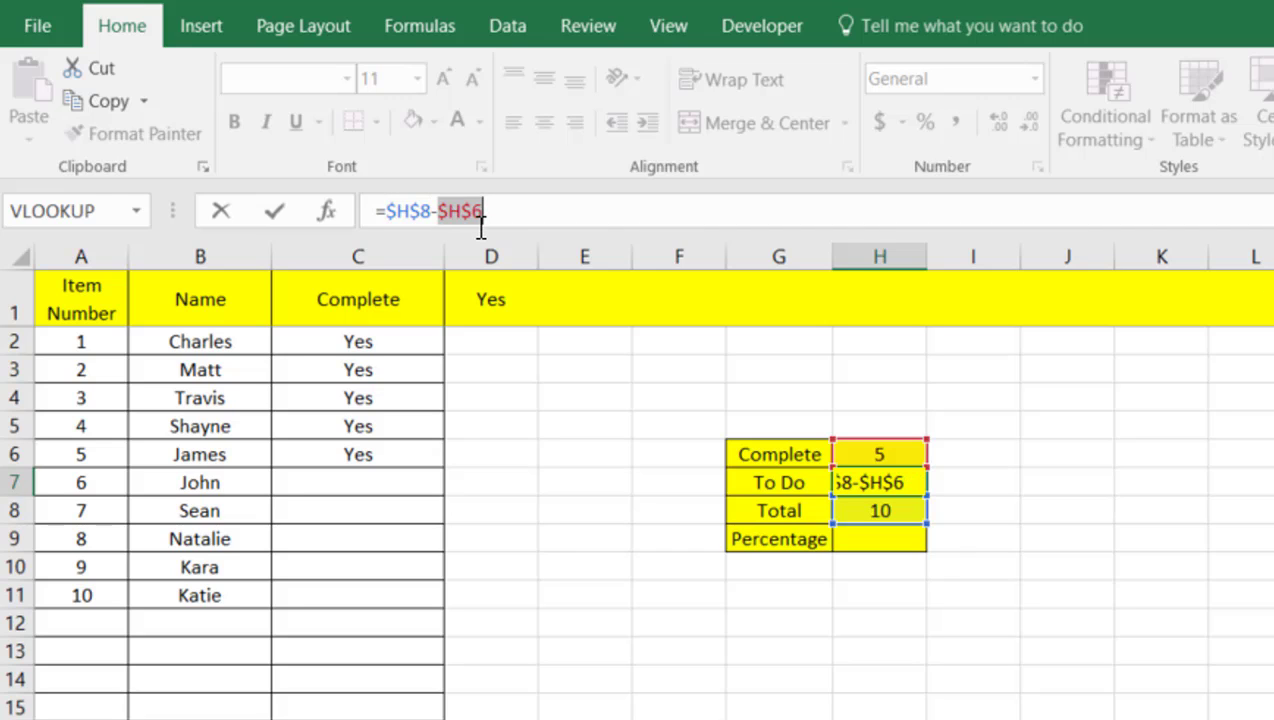
pyautogui.press('Return')
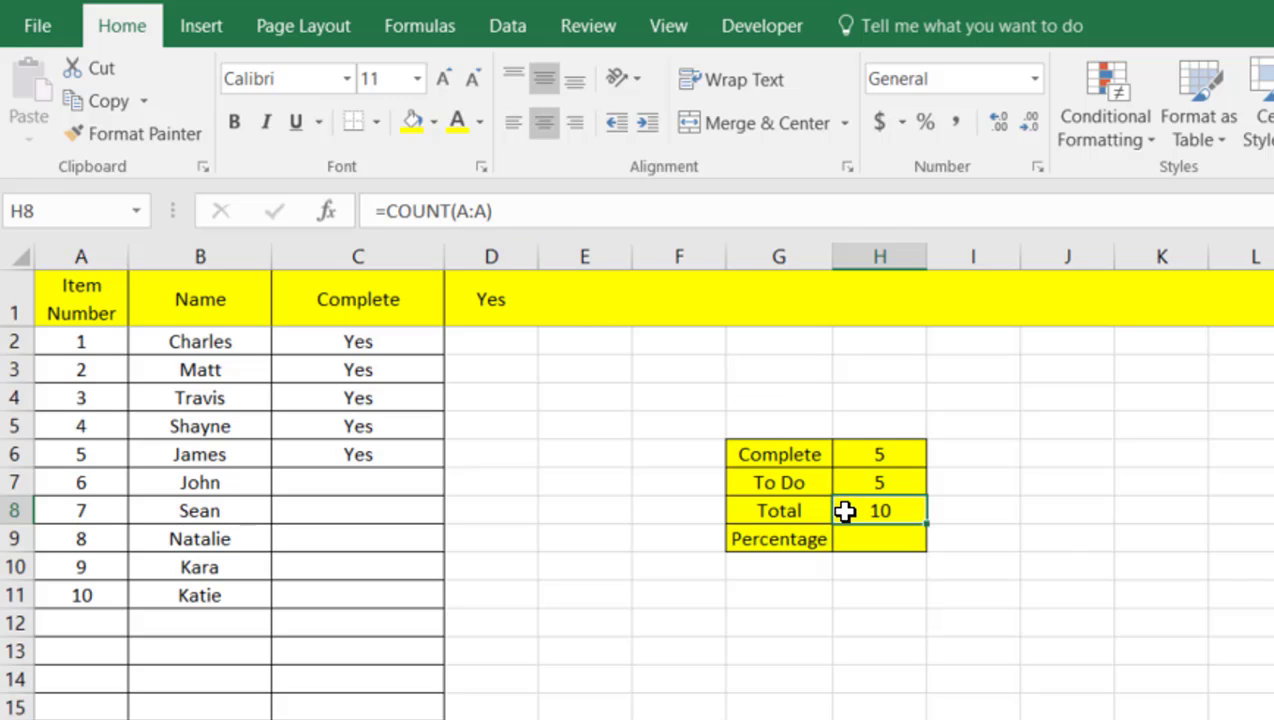
# Mark items 6, 7 and 8 as complete by choosing Yes in C7, C8 and C9 to test the summary formulas
pyautogui.click(438, 486)
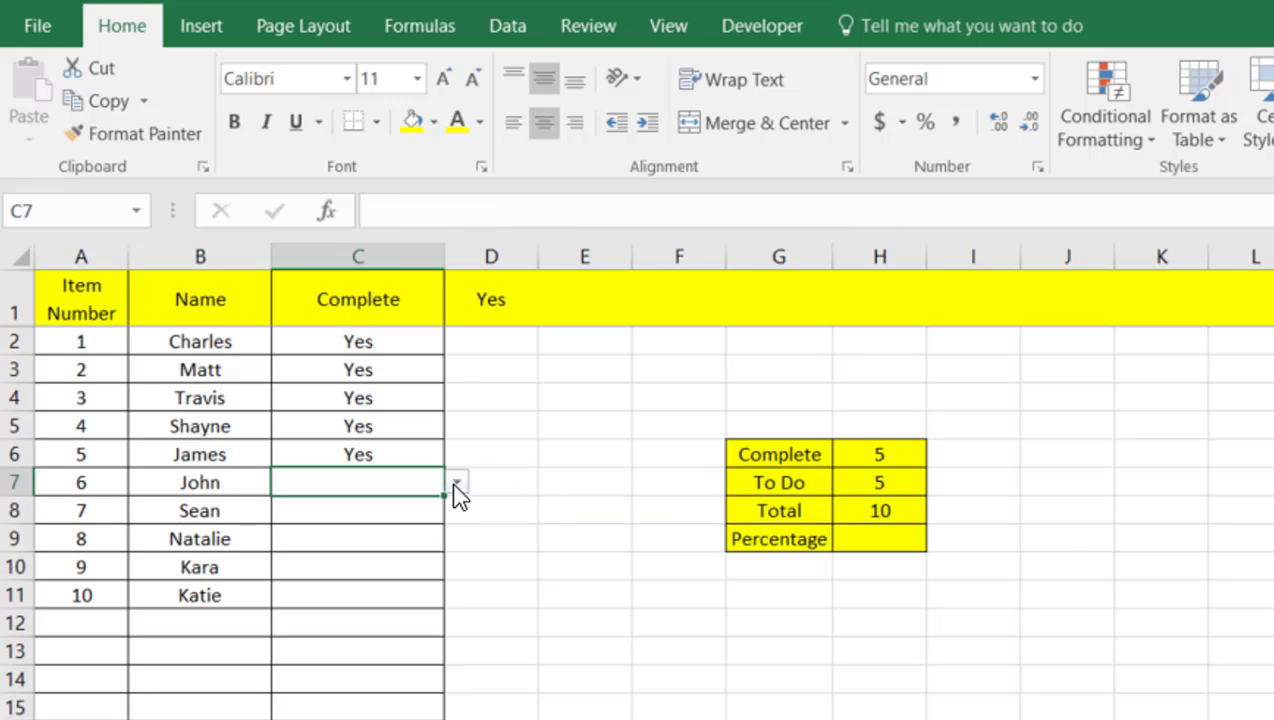
pyautogui.click(456, 483)
pyautogui.click(427, 512)
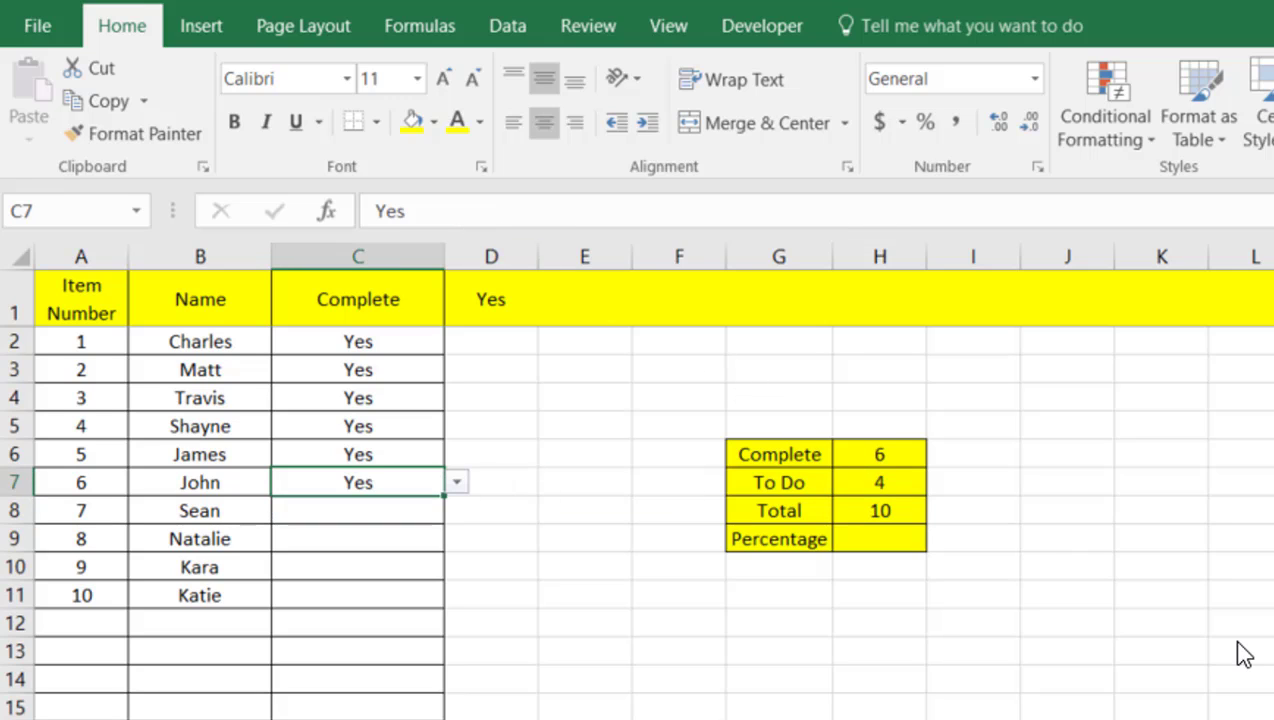
pyautogui.click(414, 507)
pyautogui.click(456, 512)
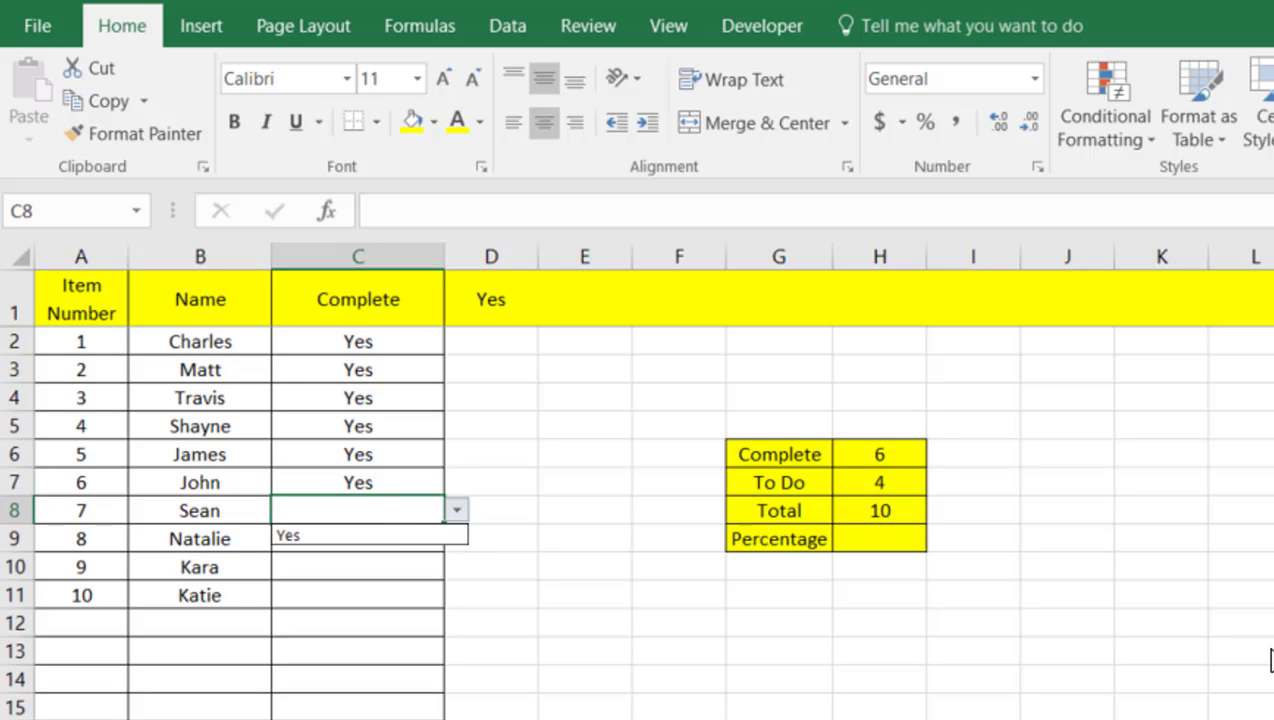
pyautogui.click(407, 541)
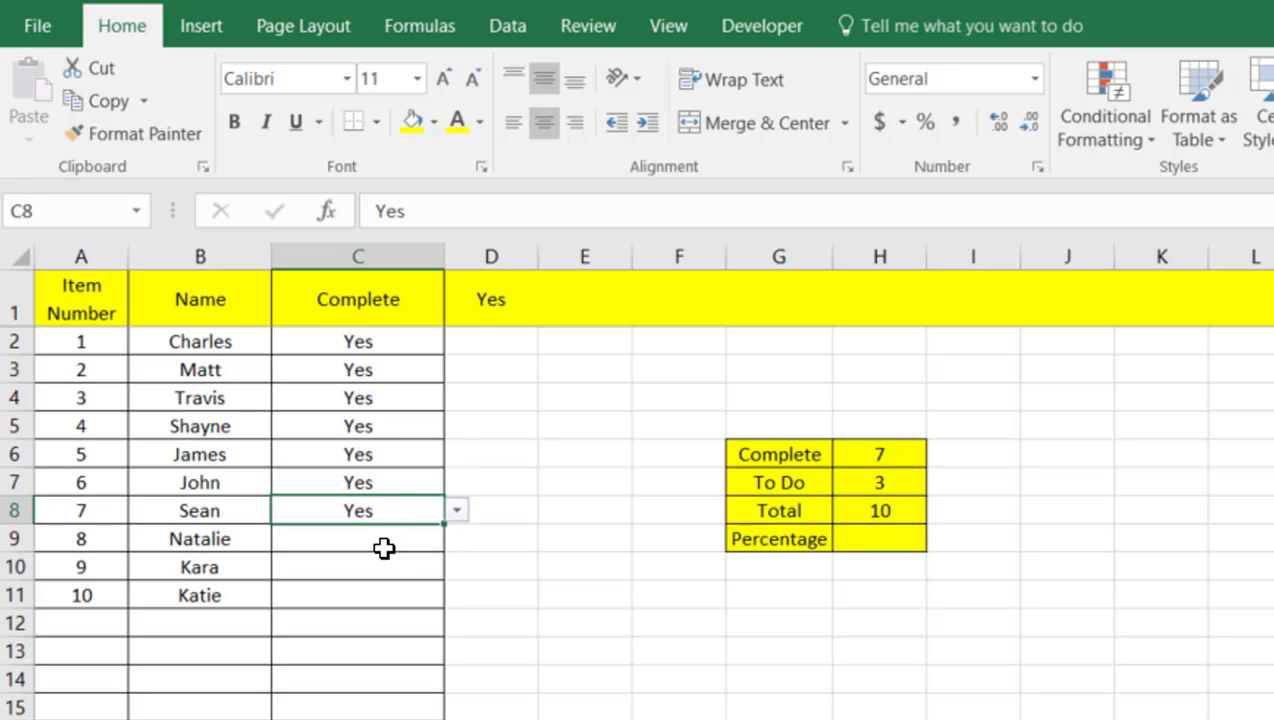
pyautogui.click(384, 545)
pyautogui.click(456, 538)
pyautogui.click(400, 561)
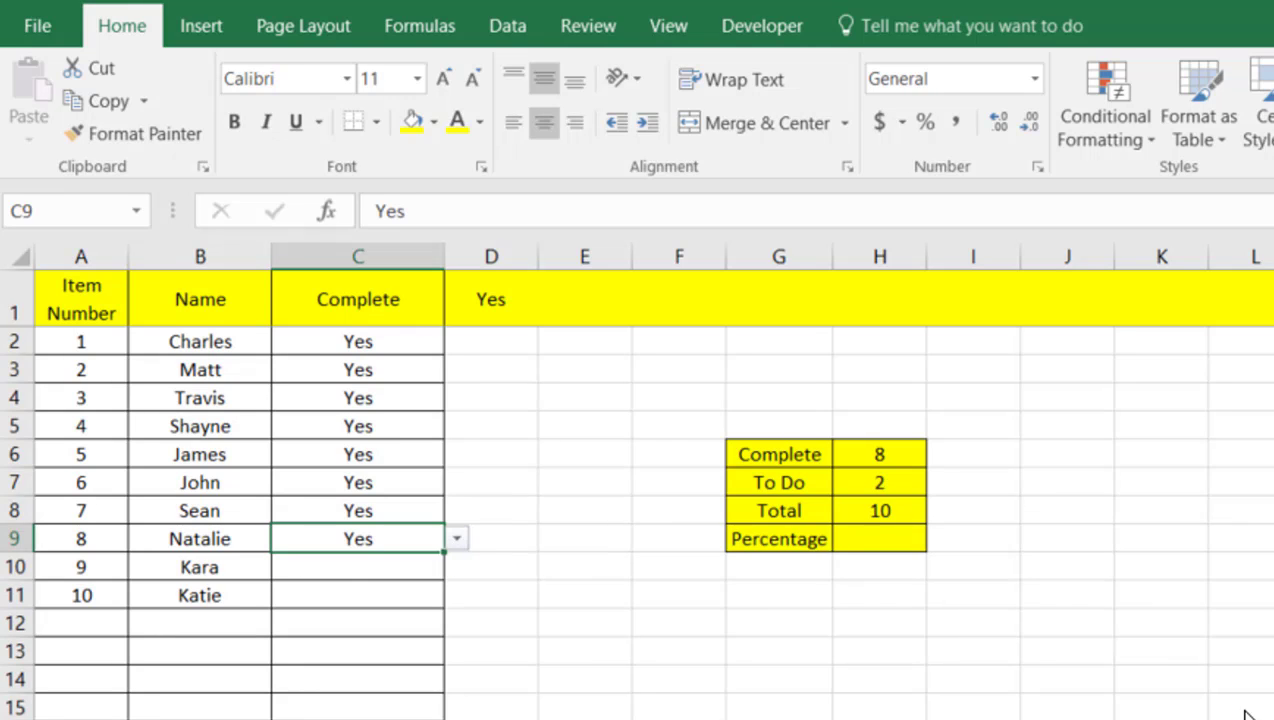
# Clear the test Yes entries for items 8, 7 and 6 from C9, C8 and C7
pyautogui.press('BackSpace')
pyautogui.click(398, 509)
pyautogui.press('BackSpace')
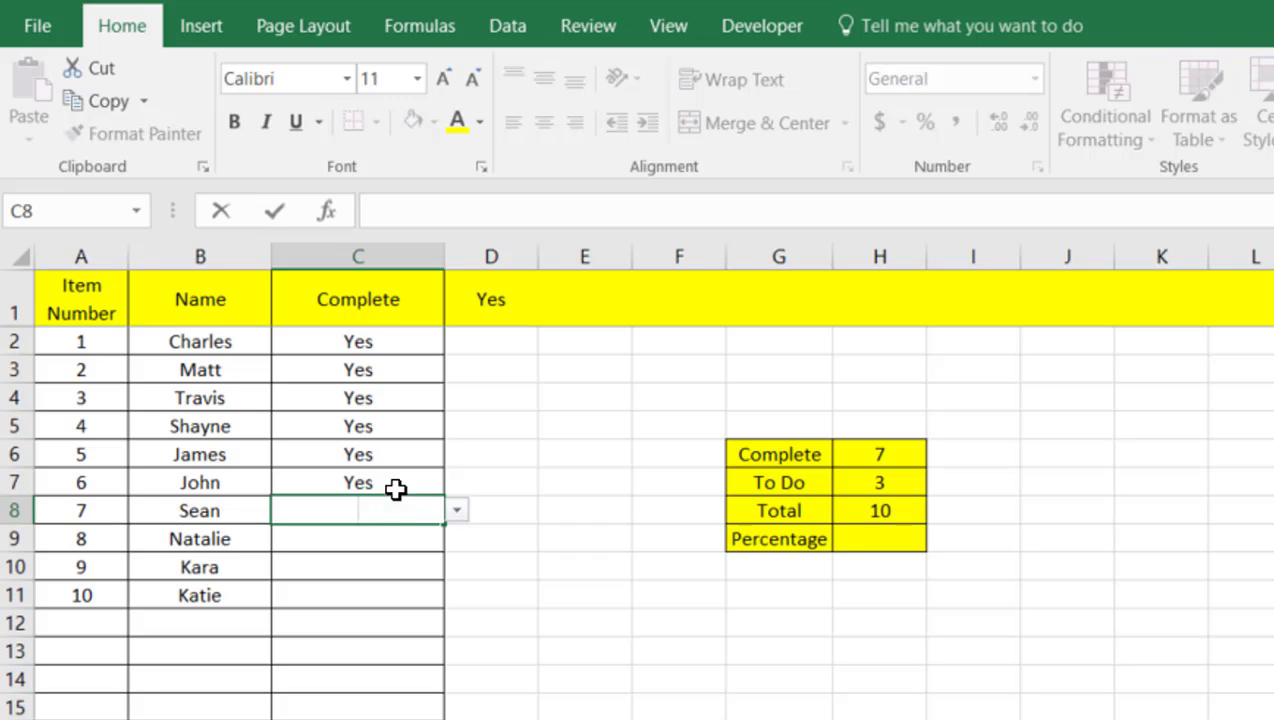
pyautogui.click(396, 489)
pyautogui.press('BackSpace')
pyautogui.click(605, 598)
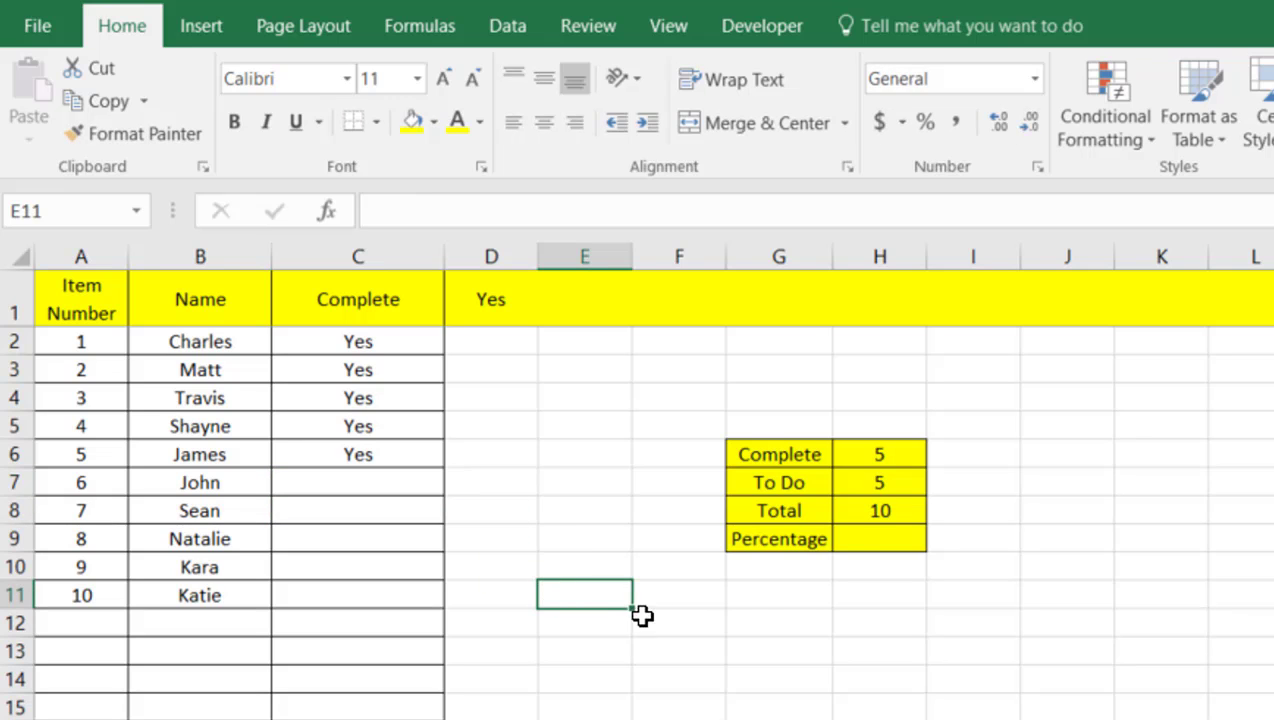
# Enter =H6/H8 in the Percentage cell H9 to divide the completed items by the total
pyautogui.click(840, 543)
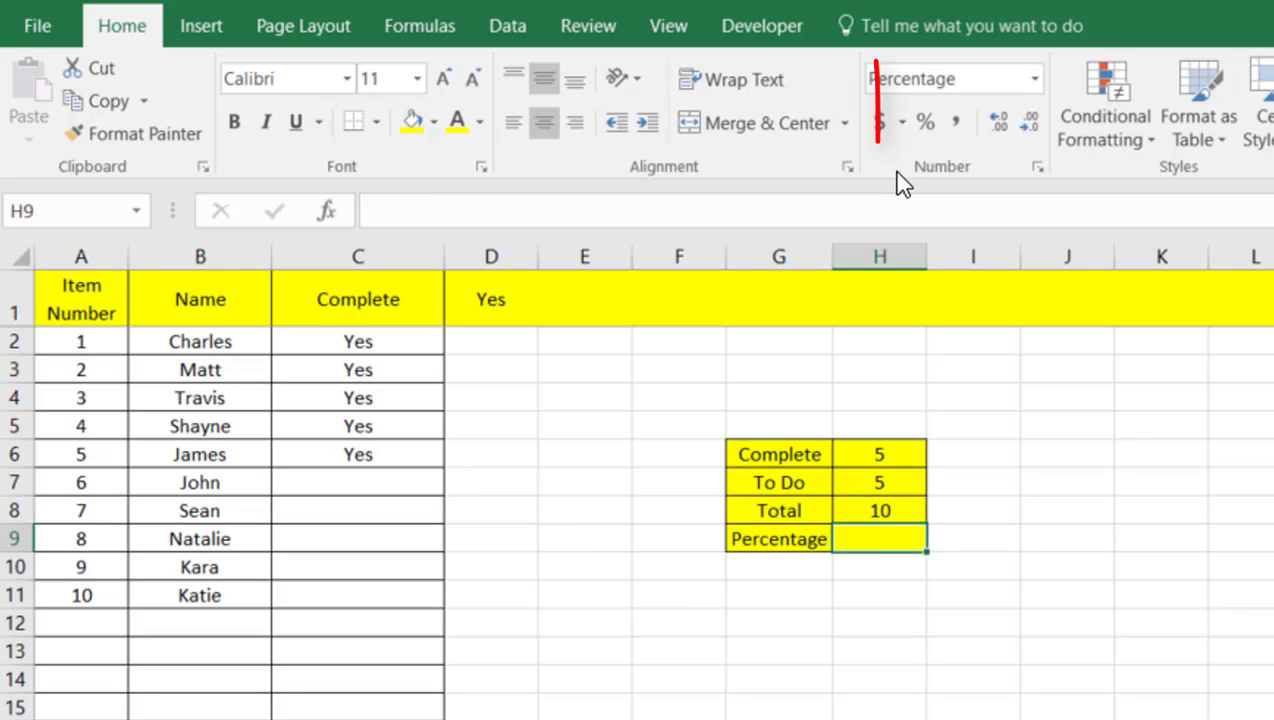
pyautogui.click(1170, 600)
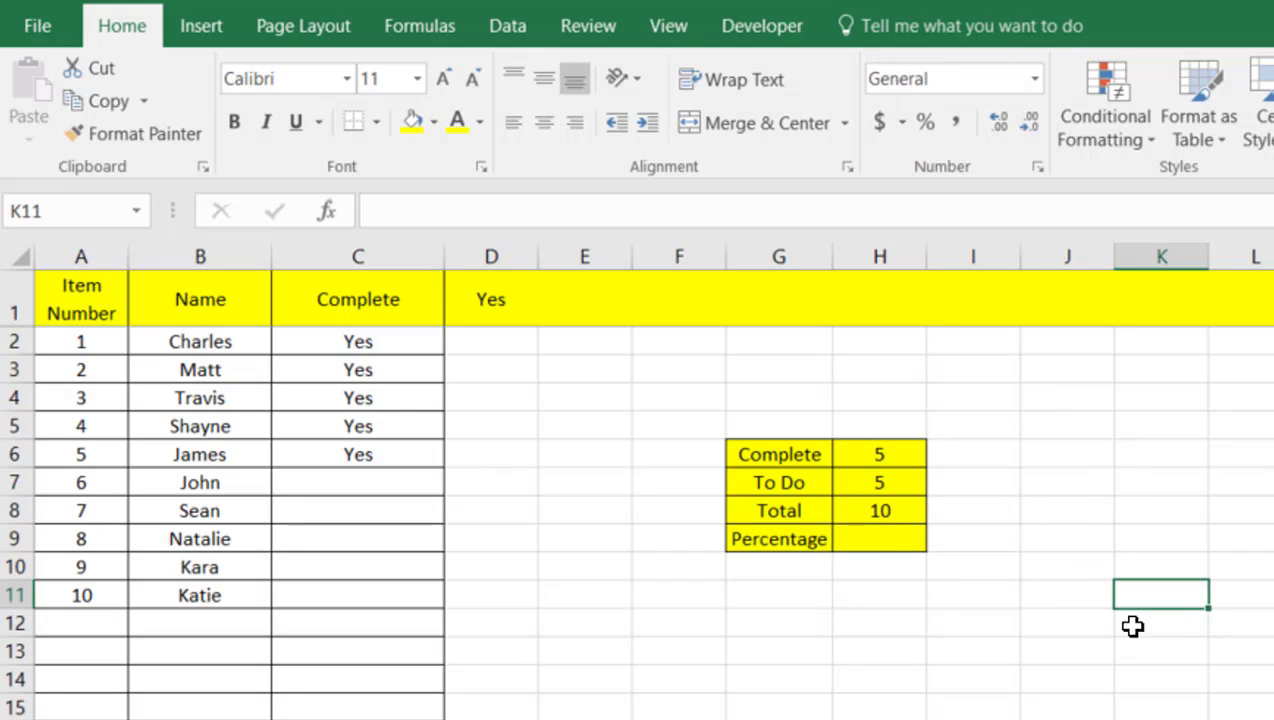
pyautogui.click(866, 539)
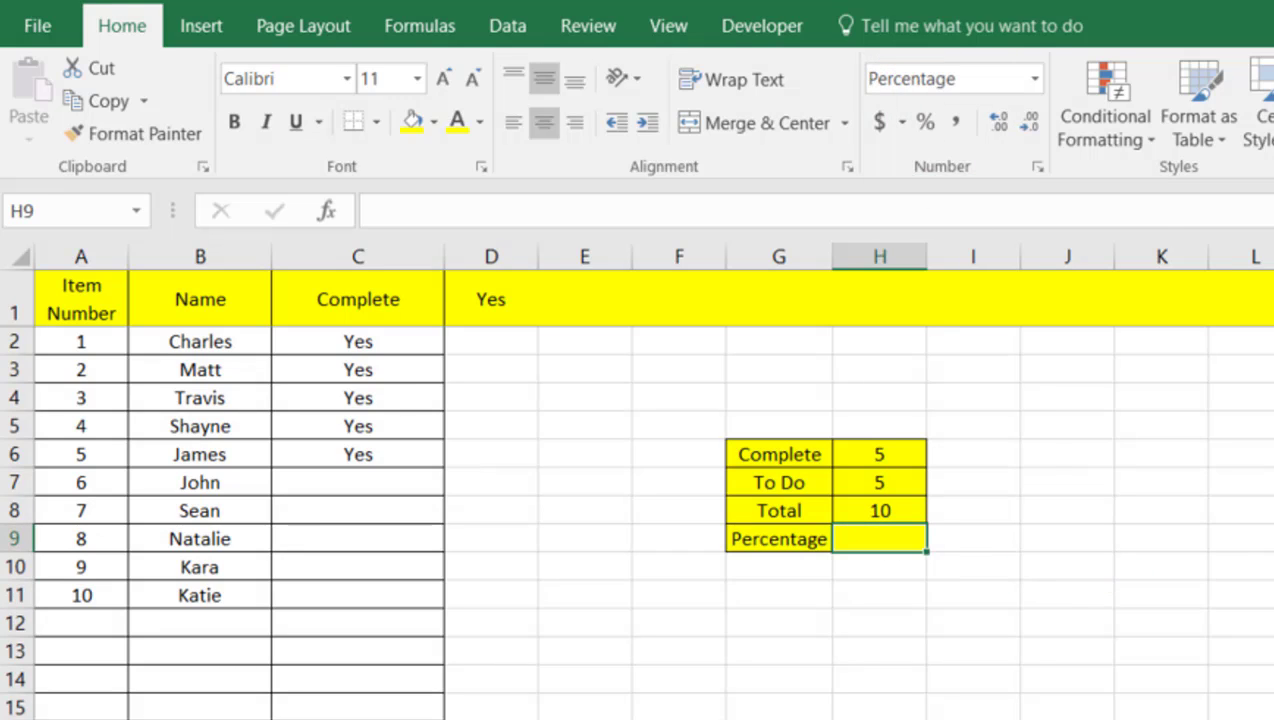
pyautogui.write('=')
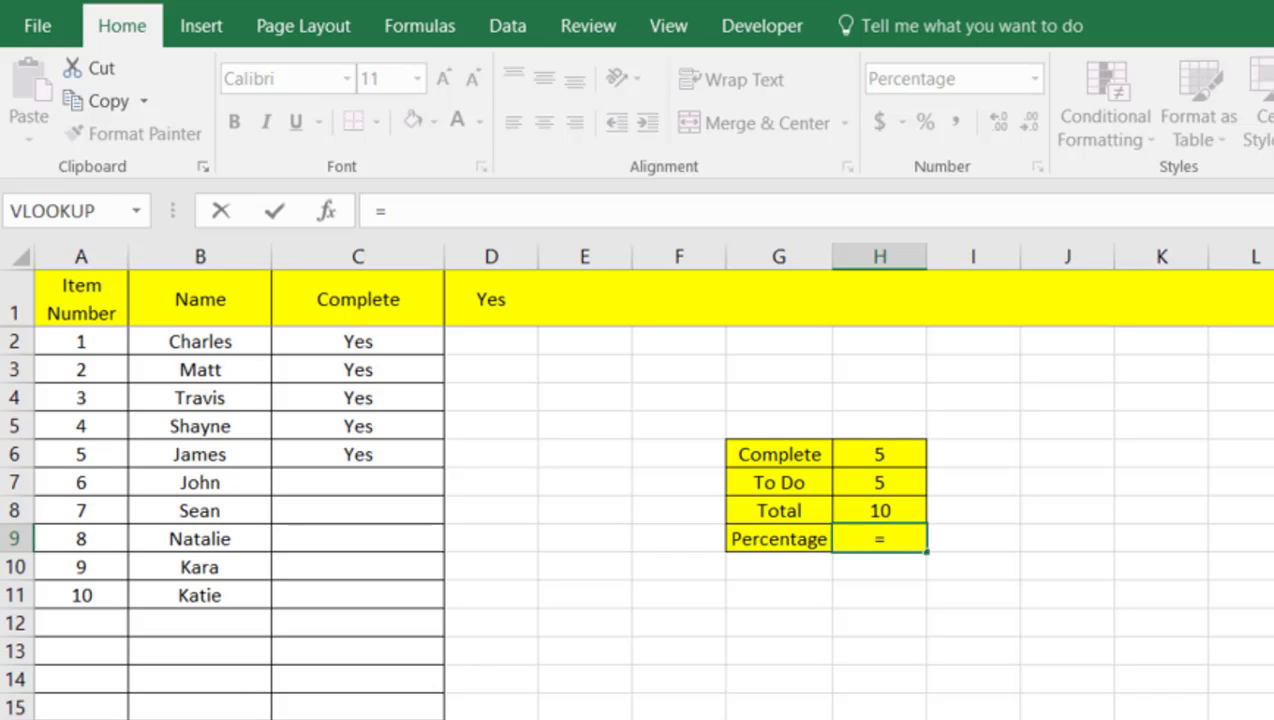
pyautogui.click(872, 452)
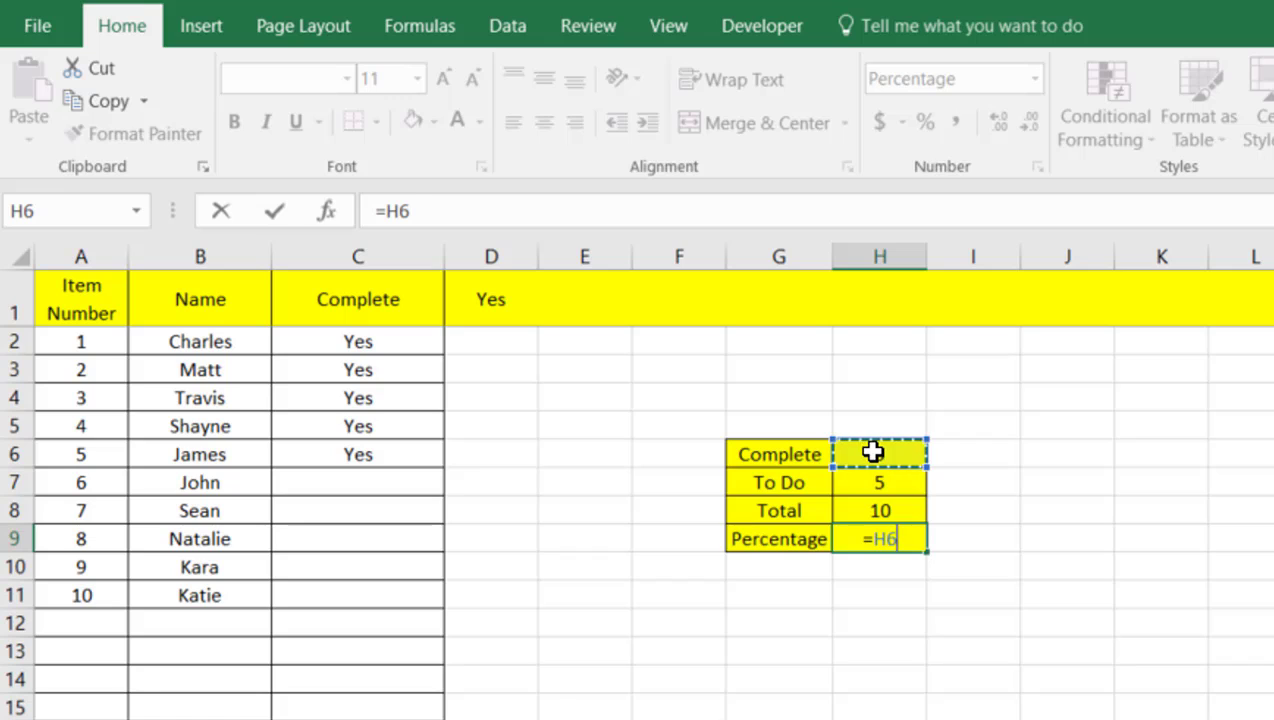
pyautogui.write('/')
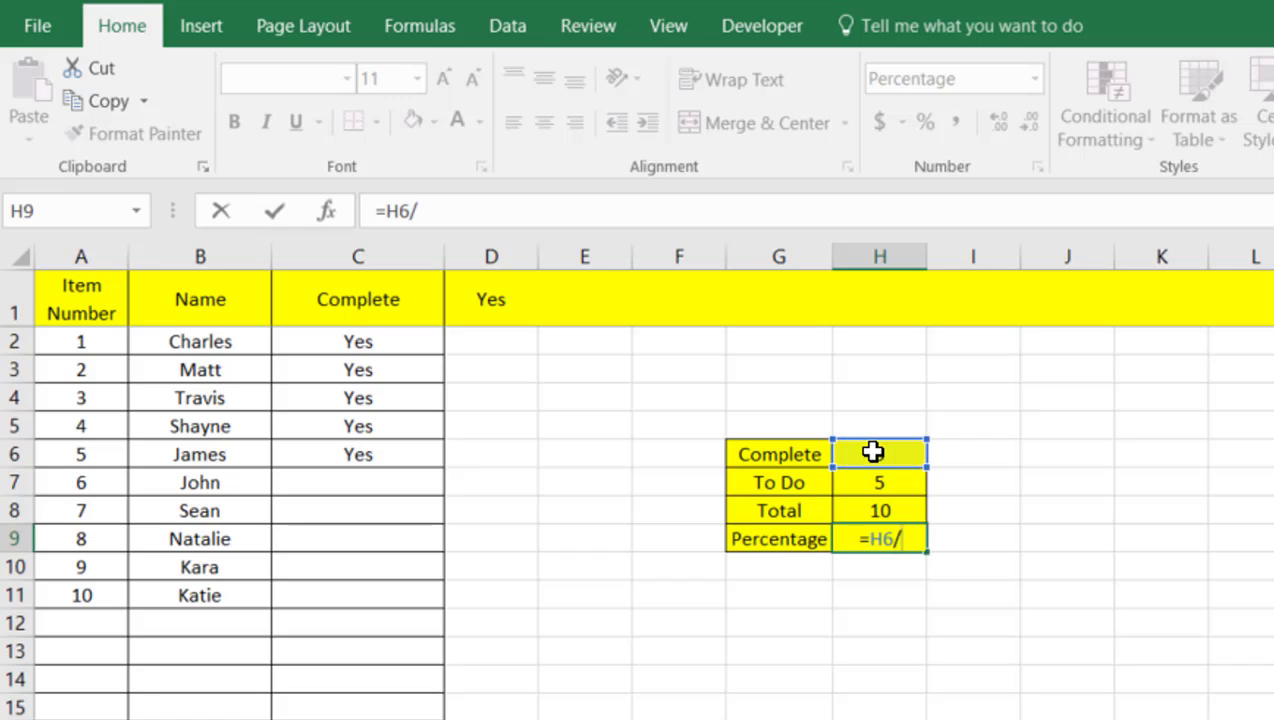
pyautogui.click(865, 511)
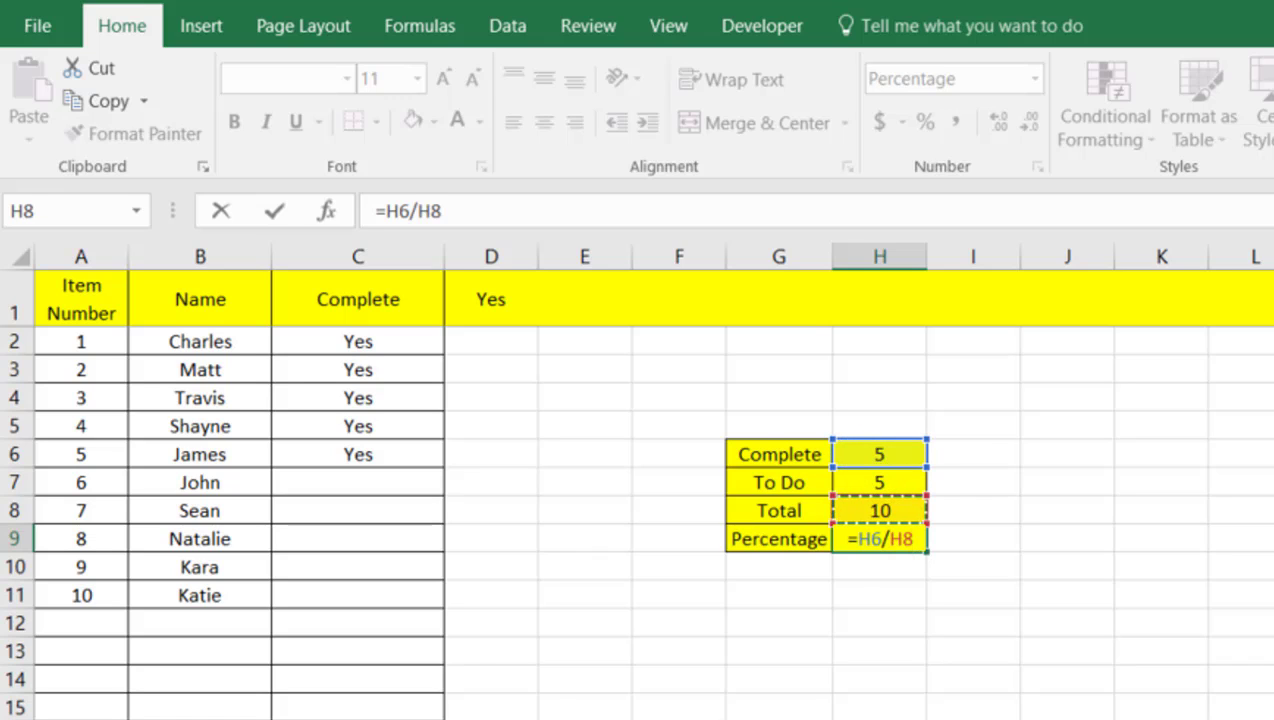
pyautogui.press('Return')
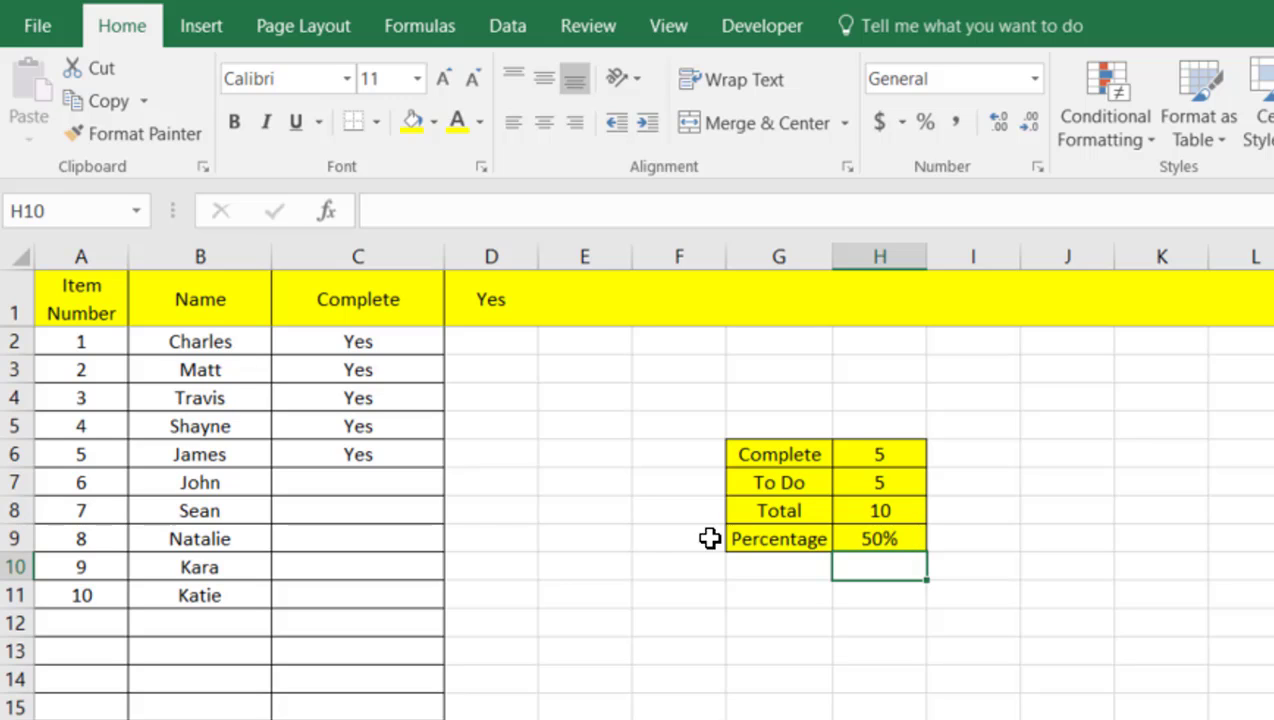
# Mark items 6 and 7 as complete by choosing Yes in C7 and C8
pyautogui.click(433, 483)
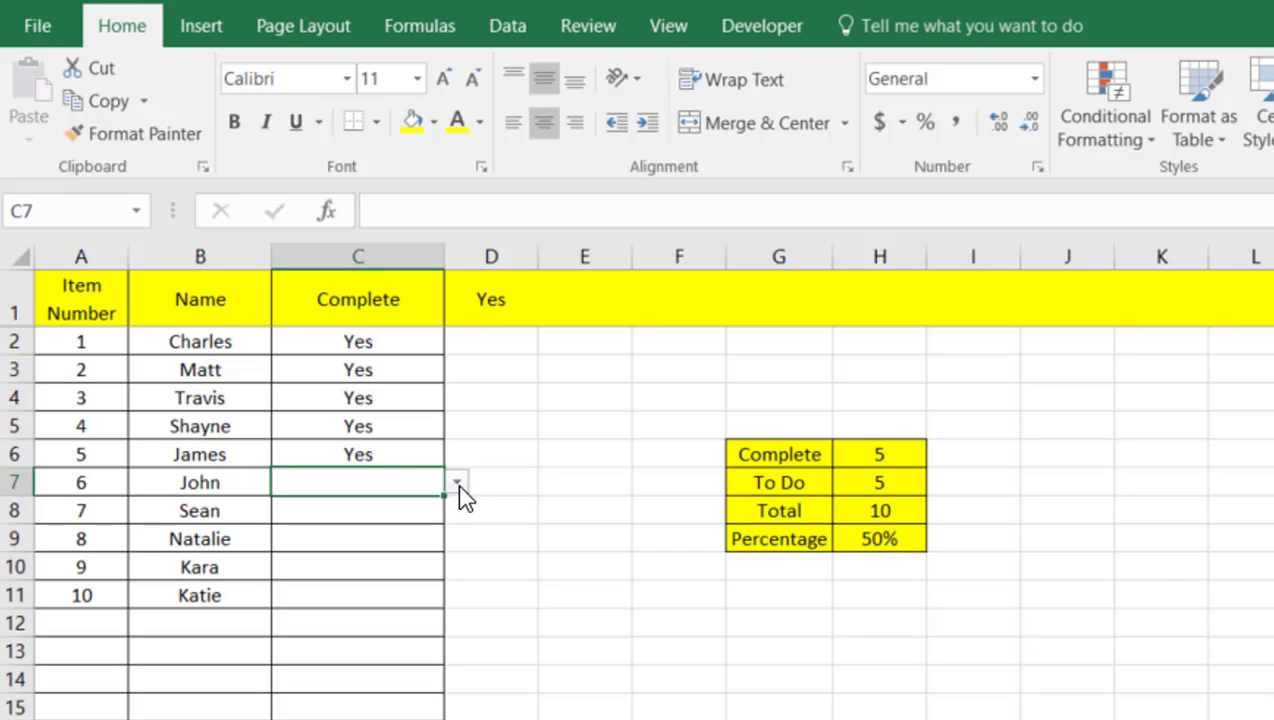
pyautogui.click(457, 484)
pyautogui.click(445, 507)
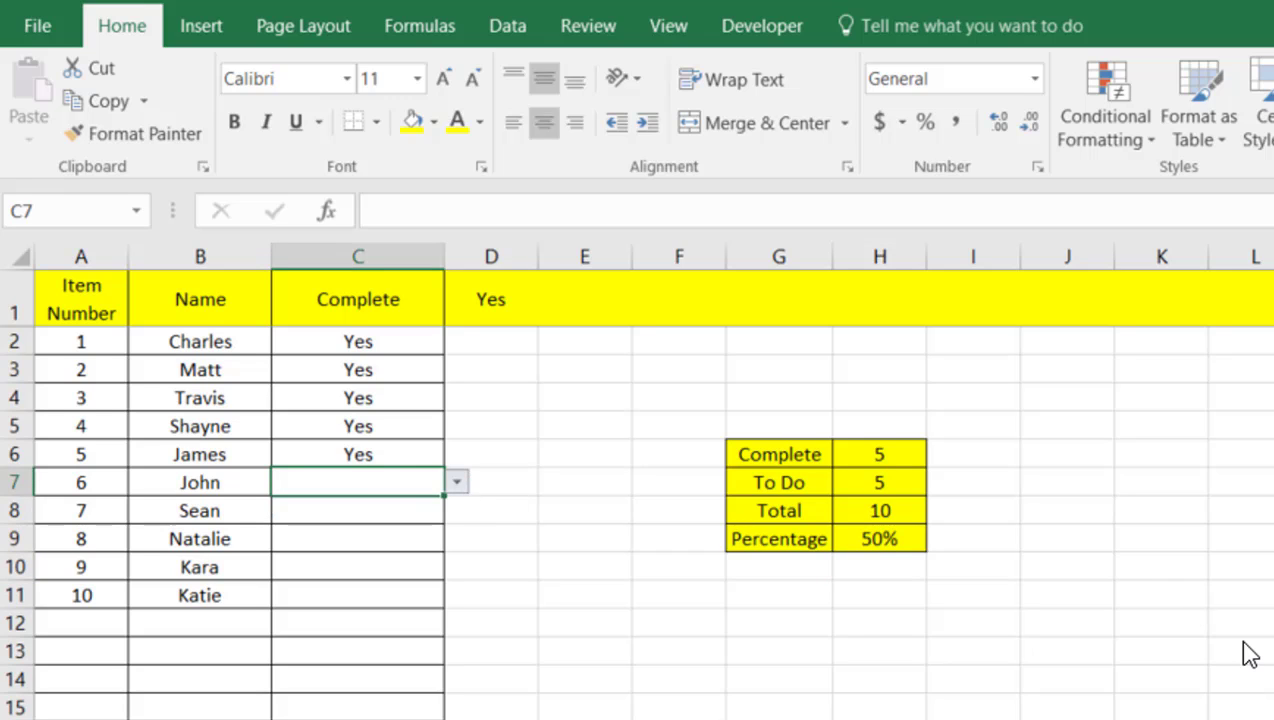
pyautogui.click(420, 512)
pyautogui.click(457, 511)
pyautogui.click(418, 535)
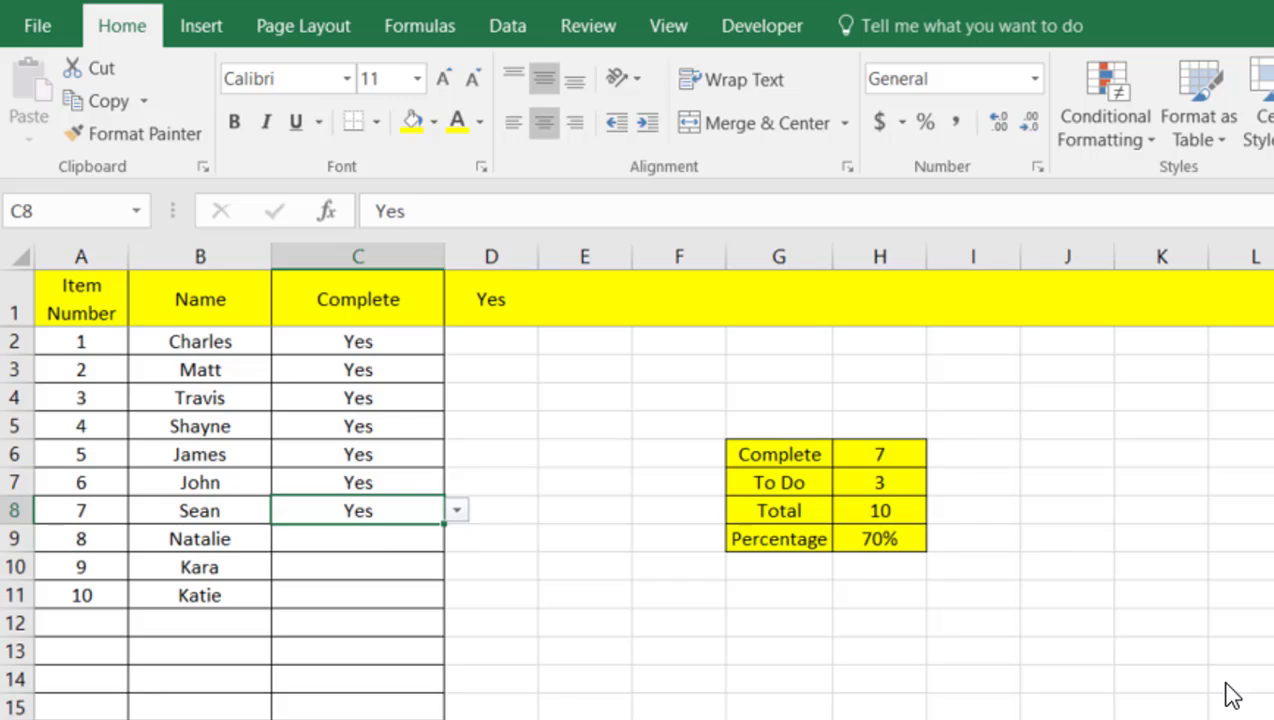
# Mark items 8, 9 and 10 as complete by choosing Yes in C9, C10 and C11 to test the percentage
pyautogui.click(391, 537)
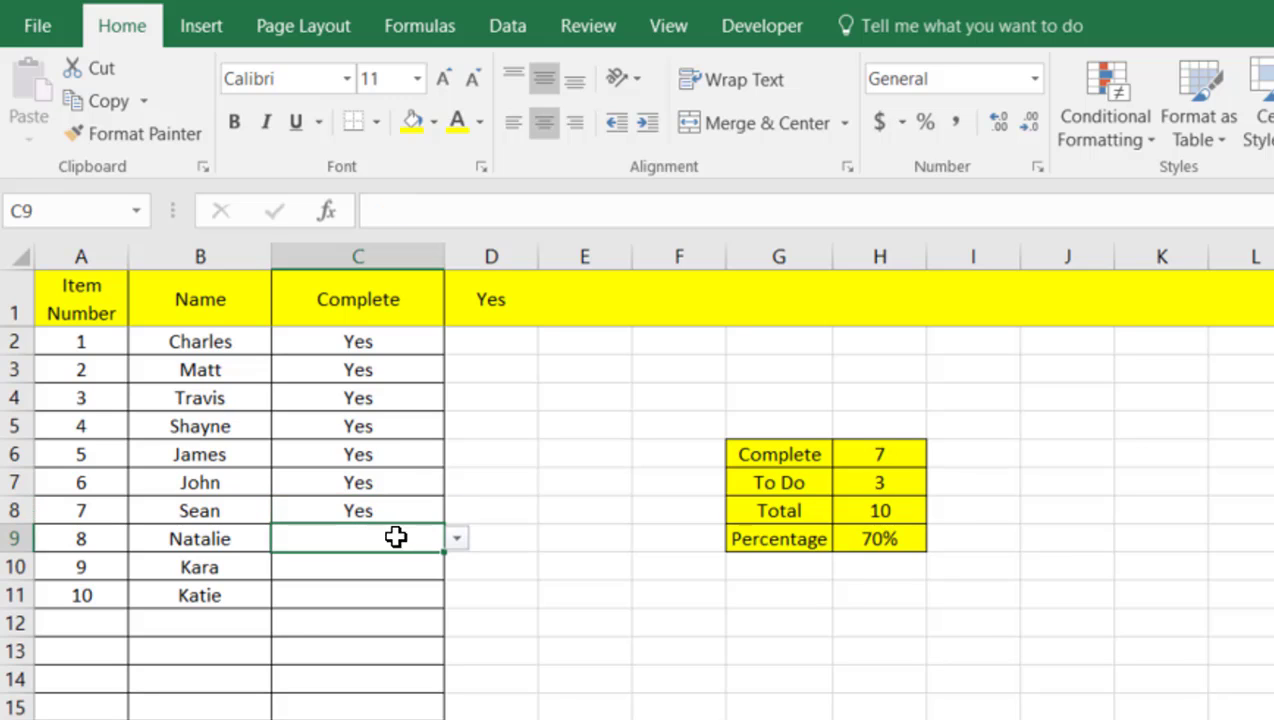
pyautogui.click(457, 539)
pyautogui.click(427, 548)
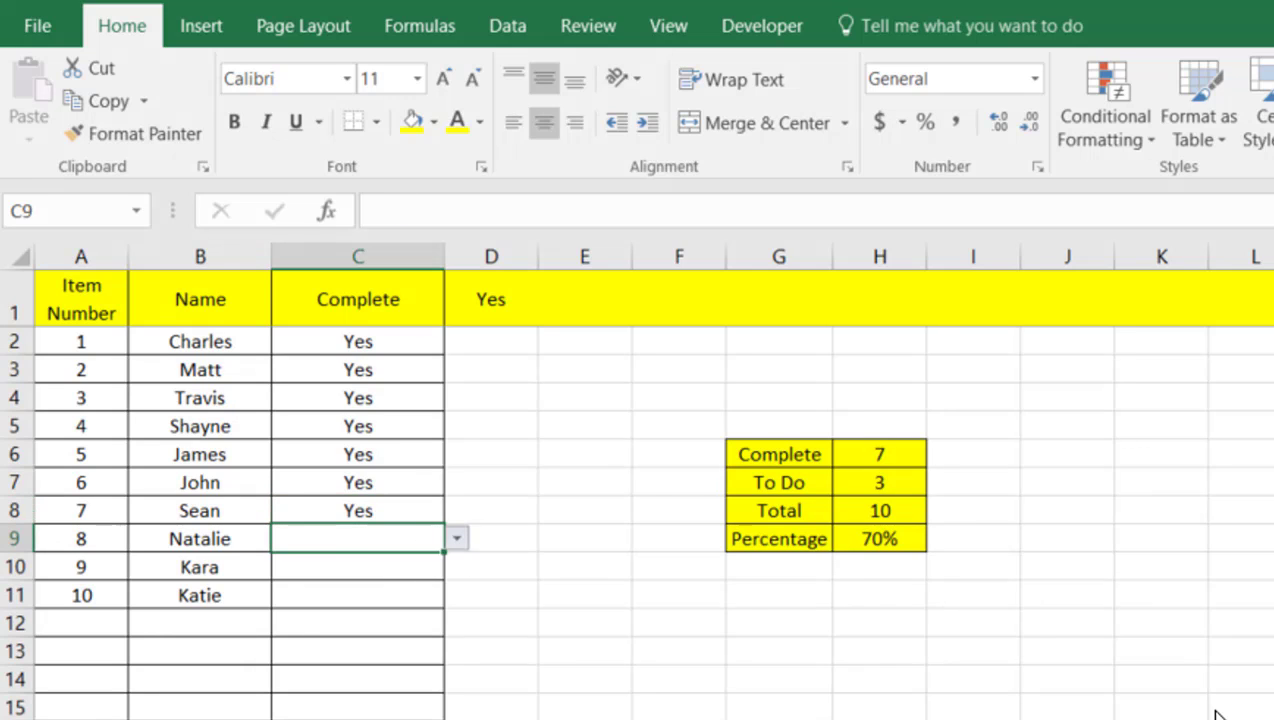
pyautogui.click(398, 566)
pyautogui.click(456, 566)
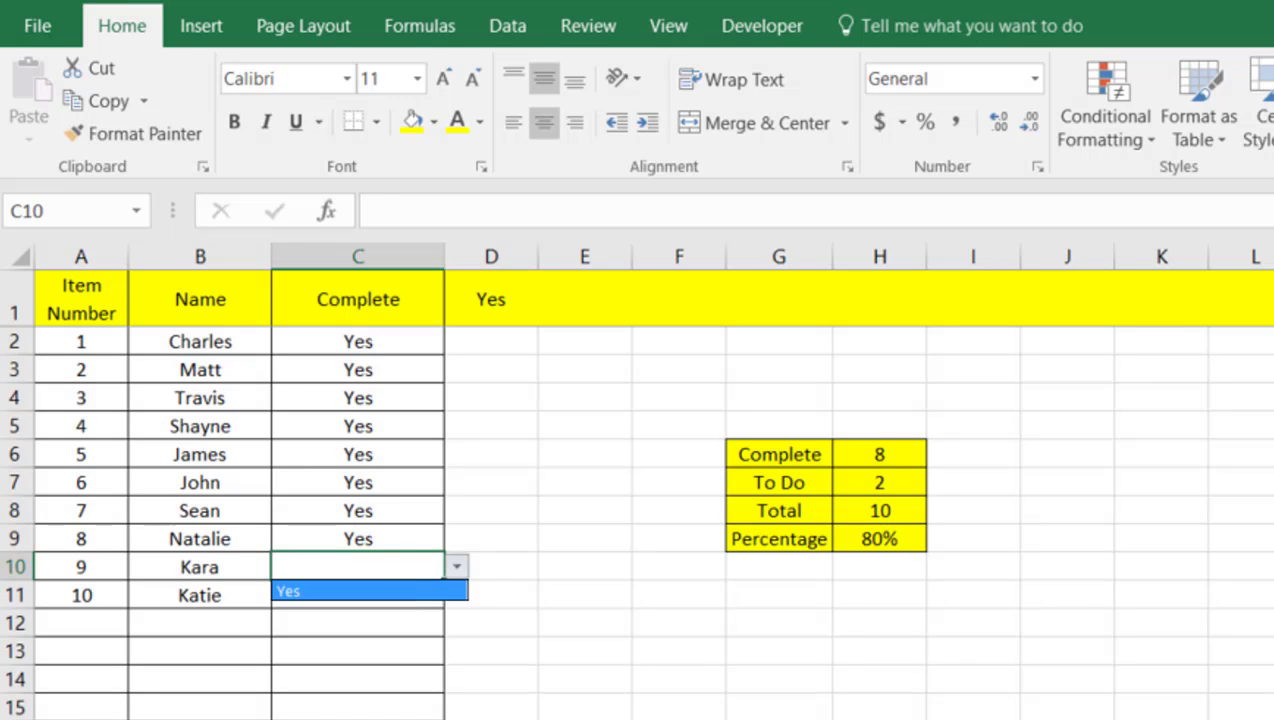
pyautogui.click(300, 591)
pyautogui.click(394, 597)
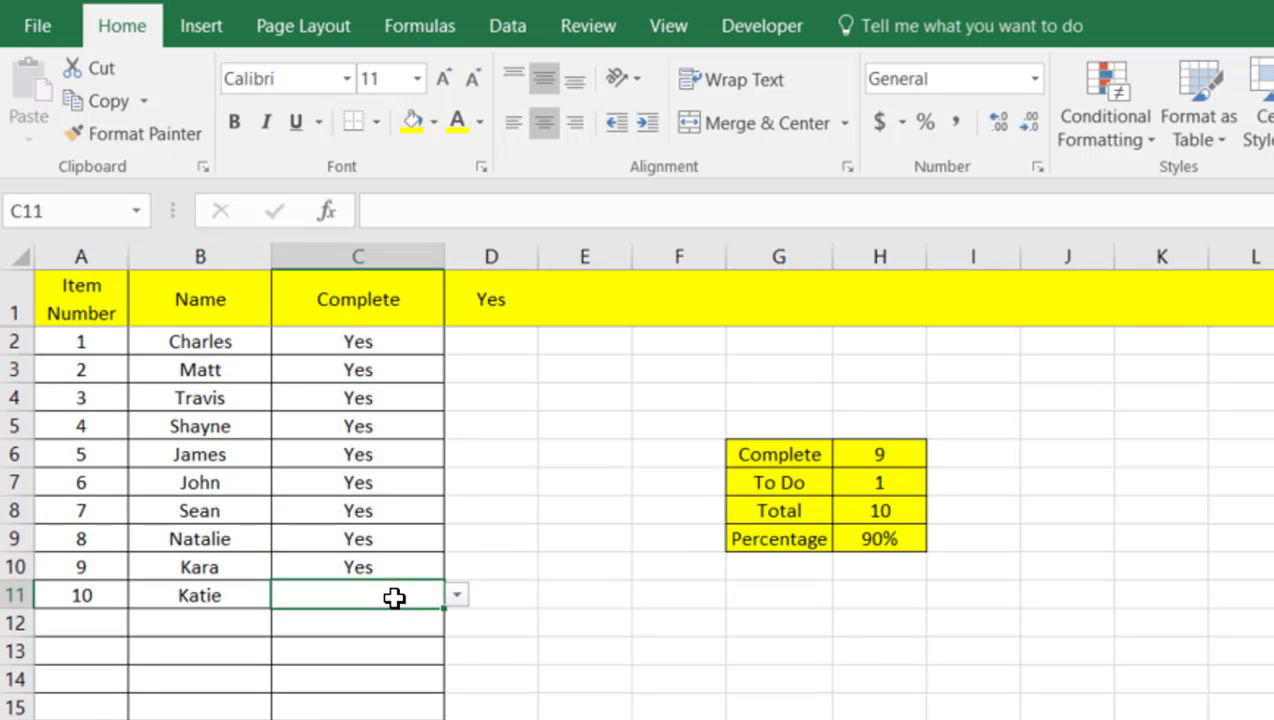
pyautogui.click(456, 595)
pyautogui.click(435, 620)
pyautogui.click(640, 655)
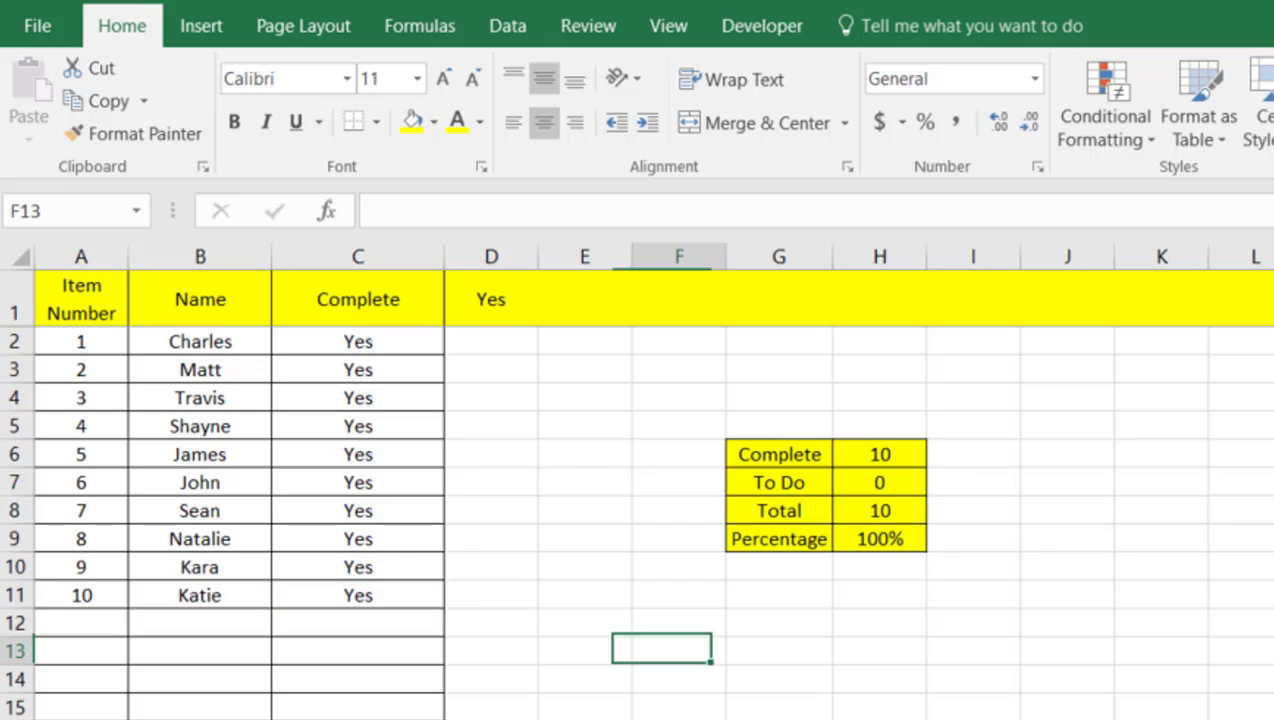
# Make both references in the Percentage formula absolute so H9 reads =$H$6/$H$8
pyautogui.click(888, 541)
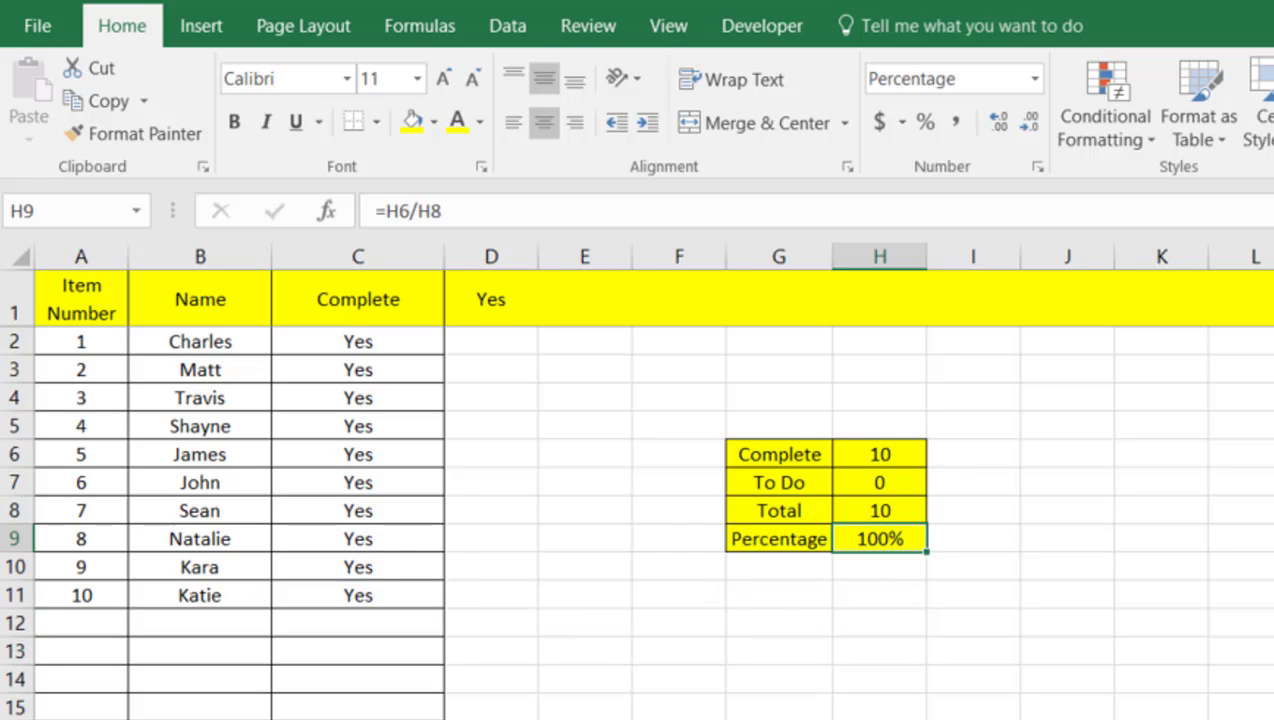
pyautogui.click(398, 211)
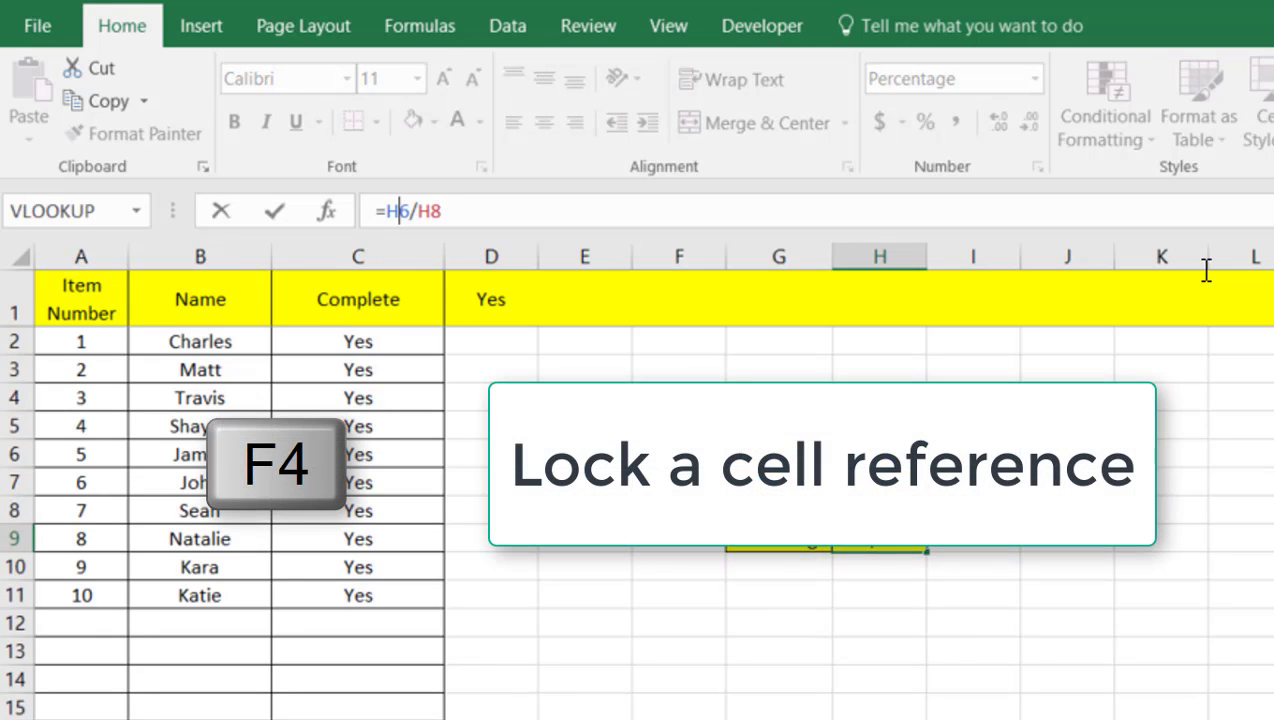
pyautogui.press('F4')
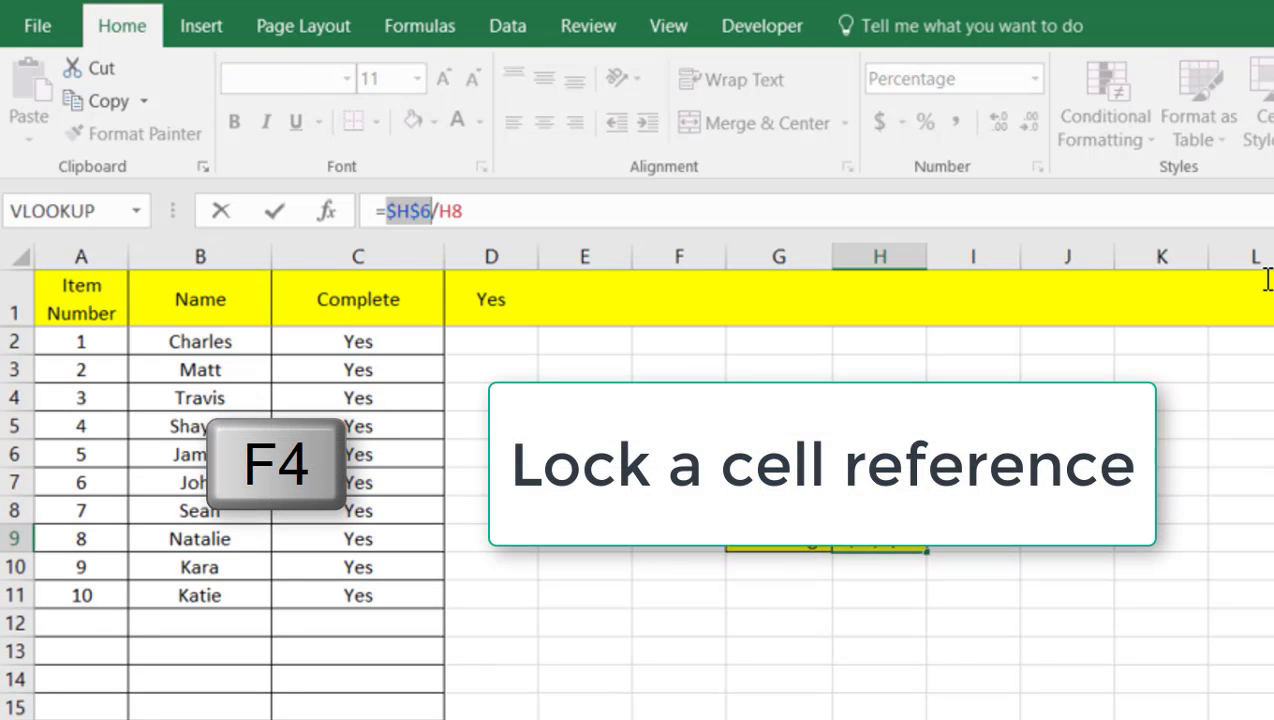
pyautogui.press('Right')
pyautogui.press('Right')
pyautogui.press('Right')
pyautogui.press('F4')
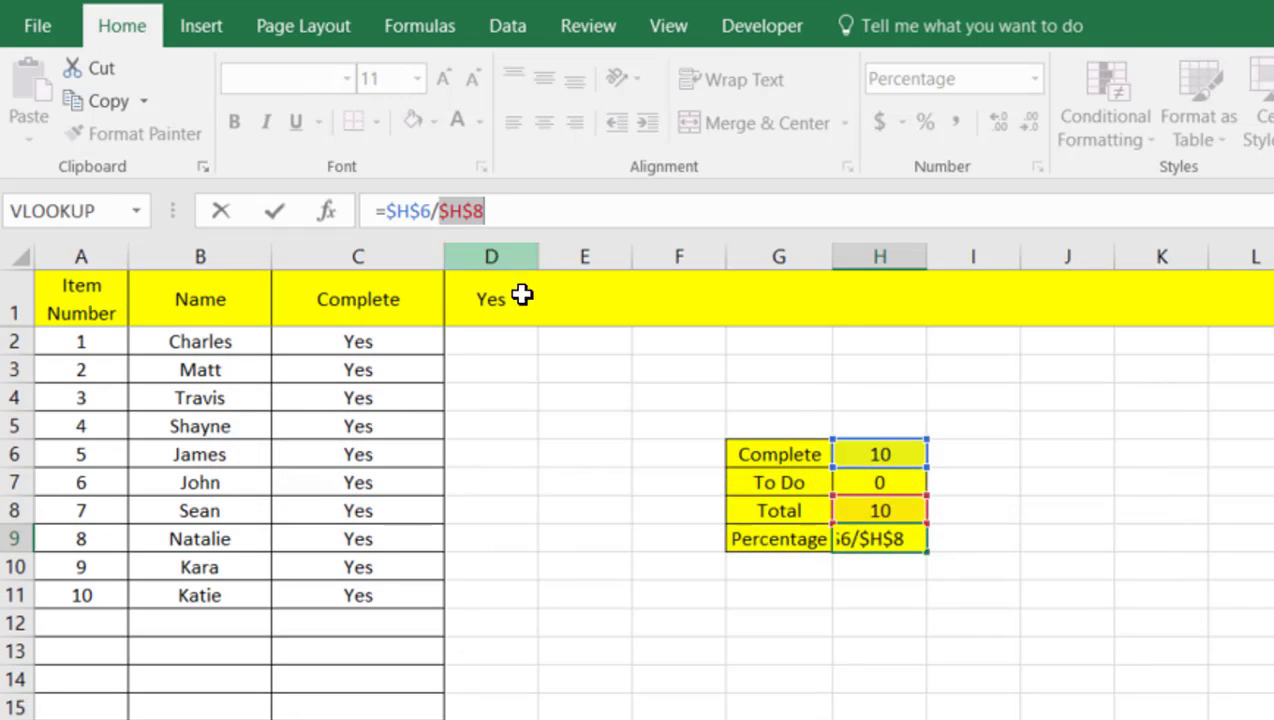
pyautogui.press('Return')
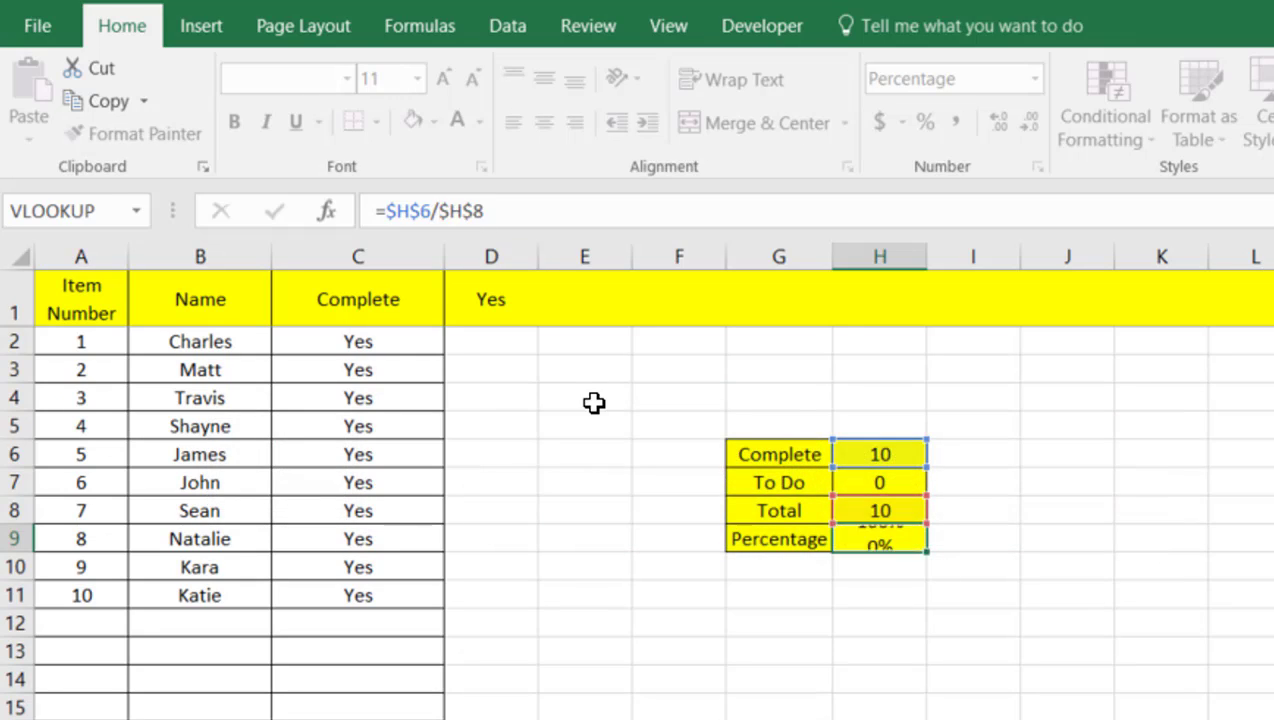
pyautogui.click(588, 563)
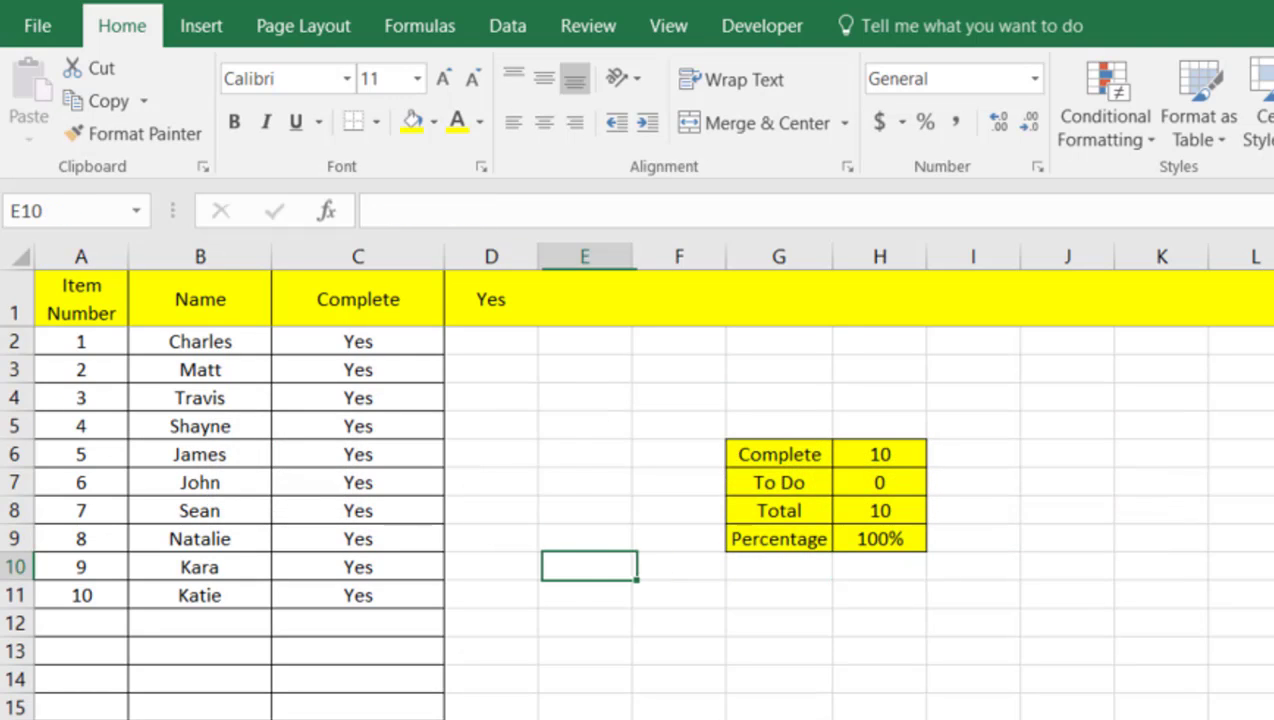
# Clear the test Yes entries for items 10, 9 and 8 from C11, C10 and C9
pyautogui.click(408, 588)
pyautogui.press('Delete')
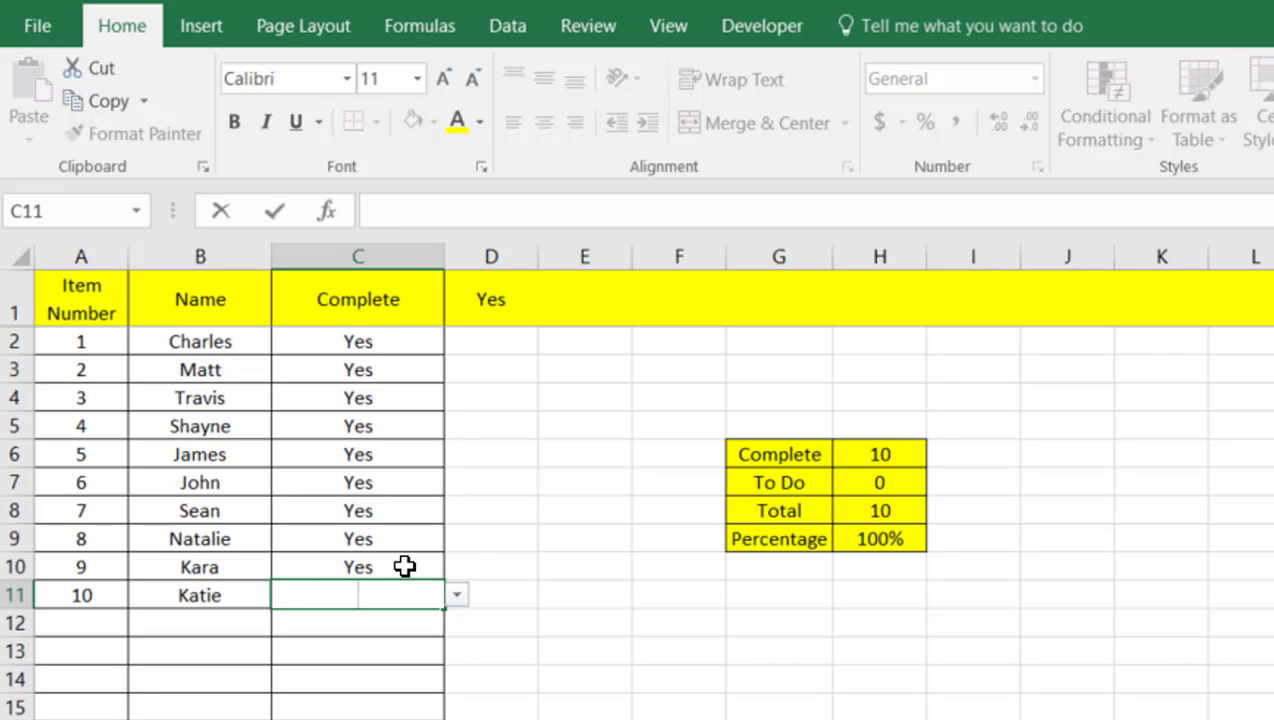
pyautogui.click(407, 566)
pyautogui.press('BackSpace')
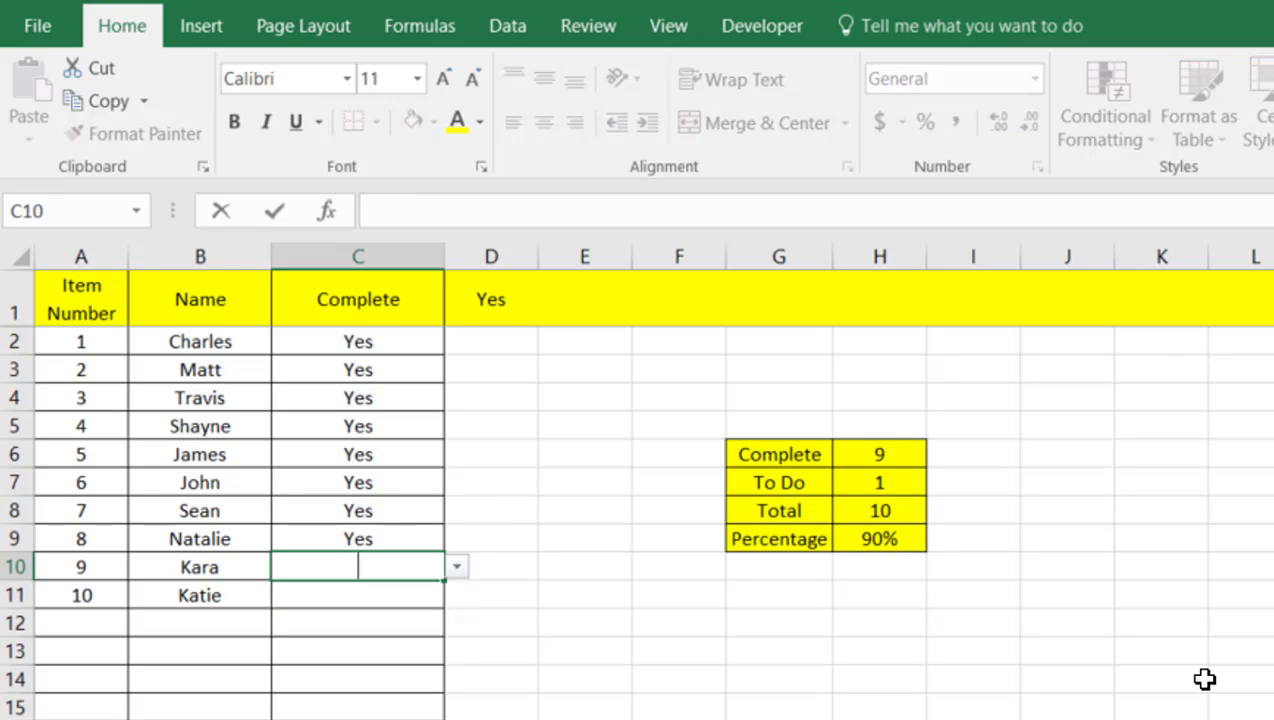
pyautogui.press('Up')
pyautogui.press('F2')
pyautogui.press('BackSpace')
pyautogui.press('BackSpace')
pyautogui.press('BackSpace')
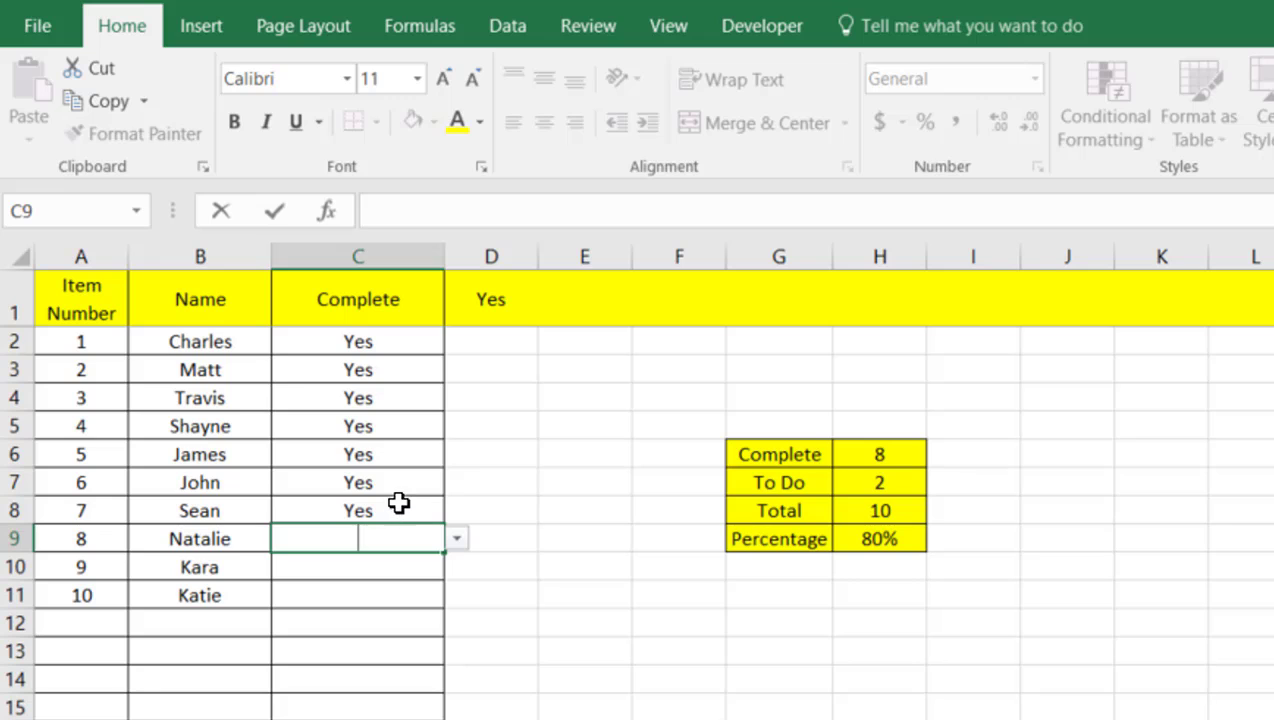
pyautogui.press('Up')
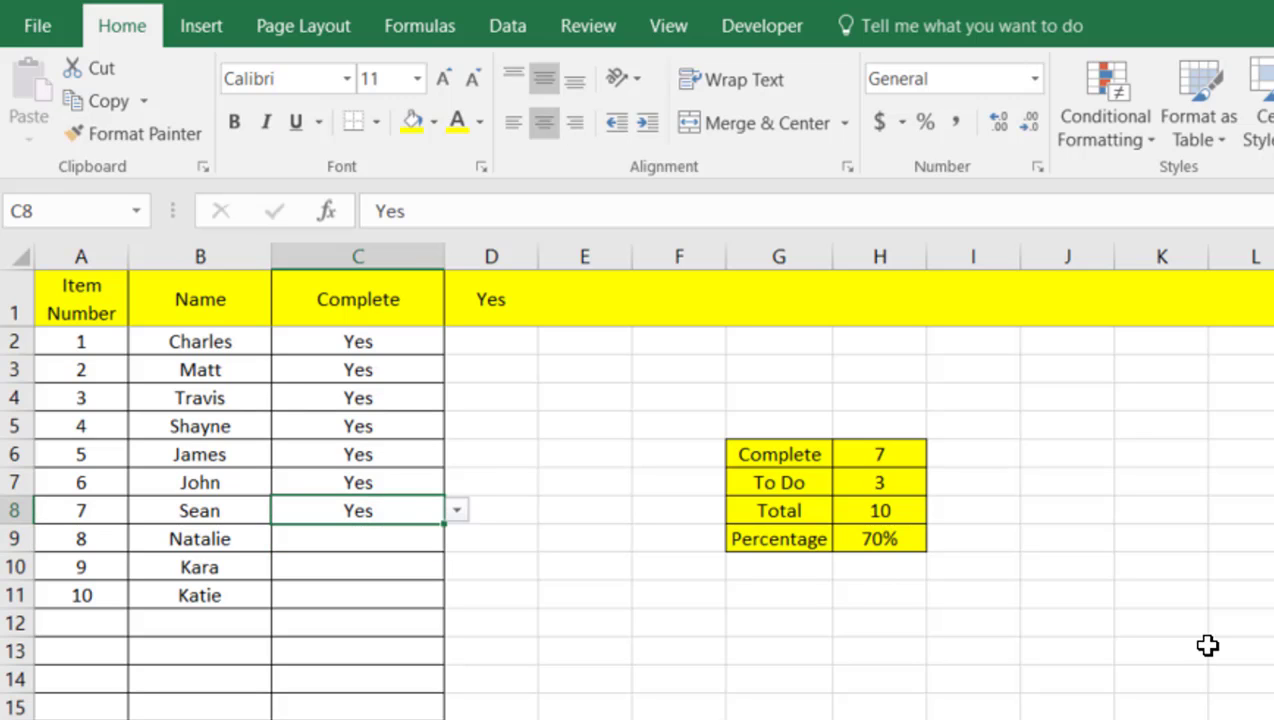
# Clear the Yes entries for items 6, 5 and 2 from C7, C6 and C3
pyautogui.press('Up')
pyautogui.press('F2')
pyautogui.press('BackSpace')
pyautogui.press('BackSpace')
pyautogui.press('BackSpace')
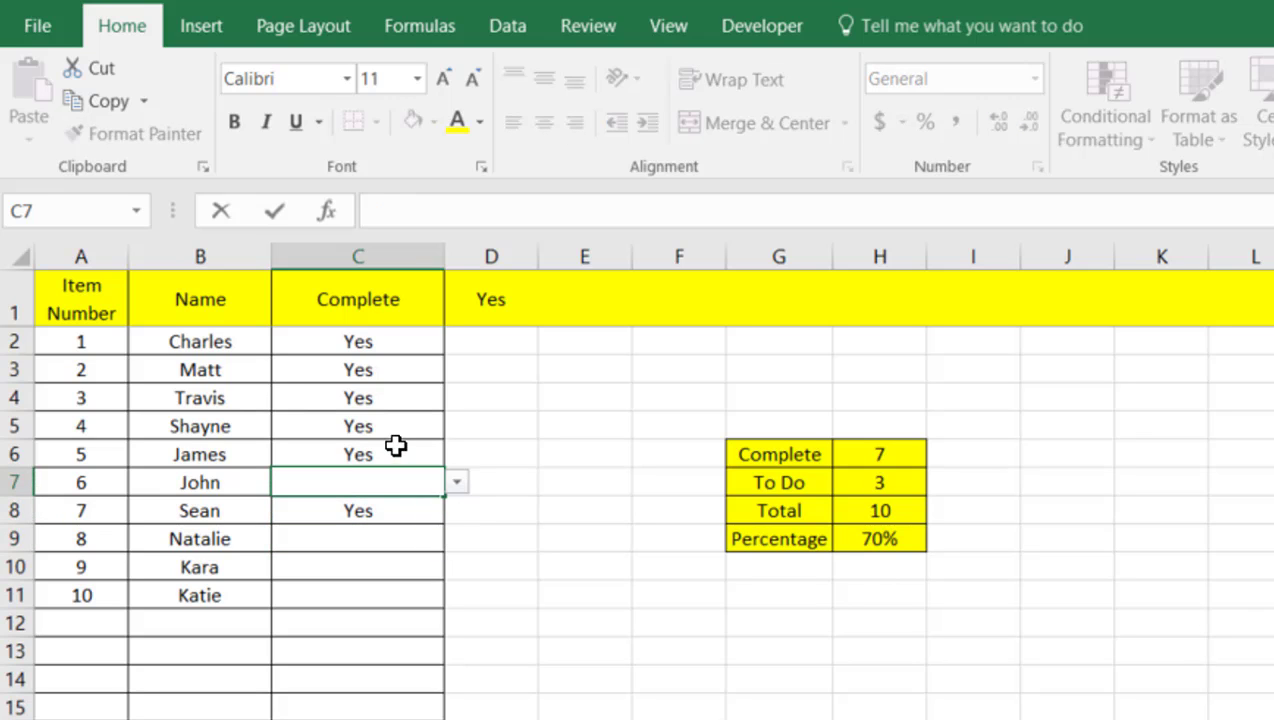
pyautogui.press('Up')
pyautogui.press('F2')
pyautogui.press('BackSpace')
pyautogui.press('BackSpace')
pyautogui.press('BackSpace')
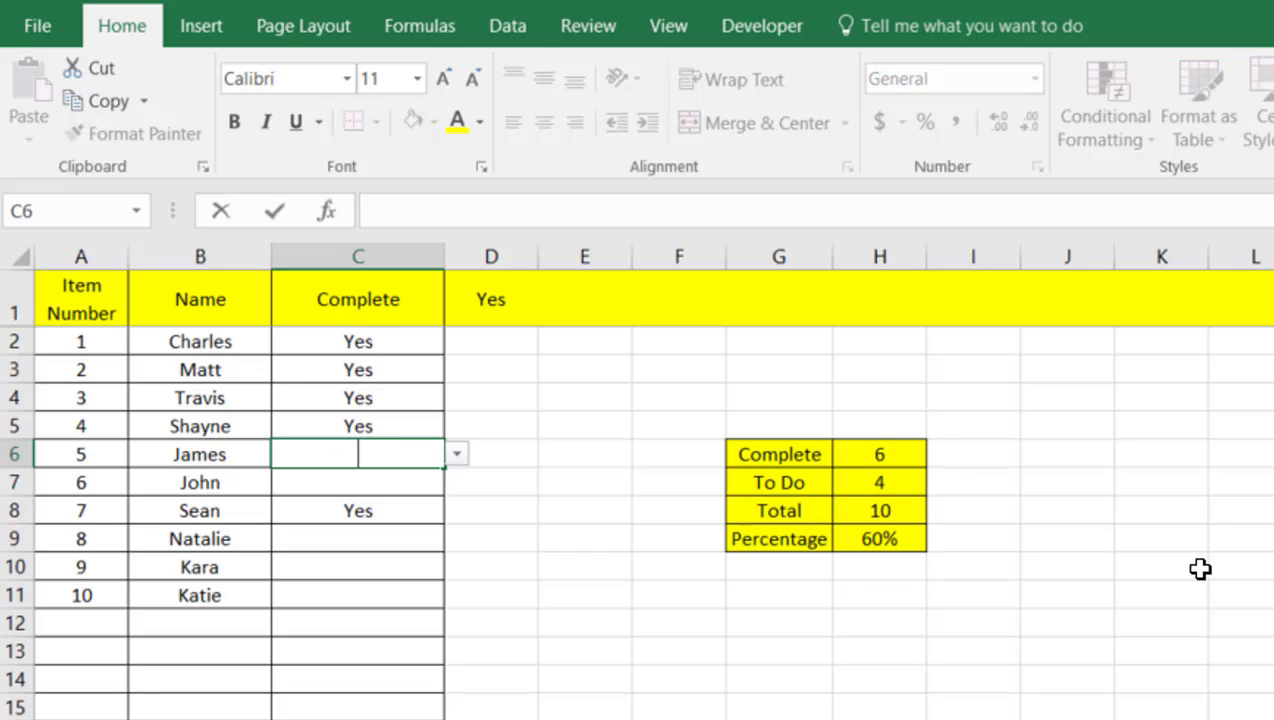
pyautogui.click(404, 370)
pyautogui.press('BackSpace')
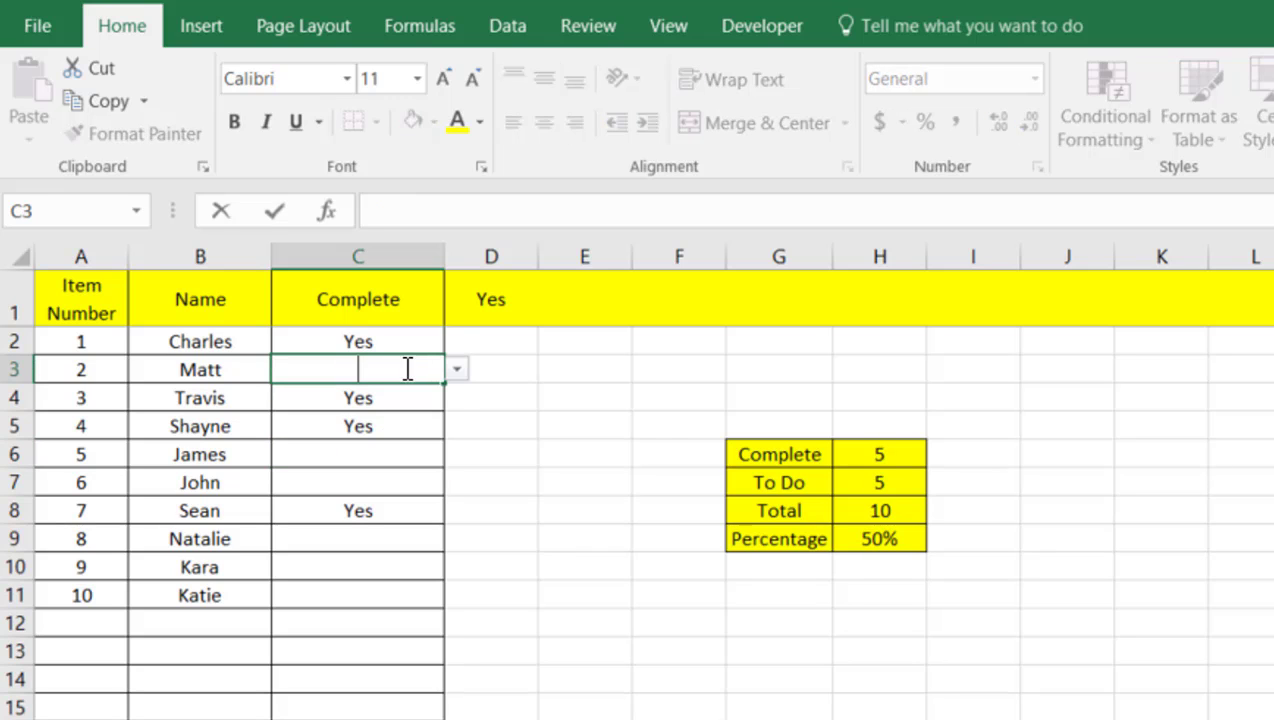
pyautogui.click(662, 421)
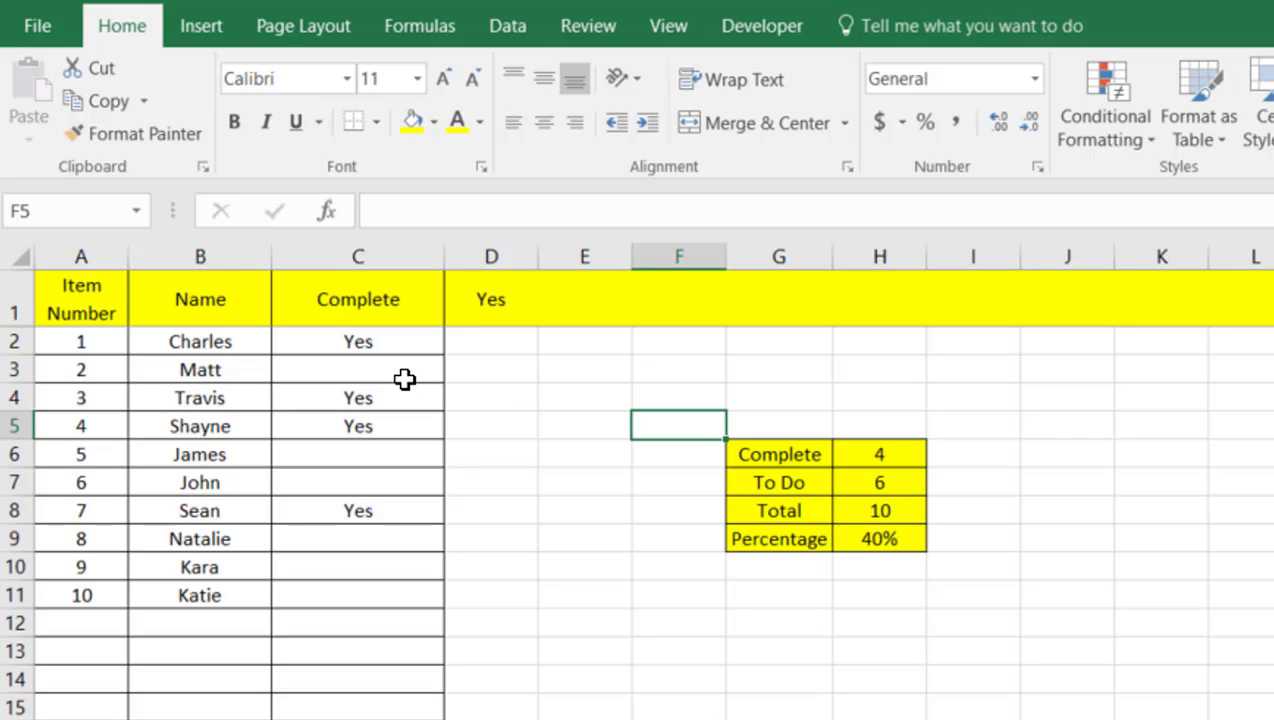
pyautogui.moveTo(763, 462); pyautogui.dragTo(845, 524)
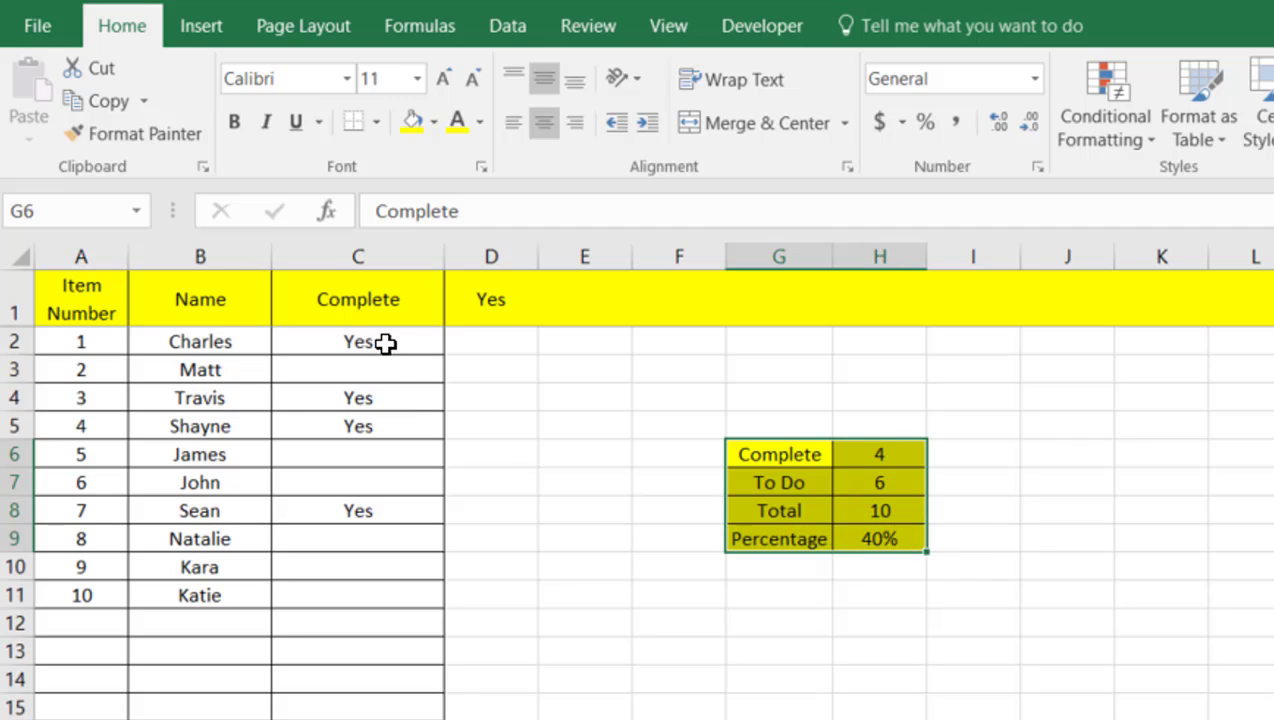
pyautogui.click(370, 250)
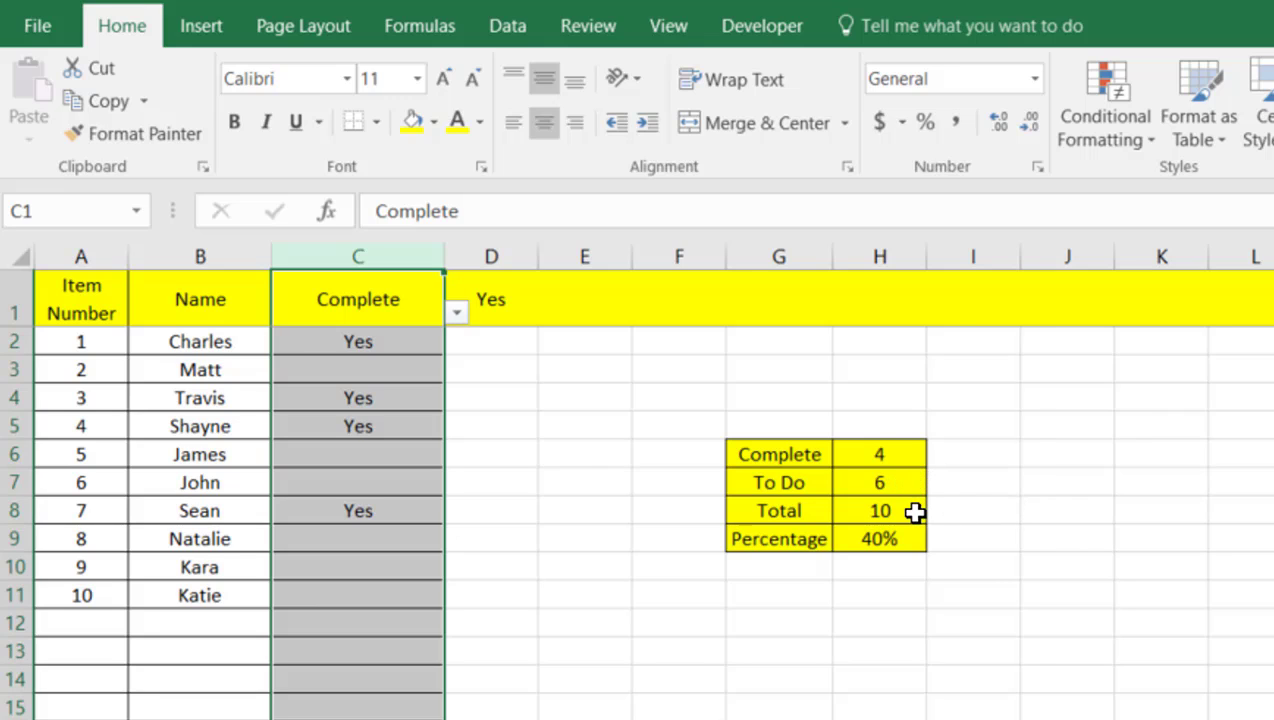
pyautogui.click(712, 655)
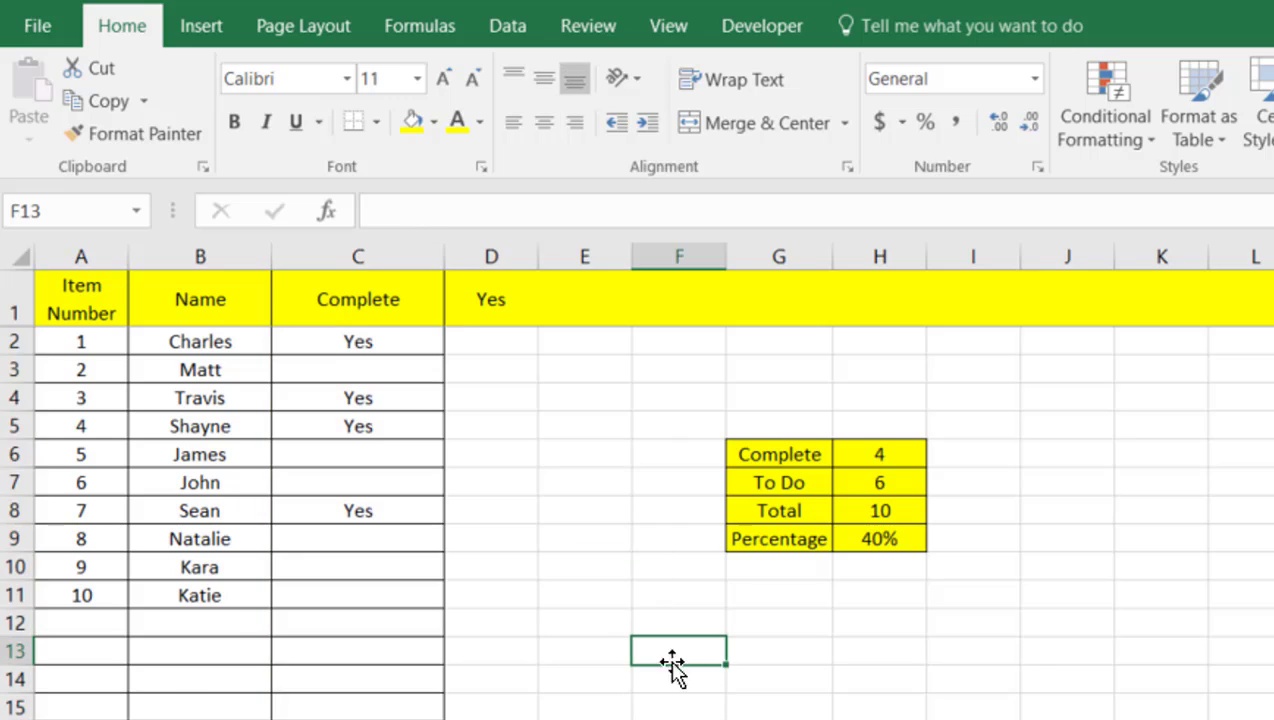
# Add item number 11 in A12 and enter the person's first name in B12
pyautogui.click(105, 628)
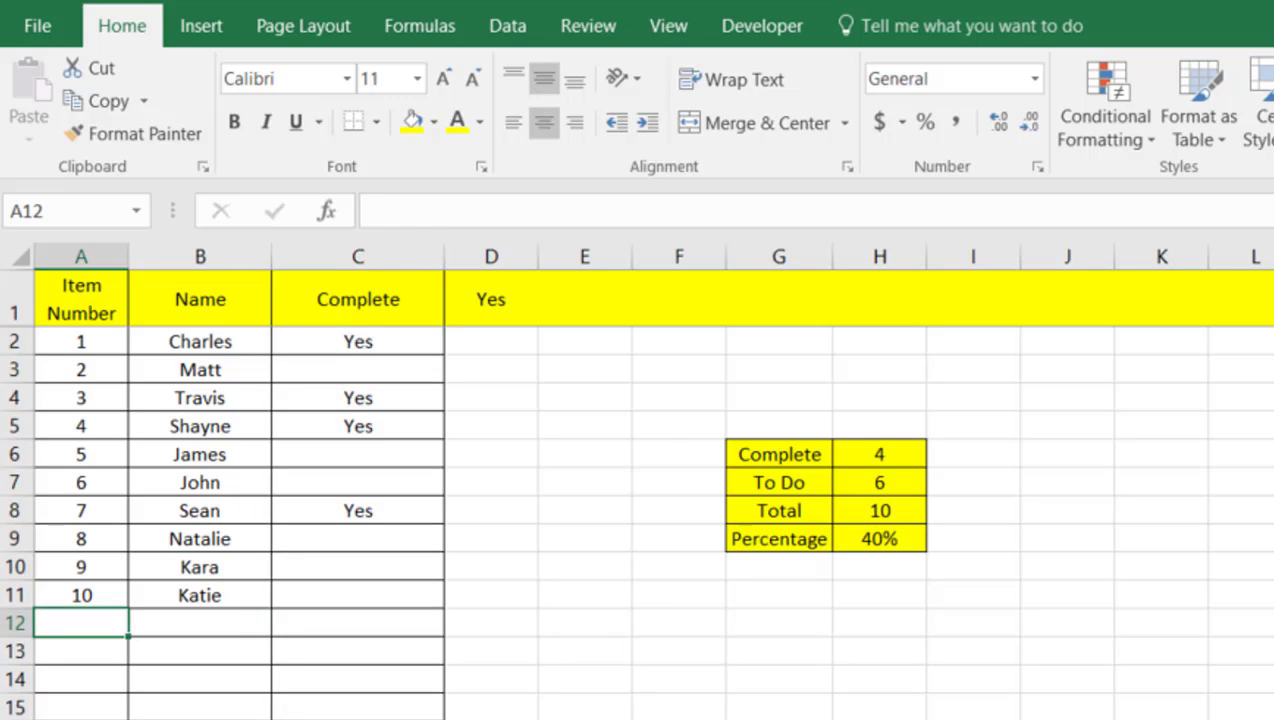
pyautogui.write('11')
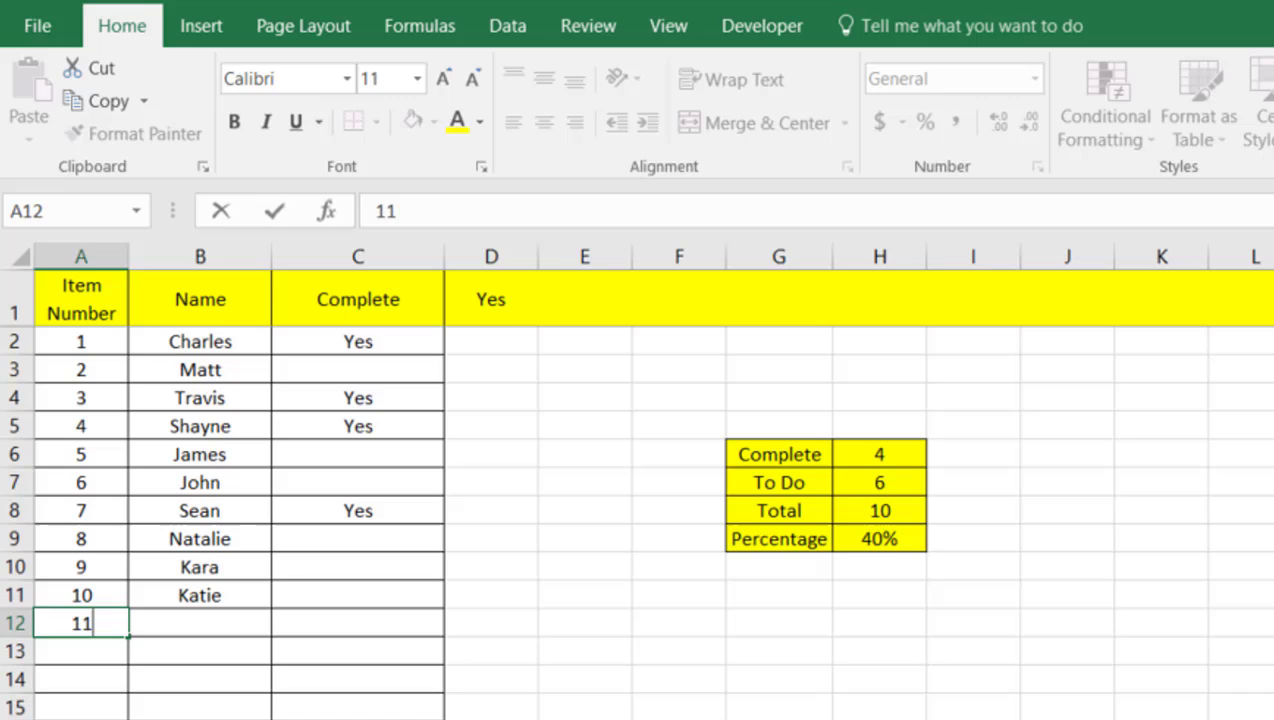
pyautogui.press('Tab')
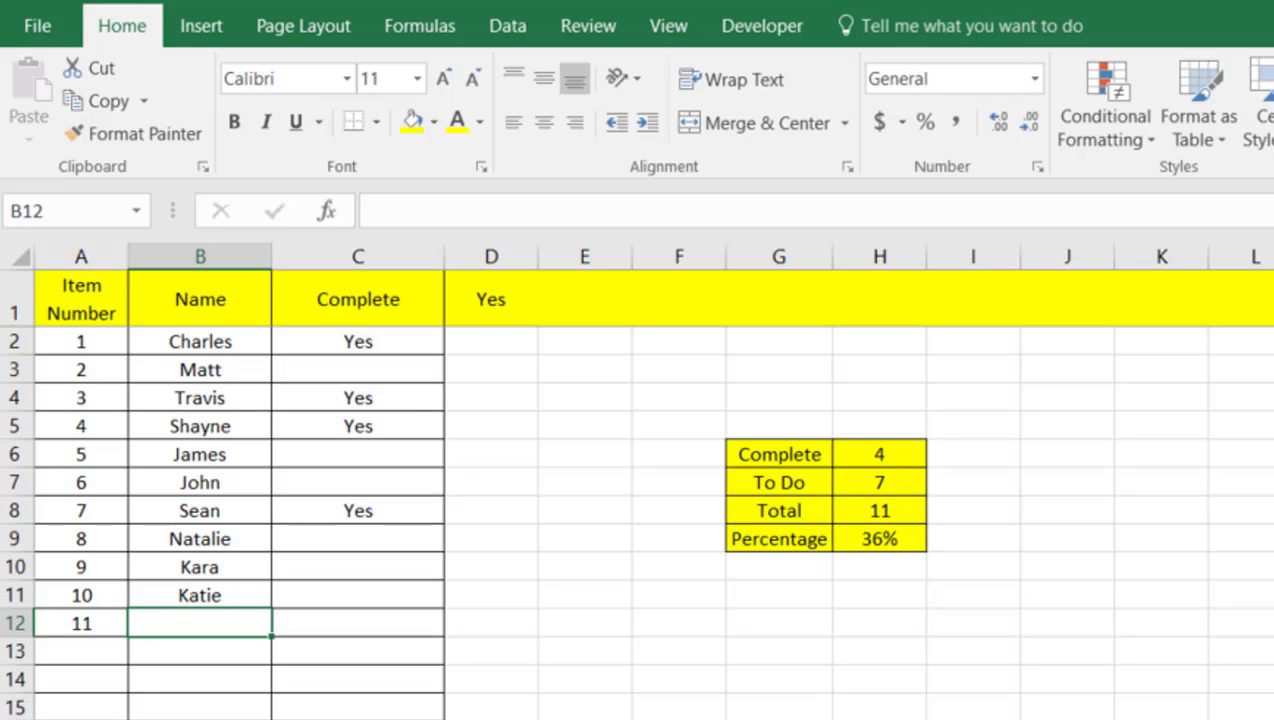
pyautogui.write('Trent')
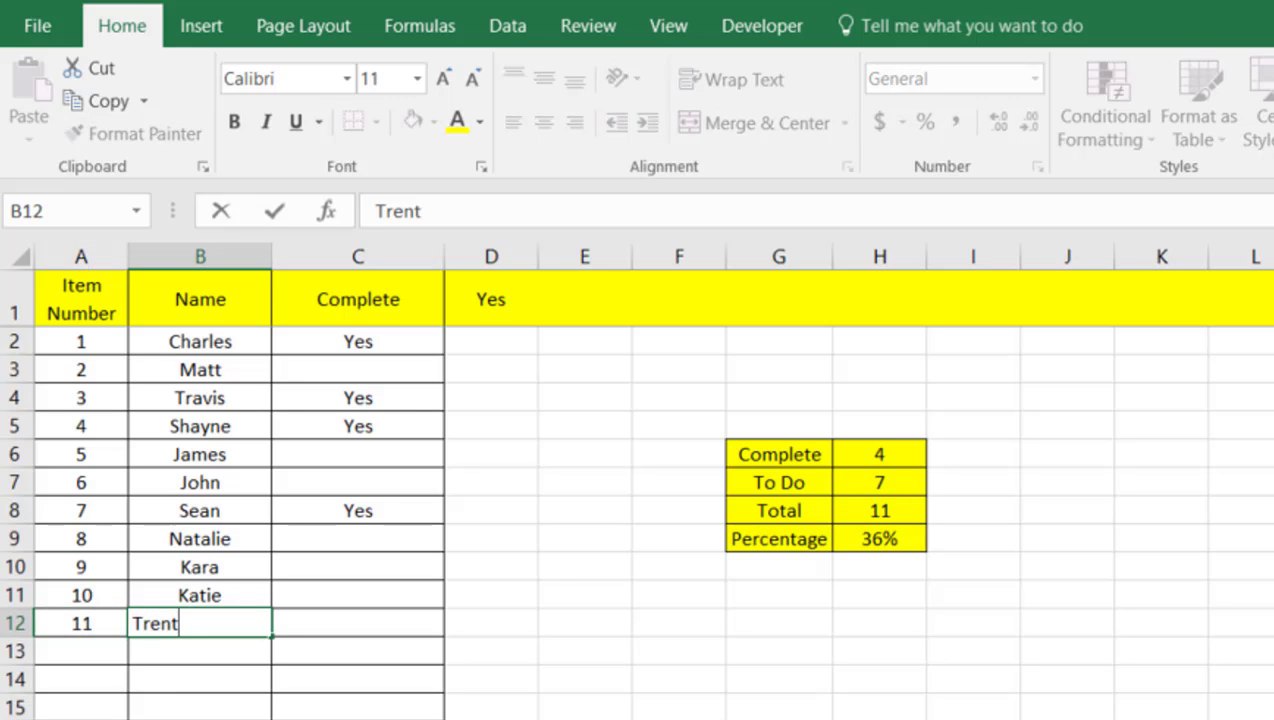
pyautogui.press('Tab')
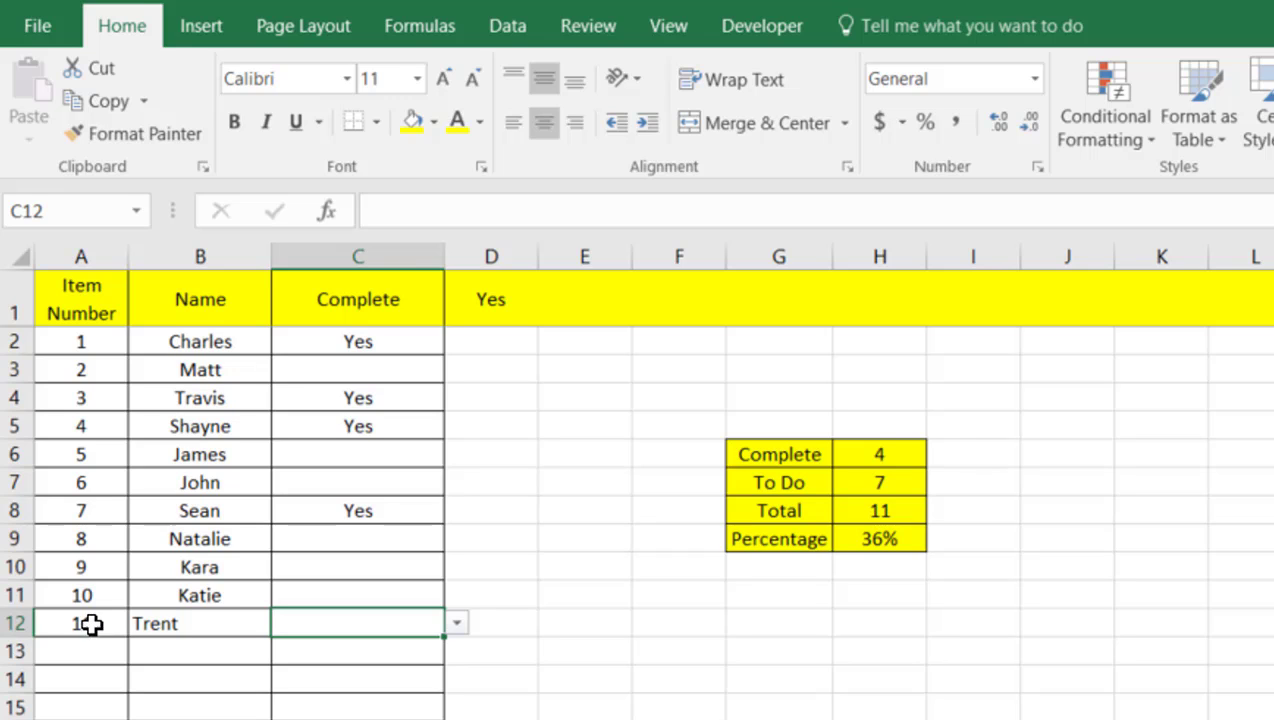
# Center the whole Name column both horizontally and vertically
pyautogui.click(183, 253)
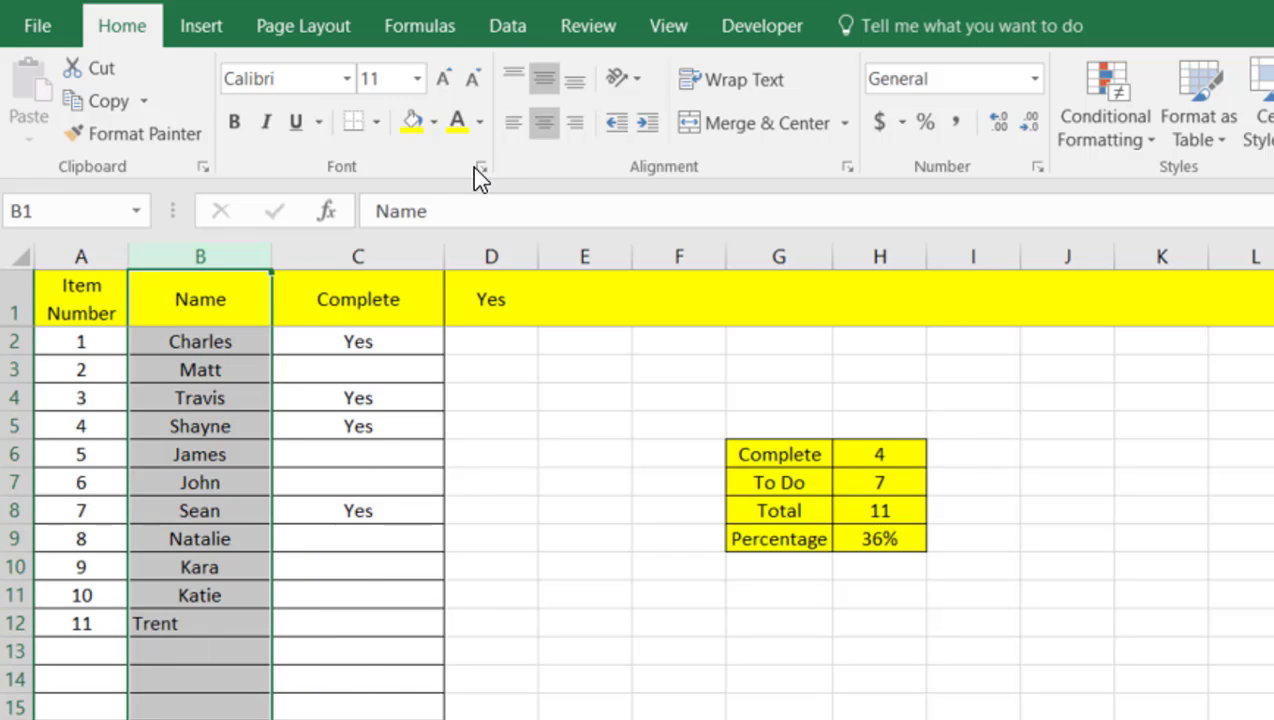
pyautogui.click(543, 130)
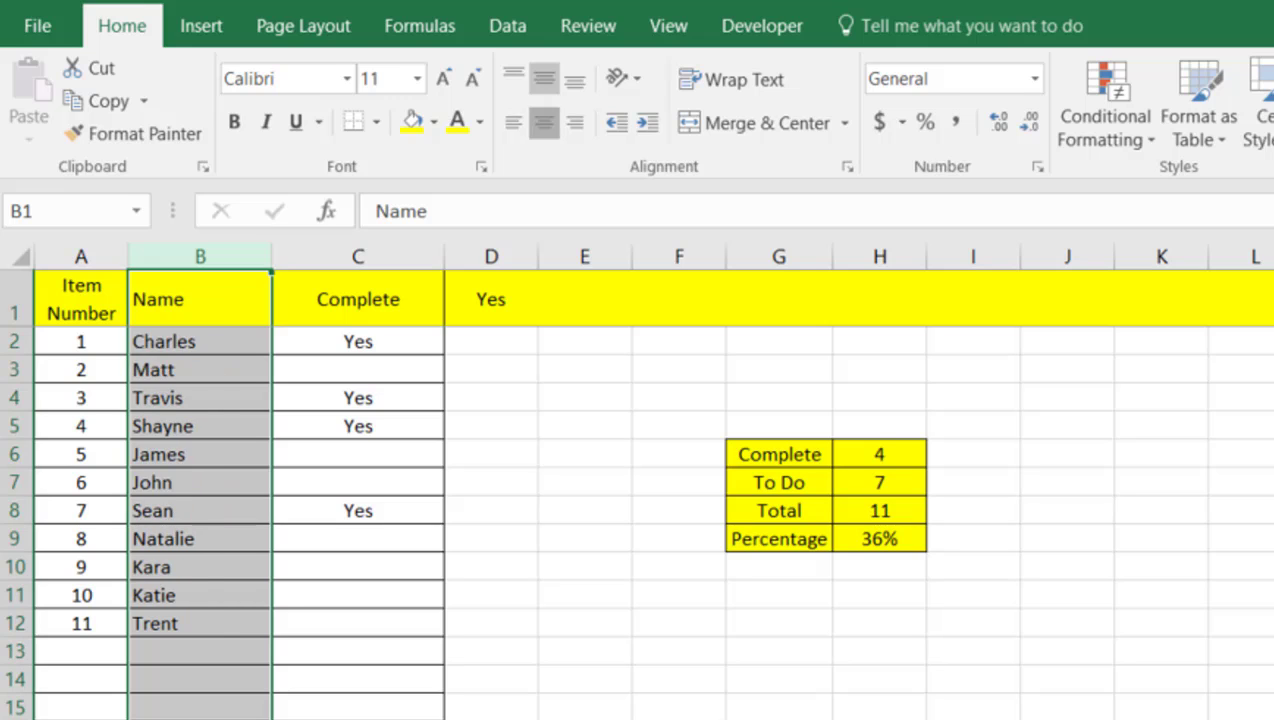
pyautogui.click(543, 123)
pyautogui.click(545, 80)
pyautogui.click(545, 80)
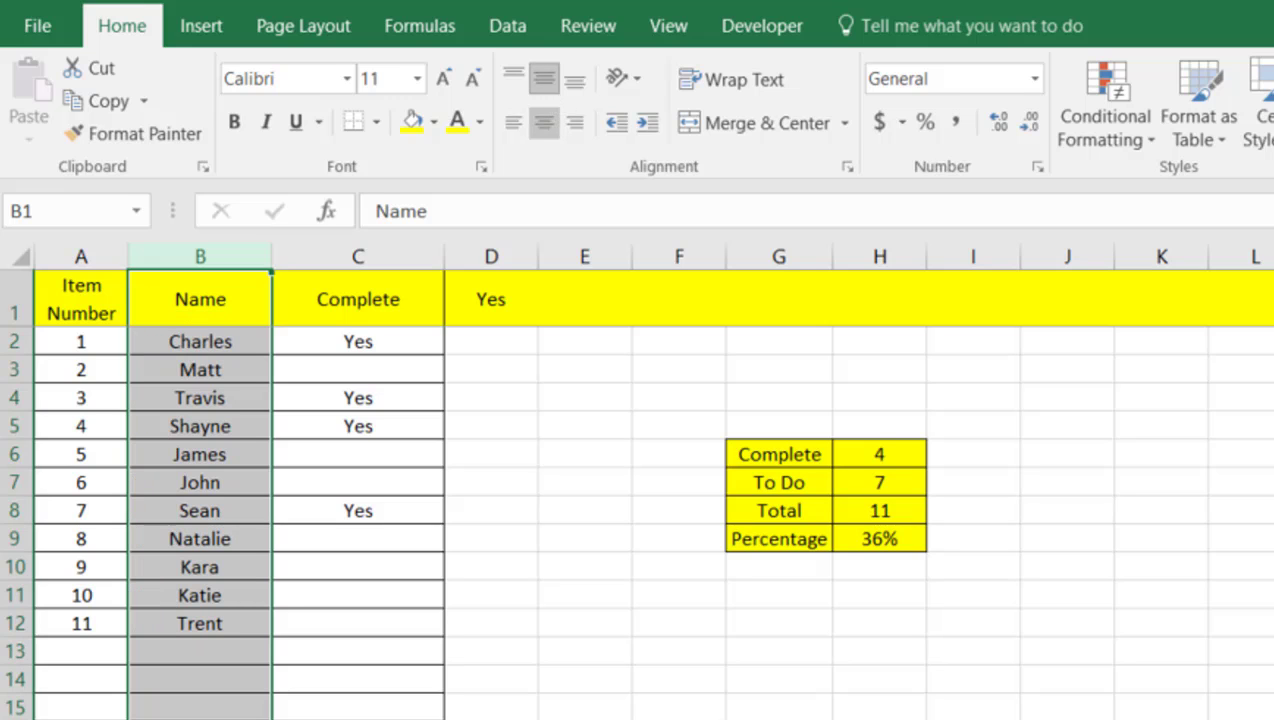
pyautogui.click(671, 540)
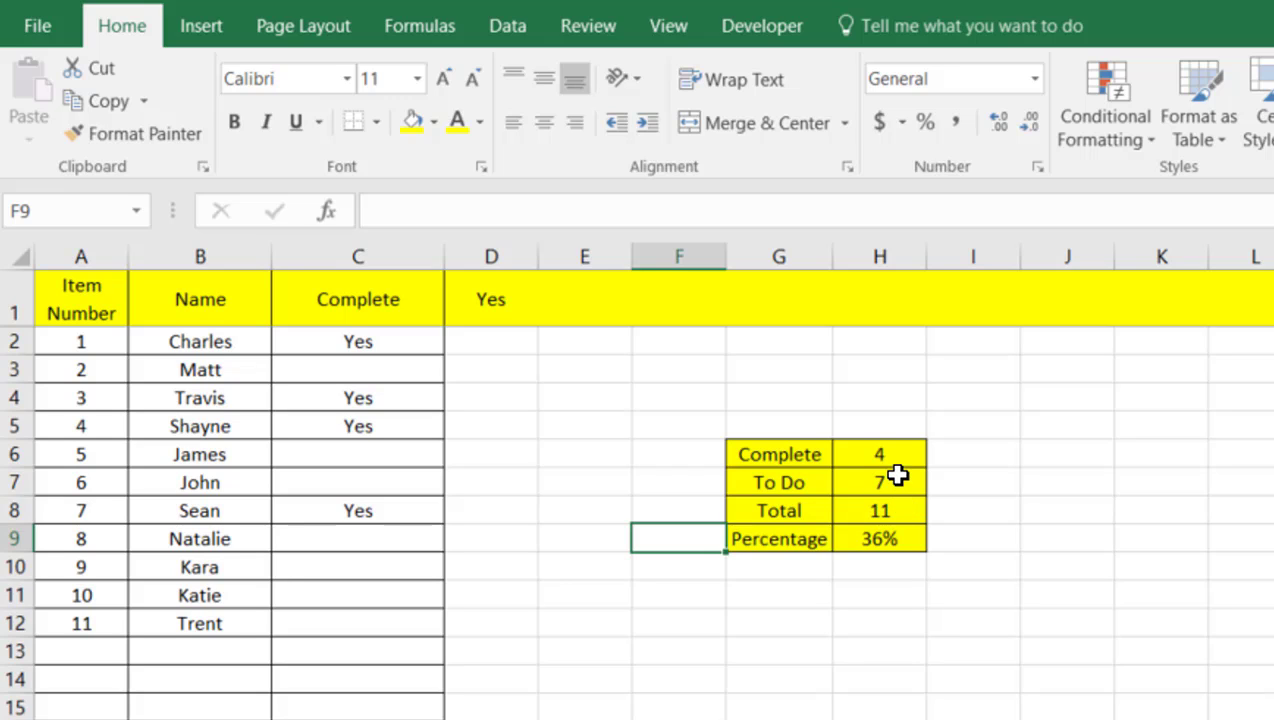
# Mark item 11 as complete by choosing Yes in C12
pyautogui.click(415, 621)
pyautogui.click(456, 622)
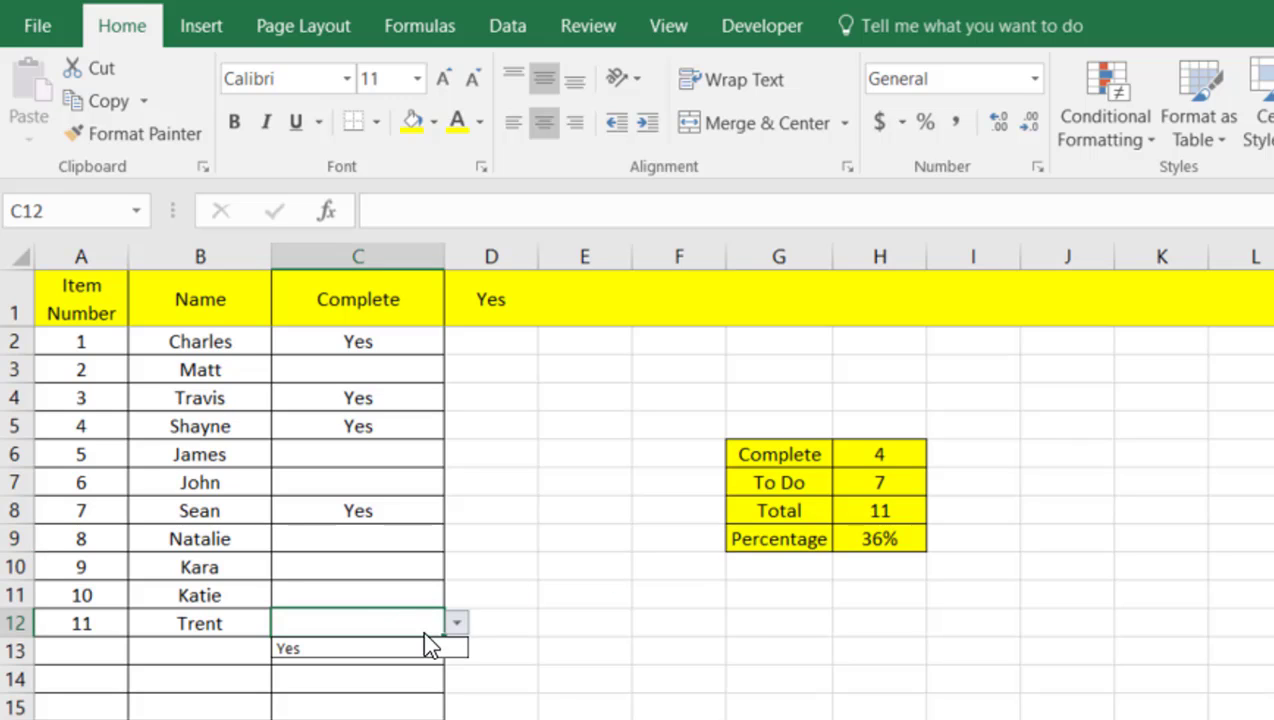
pyautogui.click(419, 647)
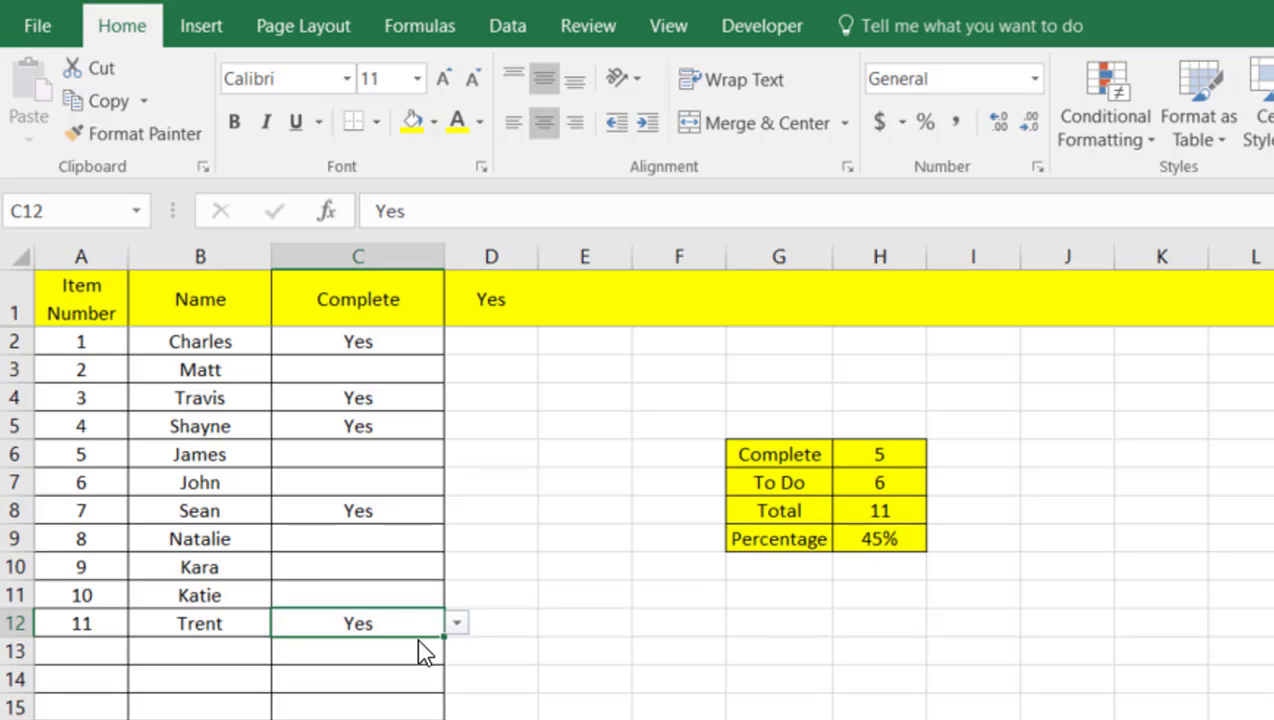
pyautogui.click(590, 704)
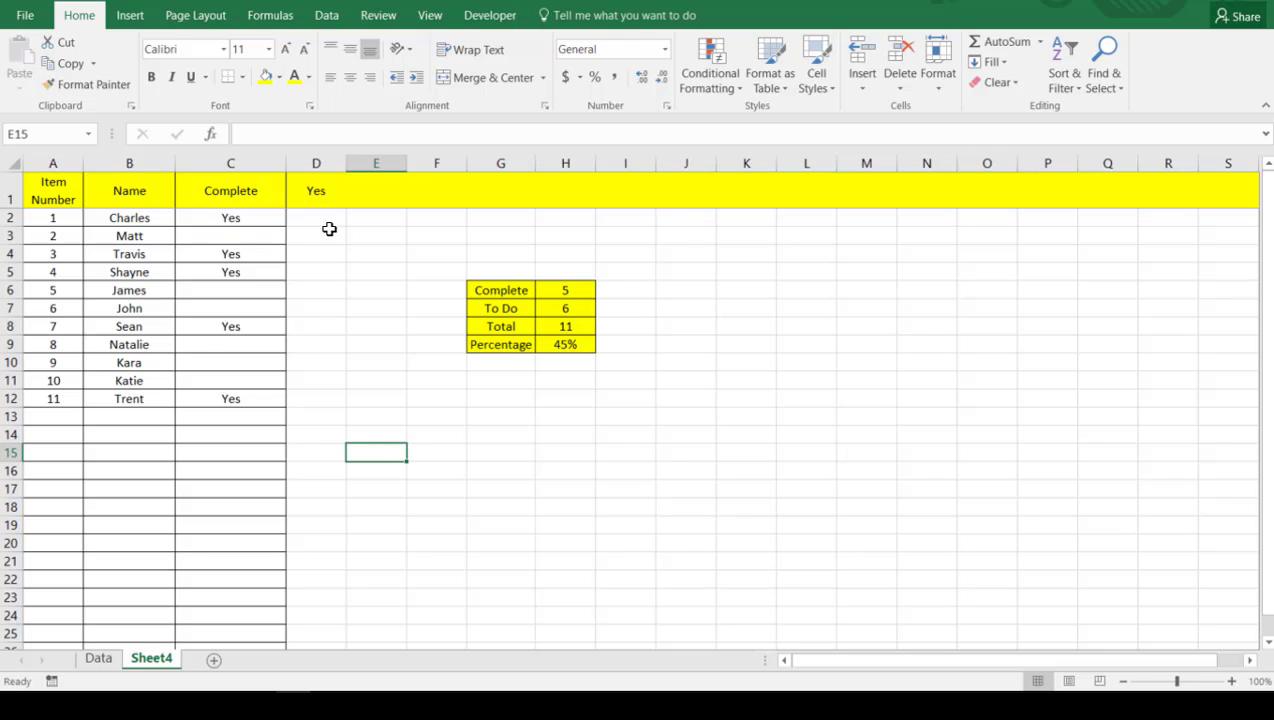
# Hide the Yes list source in D1 by setting its font color to yellow
pyautogui.click(315, 194)
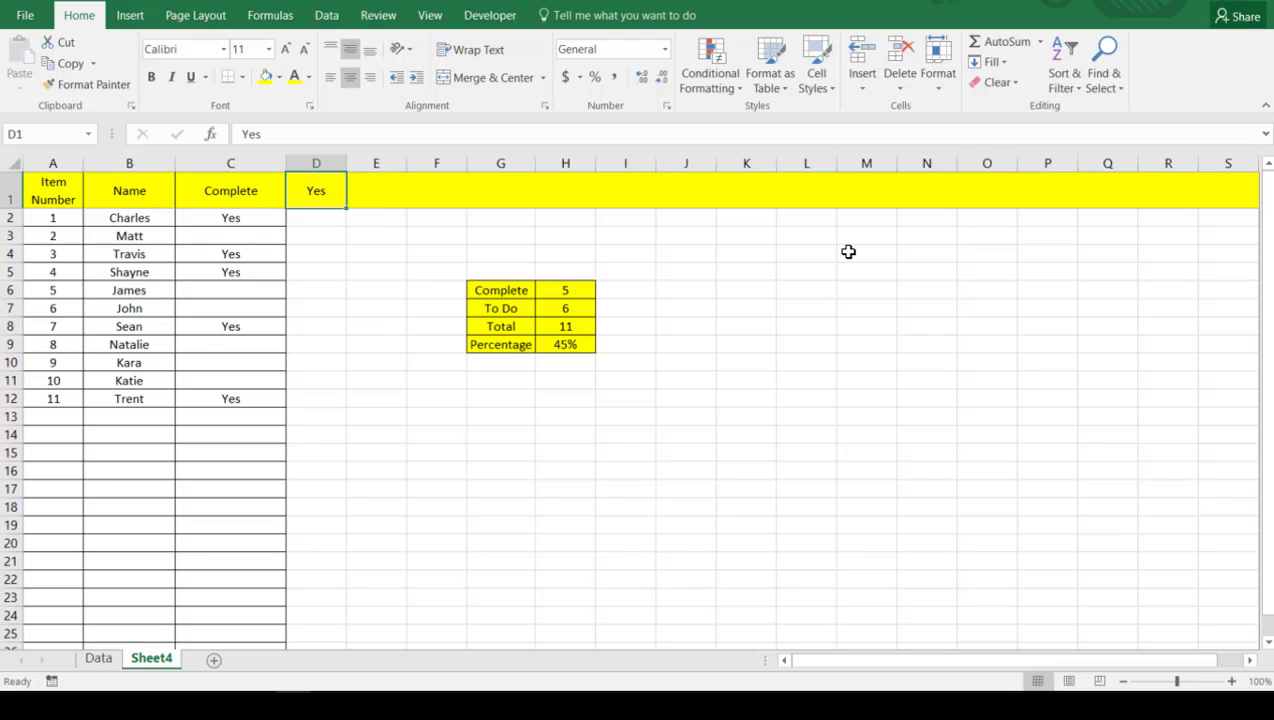
pyautogui.click(294, 80)
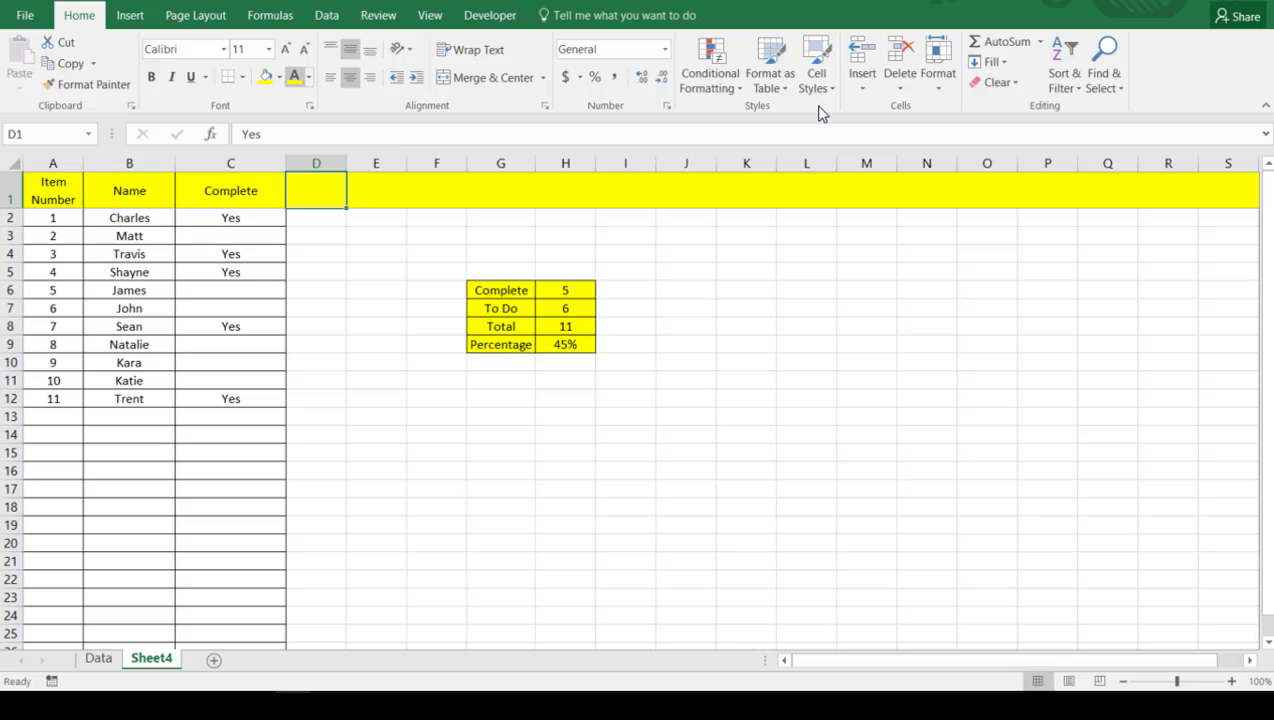
pyautogui.click(378, 308)
# Apply All Borders to the entire header row 1
pyautogui.click(10, 190)
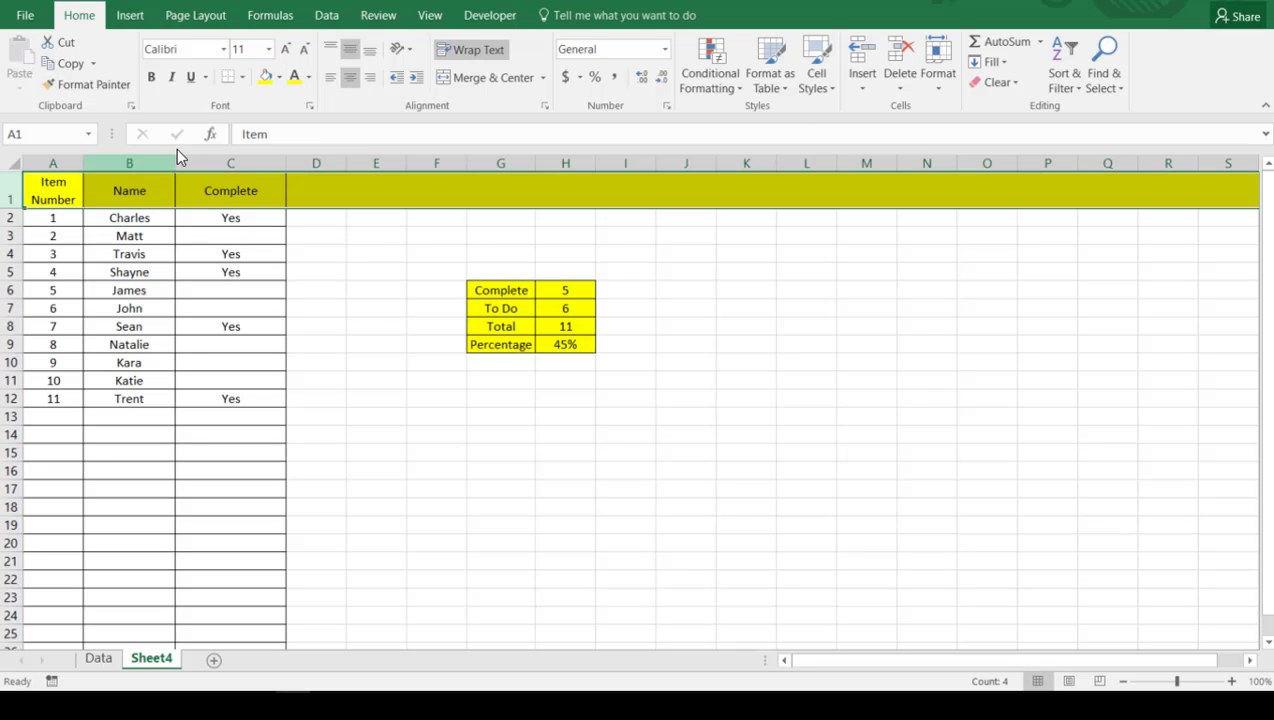
pyautogui.click(242, 77)
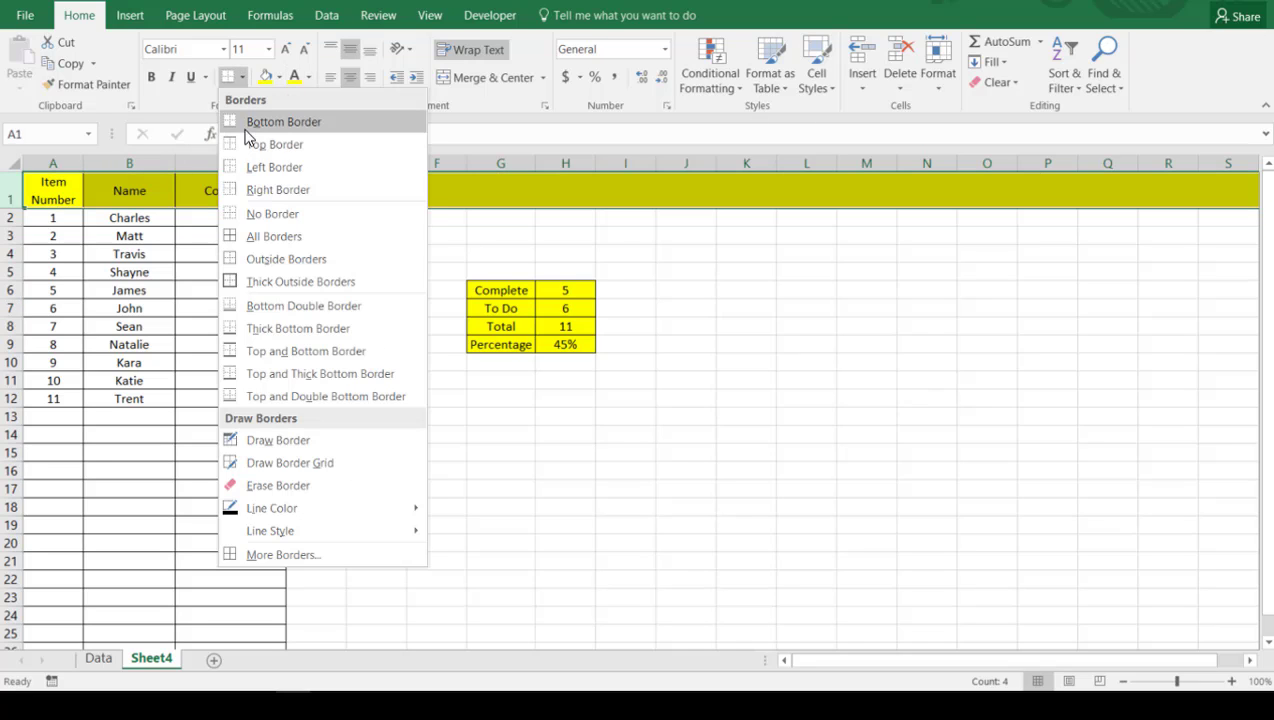
pyautogui.click(276, 236)
pyautogui.click(436, 362)
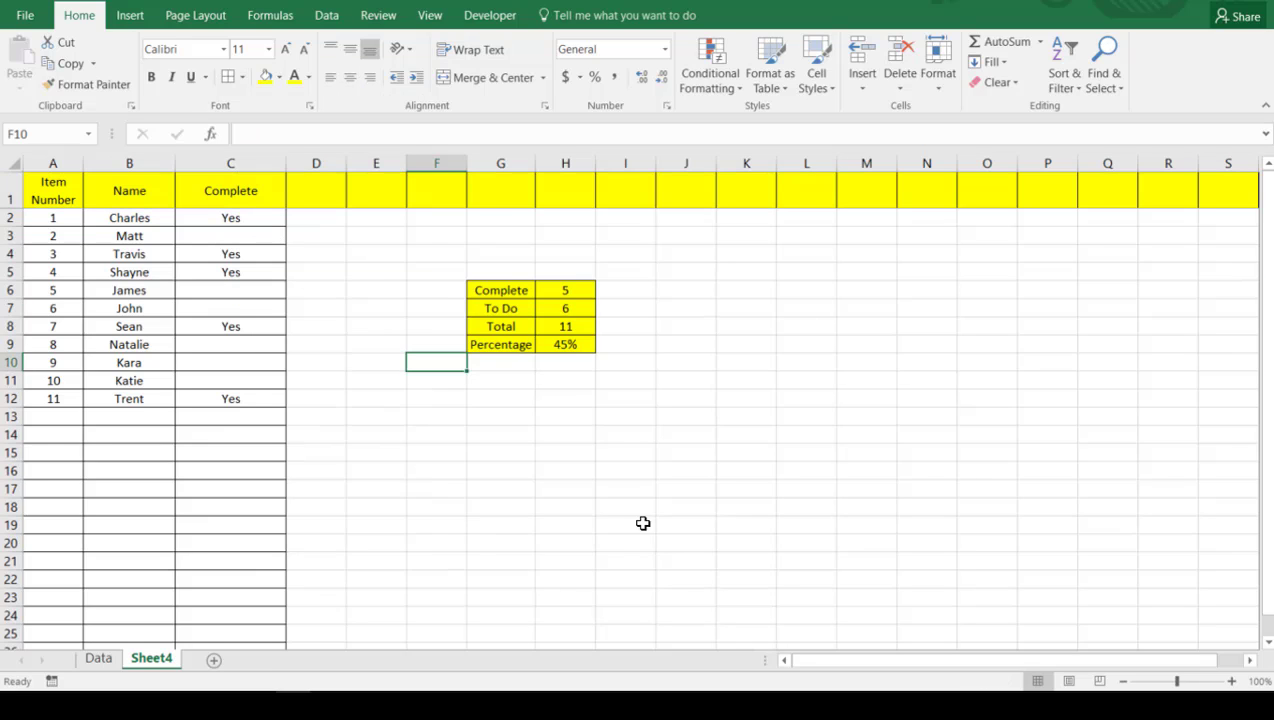
# Merge cells J6:M15 into one note box with Wrap text enabled
pyautogui.moveTo(676, 286); pyautogui.dragTo(866, 452)
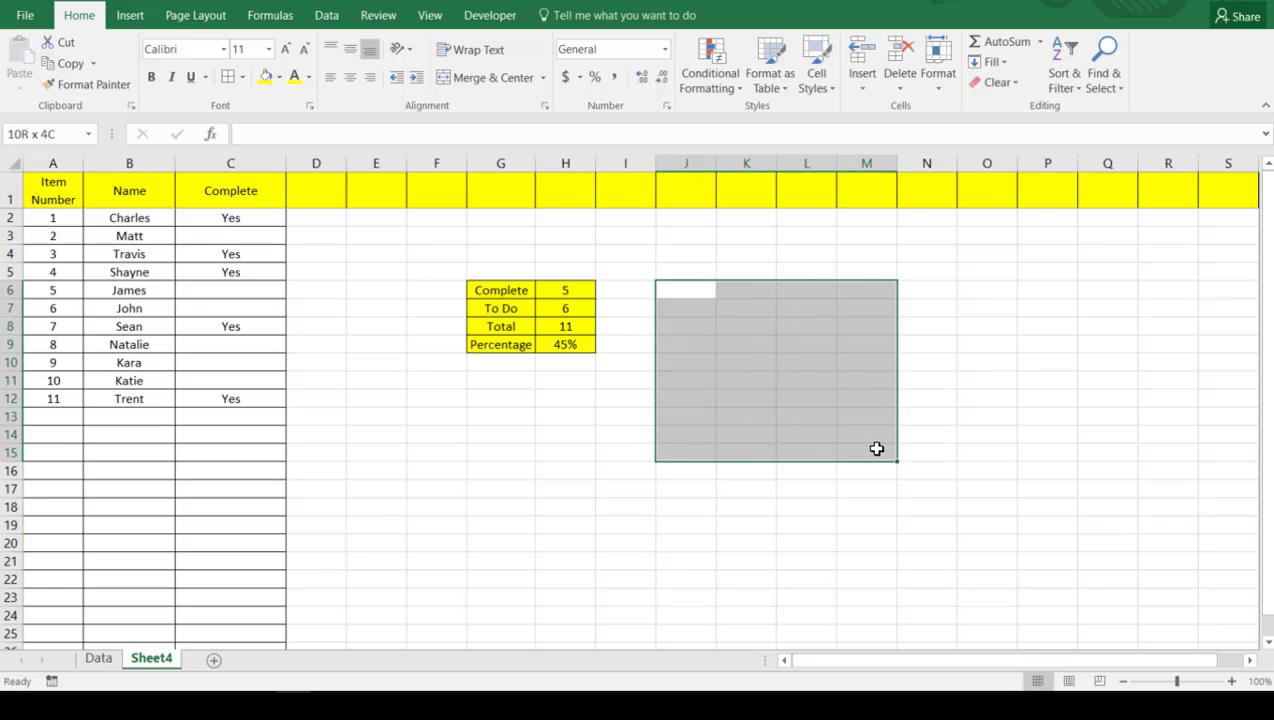
pyautogui.rightClick(850, 438)
pyautogui.click(901, 355)
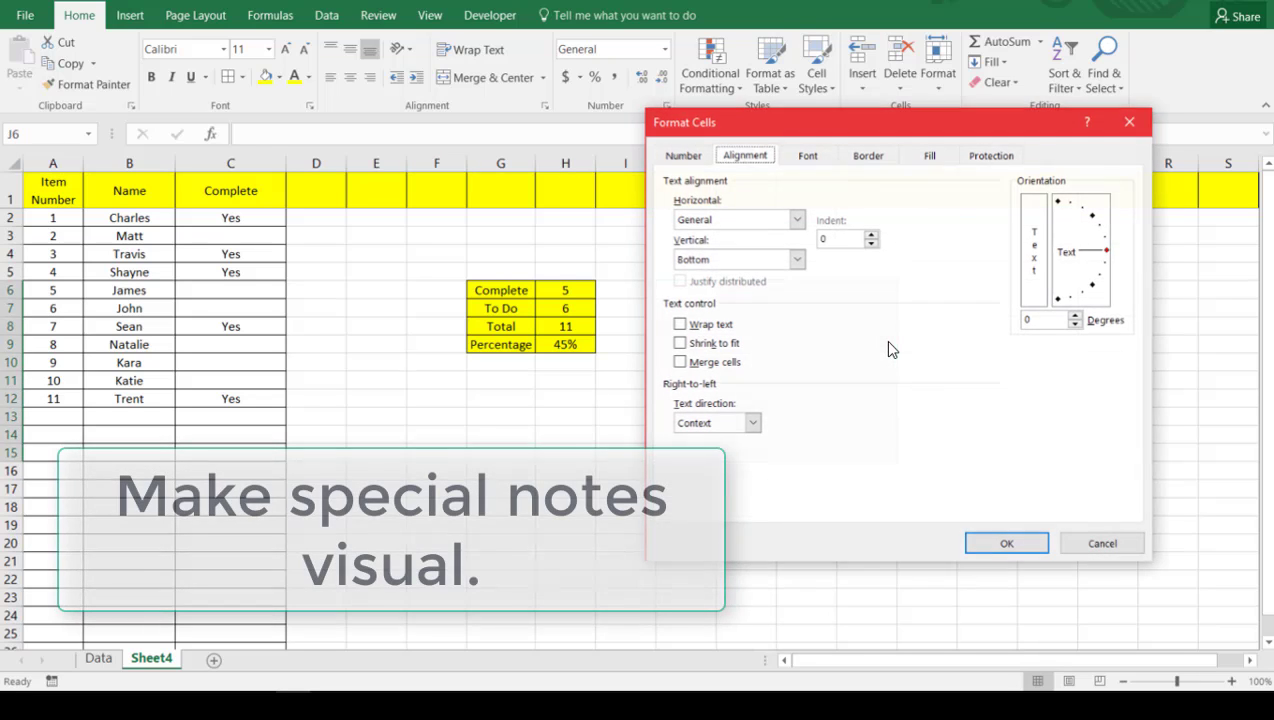
pyautogui.click(684, 326)
pyautogui.click(679, 362)
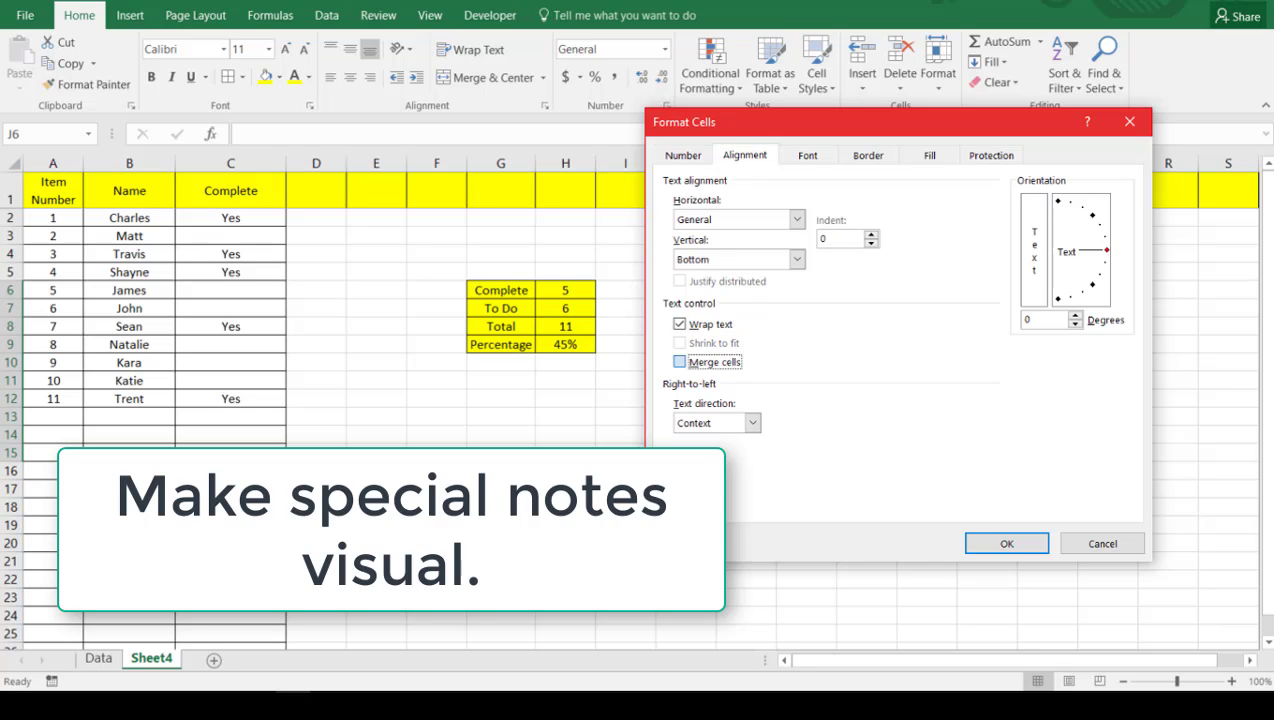
pyautogui.click(1000, 541)
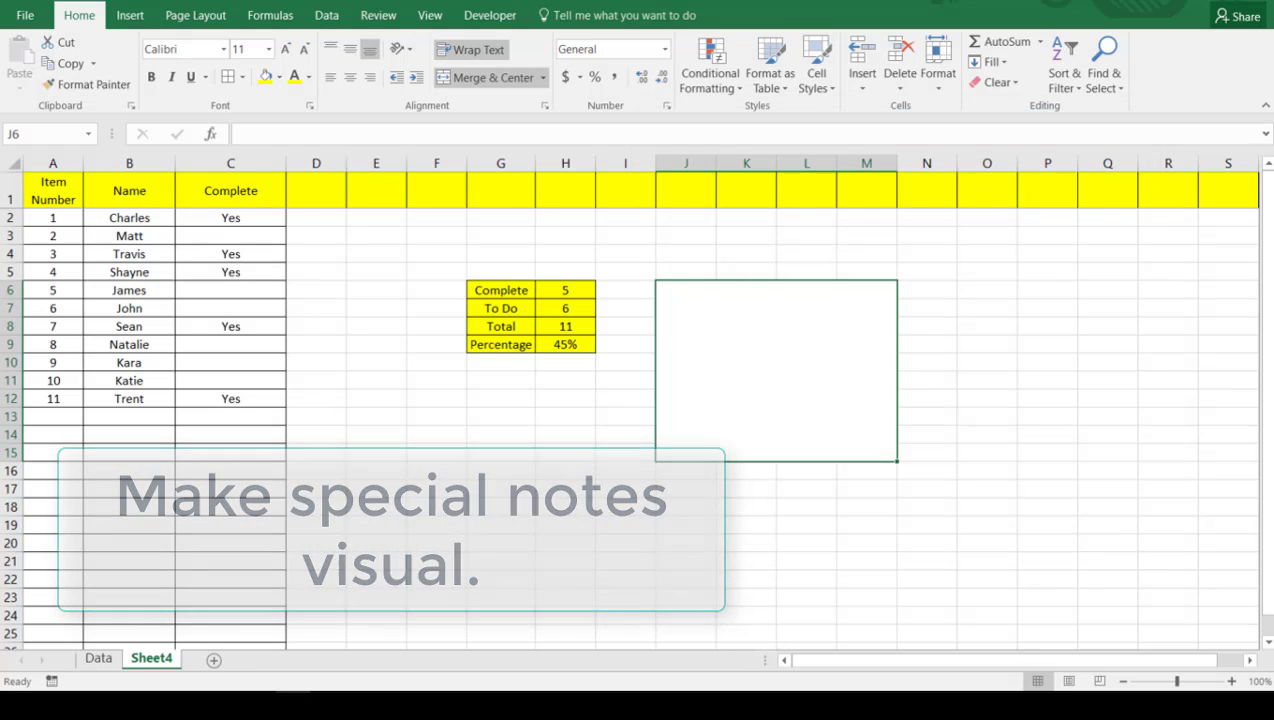
# Enter "Do Not Change Yellow Cells" in the merged note box and center it horizontally and vertically
pyautogui.write('Do')
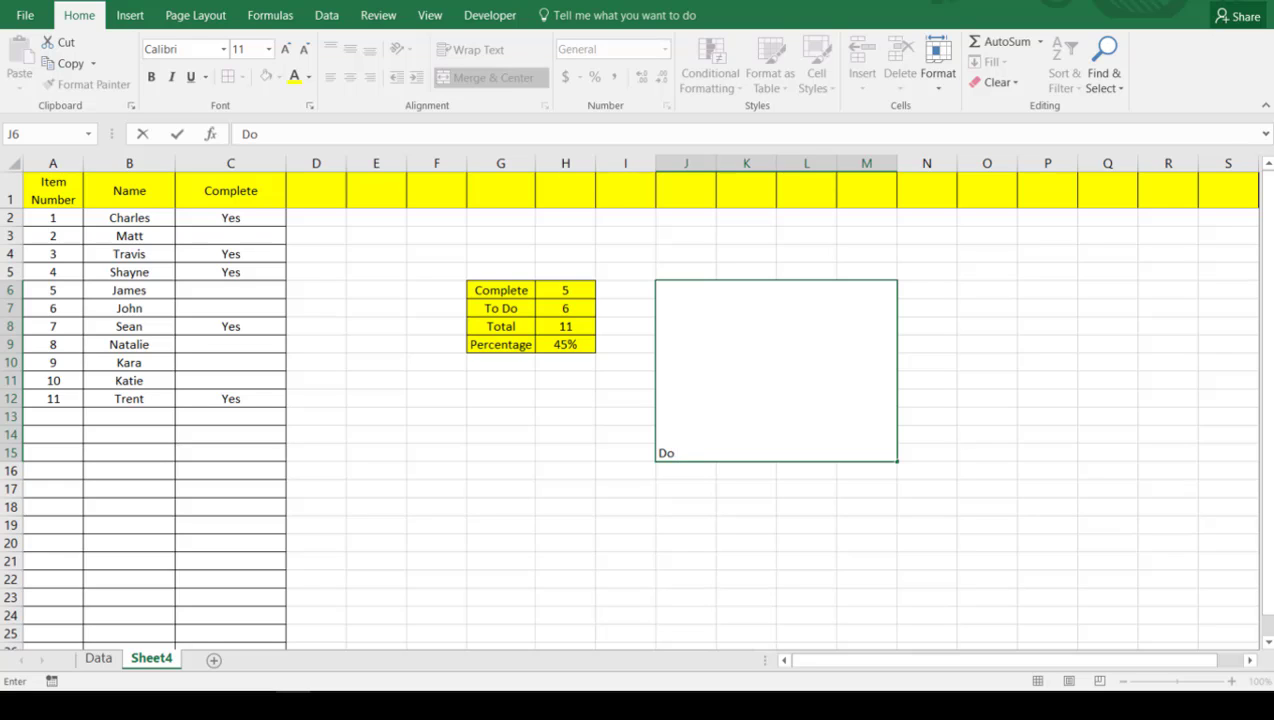
pyautogui.write('Not Change Yellow Cells')
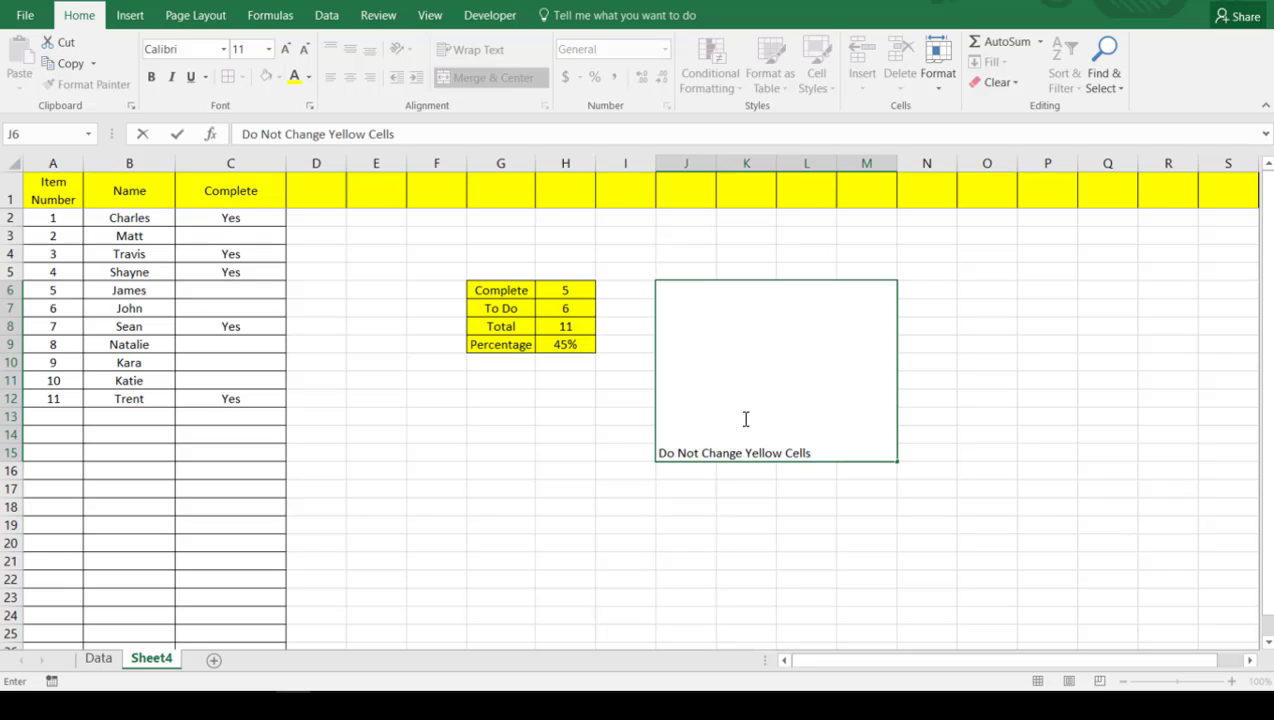
pyautogui.moveTo(718, 528); pyautogui.dragTo(760, 440)
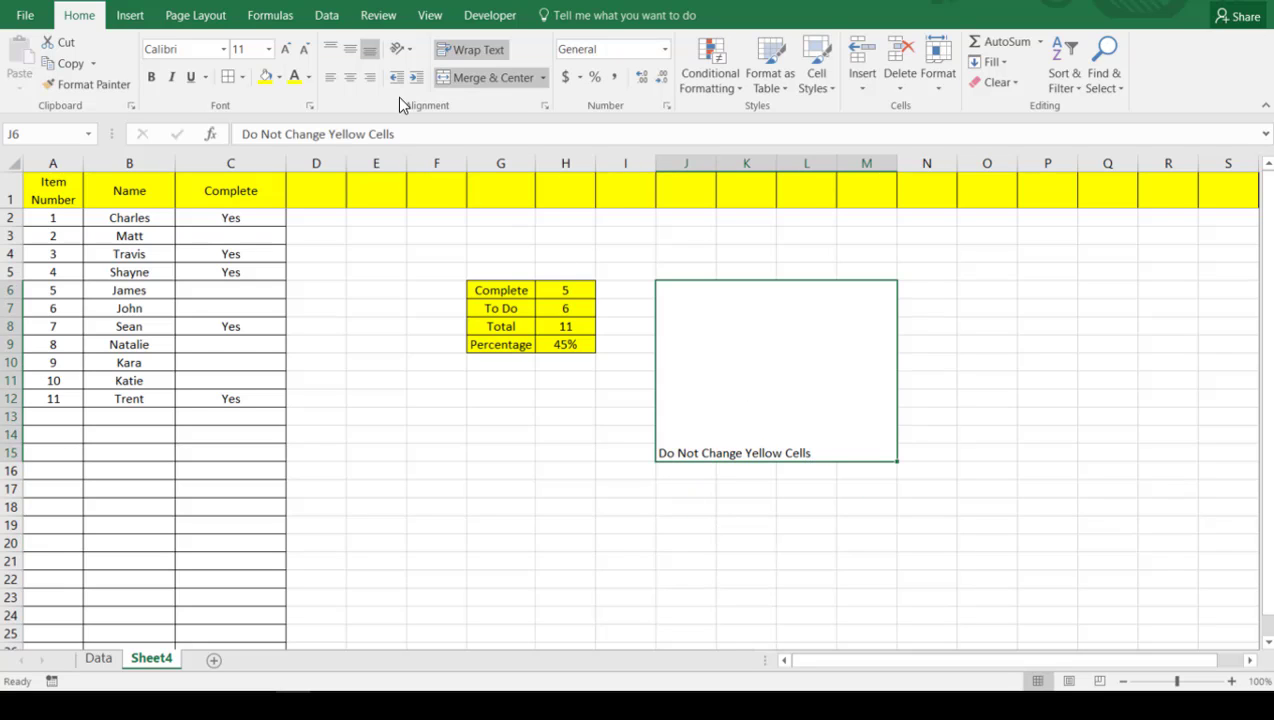
pyautogui.click(350, 77)
pyautogui.click(350, 49)
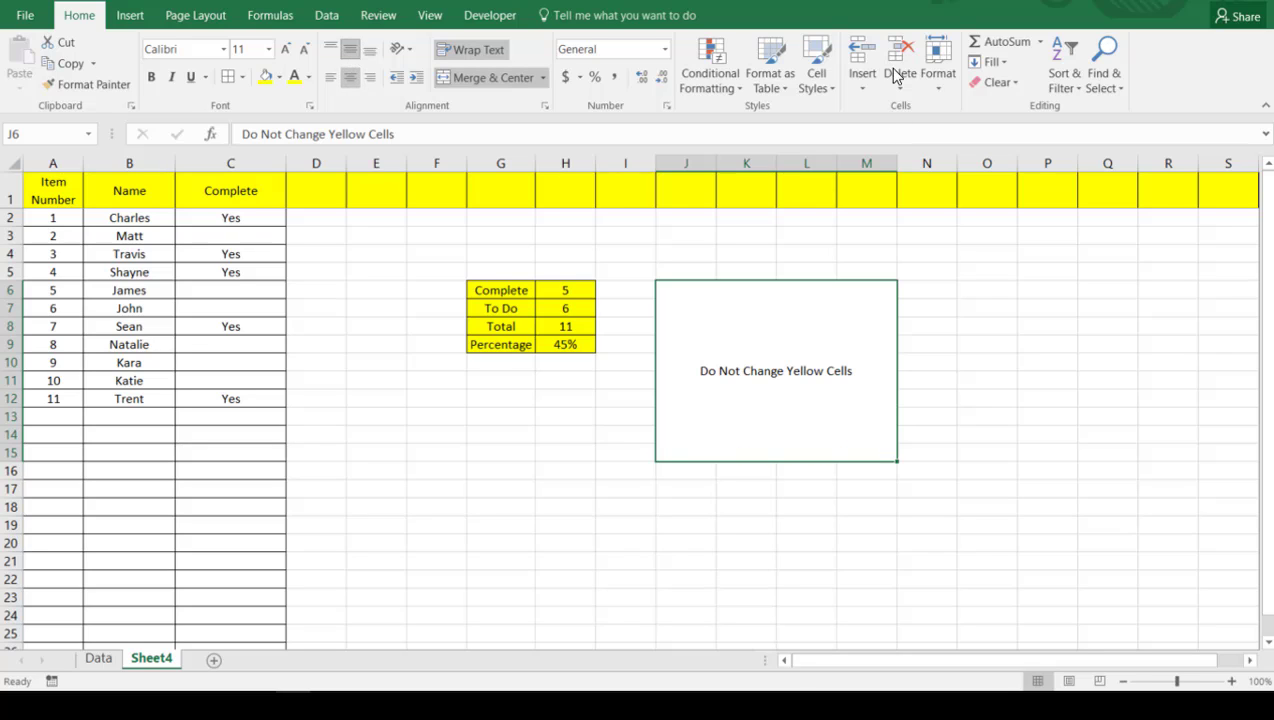
# Fill the note box with yellow and make its text bold at size 14
pyautogui.click(265, 77)
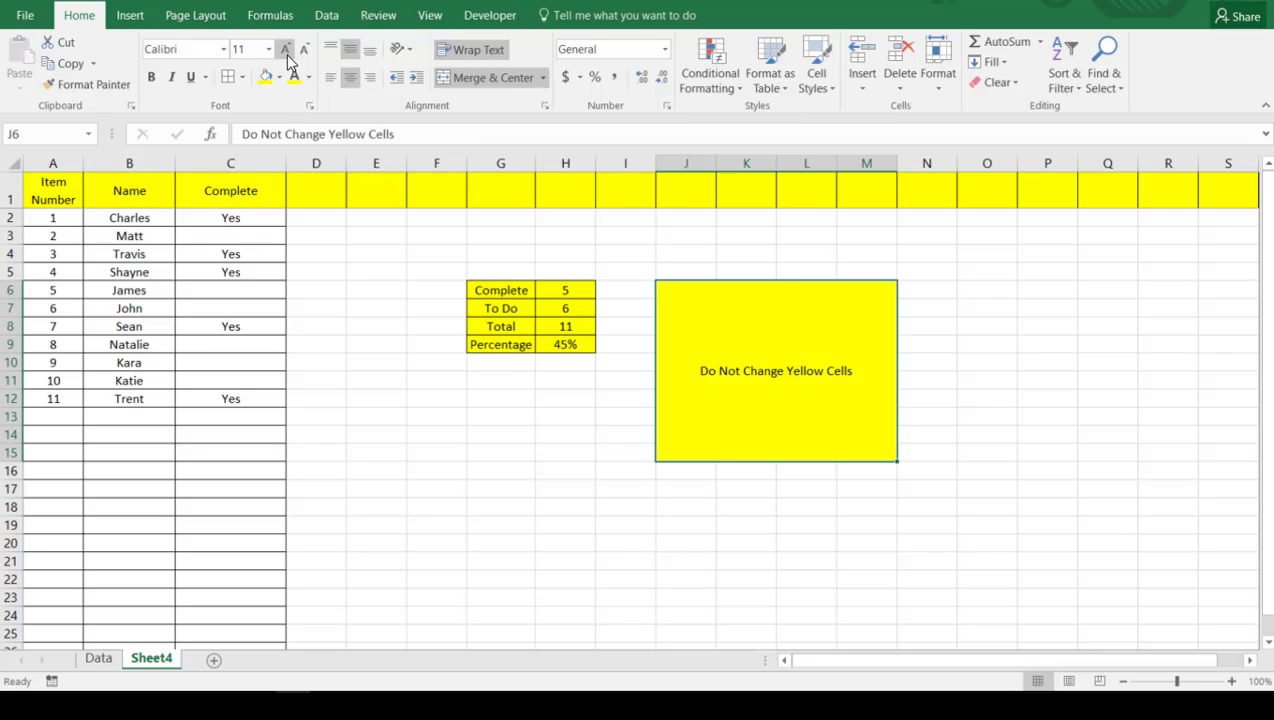
pyautogui.click(285, 49)
pyautogui.click(285, 49)
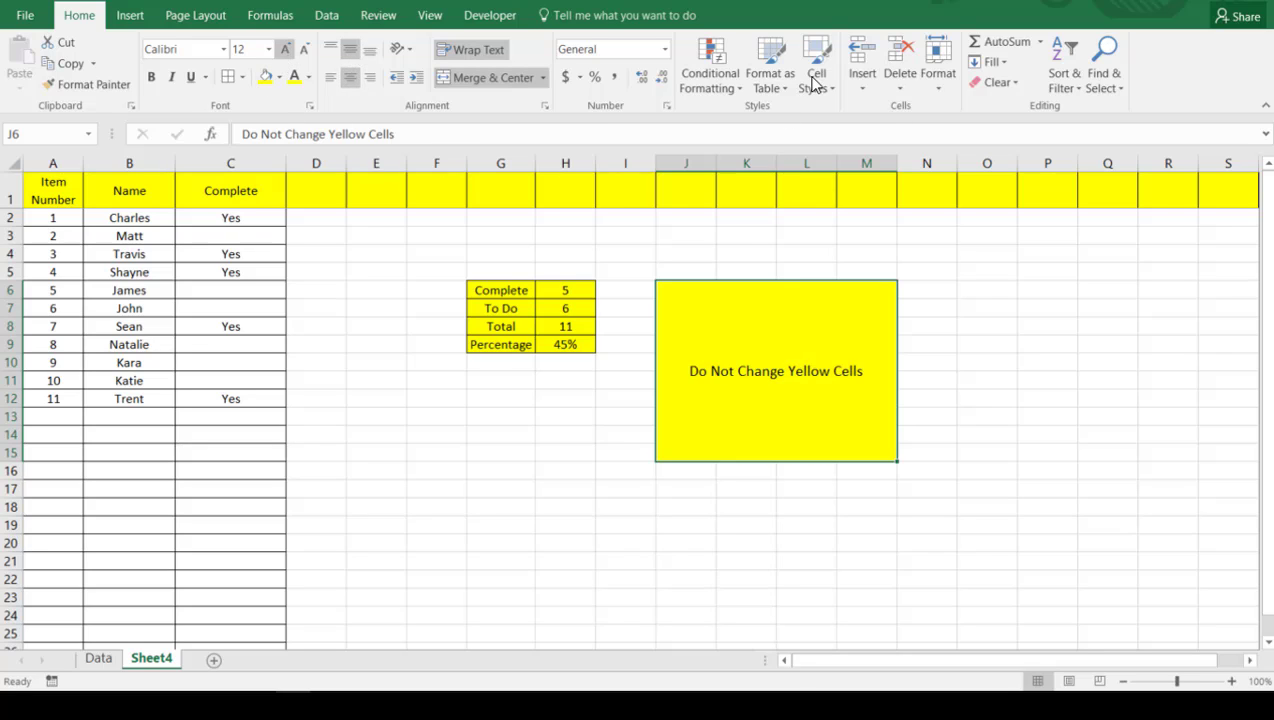
pyautogui.click(151, 77)
pyautogui.click(432, 432)
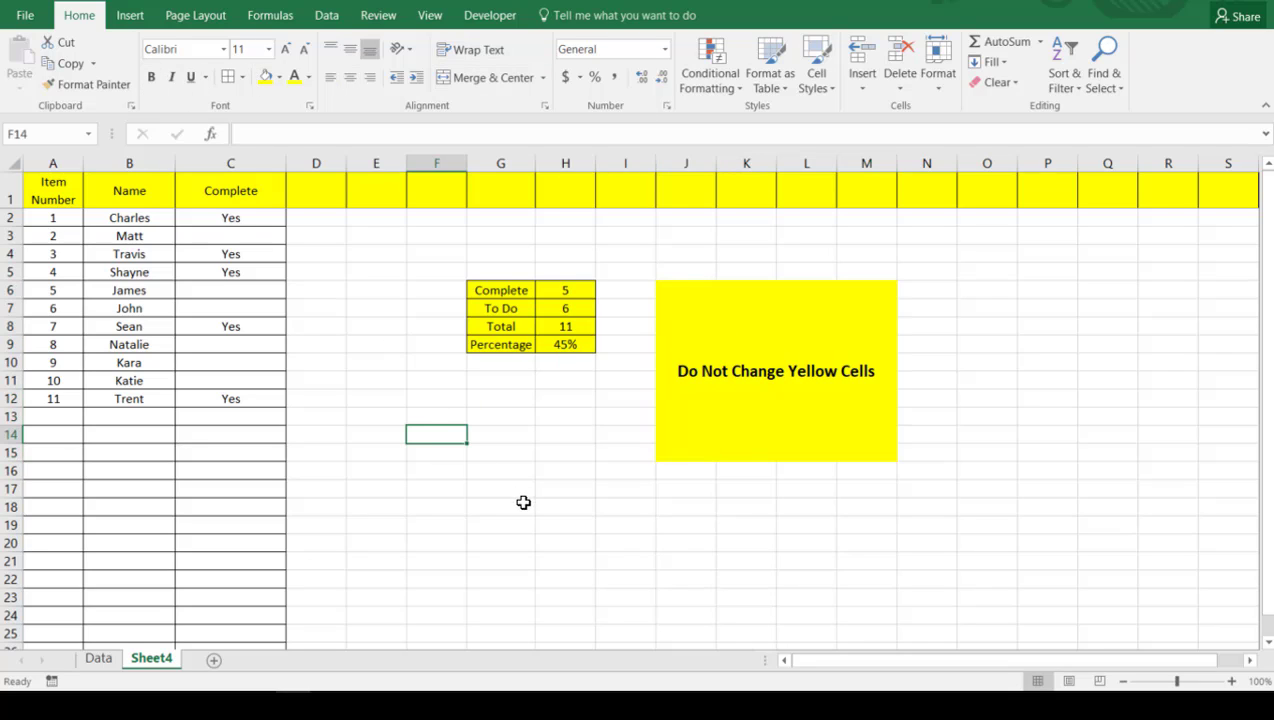
pyautogui.moveTo(578, 287); pyautogui.dragTo(566, 345)
pyautogui.click(322, 204)
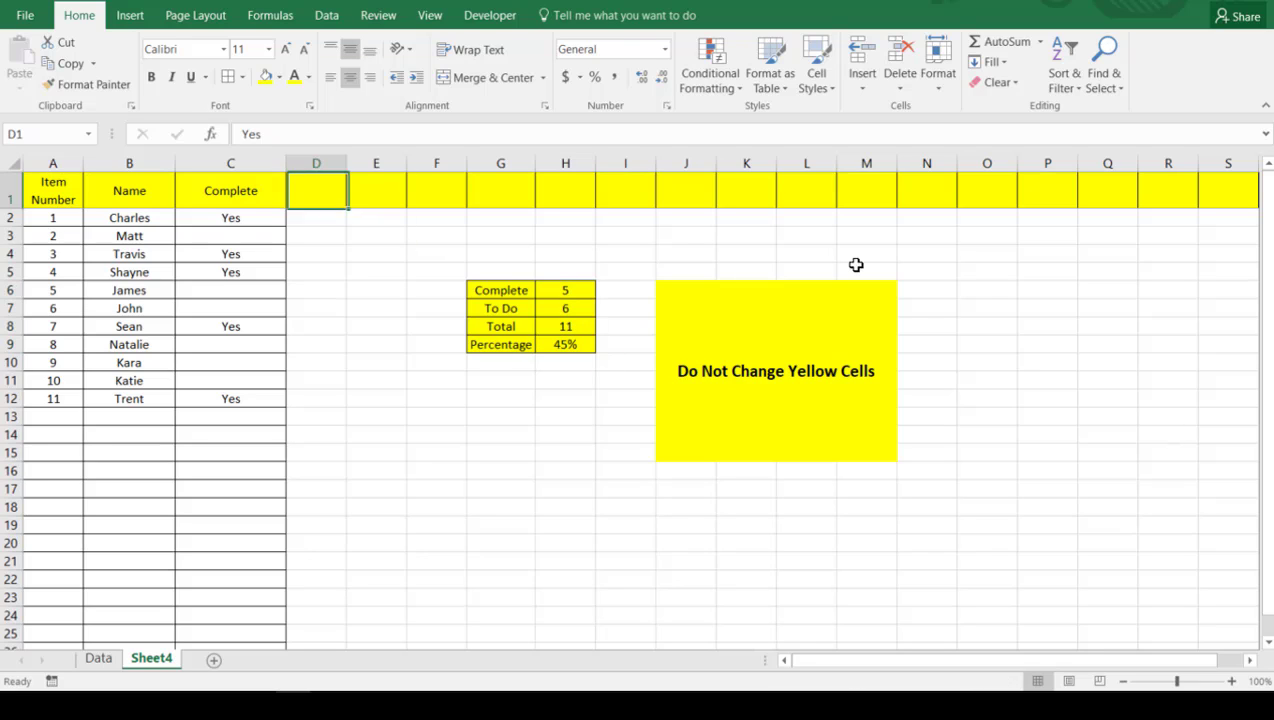
pyautogui.click(386, 393)
# Apply Thick Outside Borders around the "Do Not Change Yellow Cells" note box
pyautogui.click(723, 322)
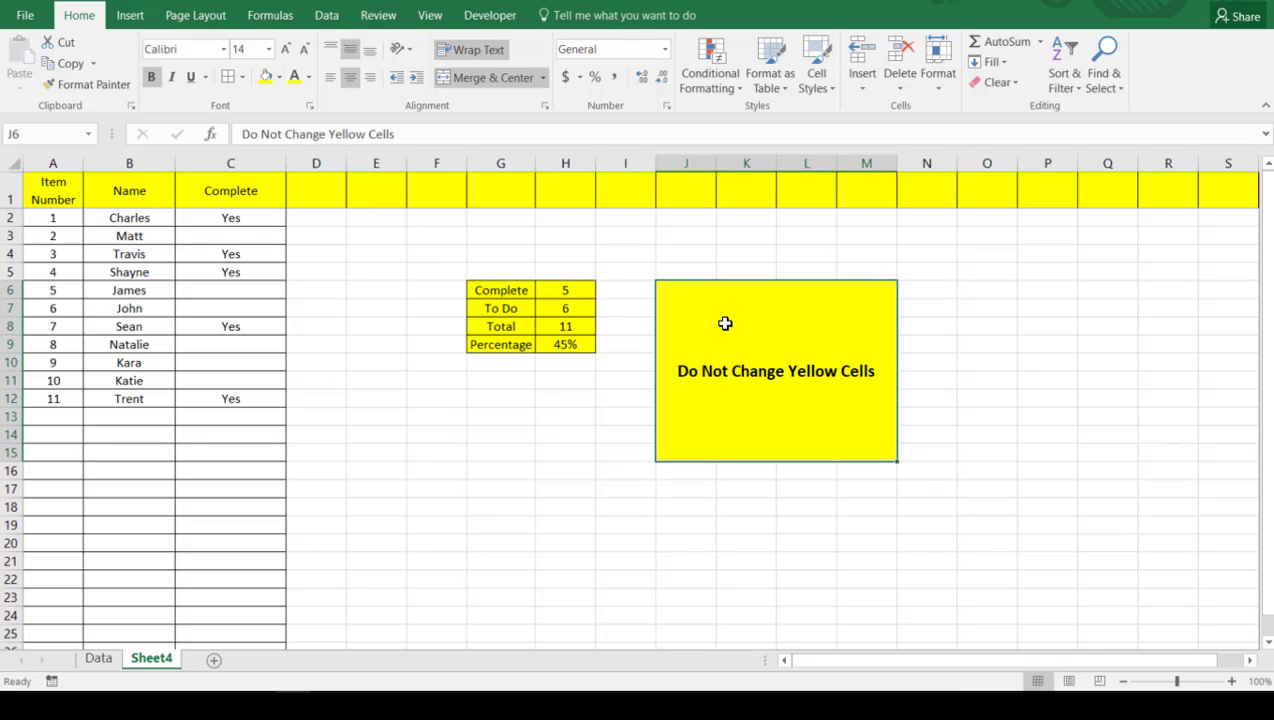
pyautogui.click(241, 77)
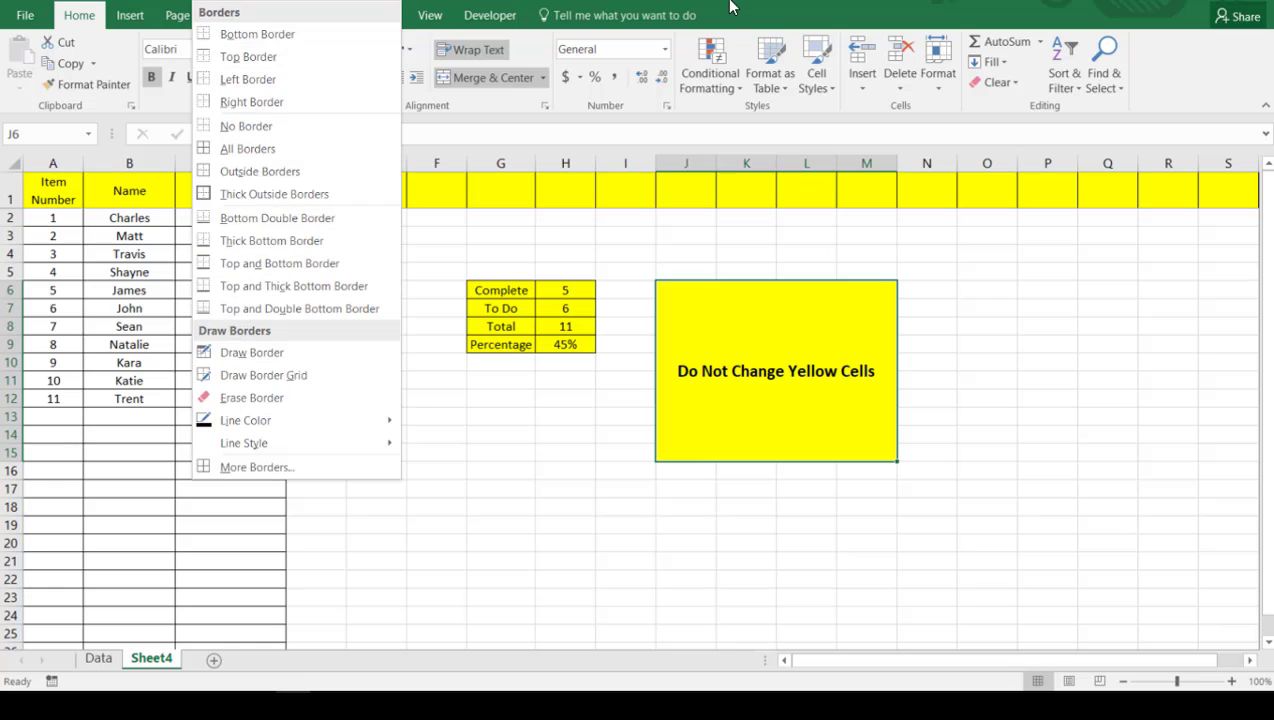
pyautogui.click(220, 196)
pyautogui.click(369, 401)
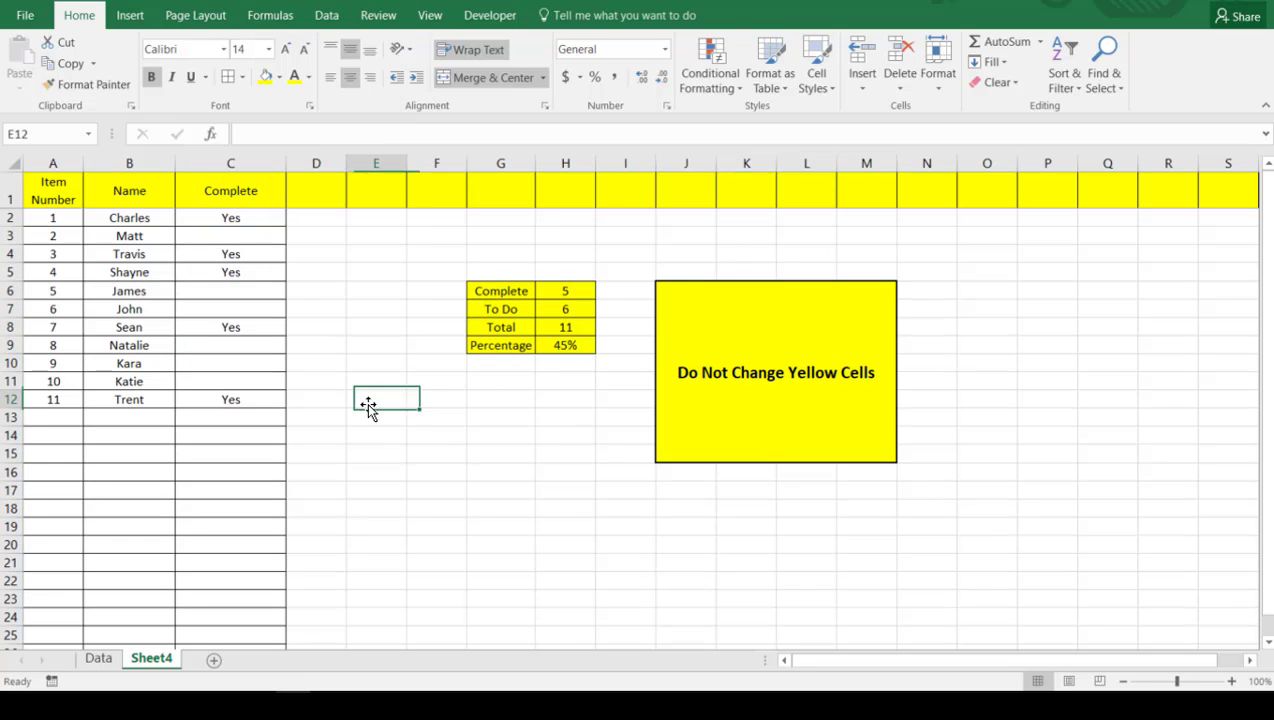